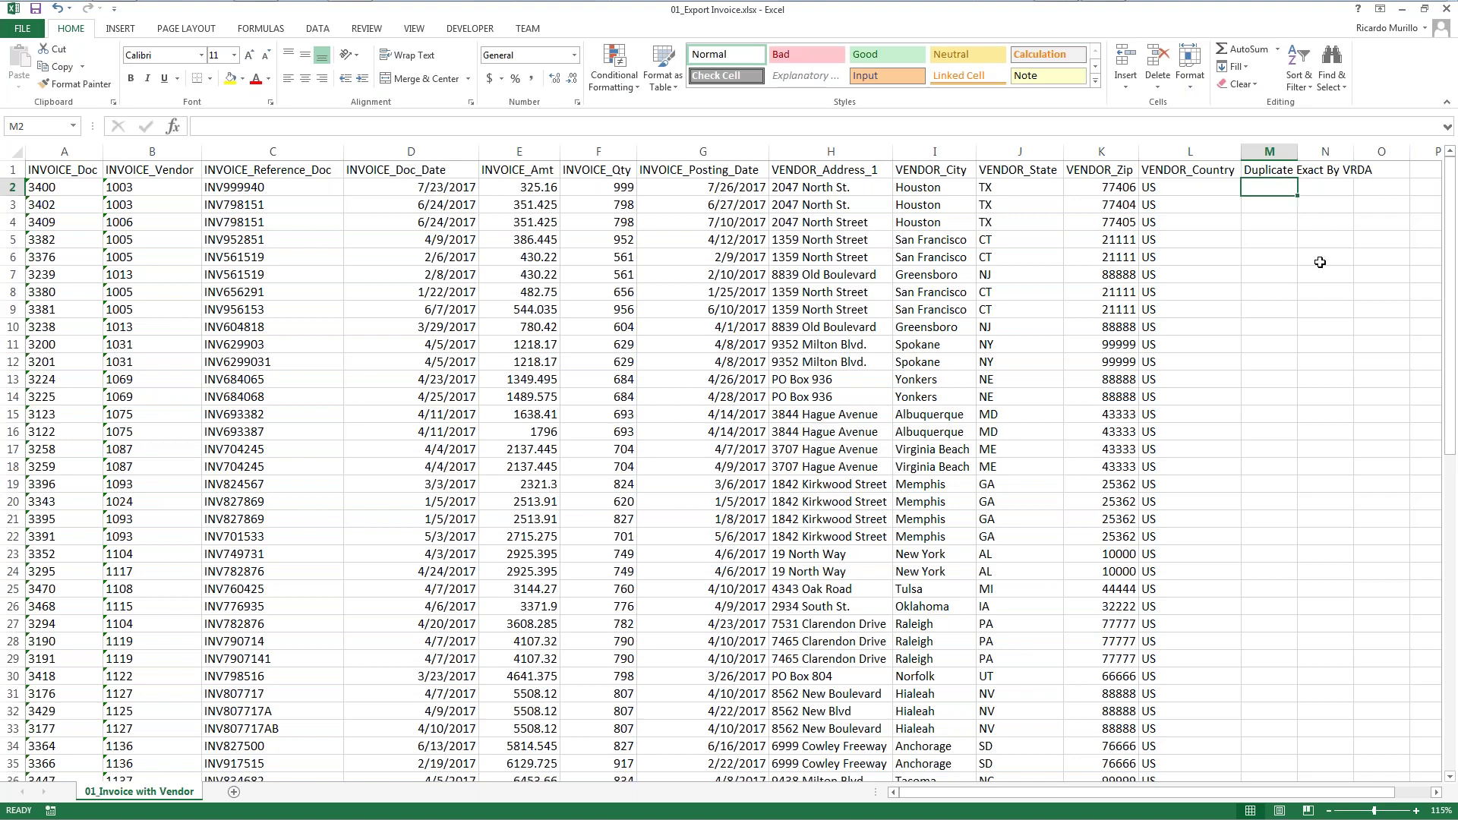
- Widen column M to fit its header and enter the formula =B2&C2&D2&E2 in cell M2
double_click(1298, 151)
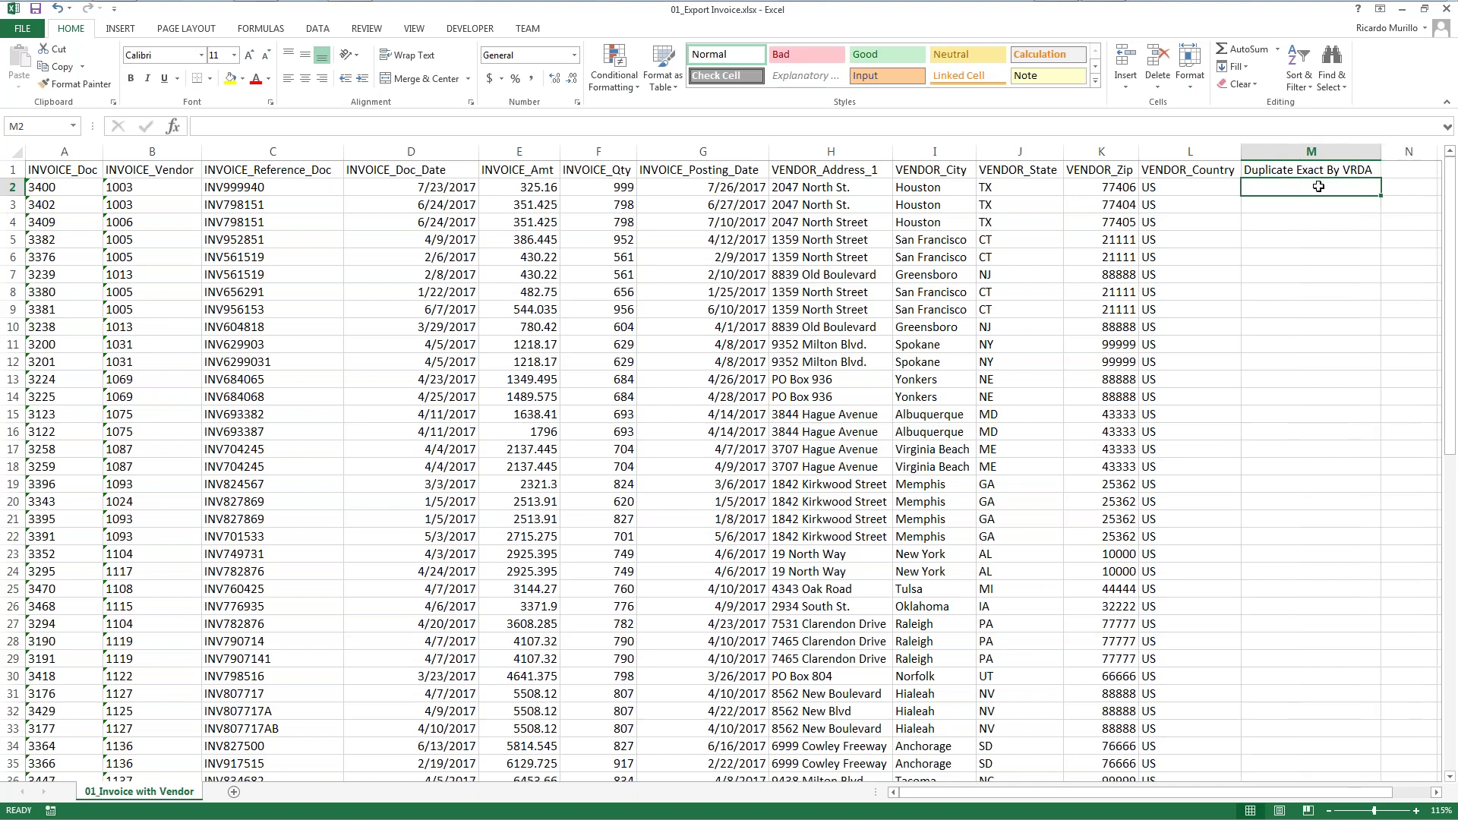
type("=")
key("Left")
key("Left")
key("Left")
key("Left")
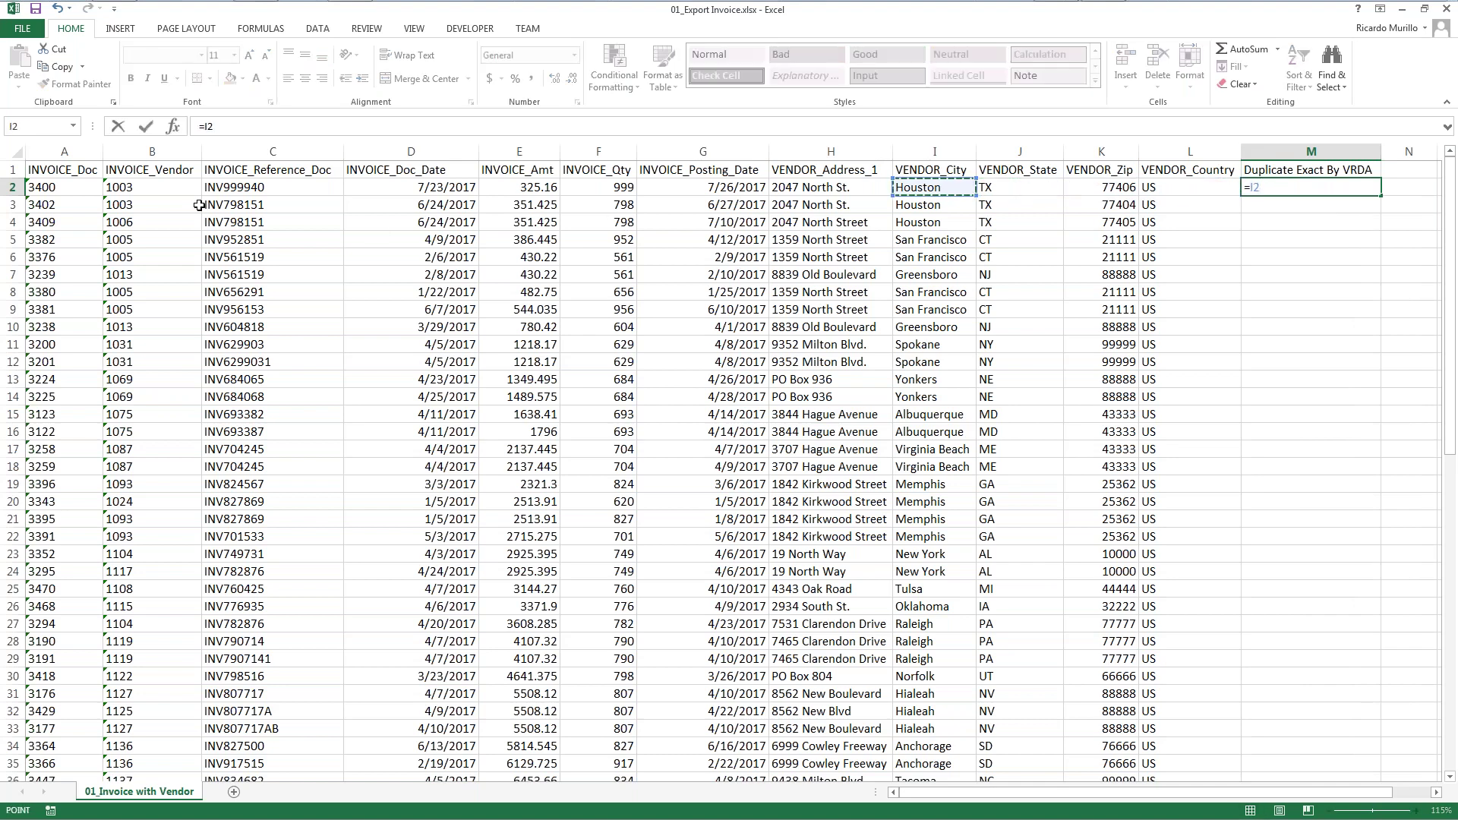
left_click(161, 189)
type("&")
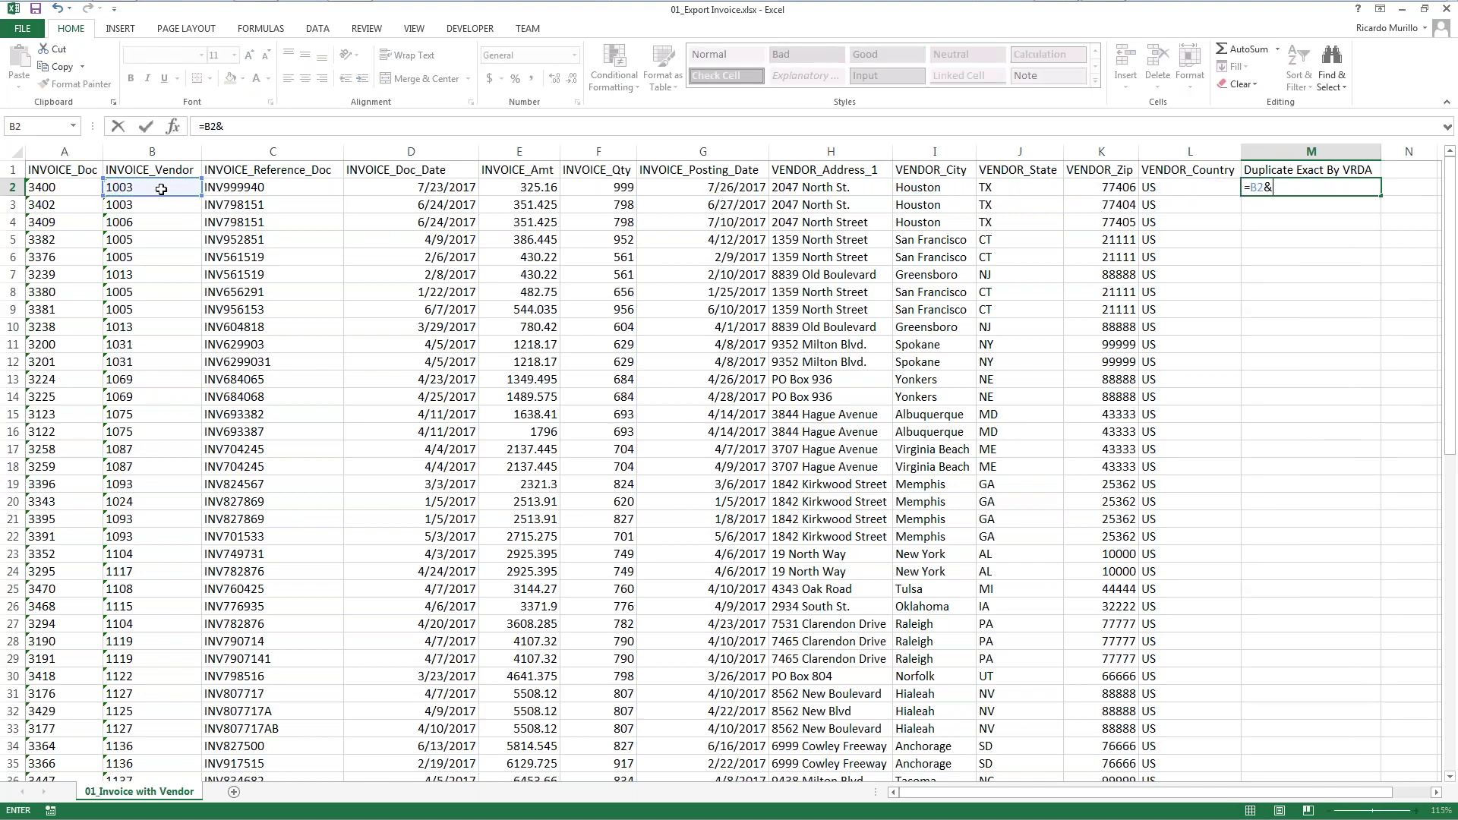
left_click(237, 199)
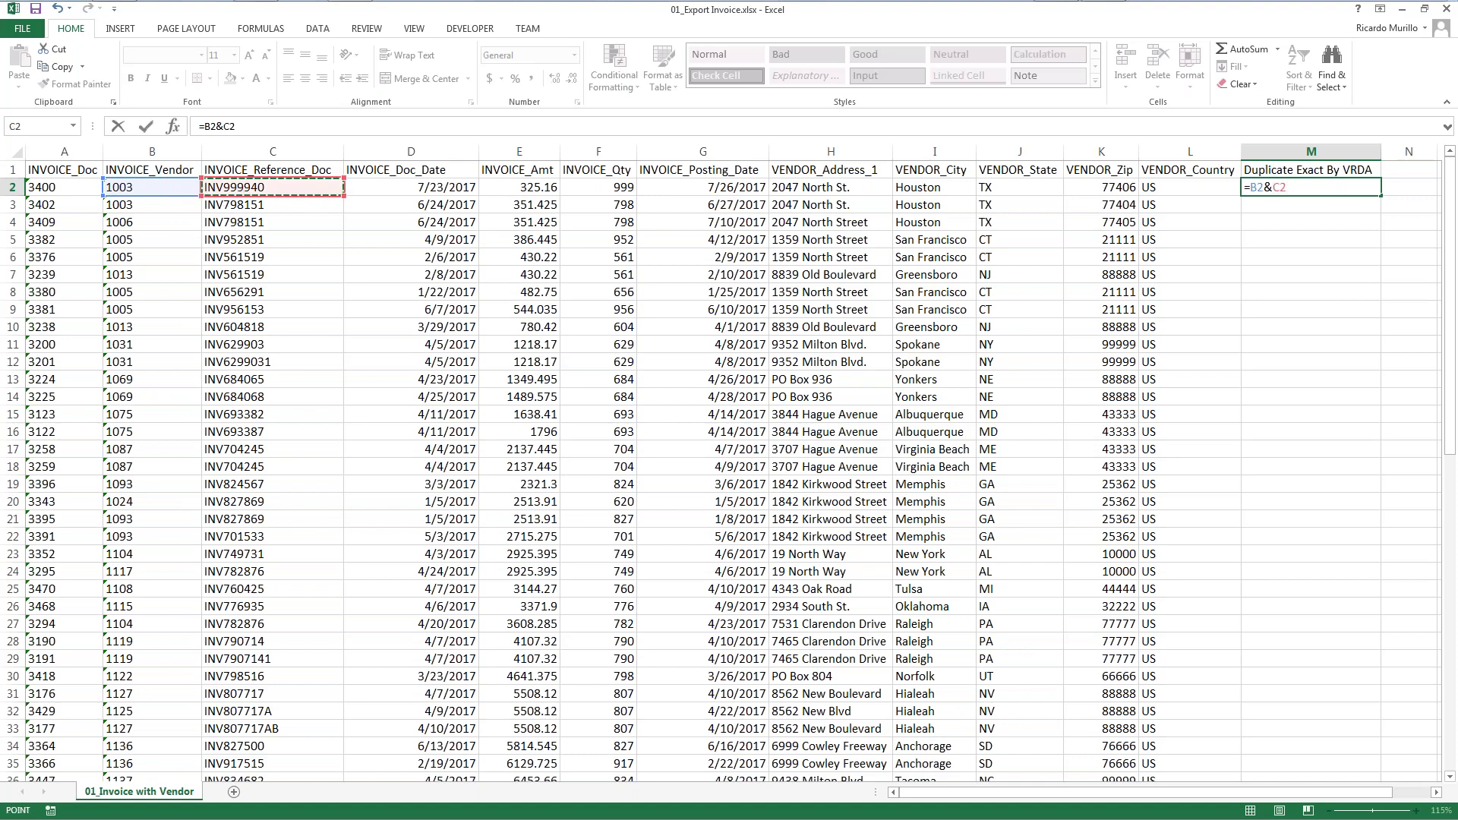
type("&")
left_click(379, 189)
type("^")
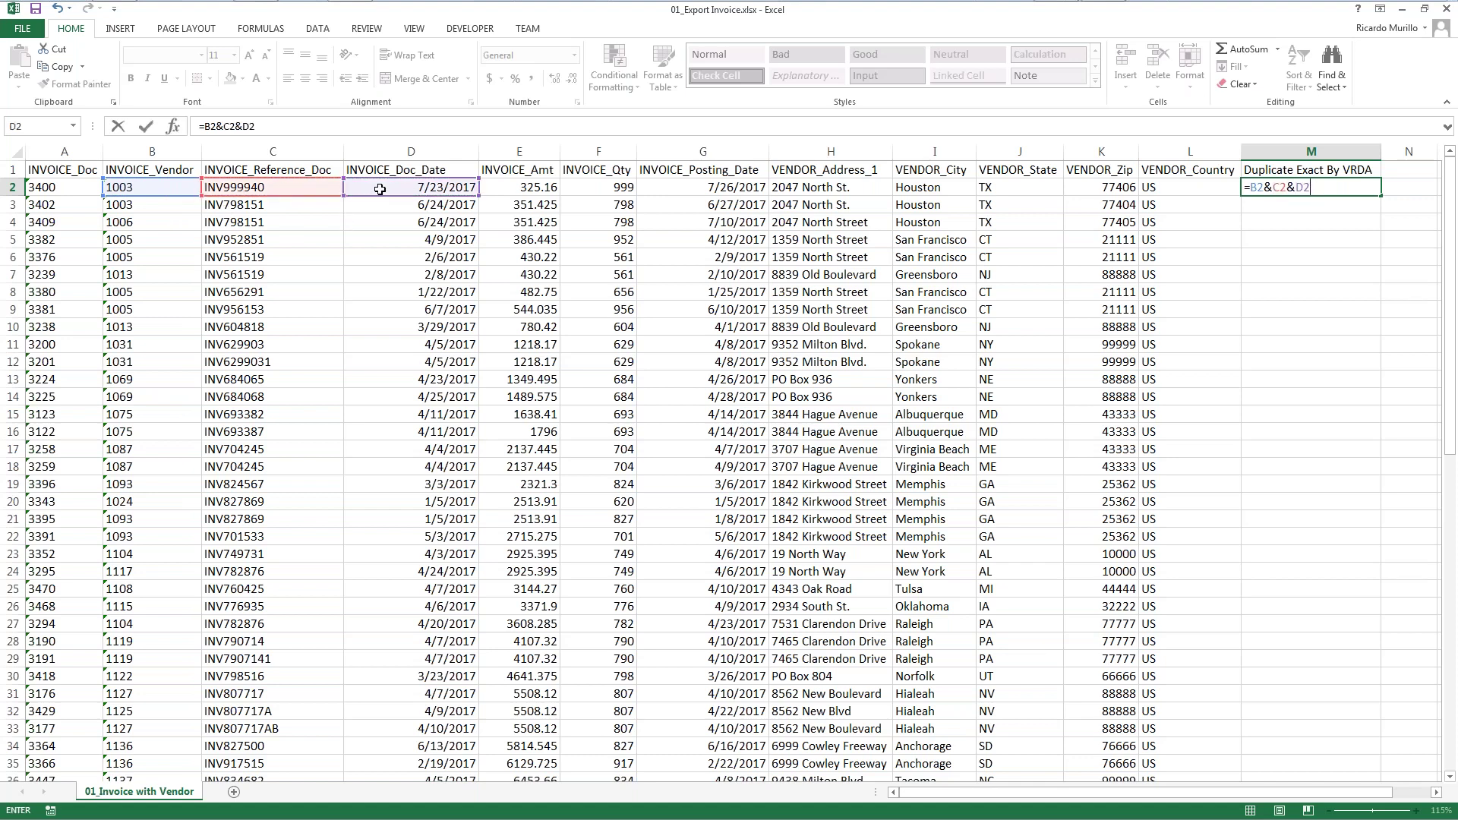
left_click(521, 188)
key("Return")
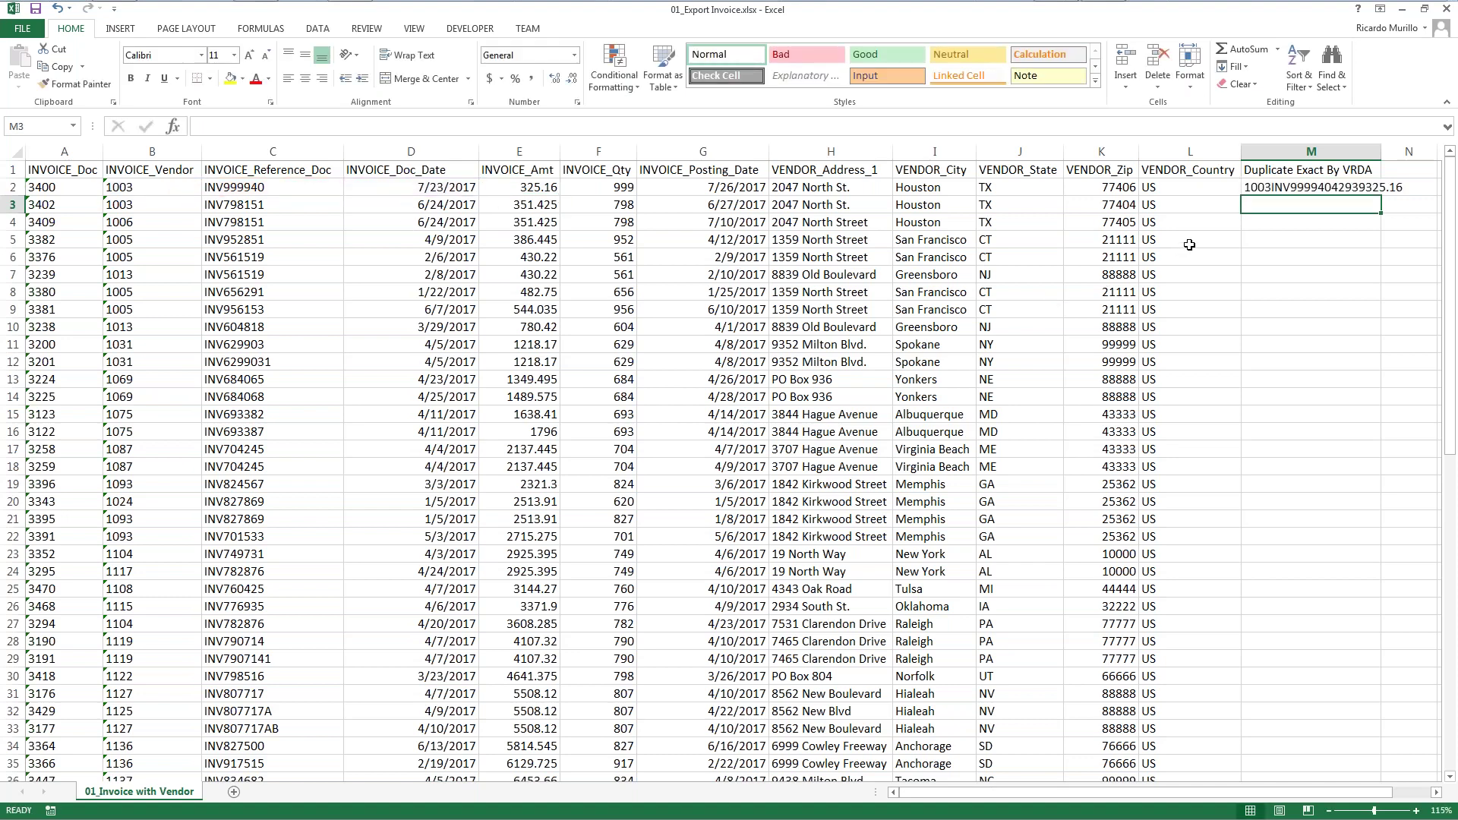
- Fill the concatenation formula in M2 down through all the invoice rows
left_click(1314, 188)
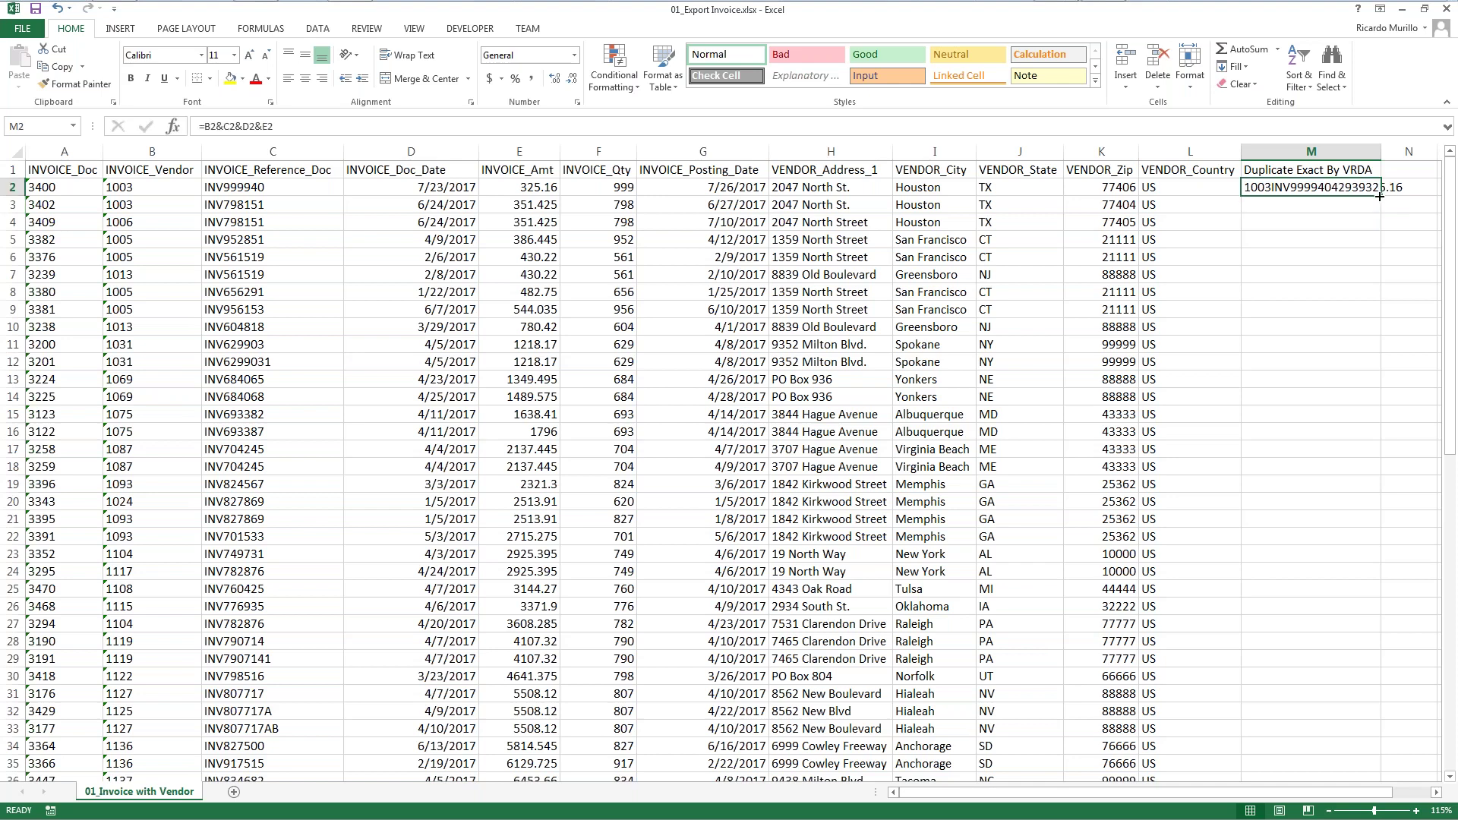
double_click(1380, 197)
left_click(1314, 292)
left_click(1018, 292)
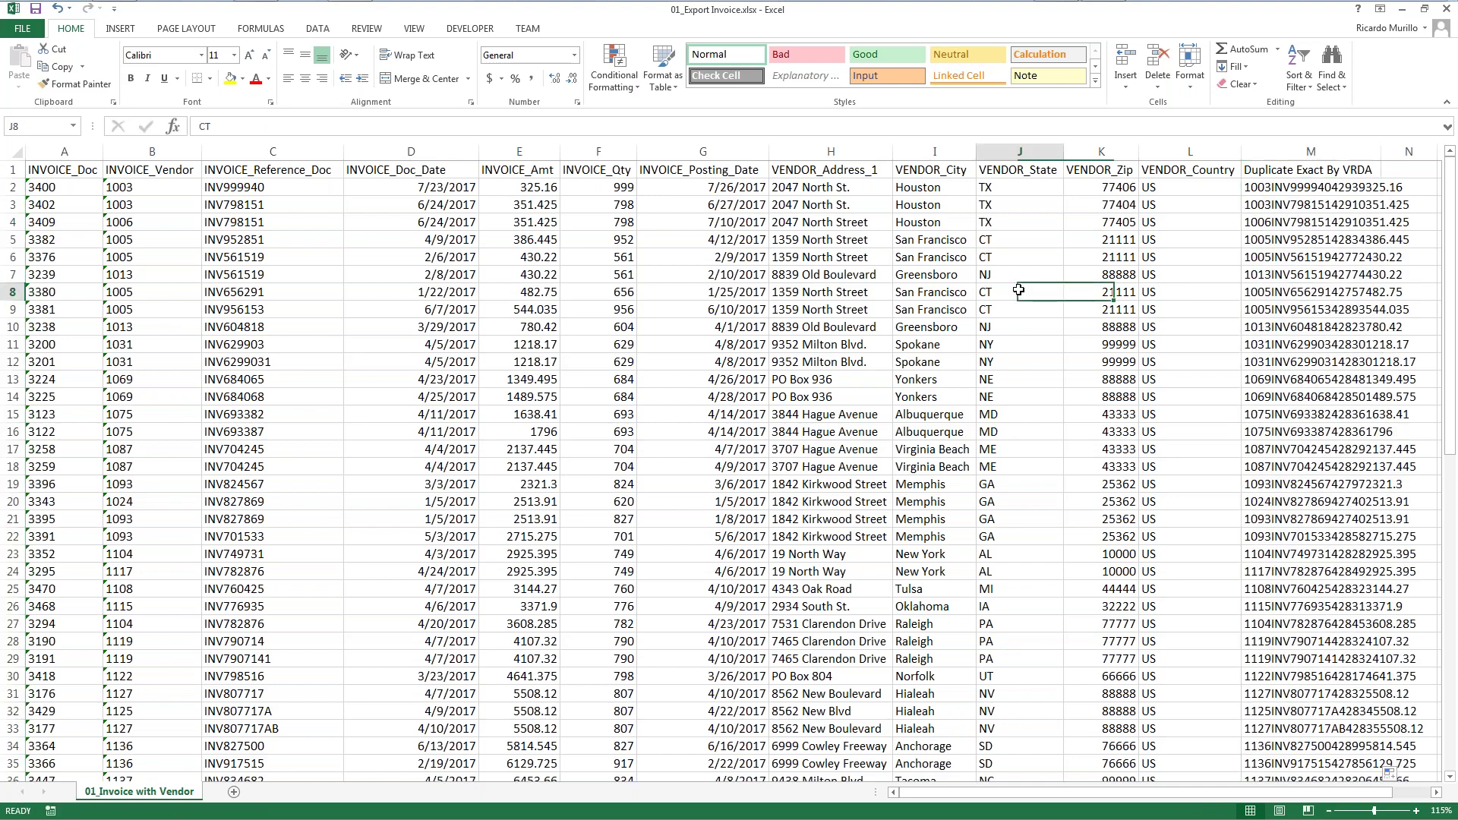
- Highlight the duplicate values in the Duplicate Exact By VRDA column with Light Red Fill with Dark Red Text and review the flagged rows
left_click(1286, 169)
key("ctrl+shift+Down")
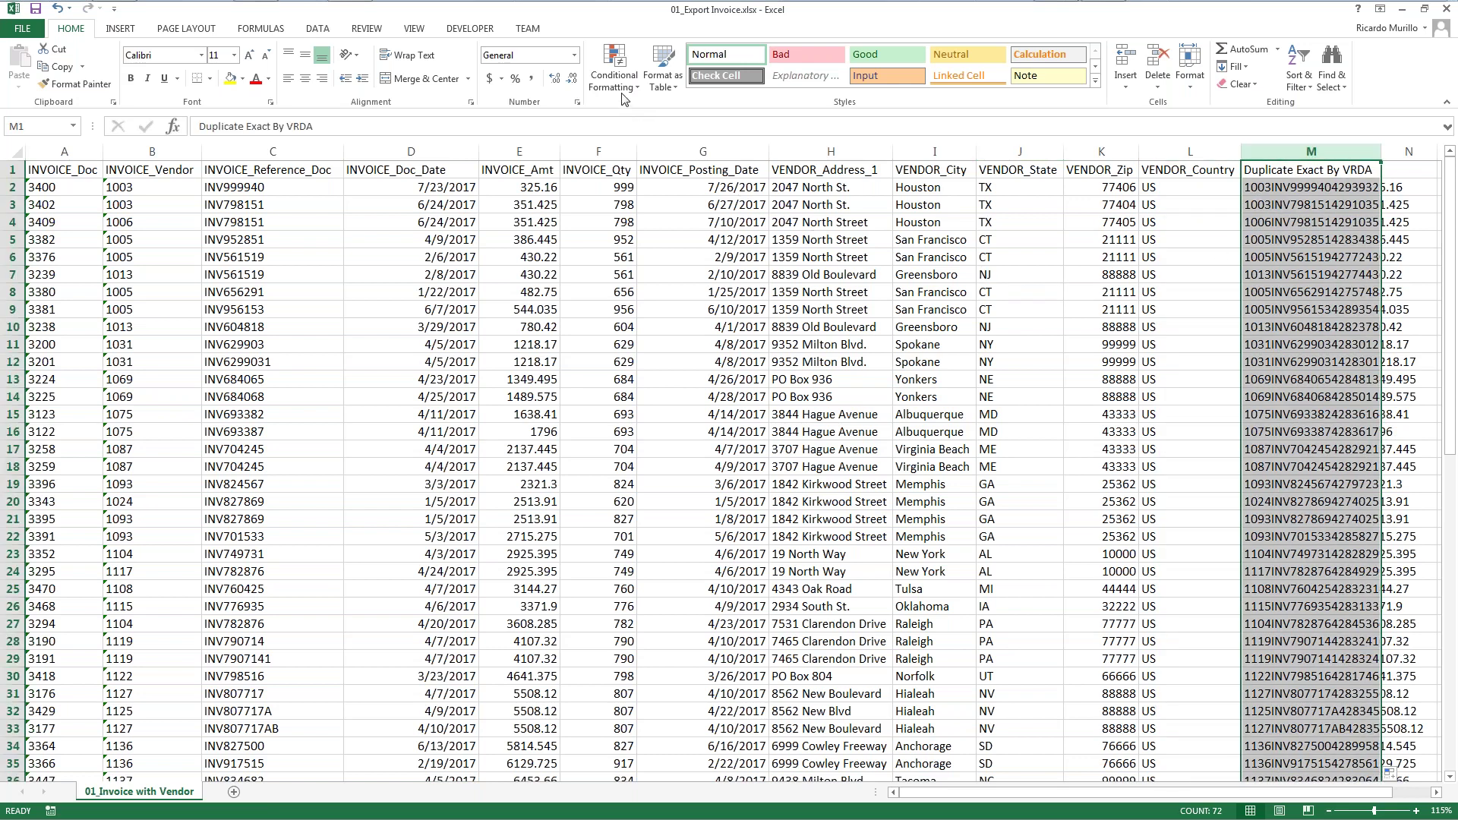
left_click(617, 79)
mouse_move(635, 106)
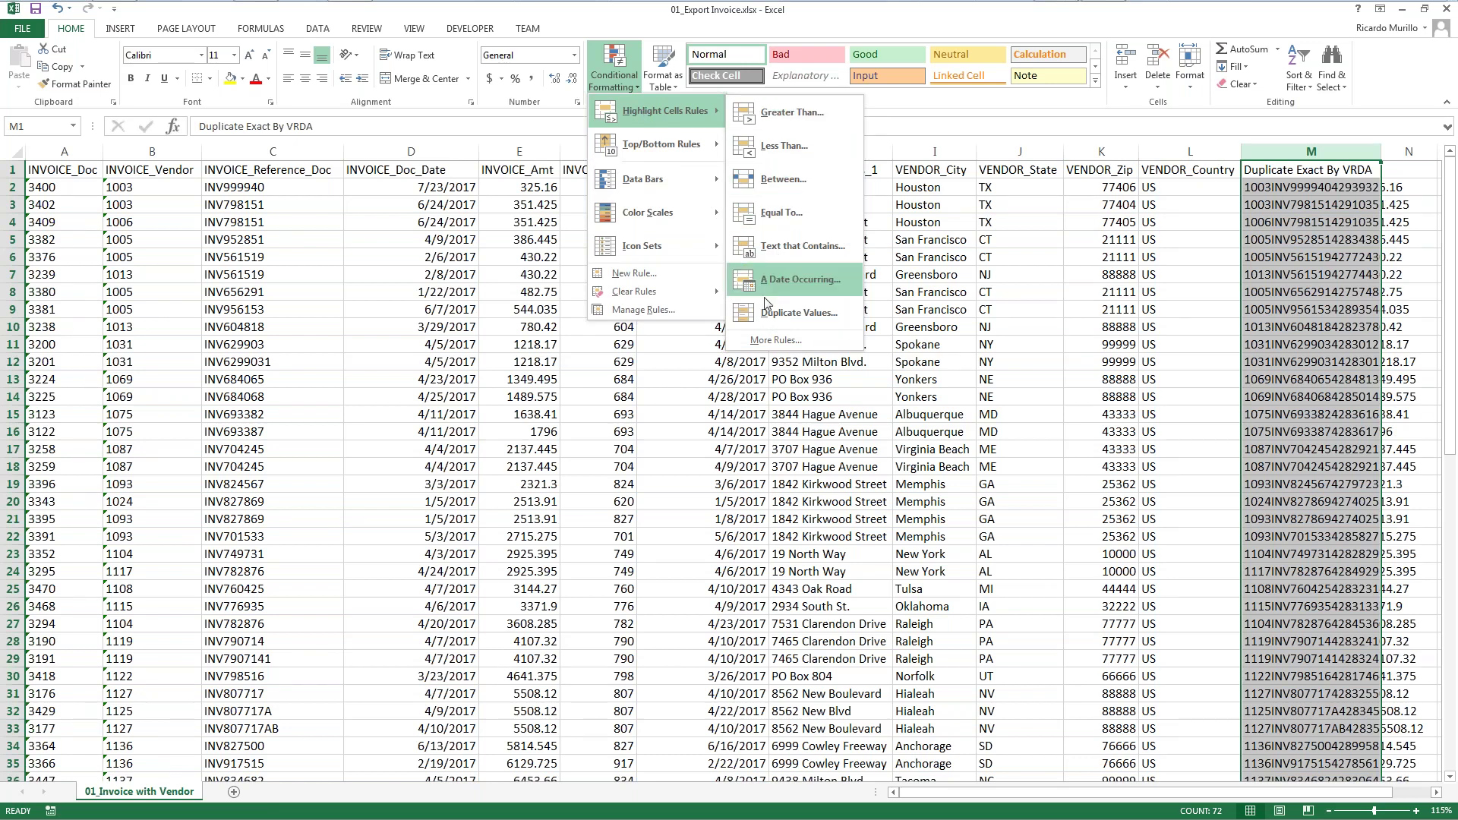
left_click(778, 314)
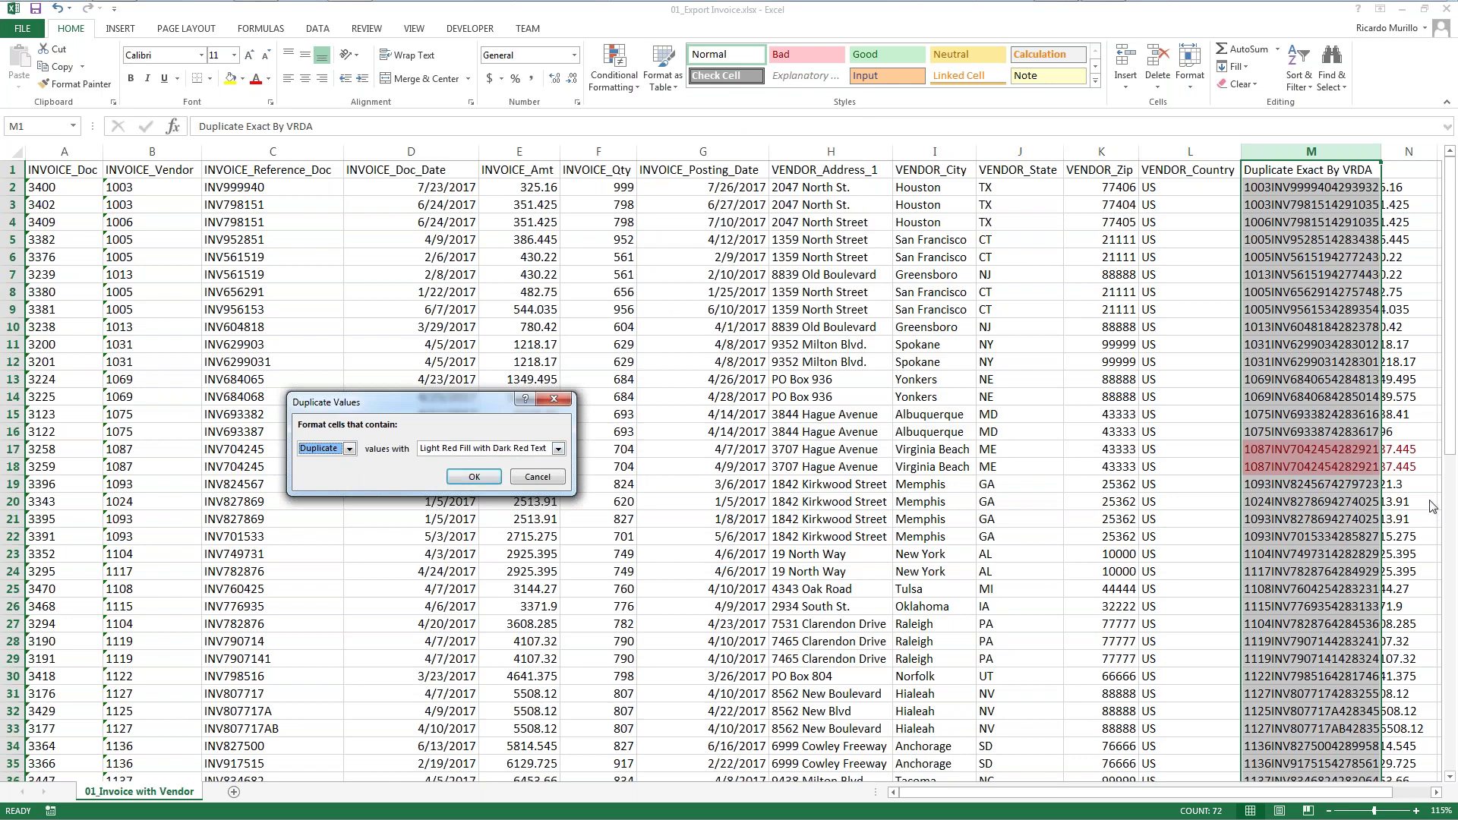
left_click(474, 476)
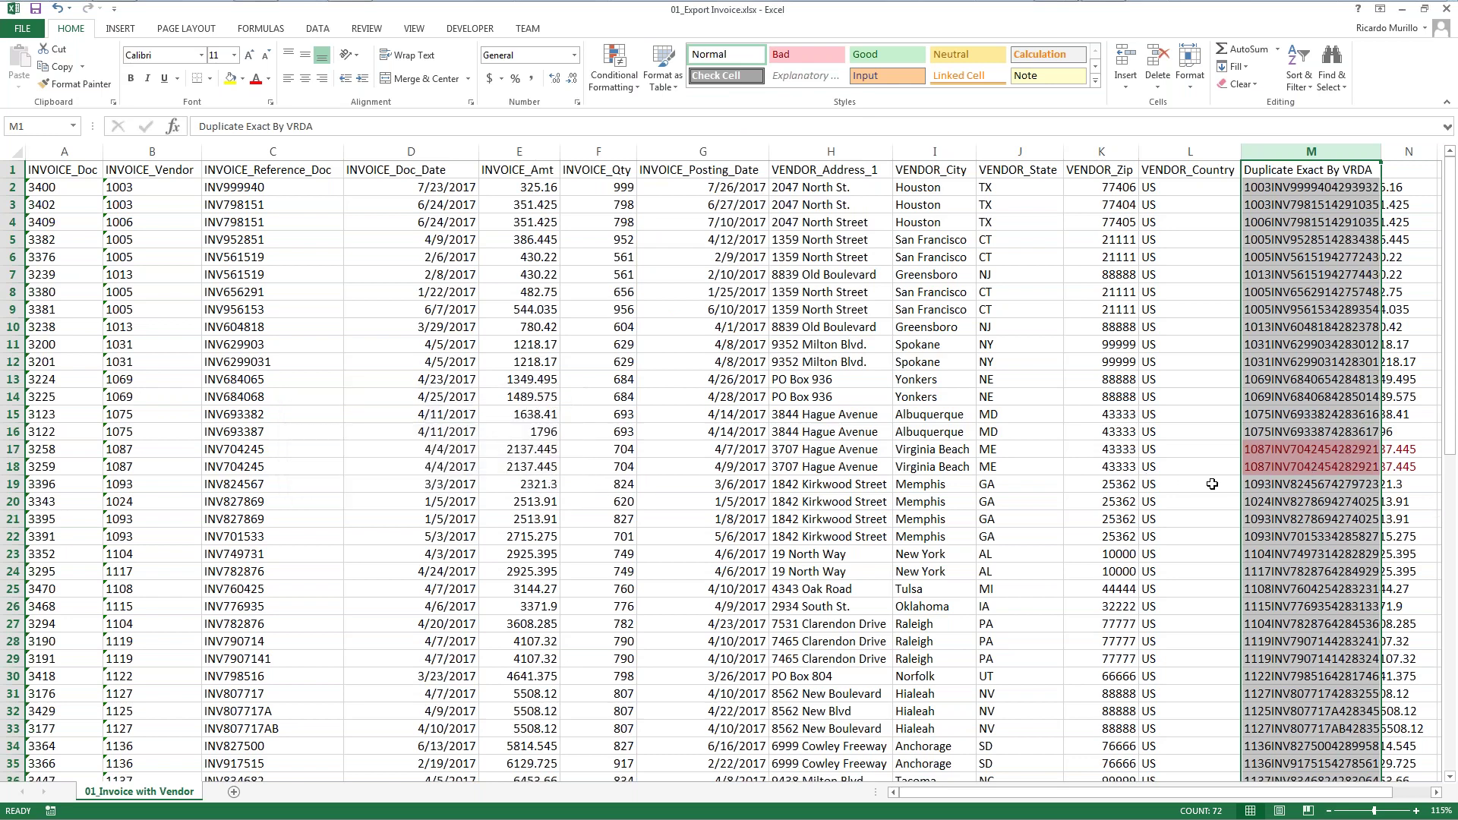
left_click(1256, 466)
scroll(1259, 466, "down", 5)
scroll(1260, 466, "down", 11)
scroll(1261, 466, "up", 12)
scroll(1261, 466, "up", 4)
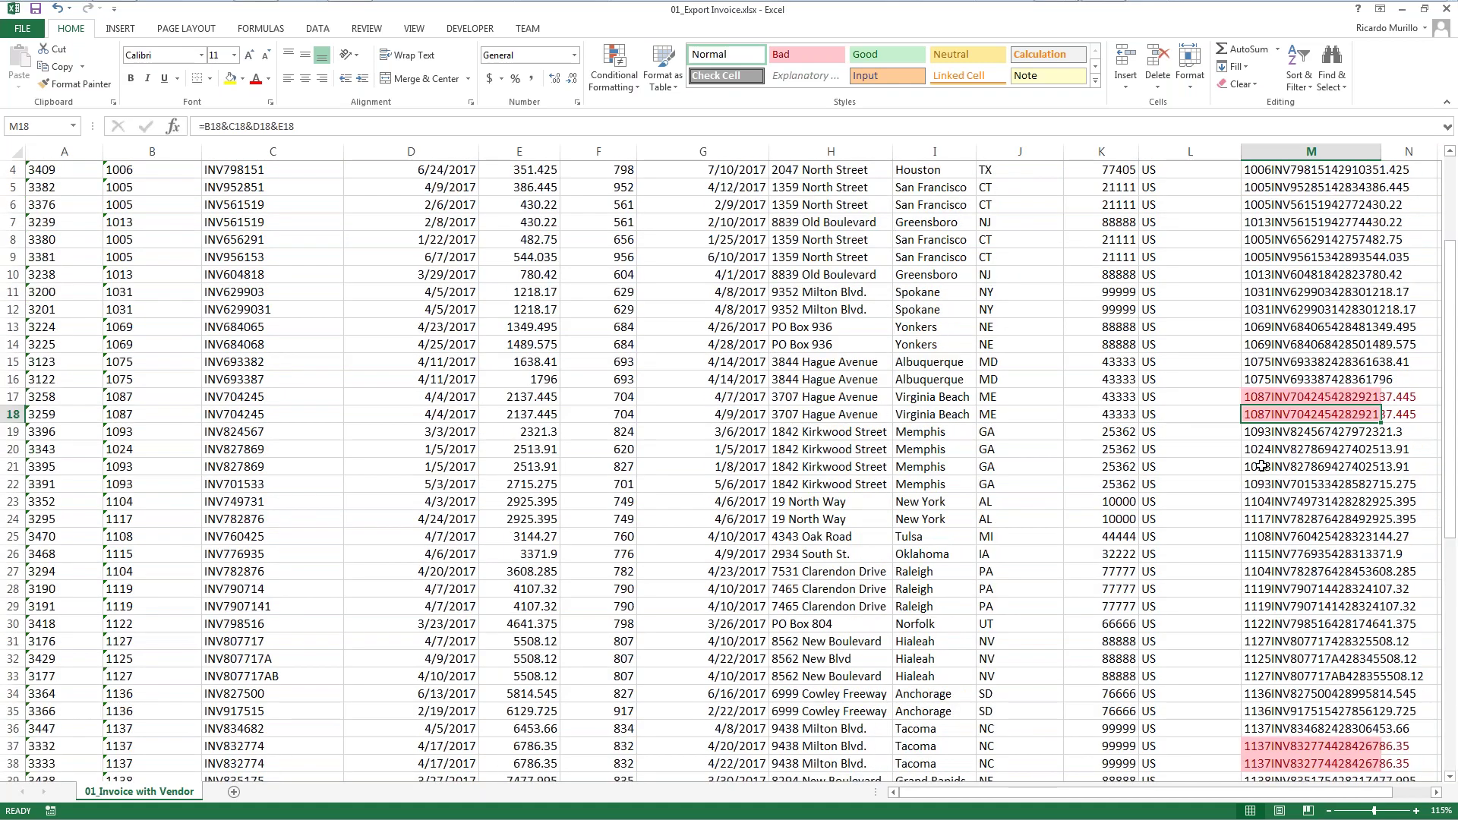
- Add filters to the header row of the entire invoice data range
left_click(1302, 222)
key("ctrl+a")
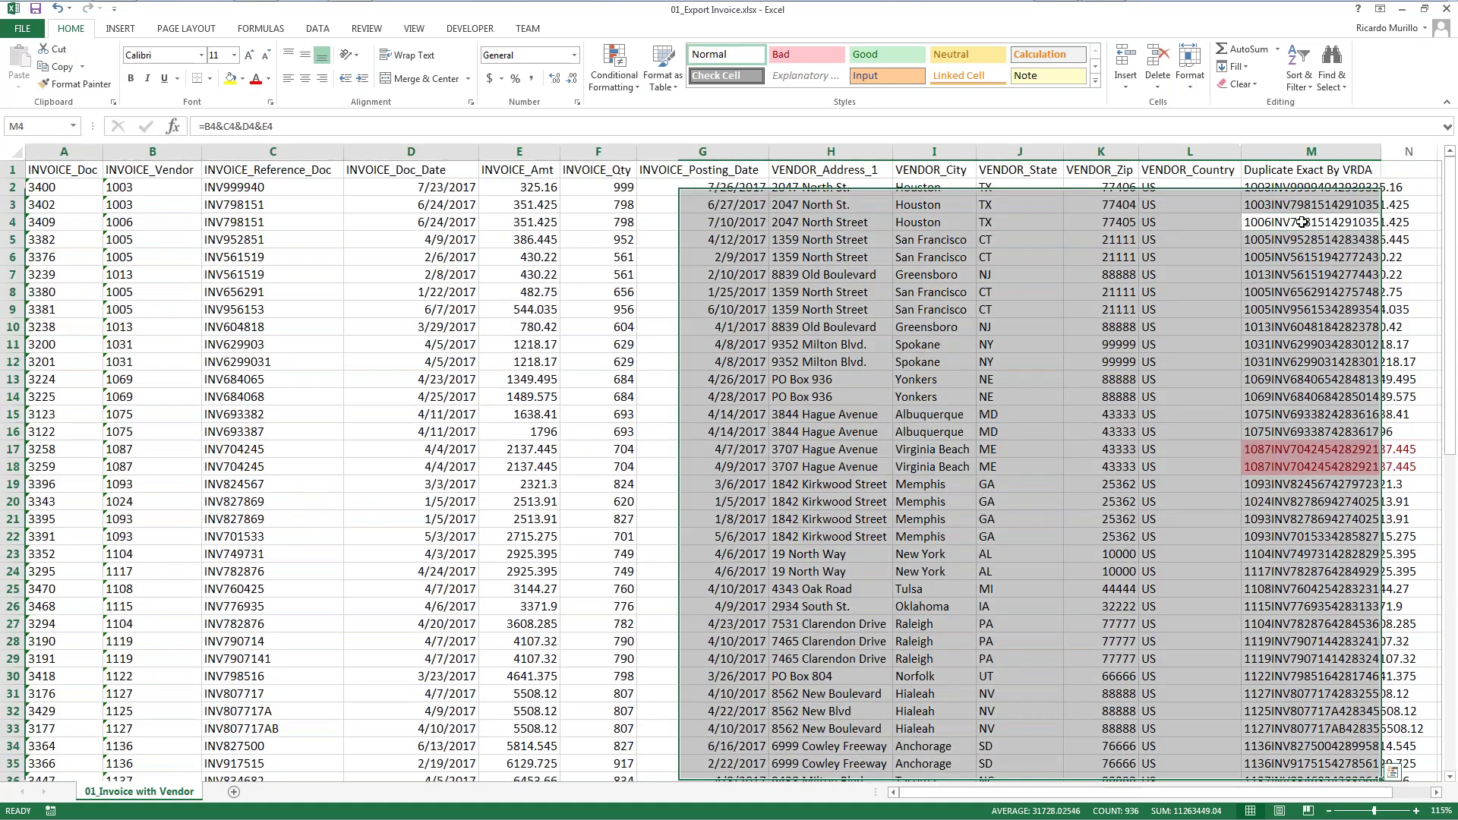
left_click(1298, 75)
left_click(1317, 158)
key("Down")
key("Down")
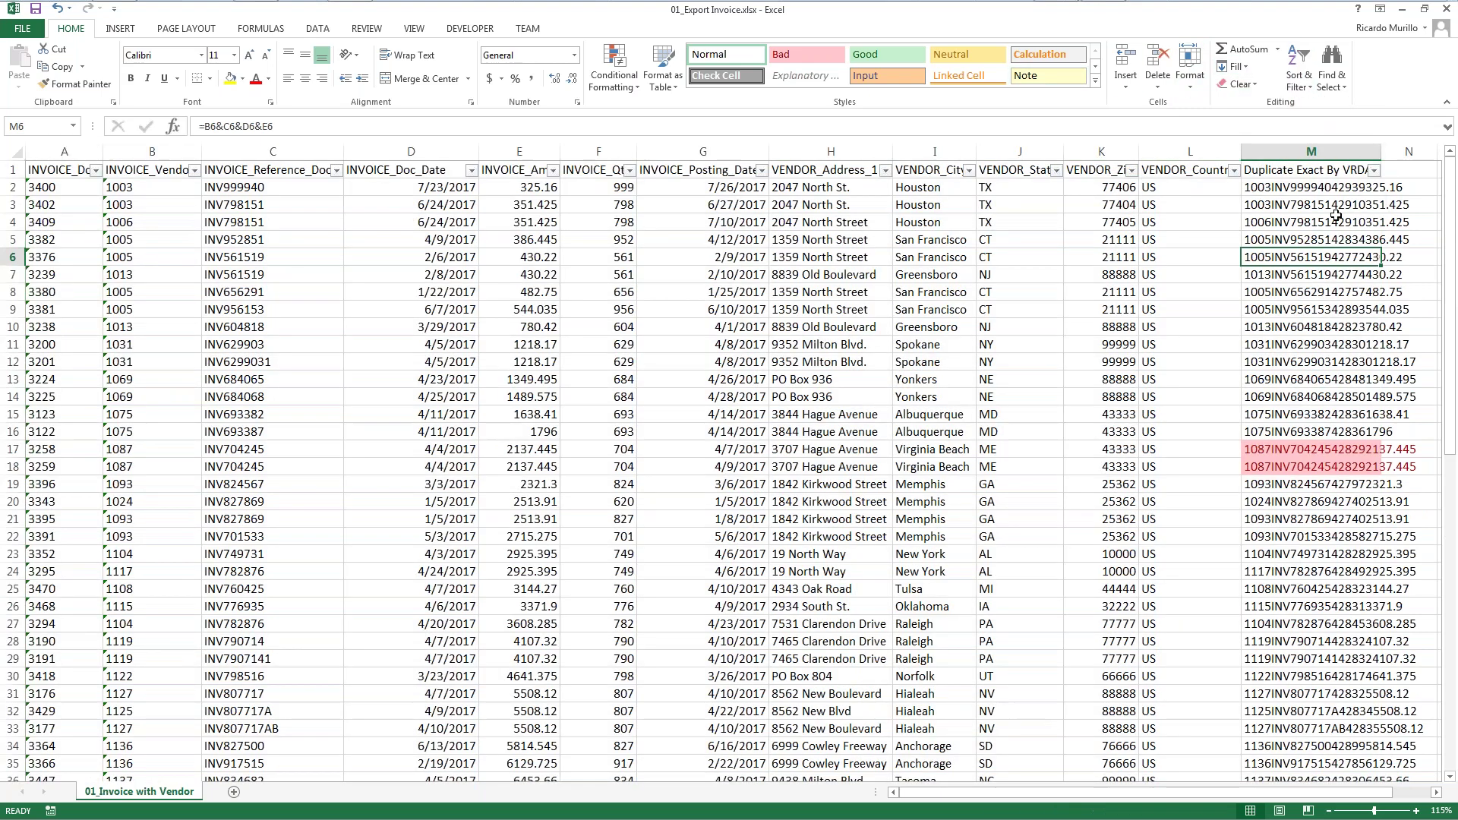
- Filter the Duplicate Exact By VRDA column by color to show only the red-highlighted duplicates
left_click(1373, 170)
mouse_move(1227, 260)
left_click(1145, 290)
left_click(1248, 288)
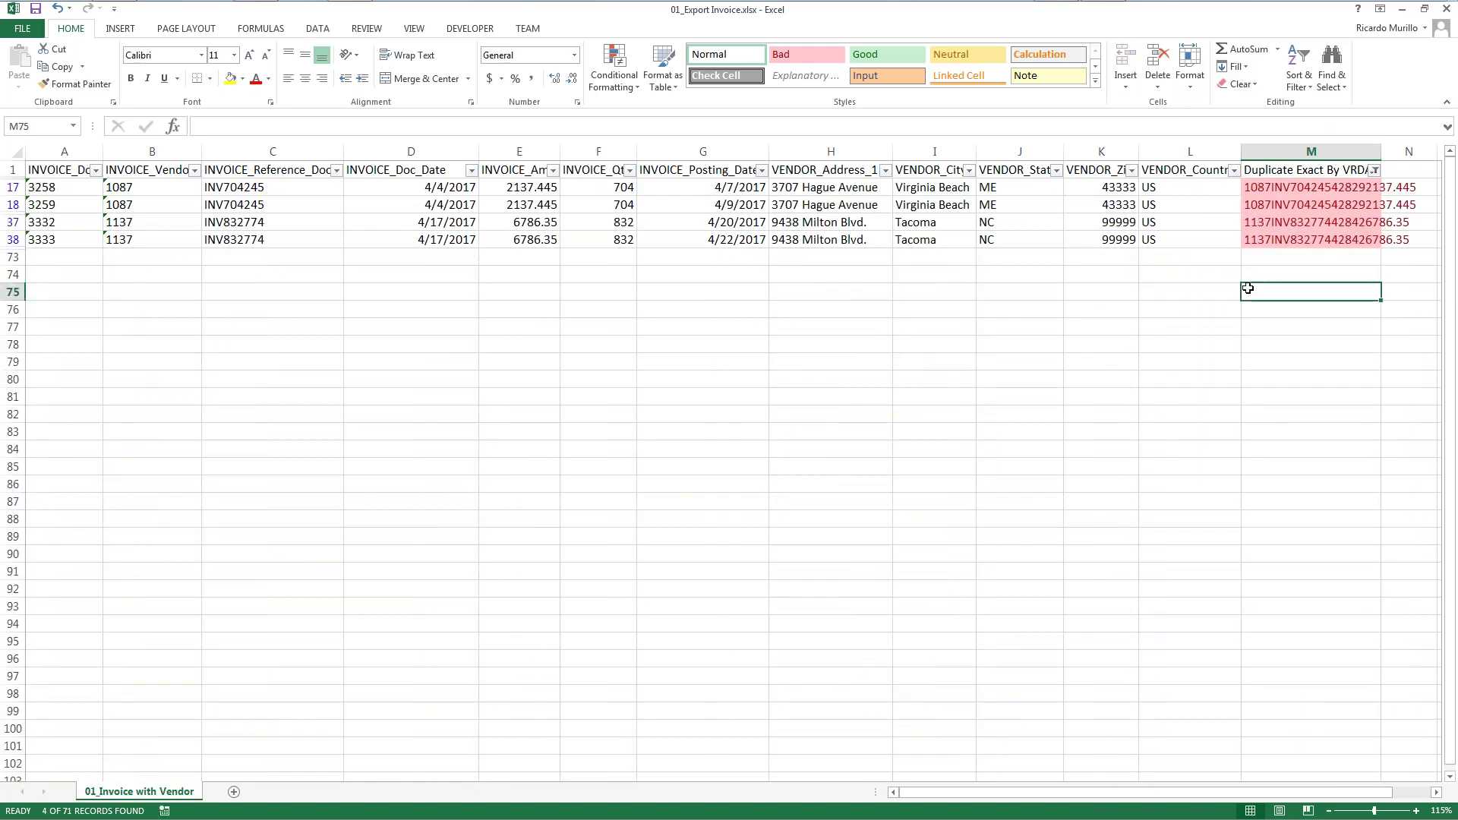
- Select all values in the Duplicate Exact By VRDA filter to show every invoice row again
left_click(1374, 170)
left_click(1245, 319)
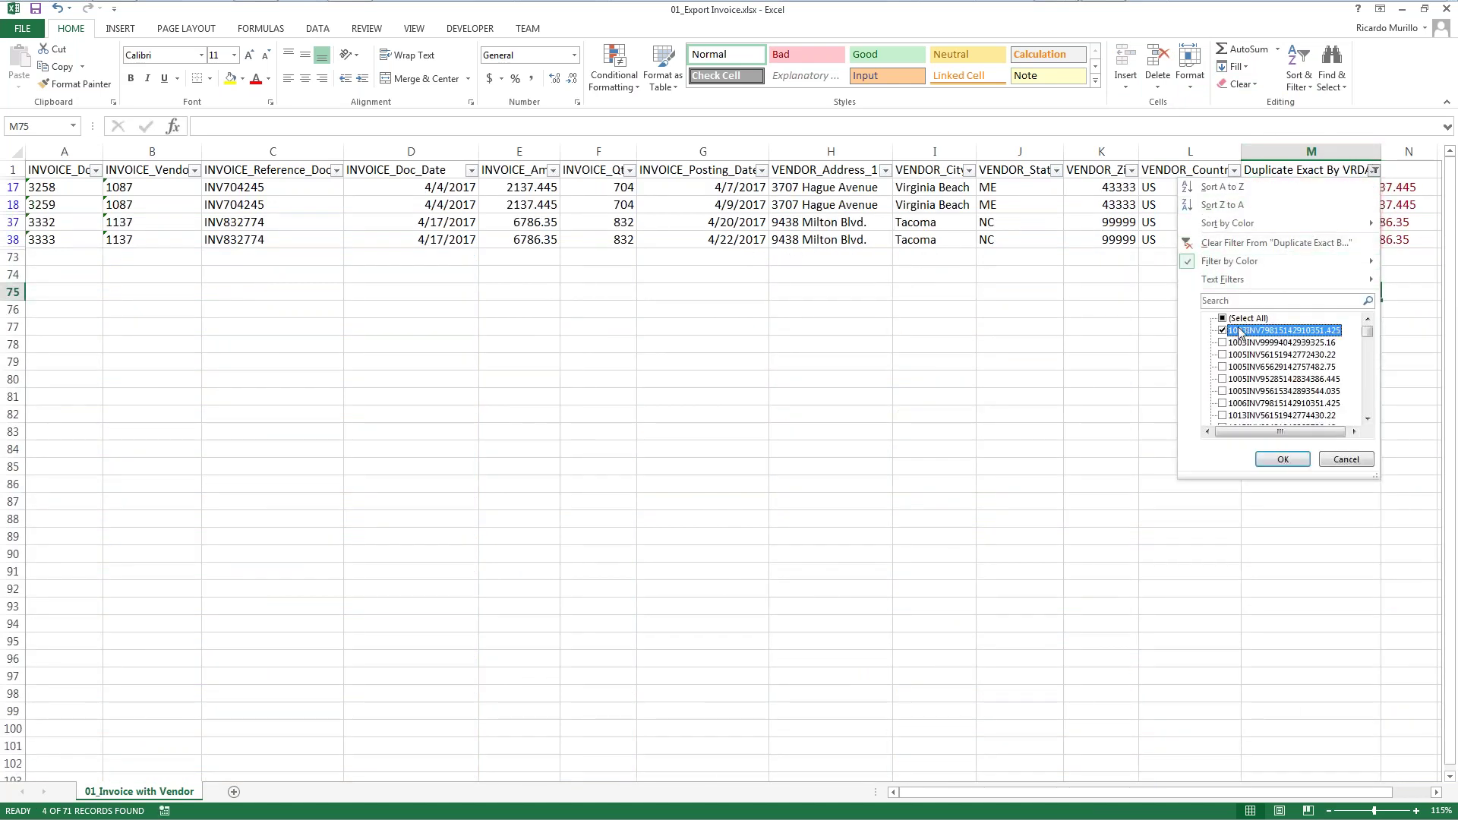
left_click(1282, 460)
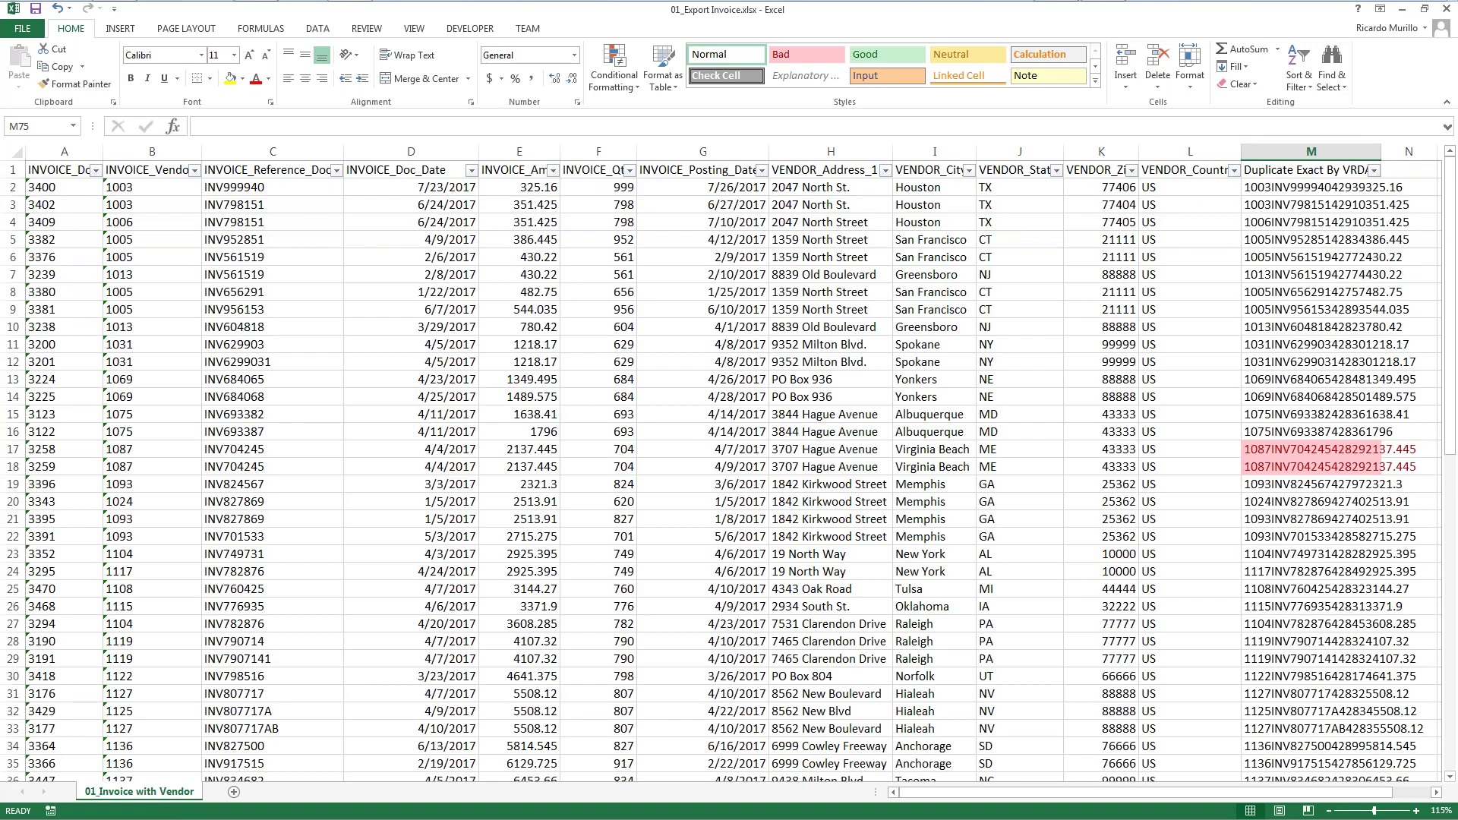
- Compare the reference numbers, document dates, amounts and quantities of the two invoices in rows 11 and 12
left_click(681, 431)
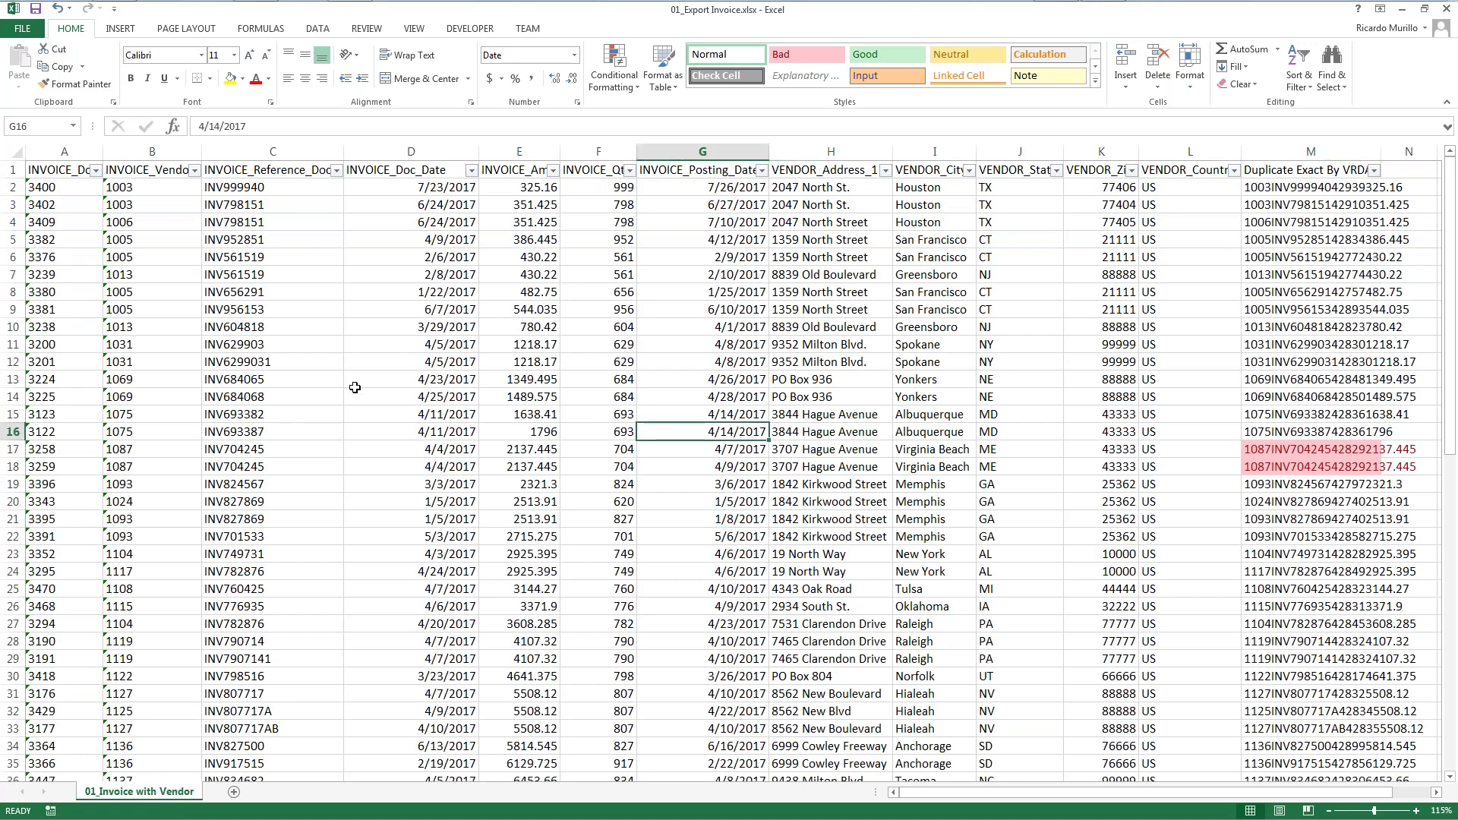
left_click_drag(206, 348, 577, 365)
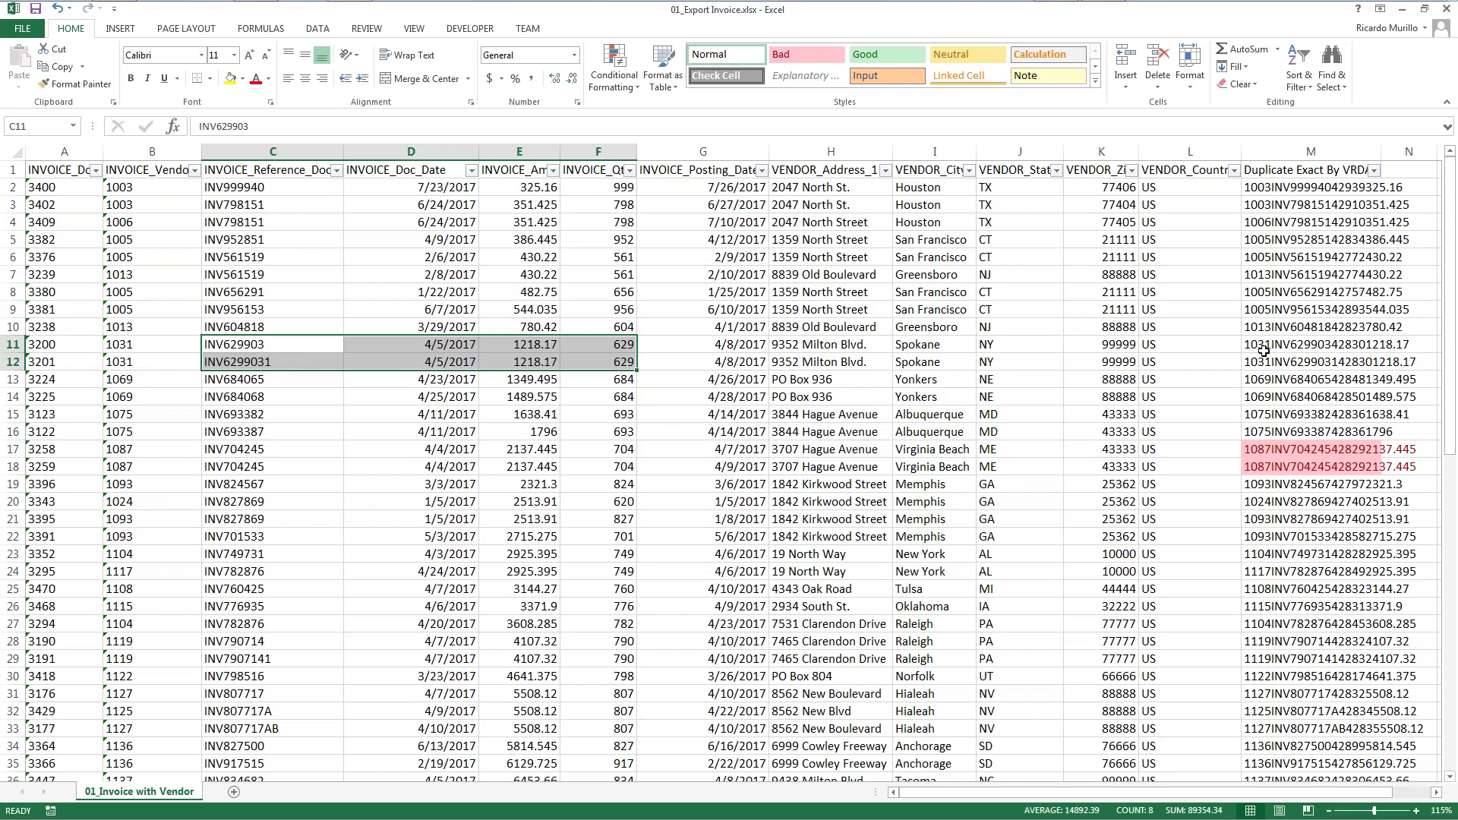
left_click(878, 410)
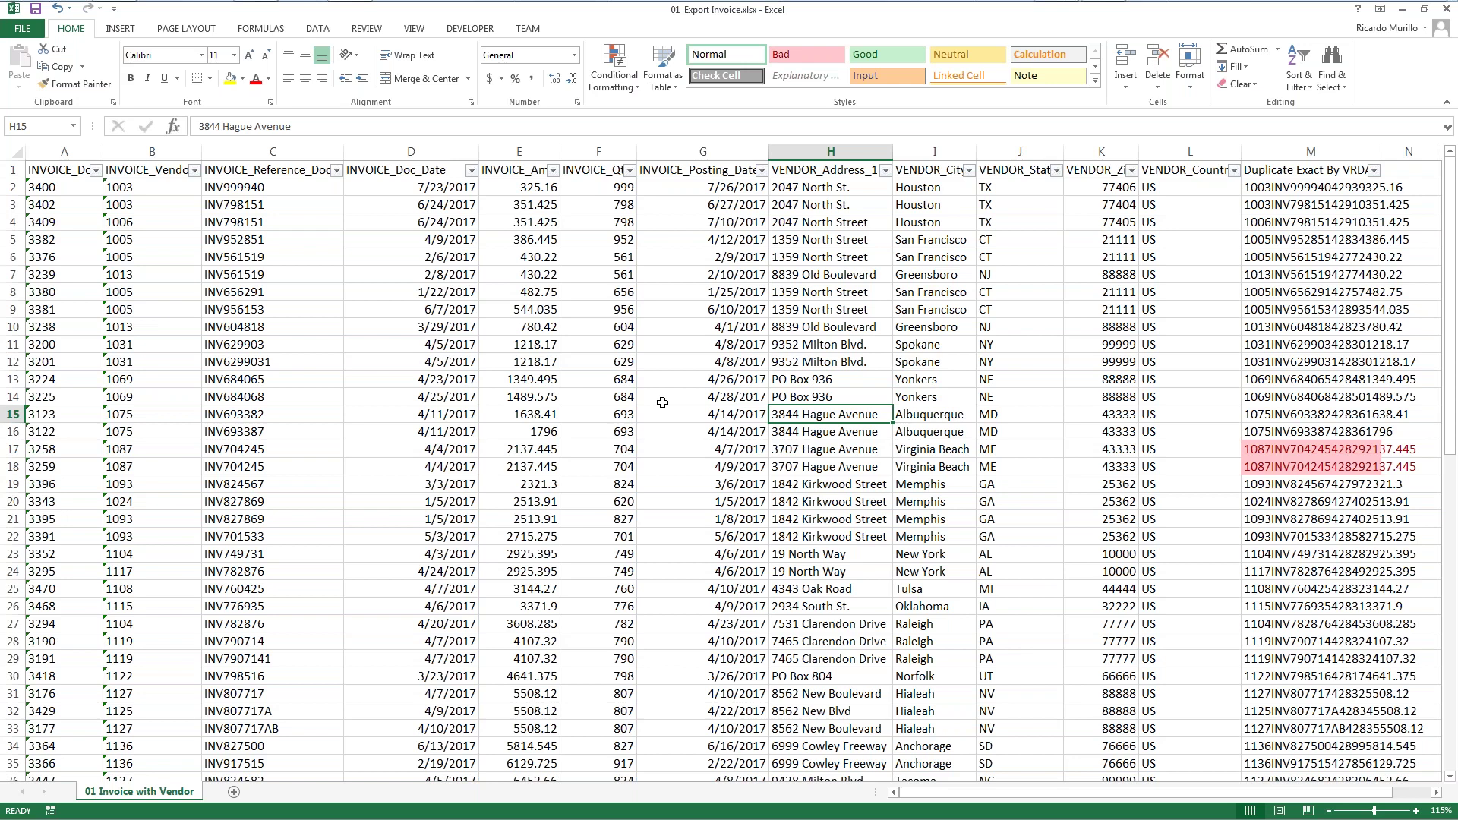
- Enter the header "Duplicate Exact by RA" in cell N1
left_click(1391, 172)
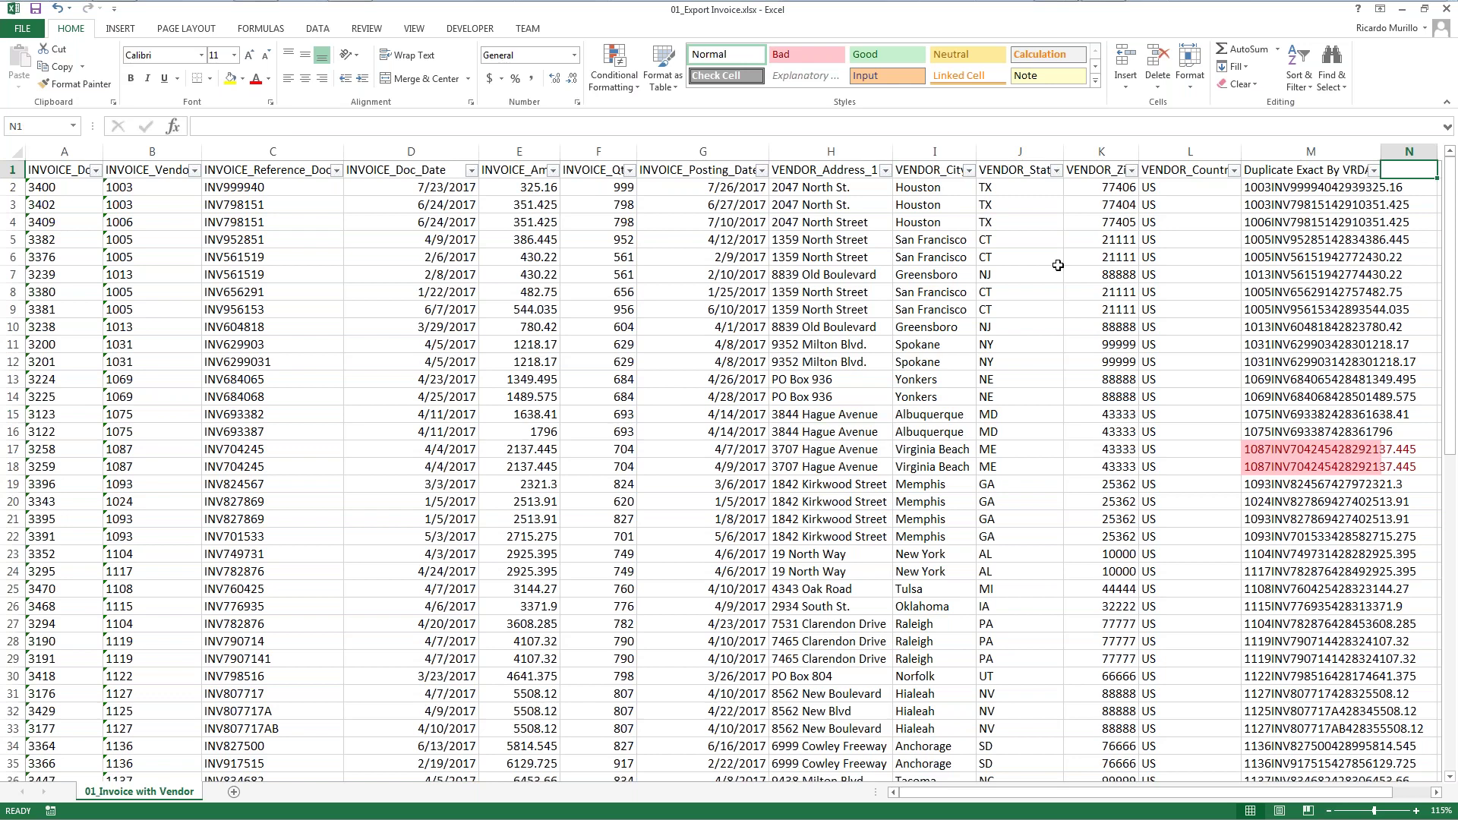
type("Duplicate Exac")
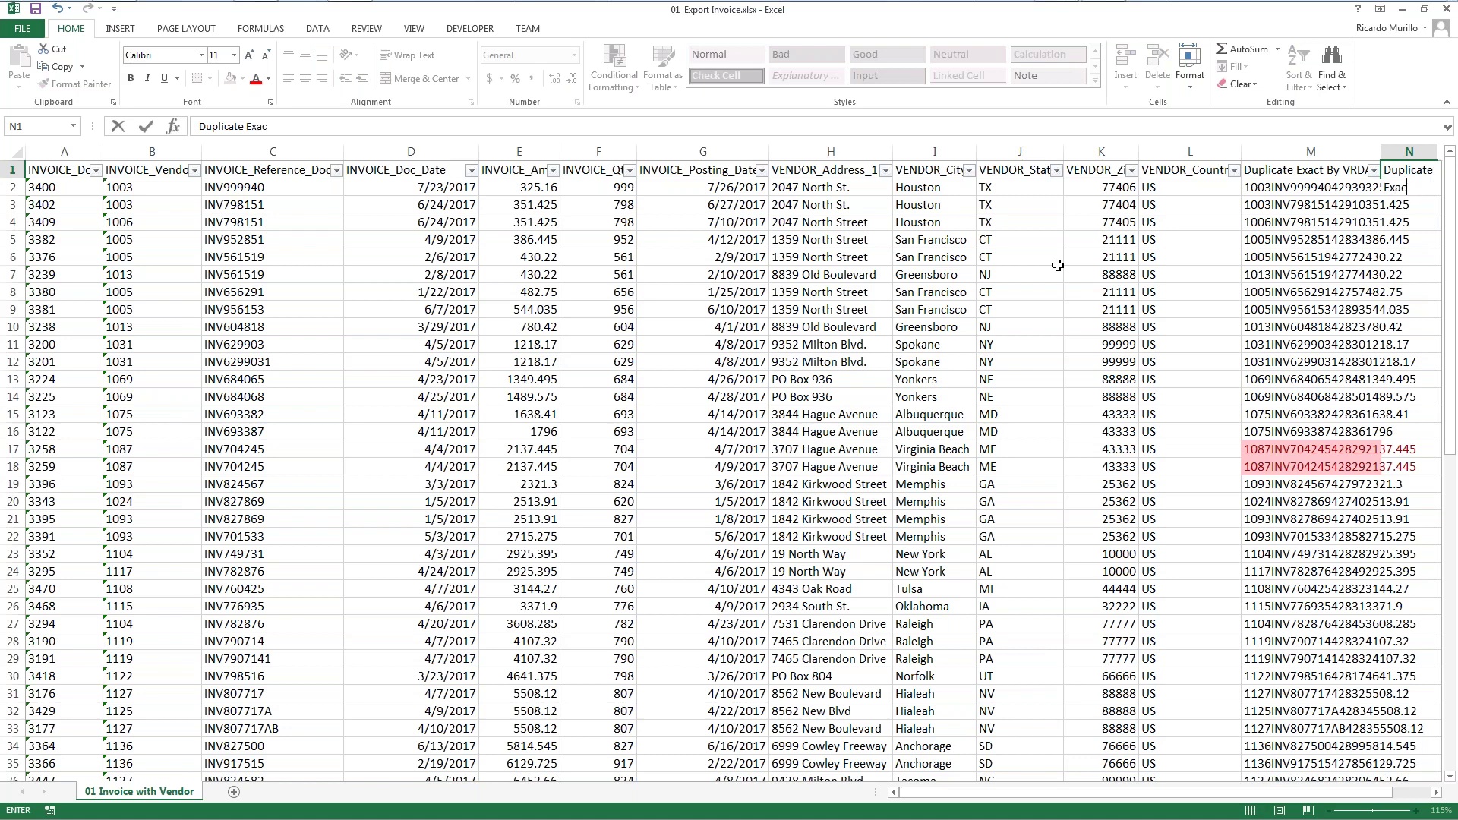
type("t BY")
key("Return")
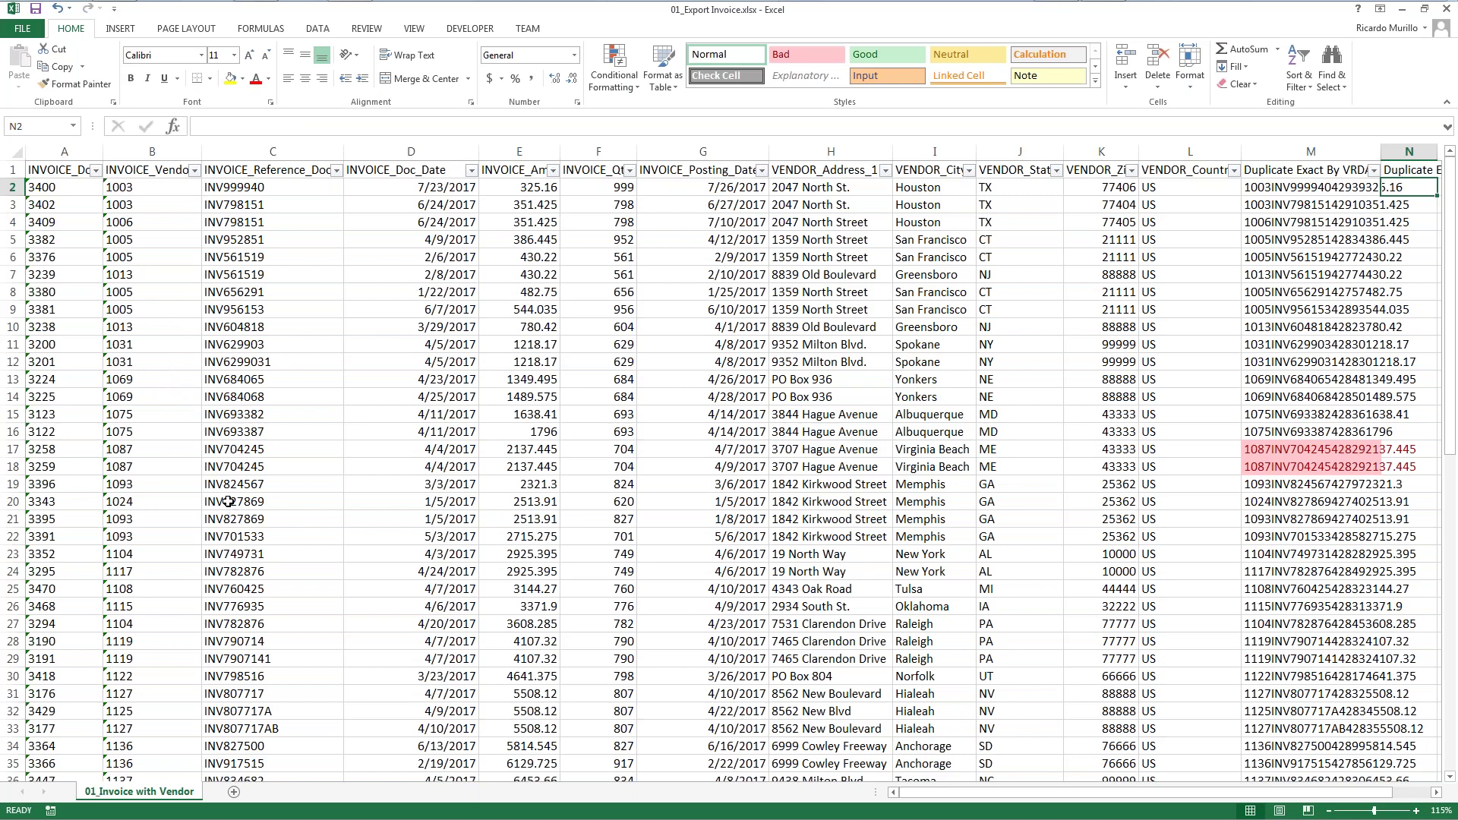
- Compare the vendor, reference, date and amount of the invoices in rows 20 and 21
left_click_drag(173, 503, 537, 519)
left_click_drag(304, 507, 535, 520)
left_click_drag(152, 502, 133, 515)
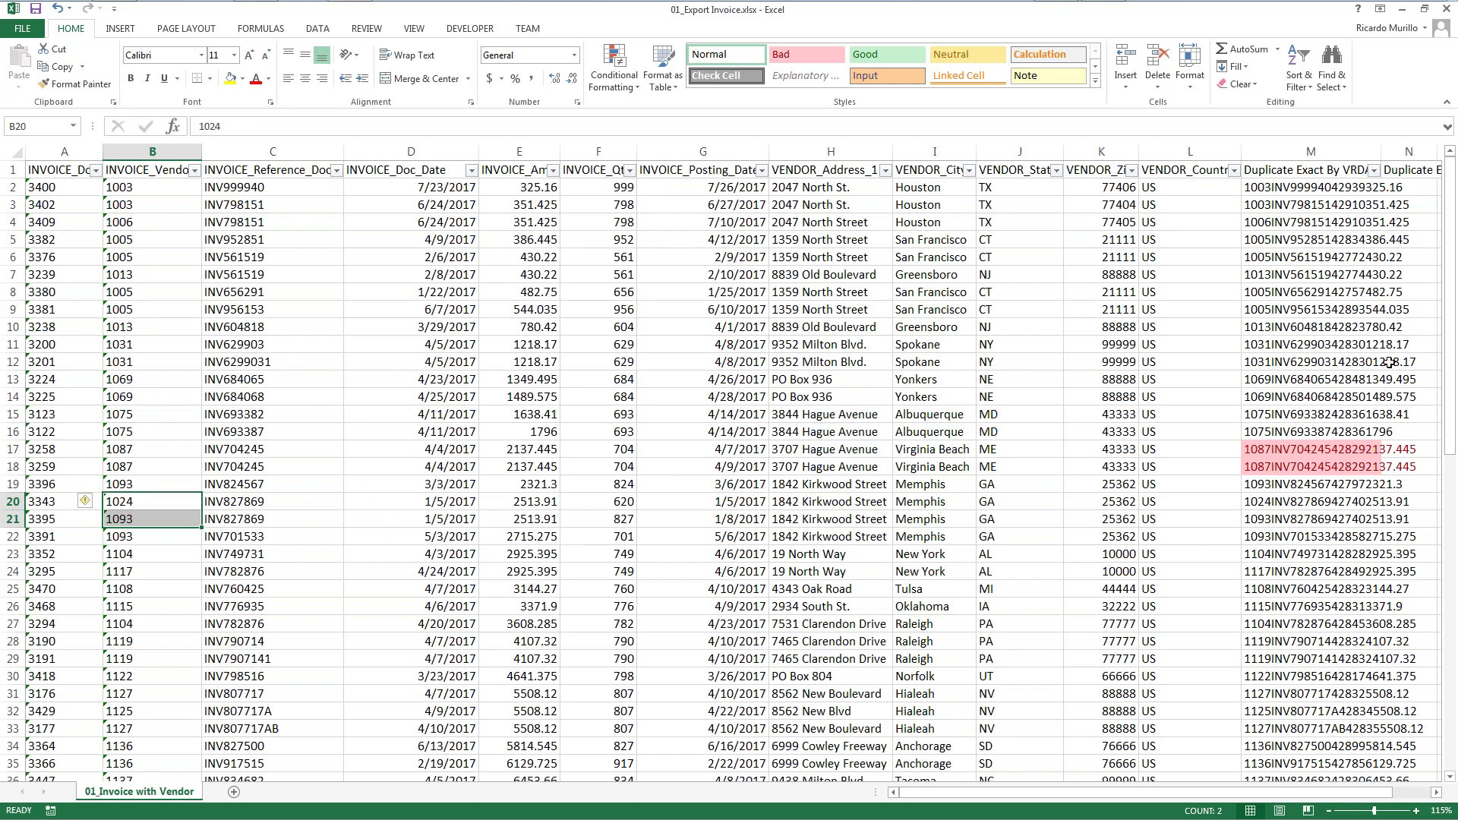
- Enter the formula =C2&E2 in cell N2 to combine the invoice reference and amount
left_click(1419, 189)
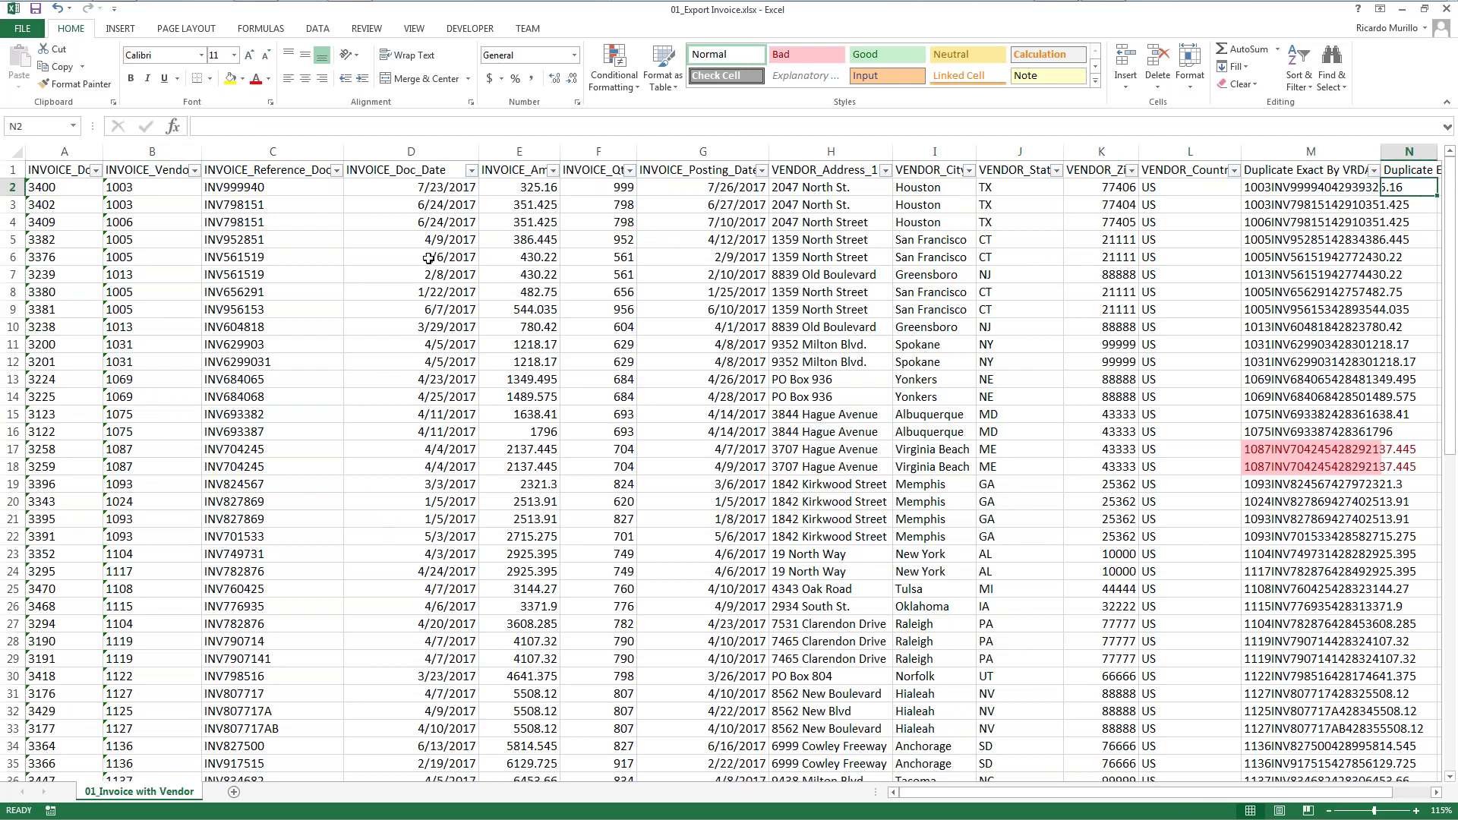
type("=")
left_click(300, 187)
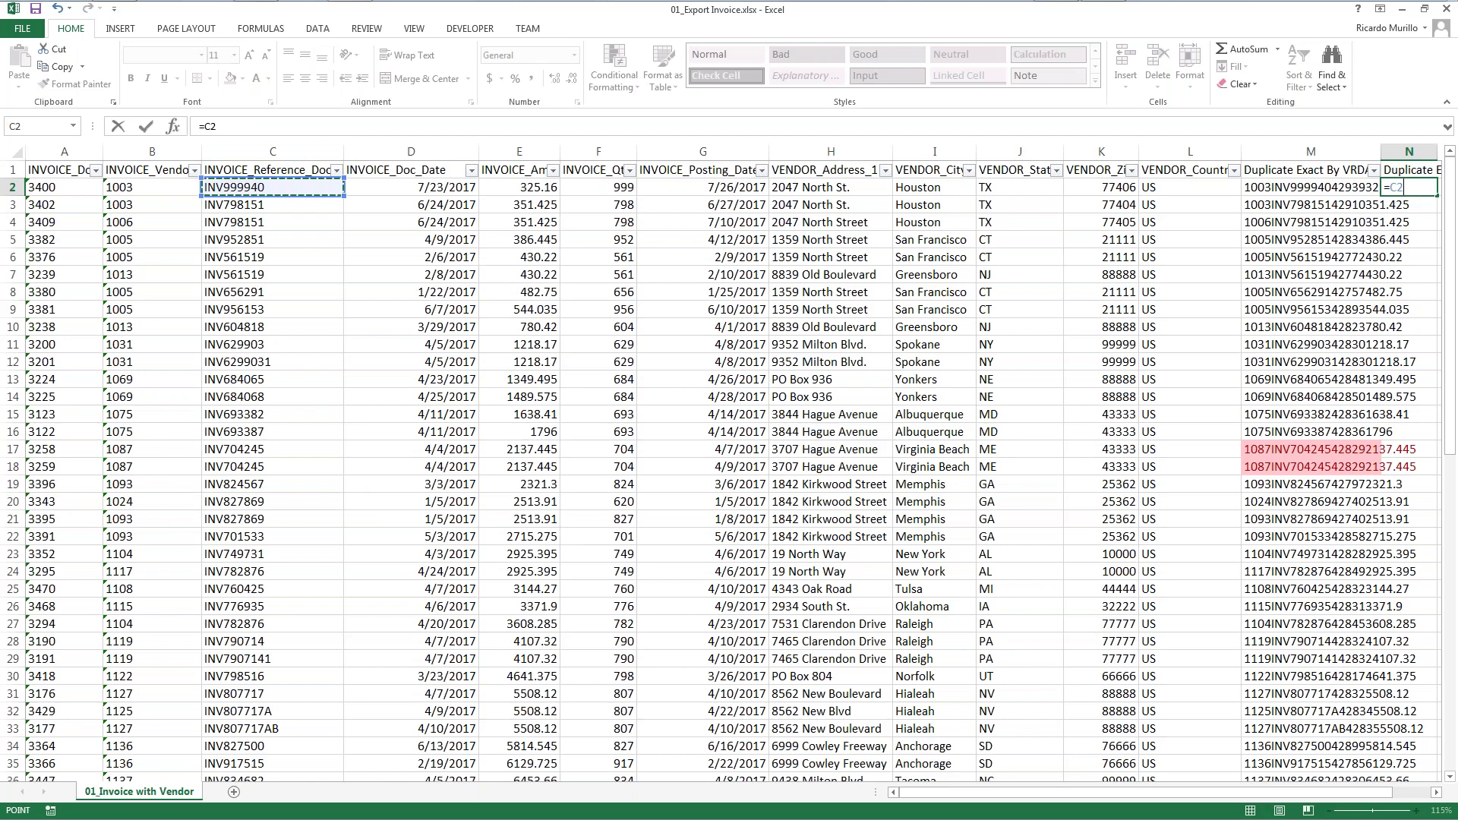
type("&")
left_click(497, 189)
key("Return")
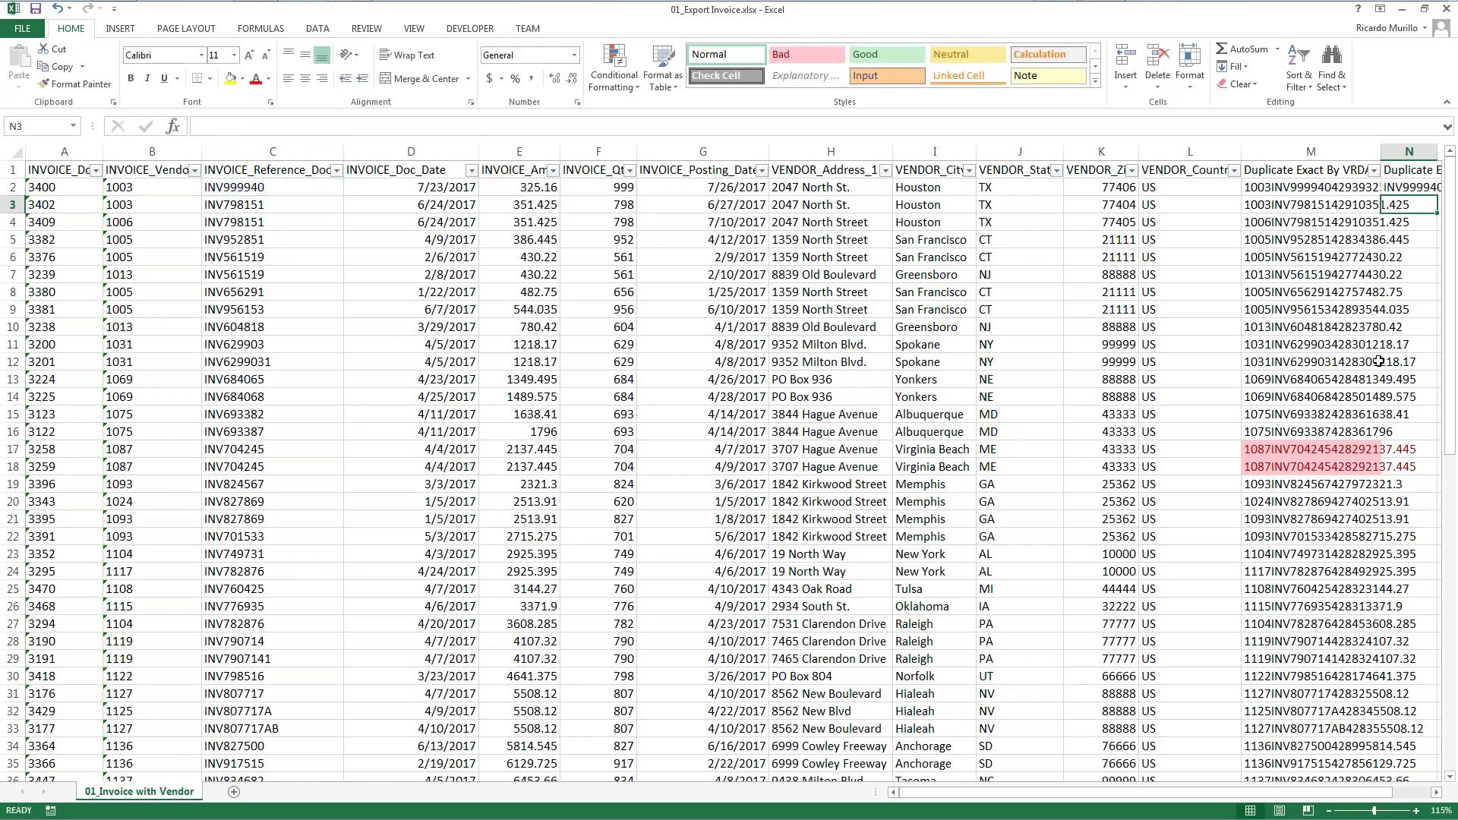
- Fill the reference-and-amount formula in N2 down through all the invoice rows
left_click_drag(1179, 793, 1216, 794)
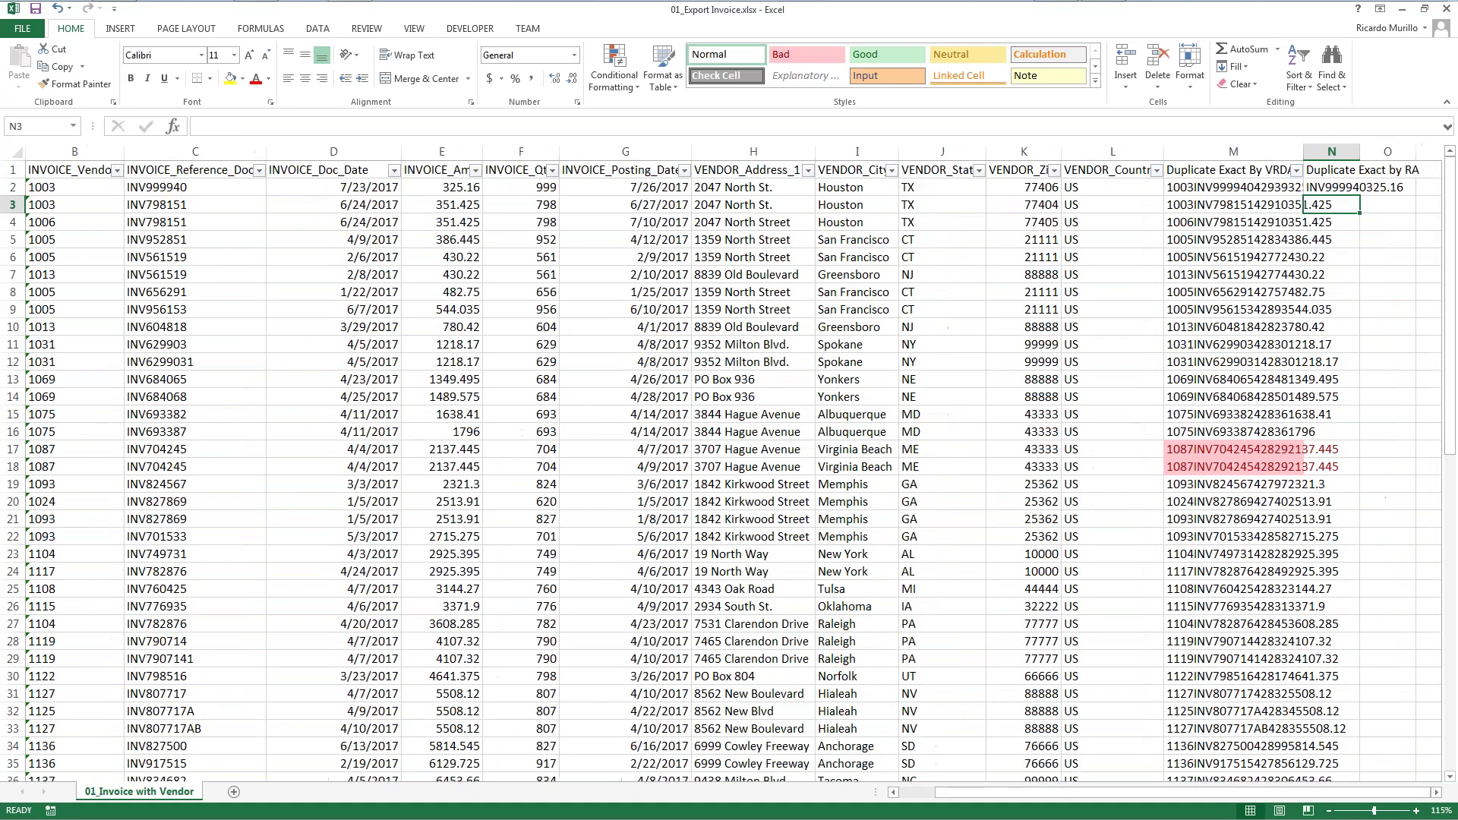
left_click(1338, 188)
double_click(1359, 196)
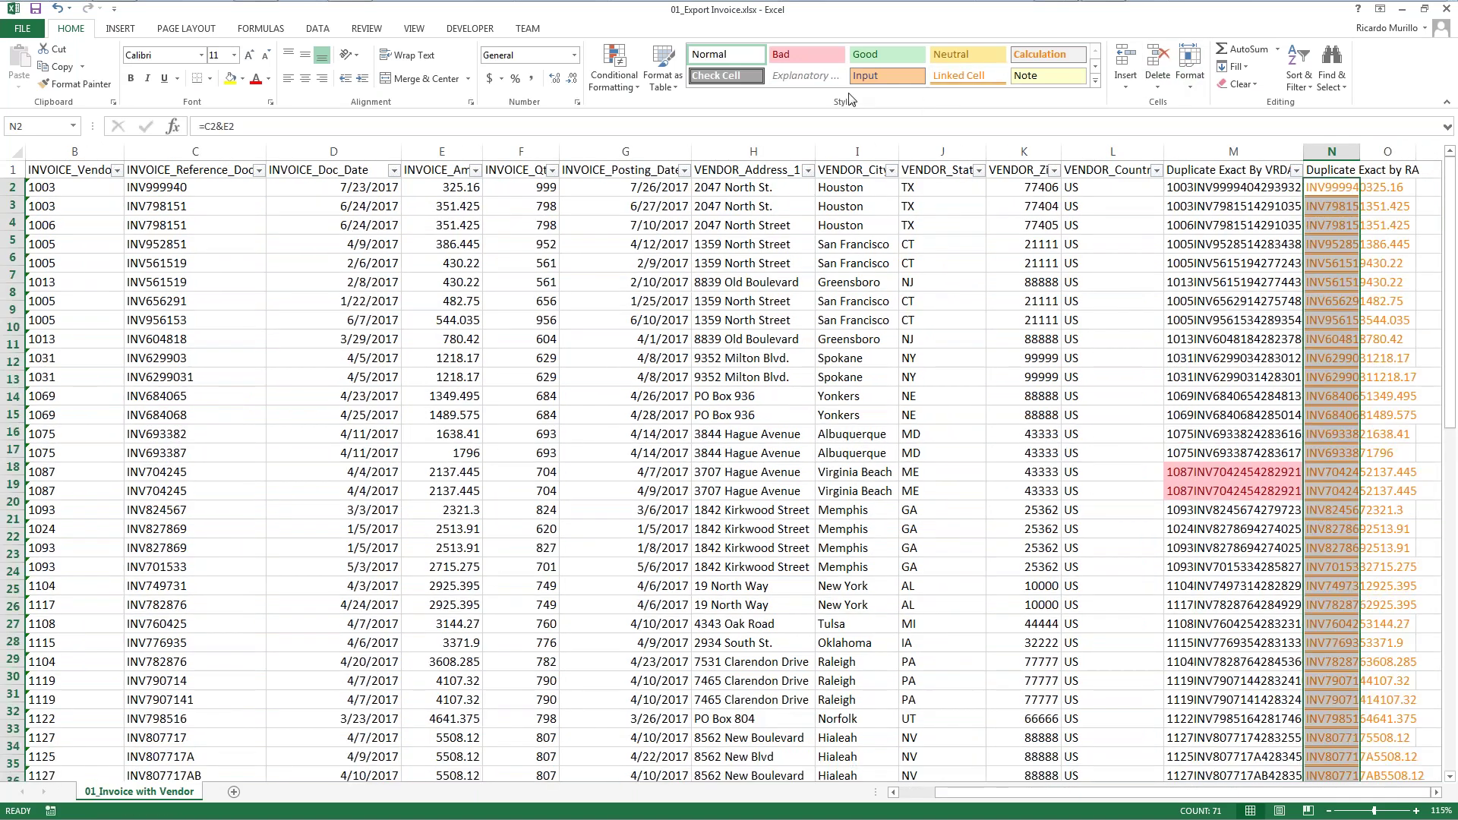
- Highlight the duplicate values in the Duplicate Exact by RA column with Light Red Fill with Dark Red Text
left_click(615, 70)
mouse_move(676, 112)
left_click(792, 317)
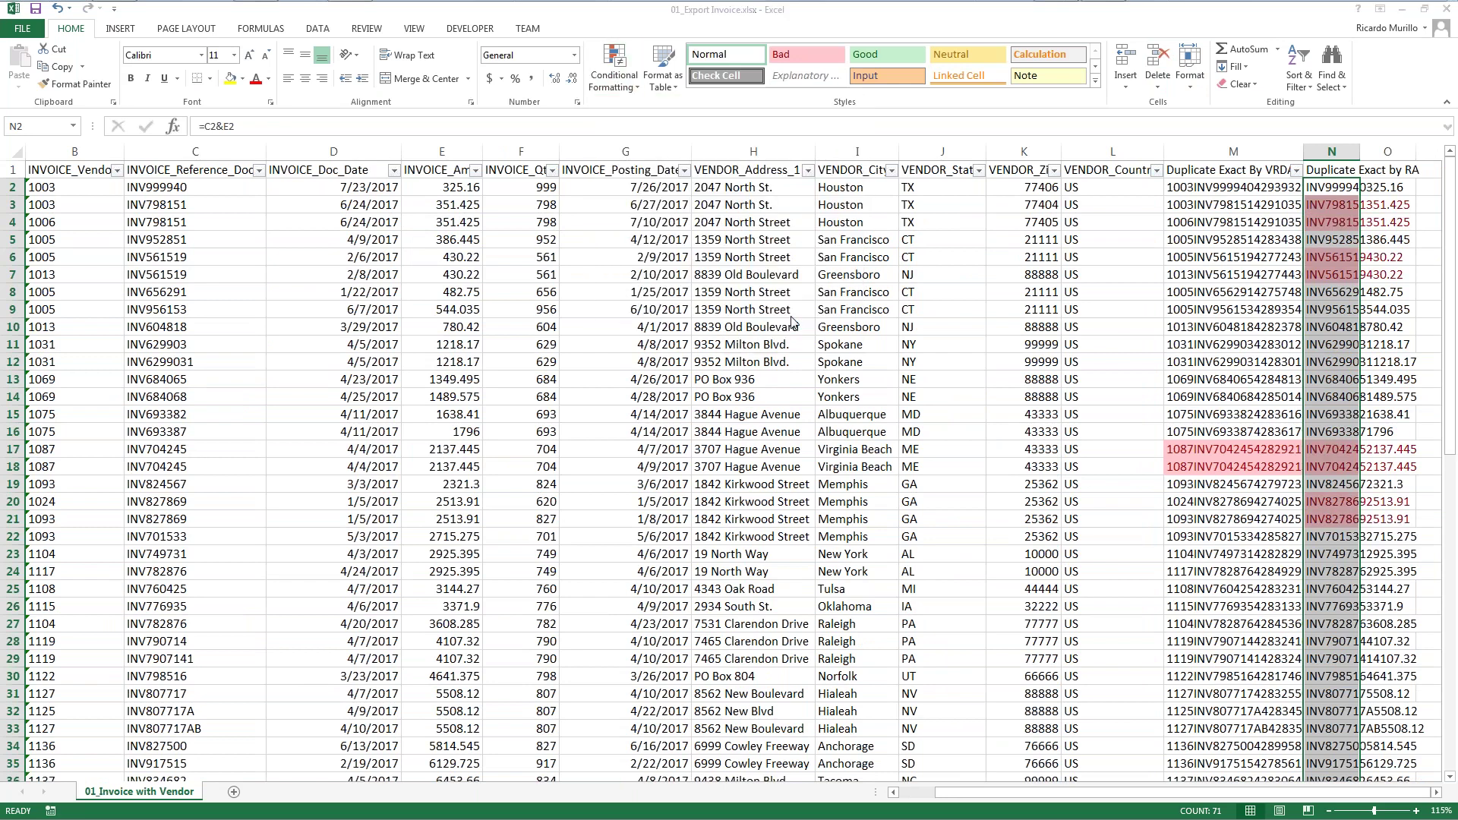
left_click(473, 477)
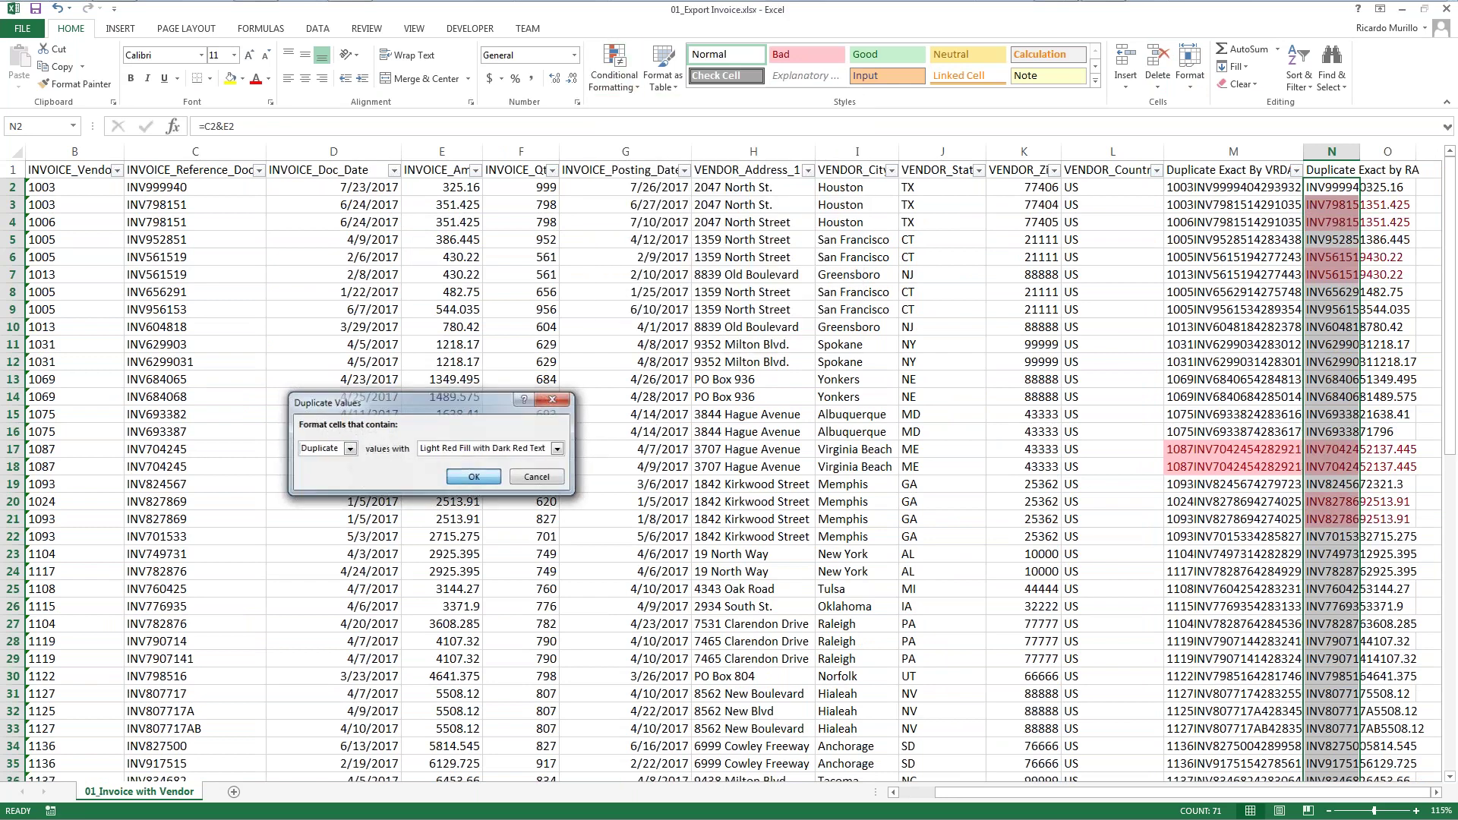
left_click(1287, 480)
- Compare the duplicate flags of rows 17 and 18 in columns M and N, and check row 3's reference and amount
left_click_drag(1327, 465, 1238, 449)
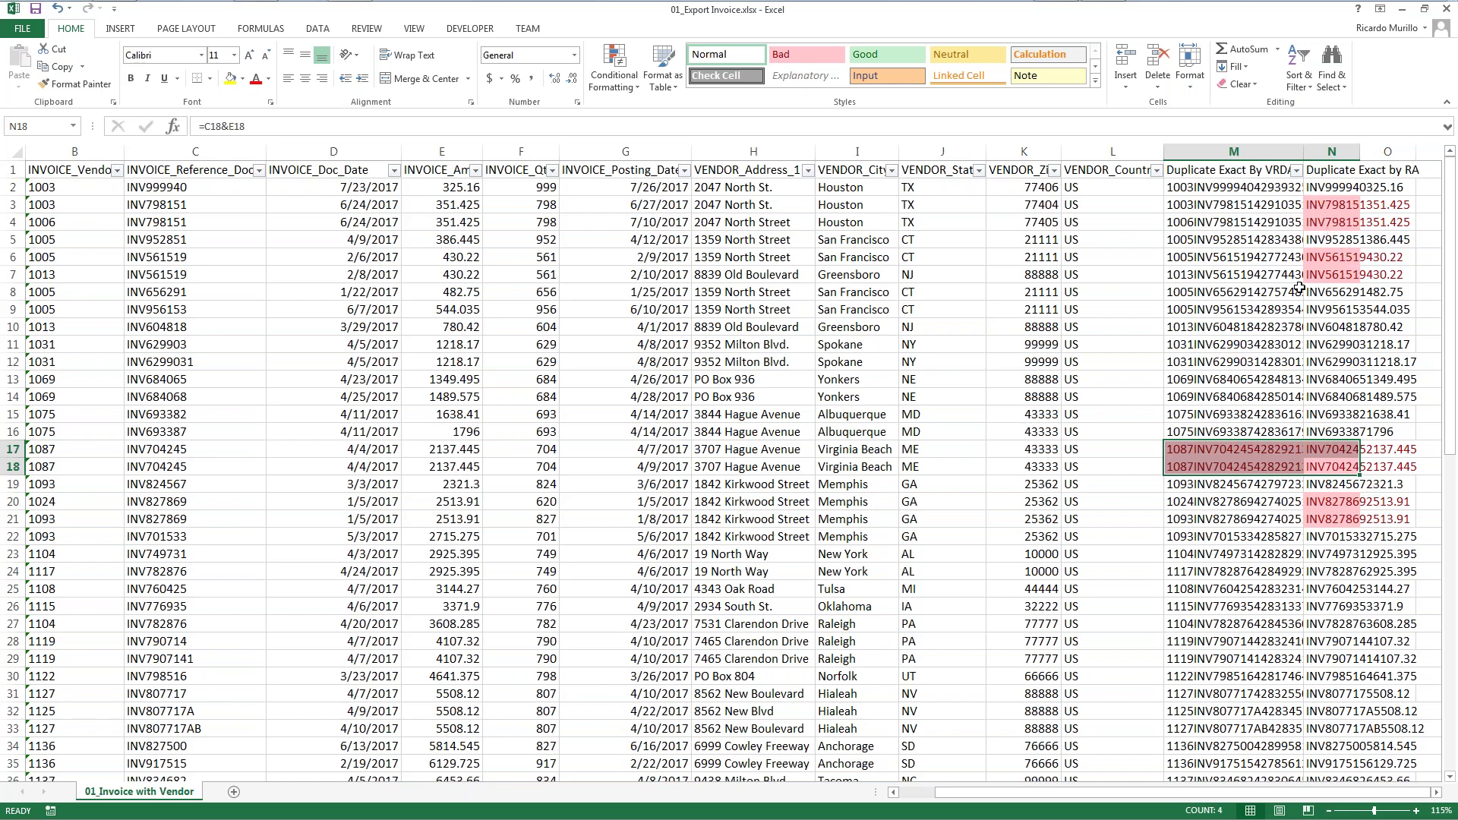
left_click(218, 201)
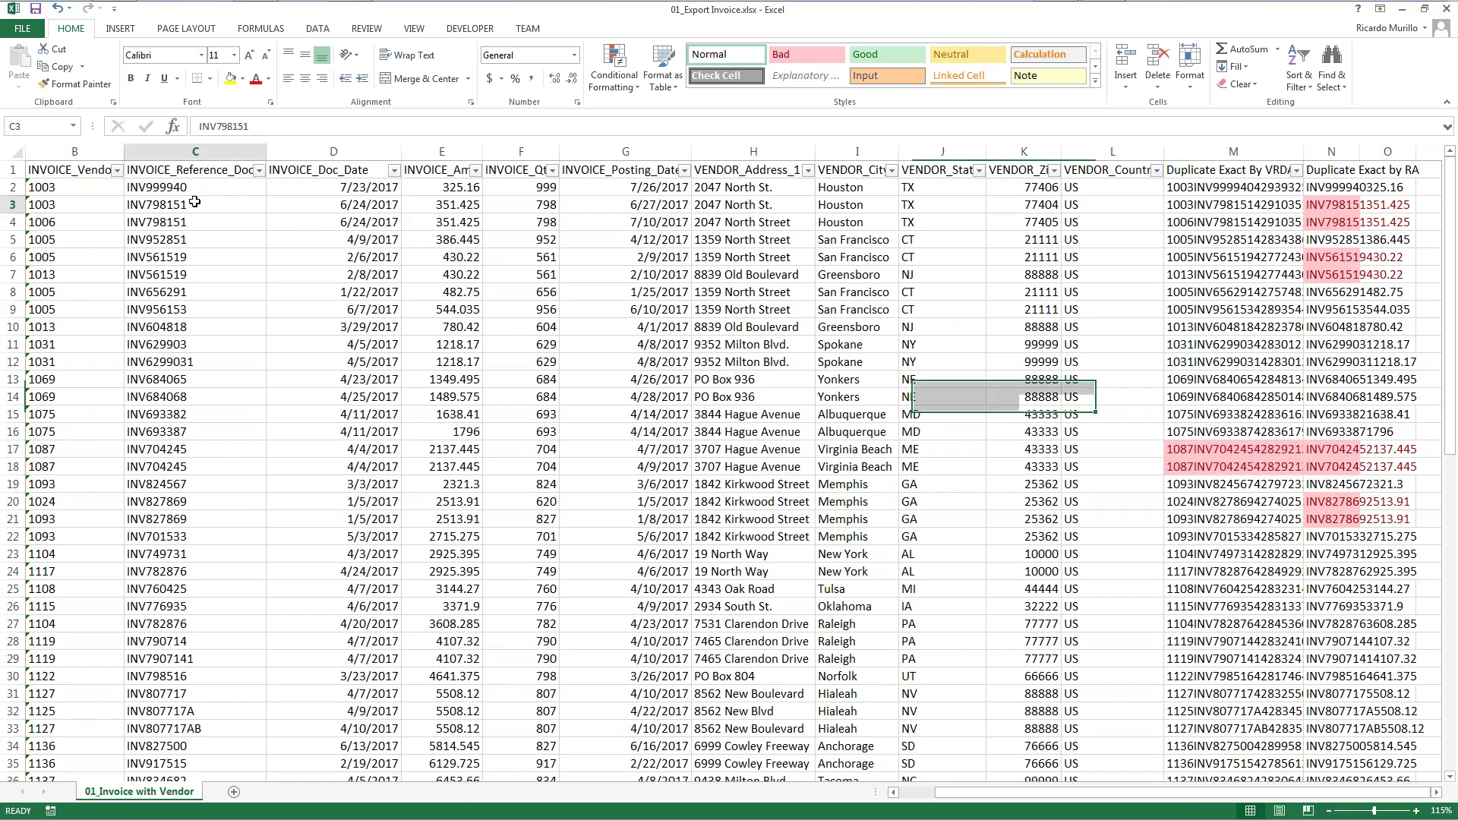
key("Right")
key("Right")
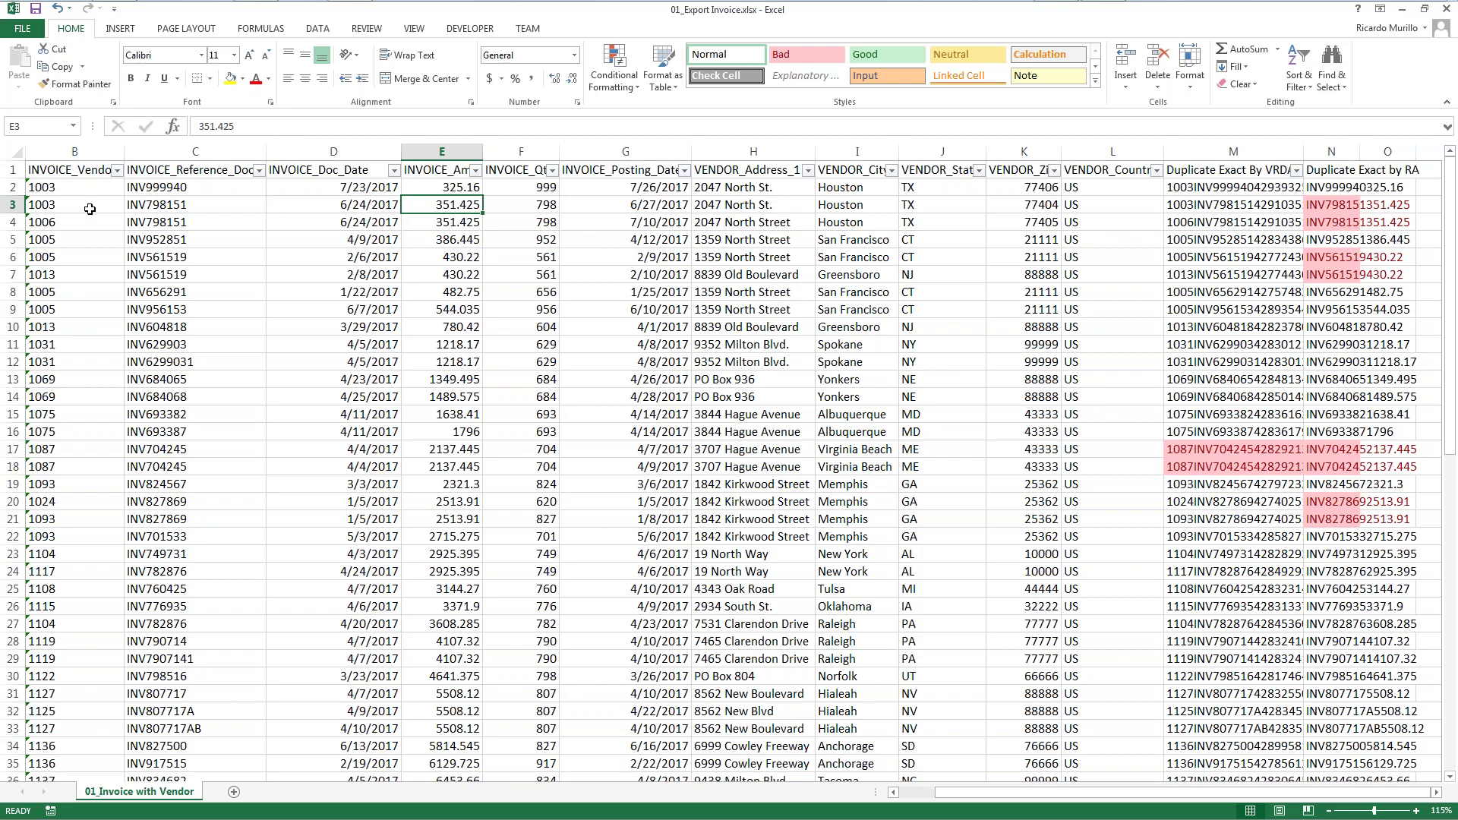
- Remove the invoice table's filter and reapply it so that it includes the Duplicate Exact by RA column
left_click(1270, 297)
key("ctrl+a")
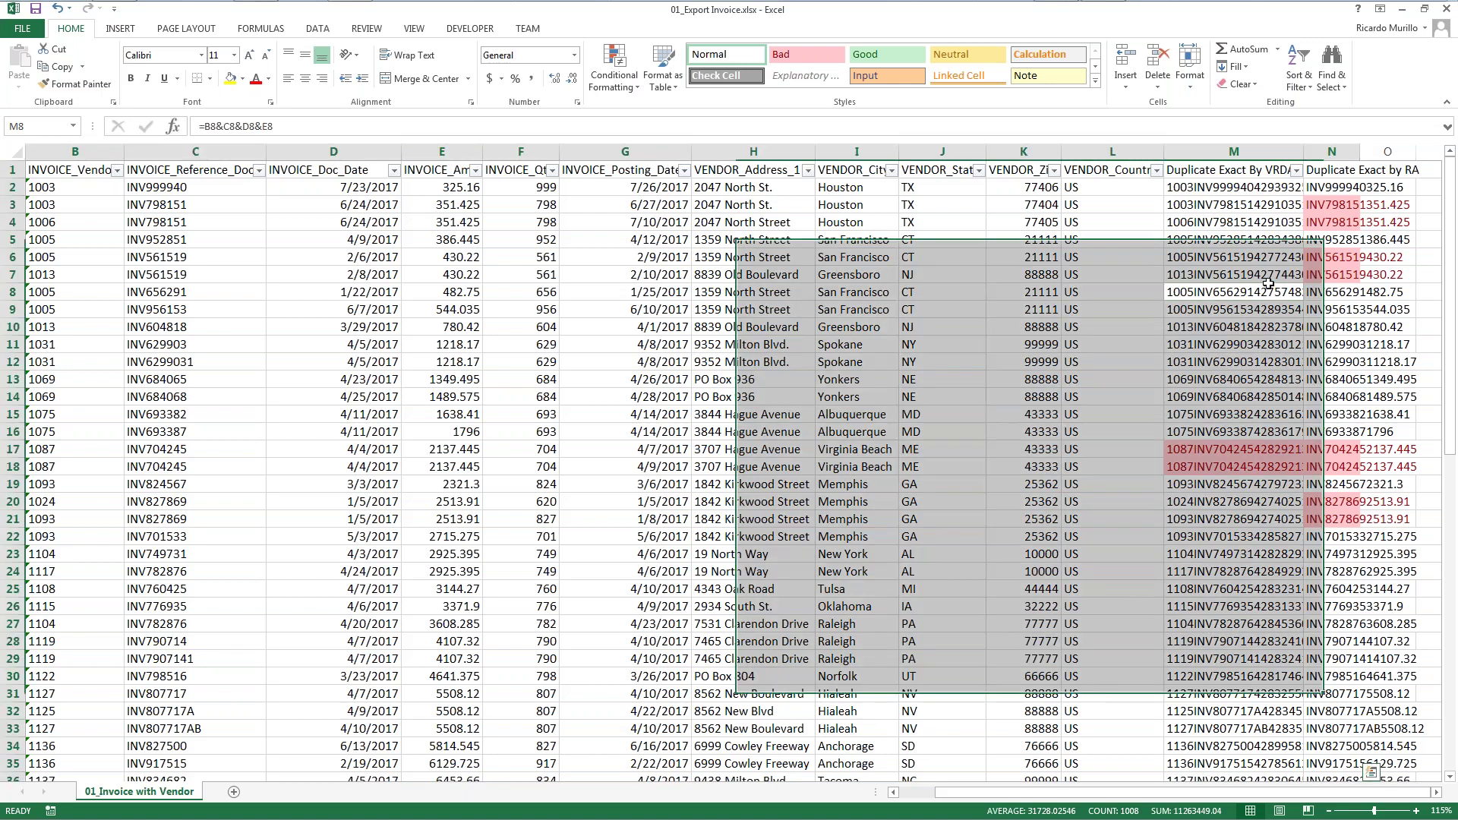
left_click(1299, 67)
left_click(1304, 161)
left_click(1298, 82)
left_click(1313, 160)
left_click(1403, 205)
left_click_drag(1144, 795, 1181, 796)
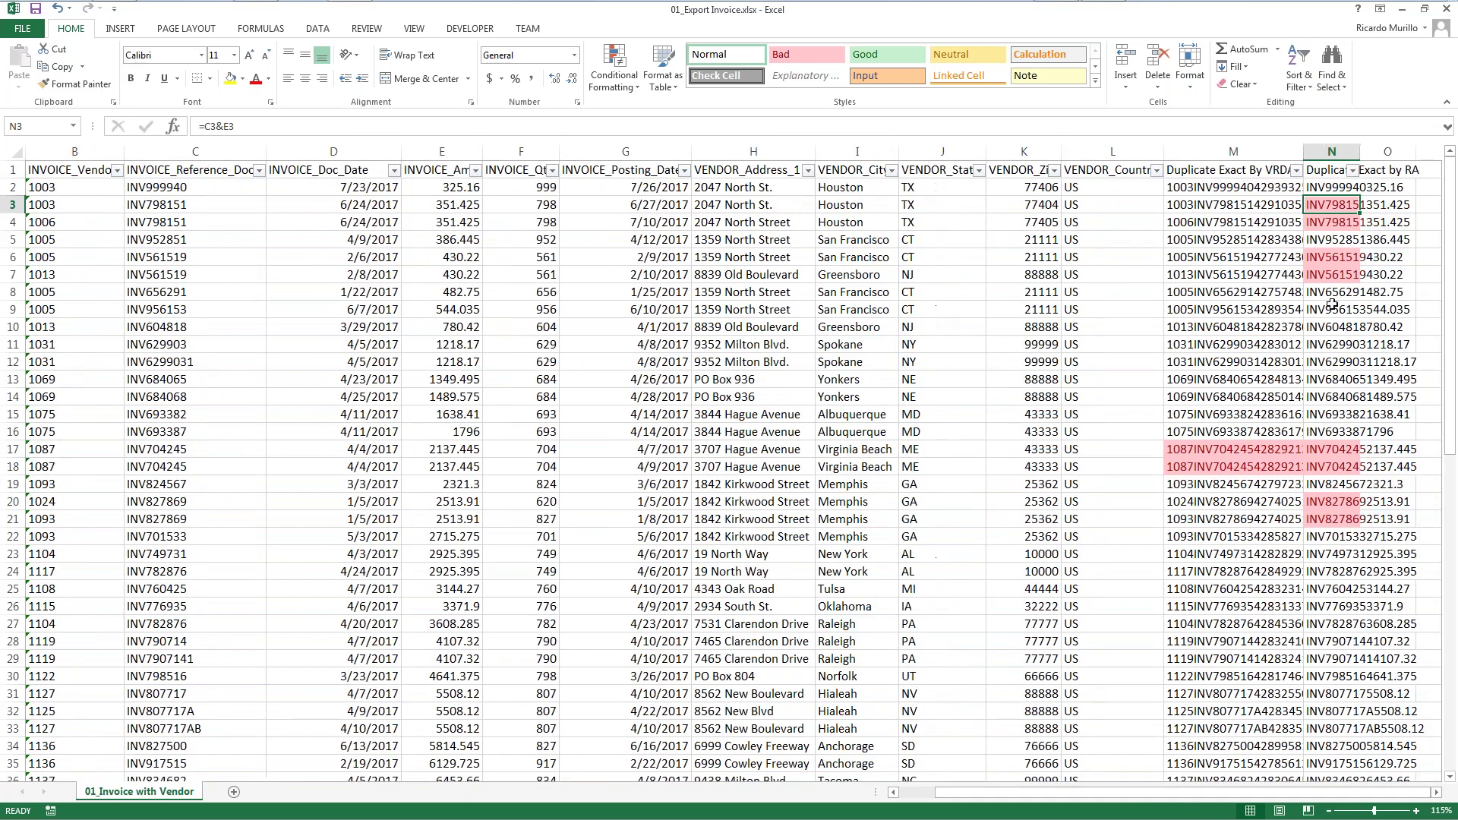
- Filter the Duplicate Exact by RA column by the light red cell color
left_click(1352, 170)
mouse_move(1215, 260)
left_click(1397, 278)
left_click(1233, 378)
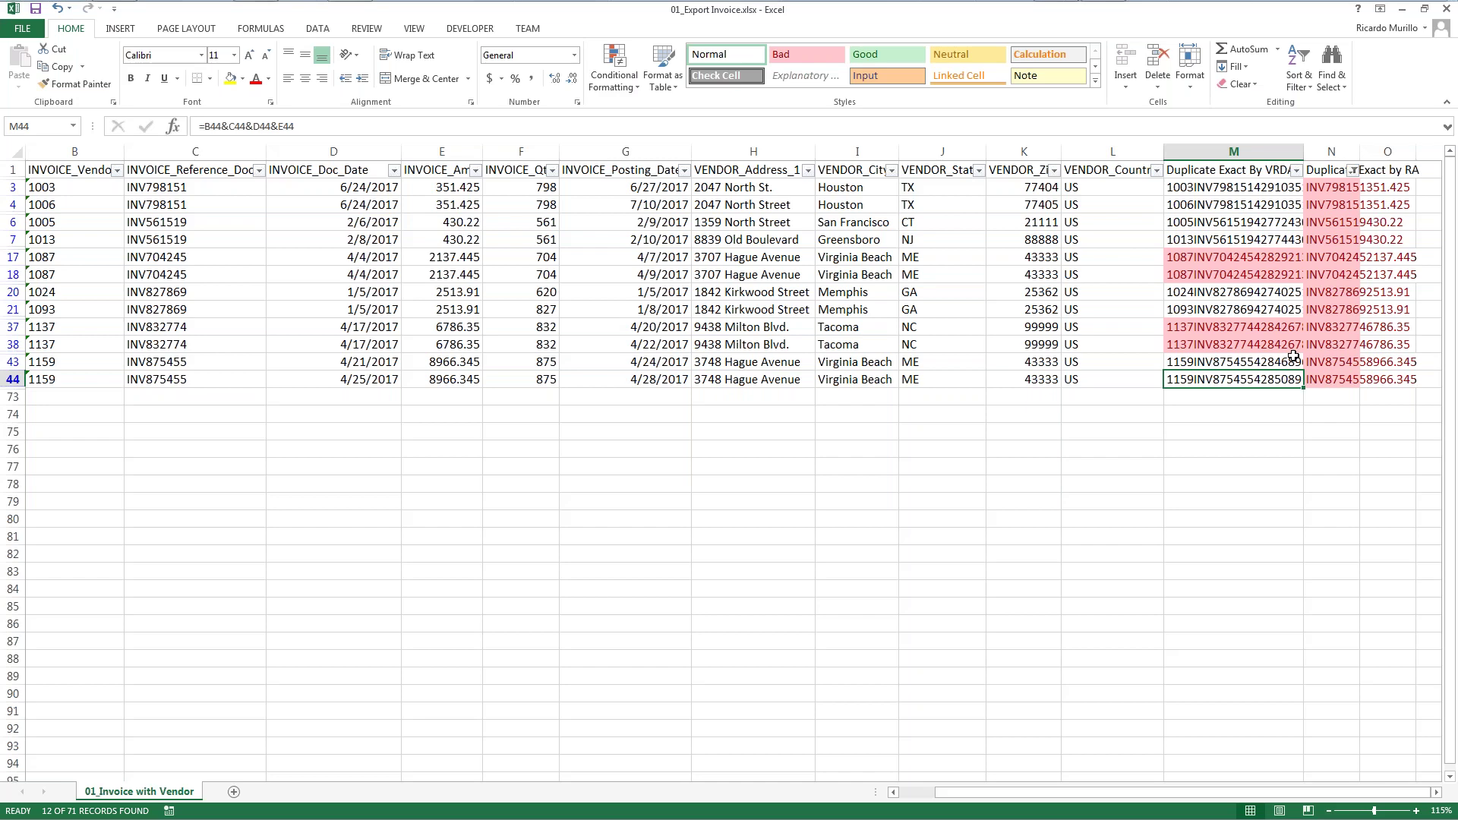
- Clear the color filter from the Duplicate Exact by RA column by selecting all its values
left_click(1352, 171)
left_click(1202, 319)
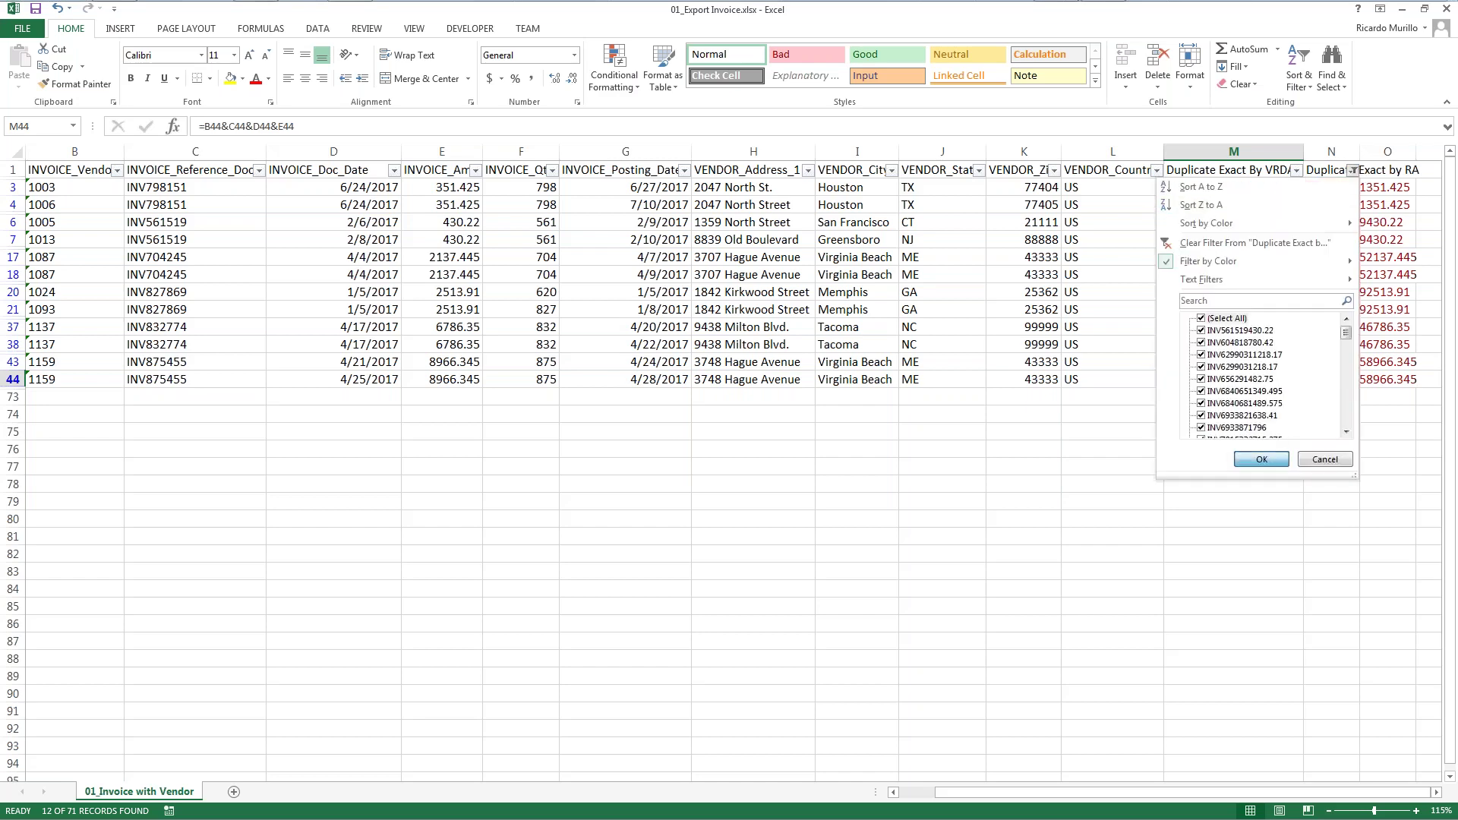
left_click(1262, 459)
- Compare the invoice references, document dates and amounts of rows 11 and 12
left_click(334, 362)
left_click_drag(164, 349, 454, 364)
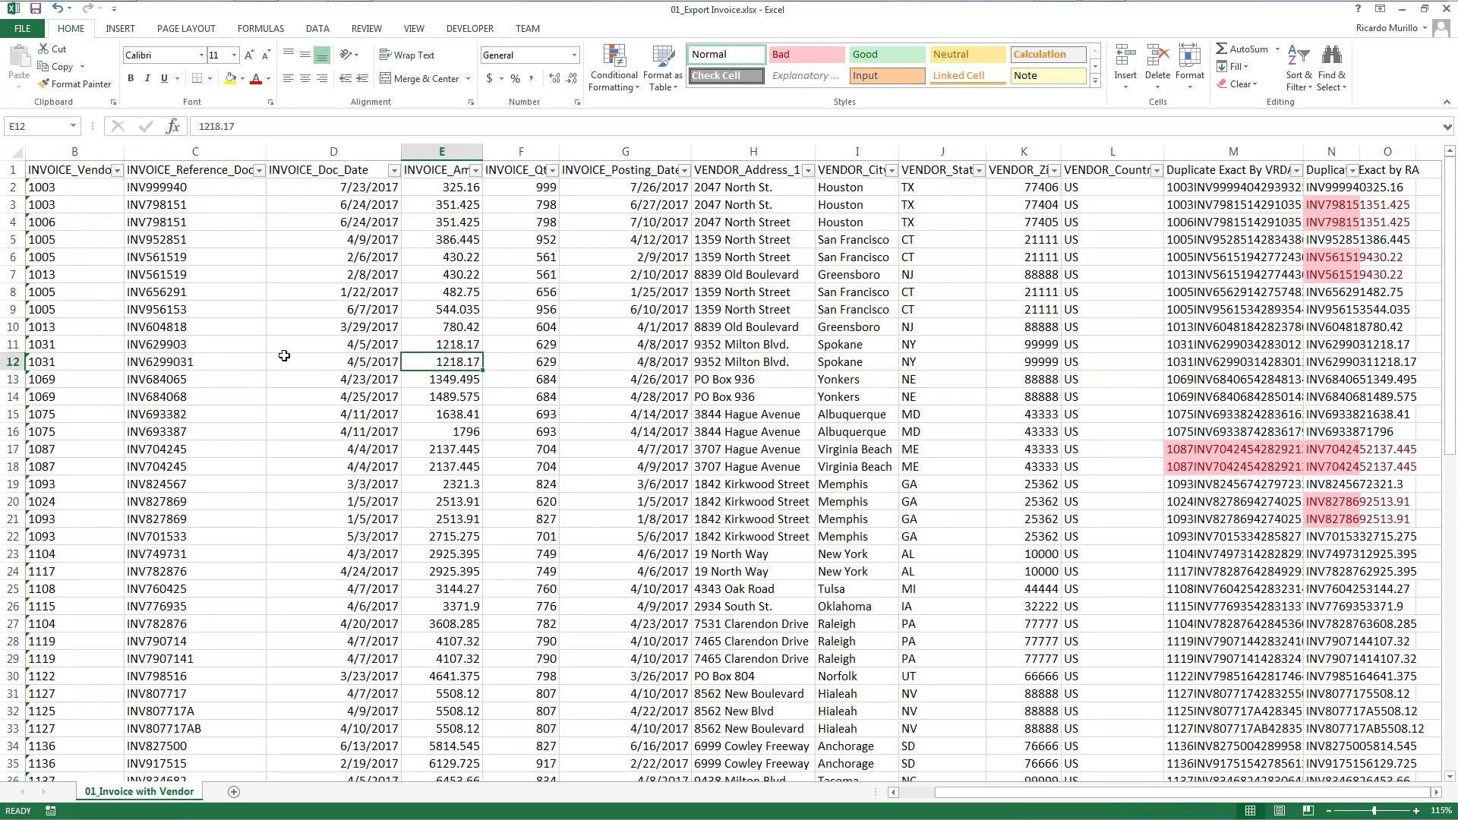
left_click_drag(211, 346, 334, 357)
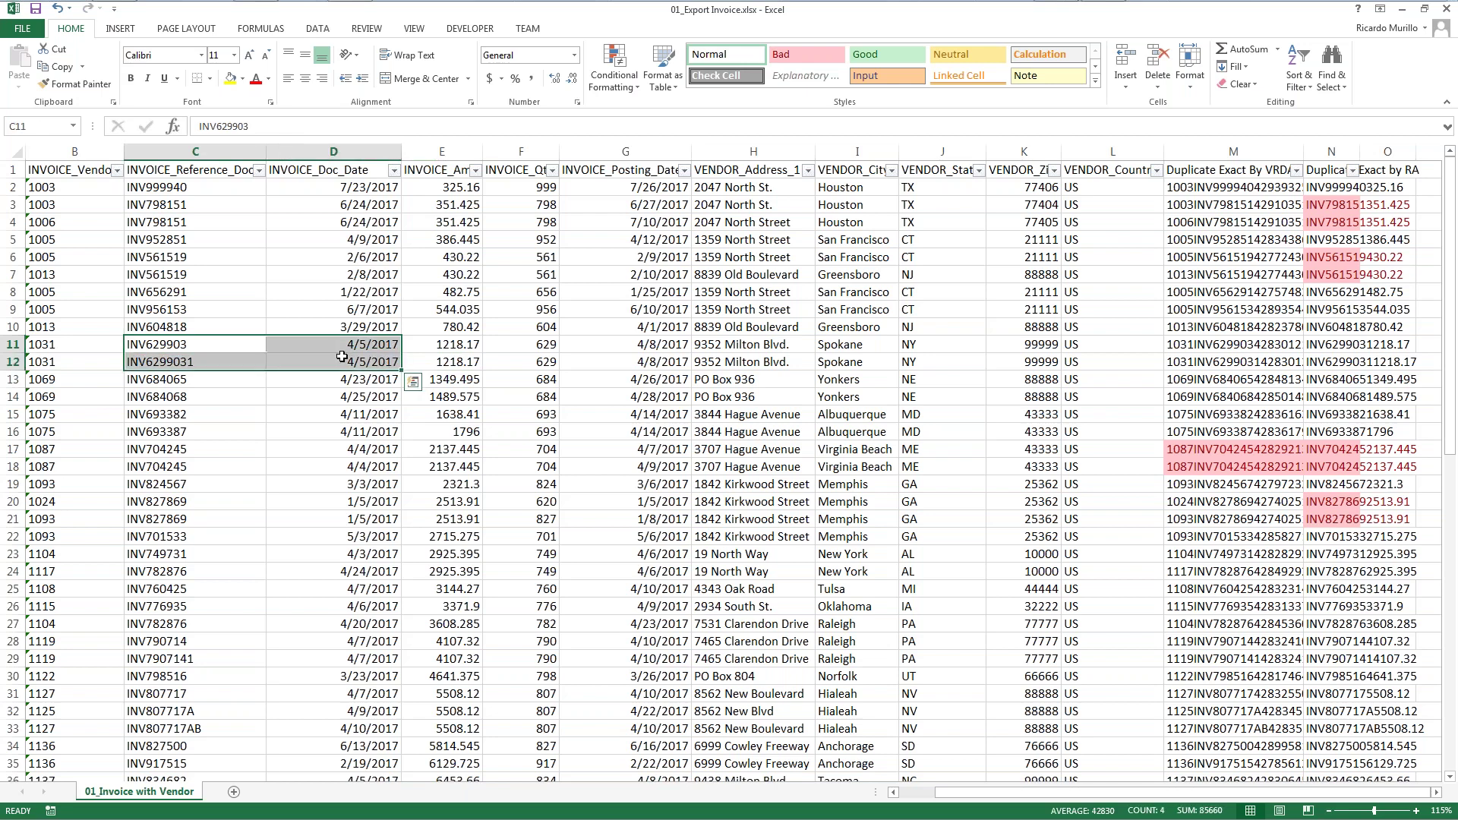
- Switch to CaseWare IDEA and open the Invoice with Vendor database
left_click(1401, 10)
scroll(122, 608, "down", 1)
left_click(156, 703)
mouse_move(195, 12)
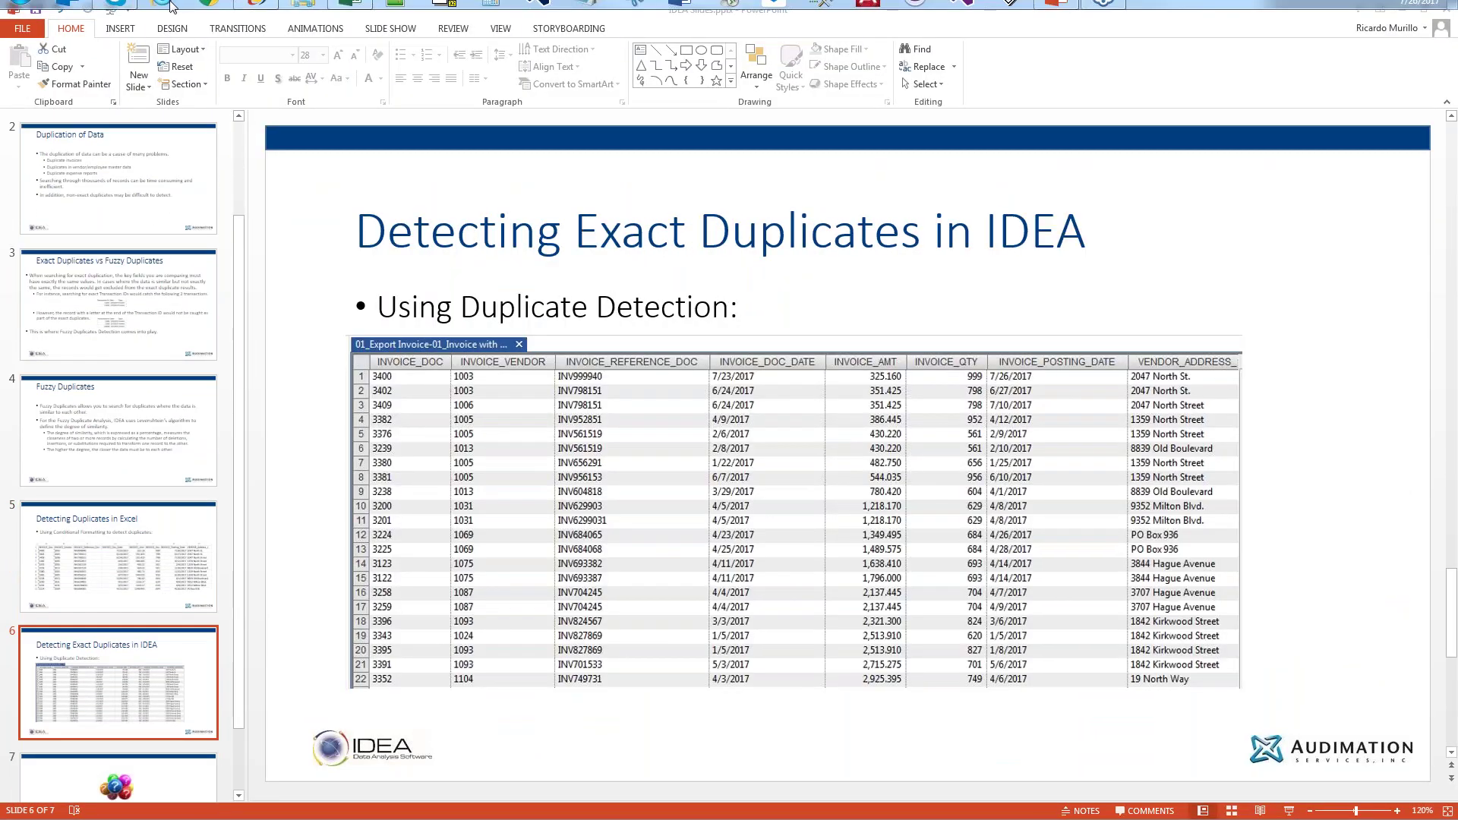
left_click(256, 15)
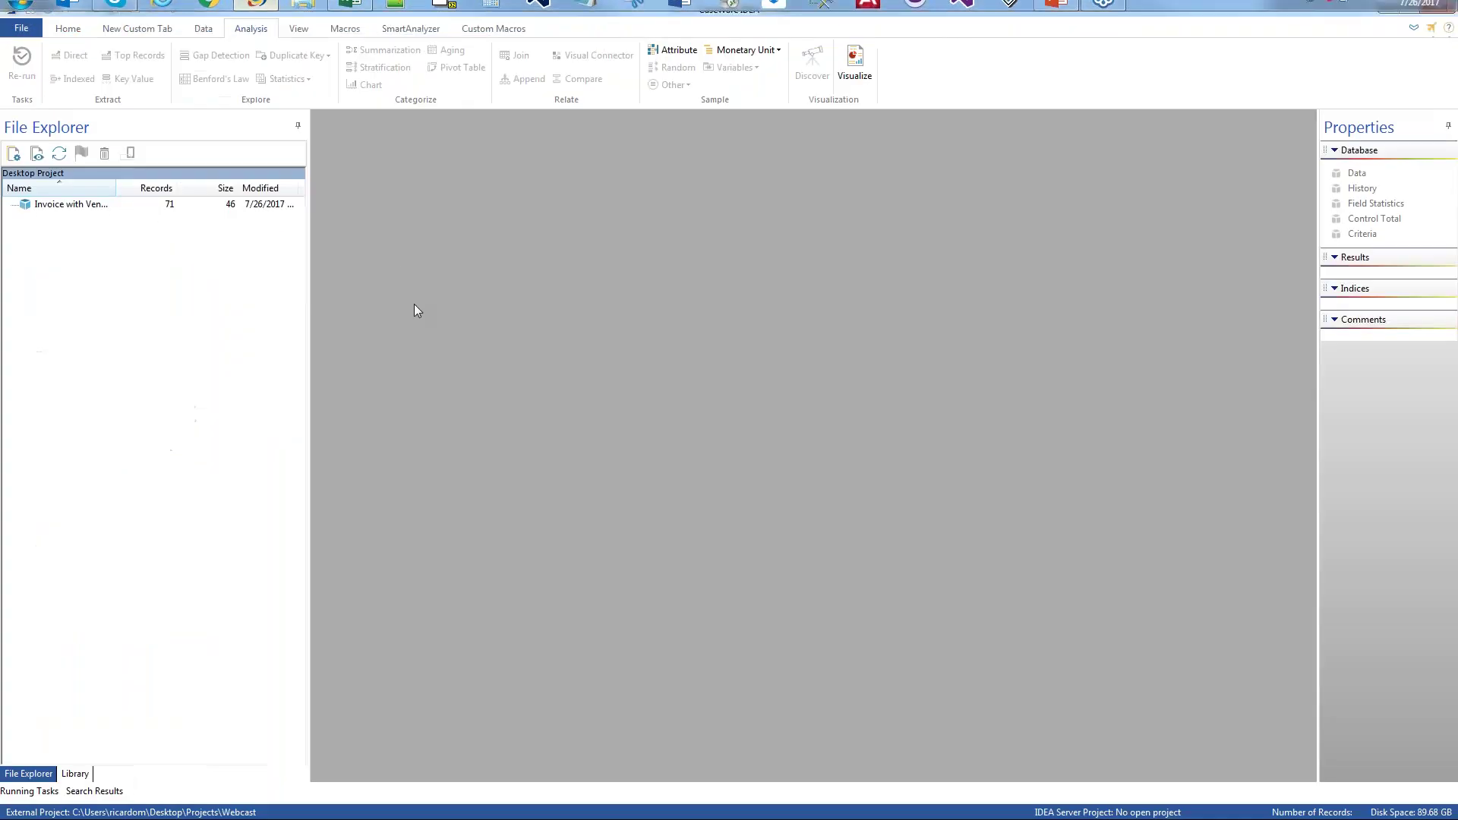
left_click(104, 209)
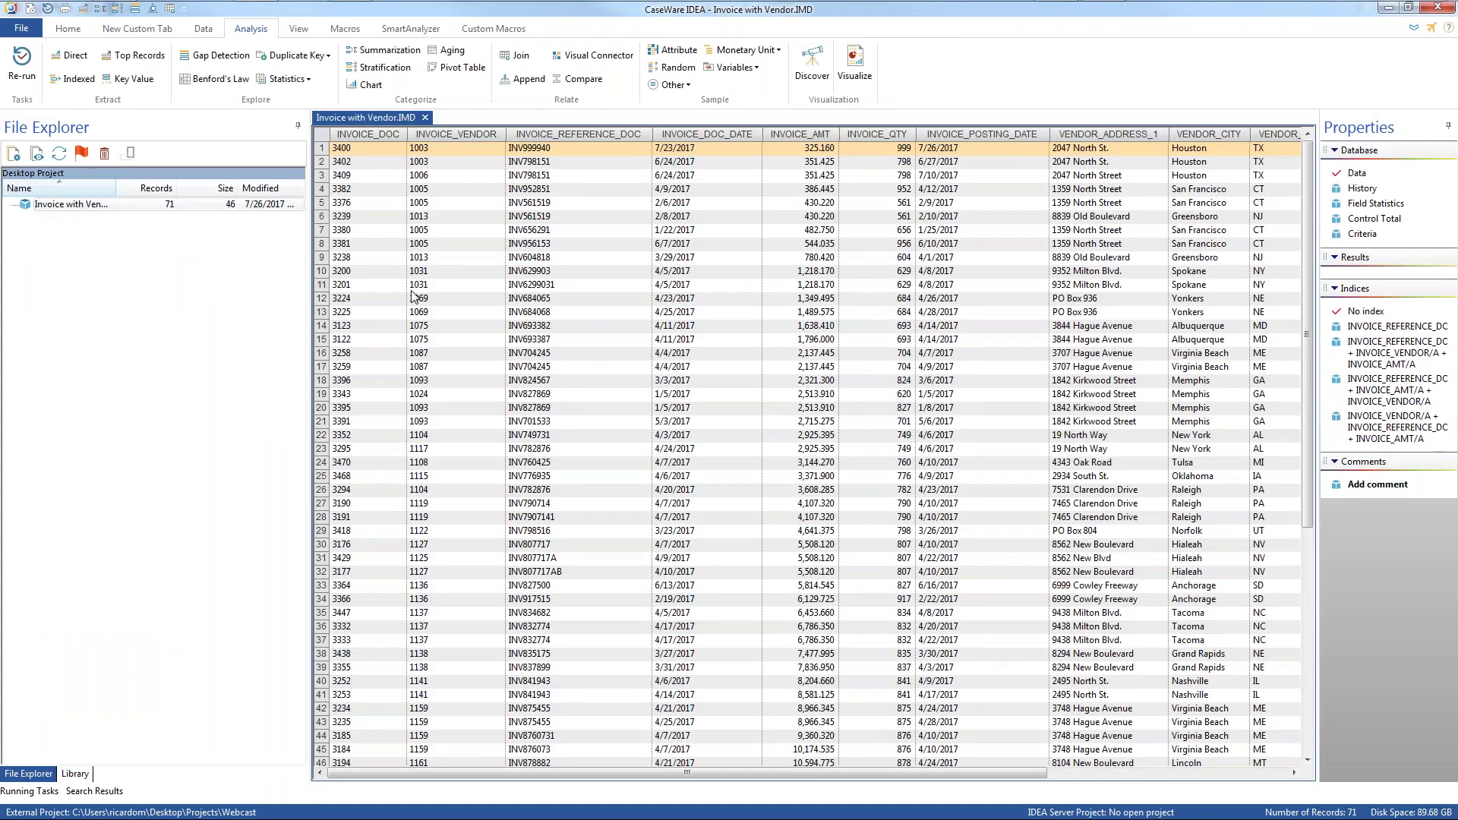
left_click(769, 326)
left_click(648, 291)
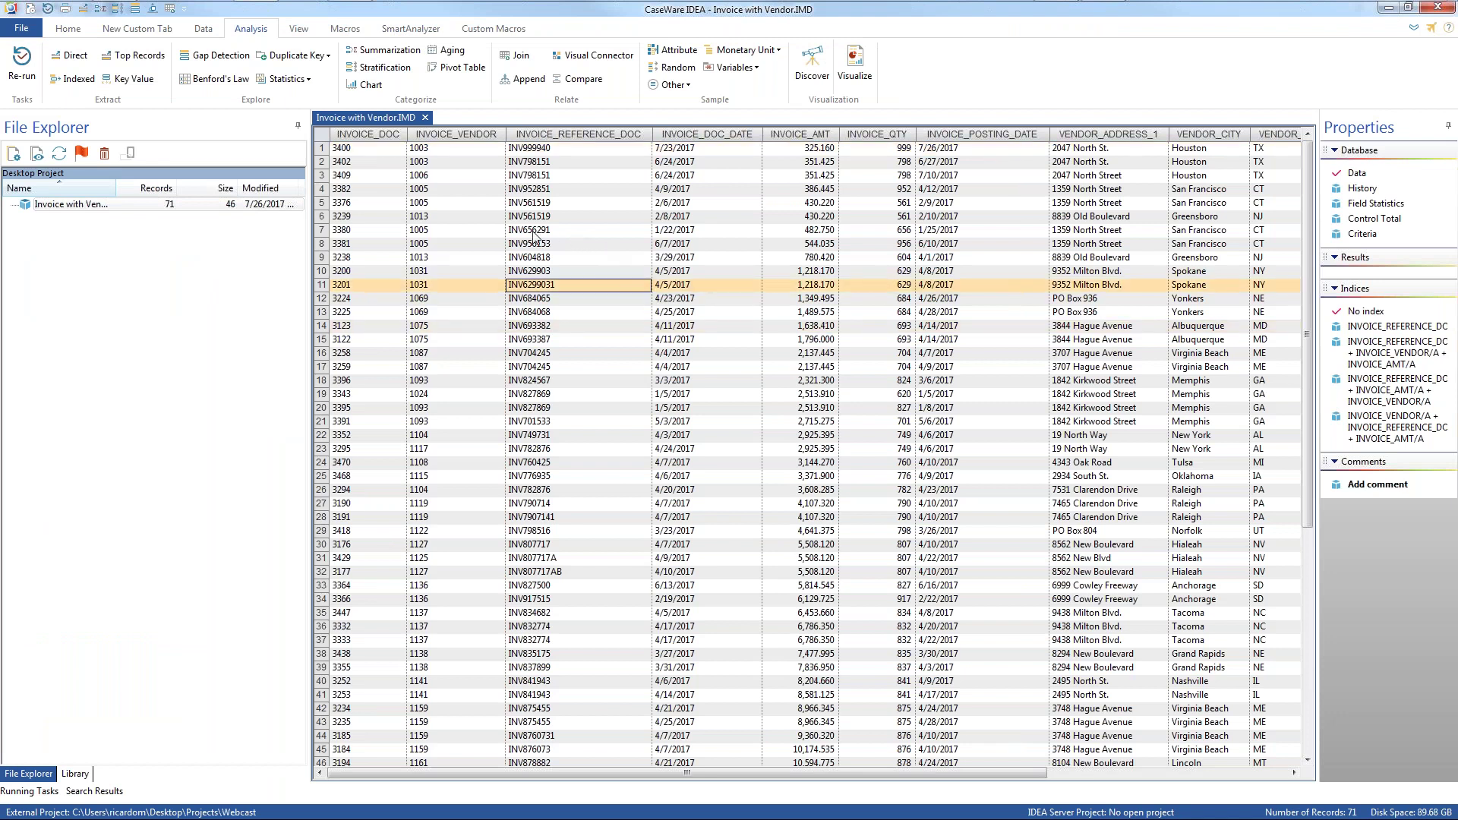
- Define a Duplicate Key Detection key on INVOICE_VENDOR, INVOICE_REFERENCE_DOC, INVOICE_DOC_DATE and INVOICE_AMT, all ascending
left_click(311, 58)
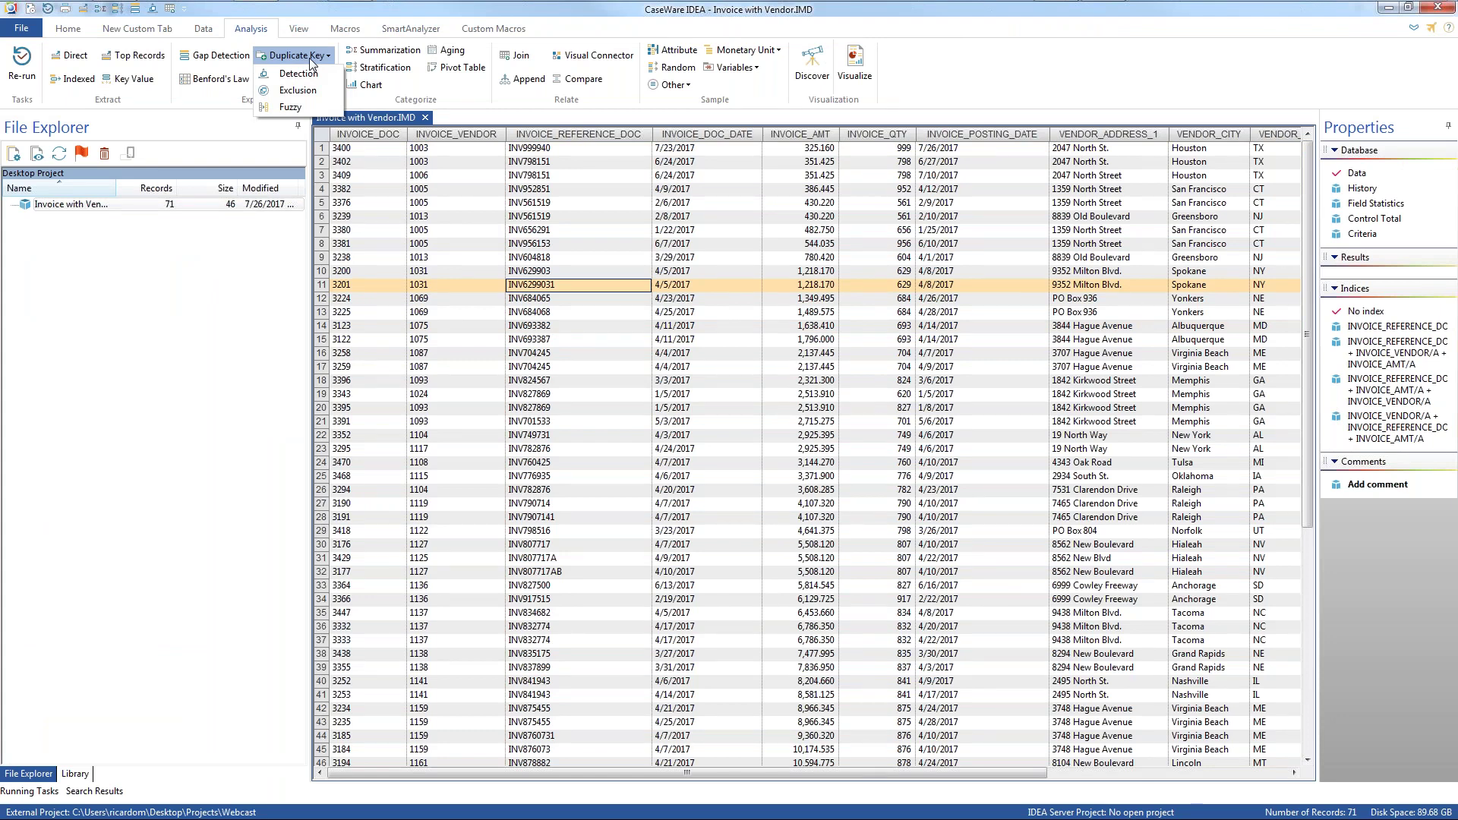
left_click(311, 76)
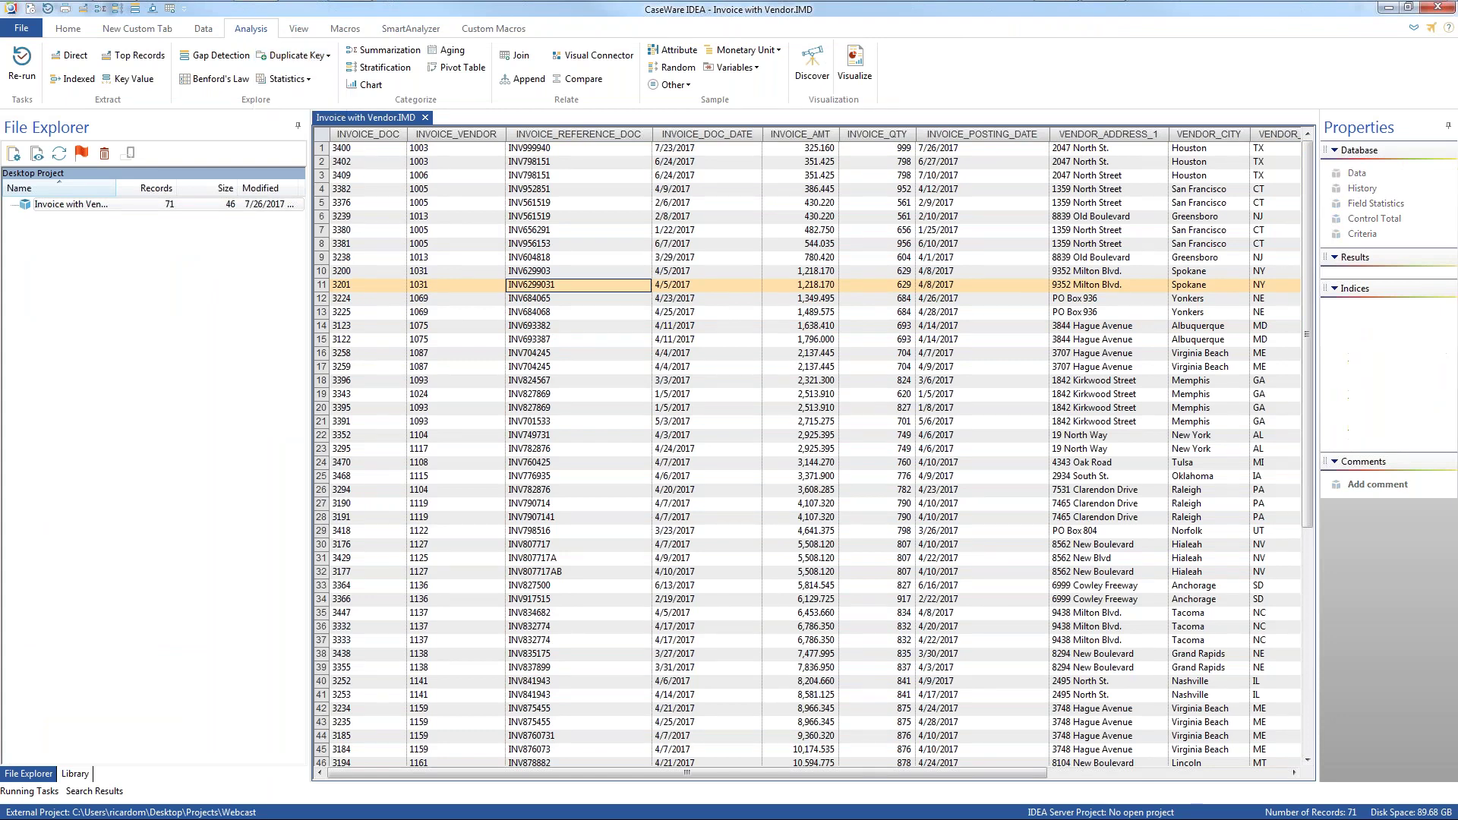
left_click(806, 400)
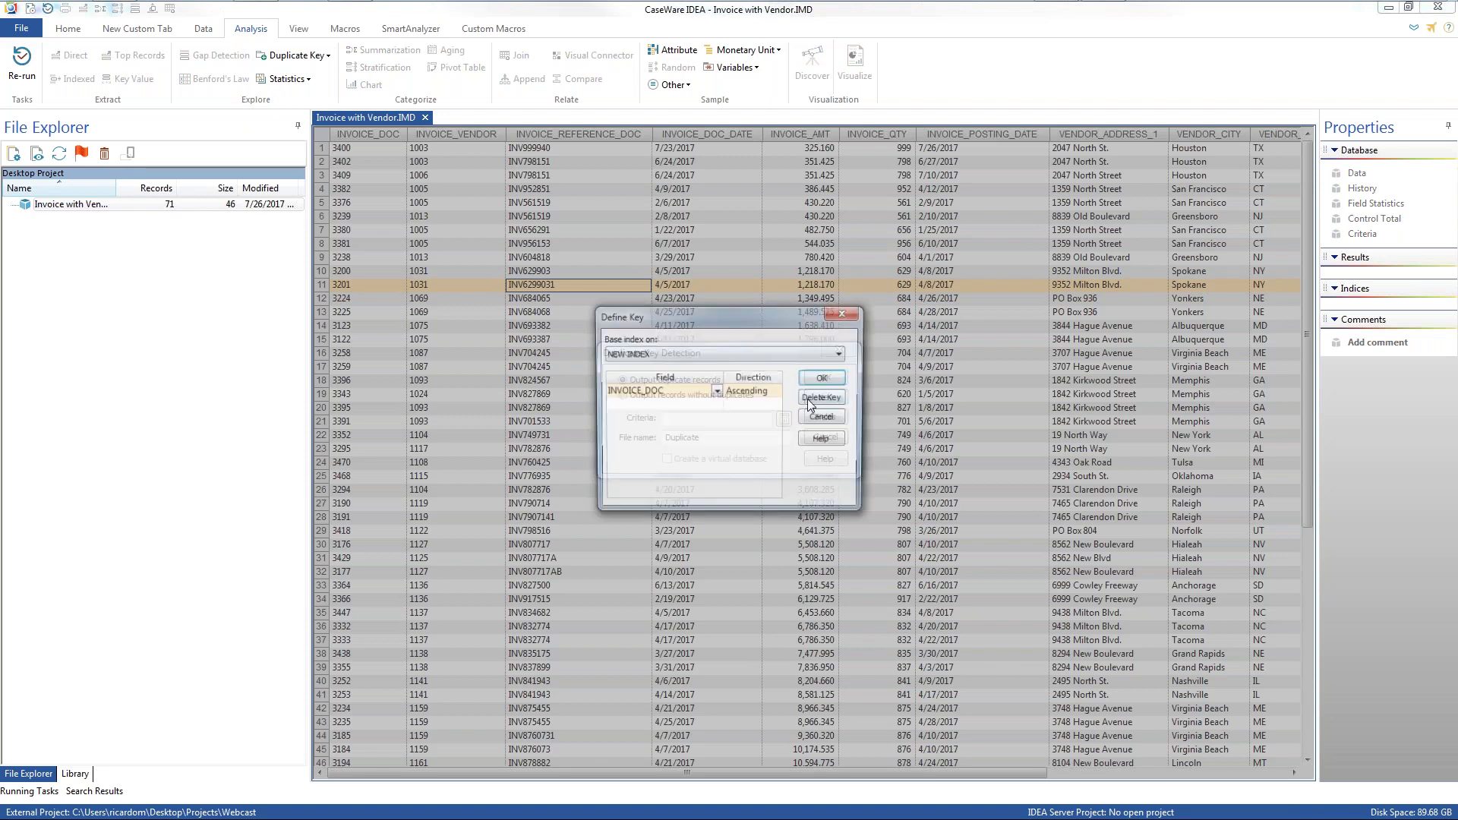
left_click(716, 394)
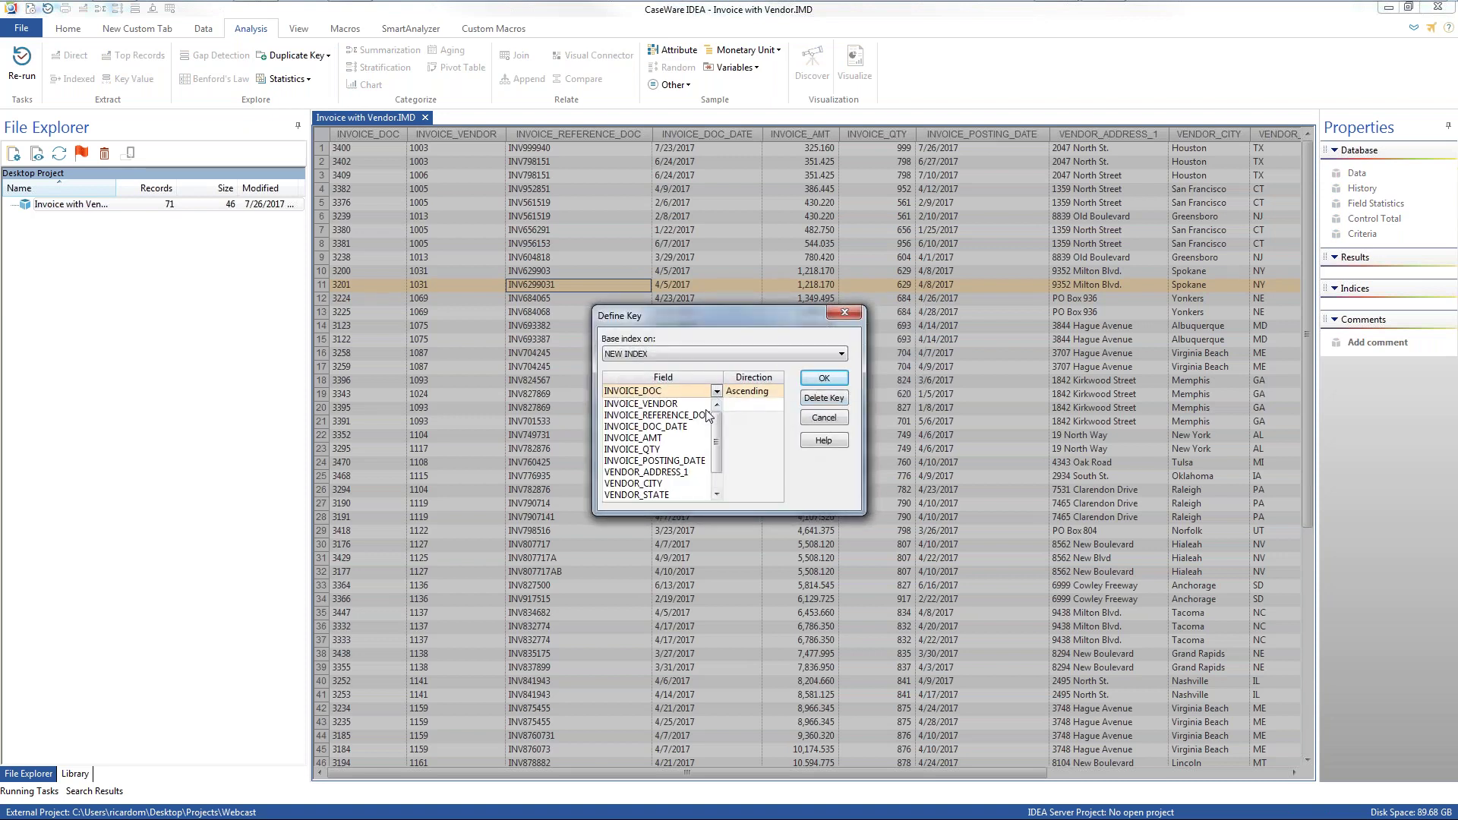
left_click(674, 408)
left_click(713, 405)
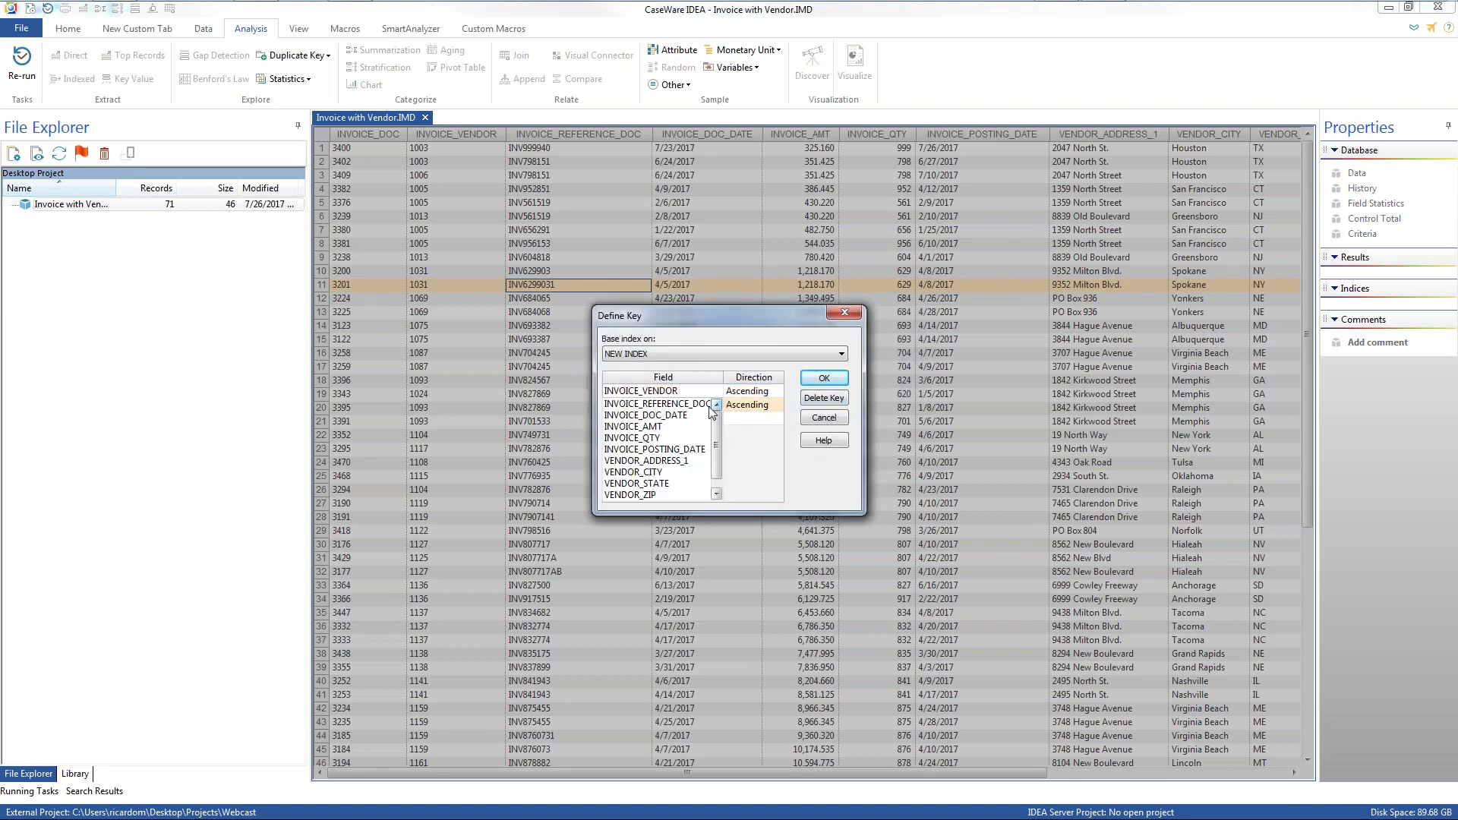
left_click(703, 404)
left_click(720, 418)
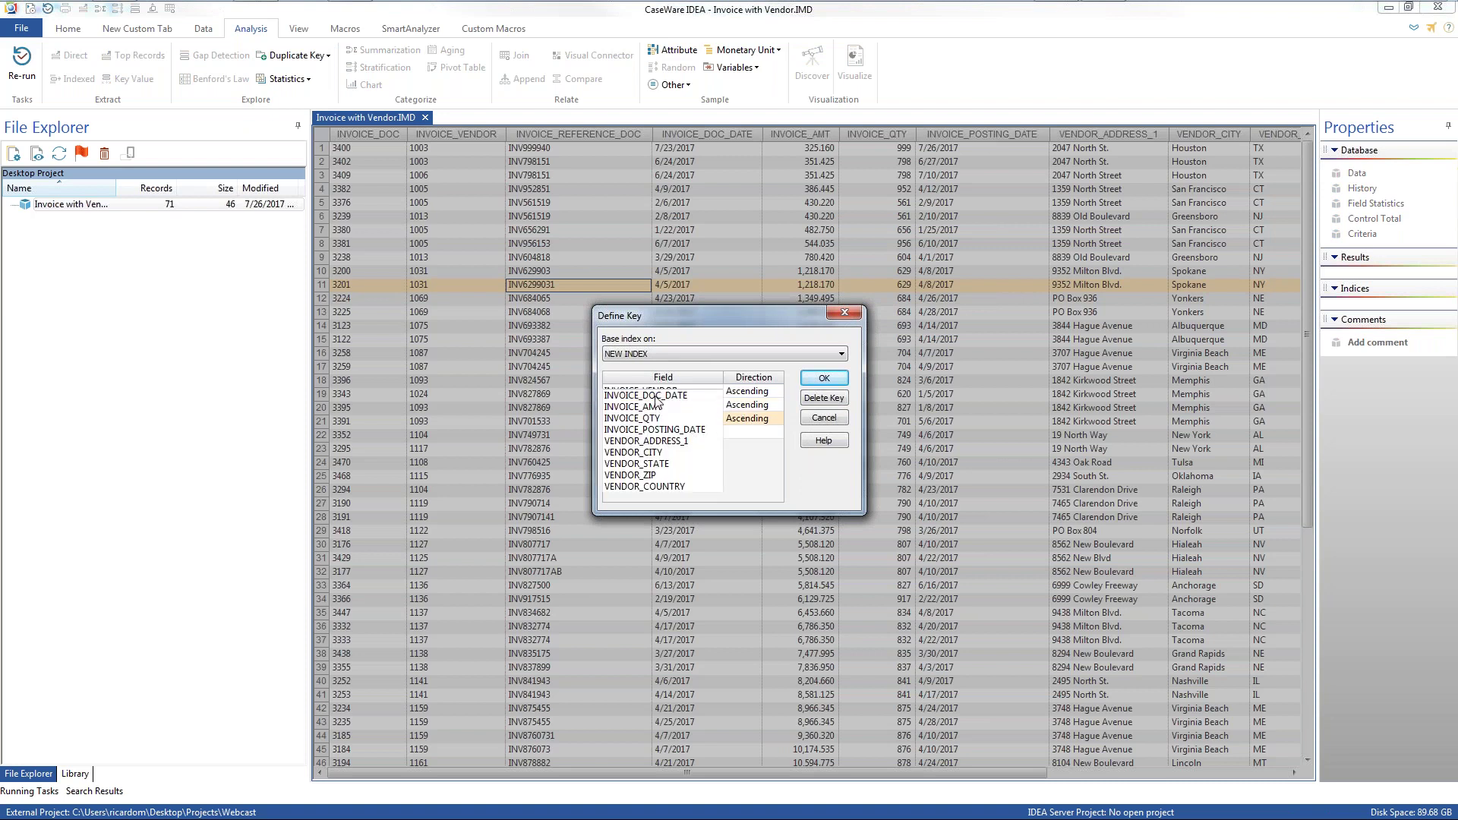
left_click(658, 396)
left_click(717, 431)
left_click(653, 408)
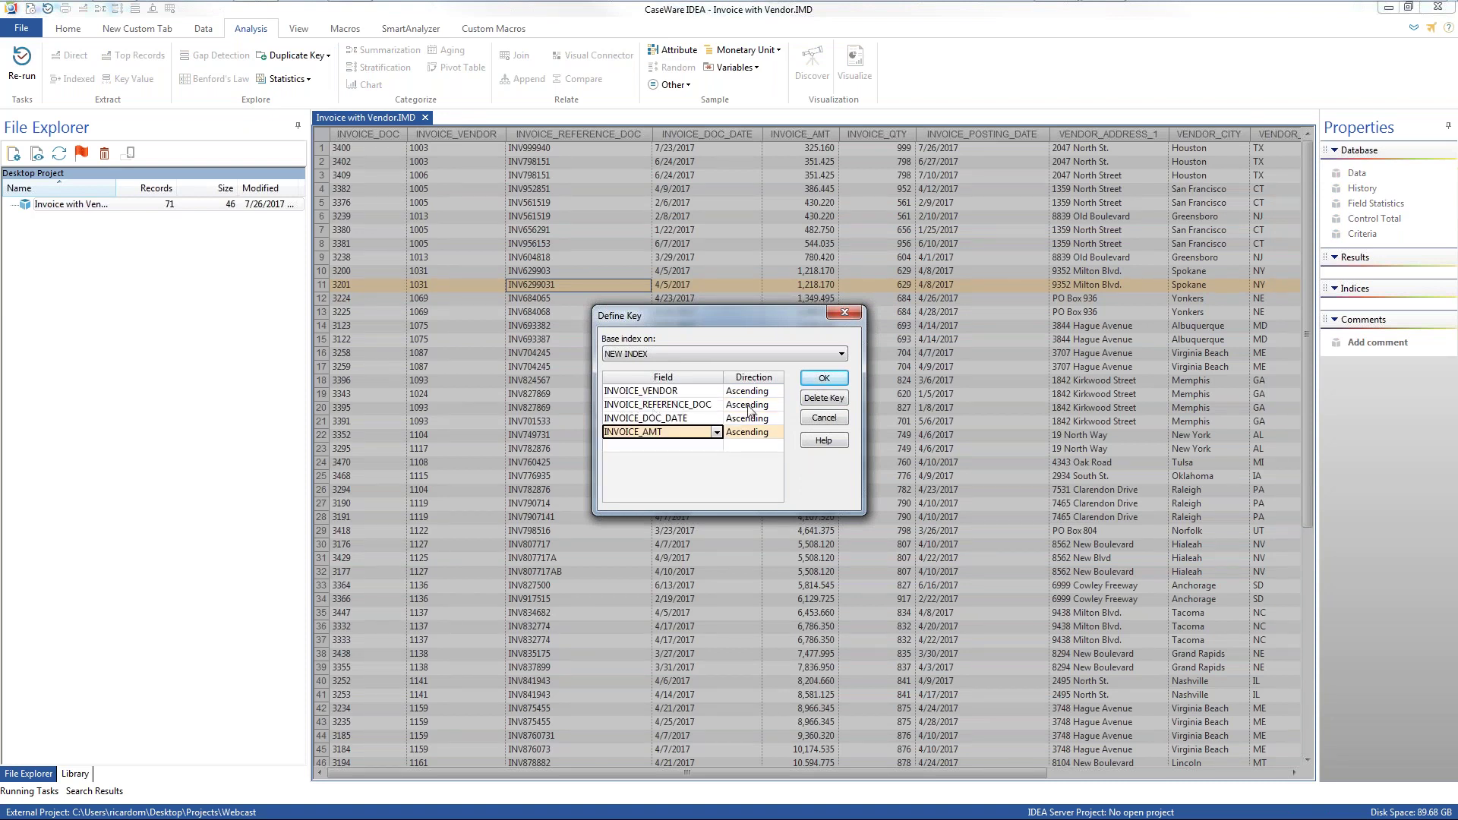
left_click(826, 380)
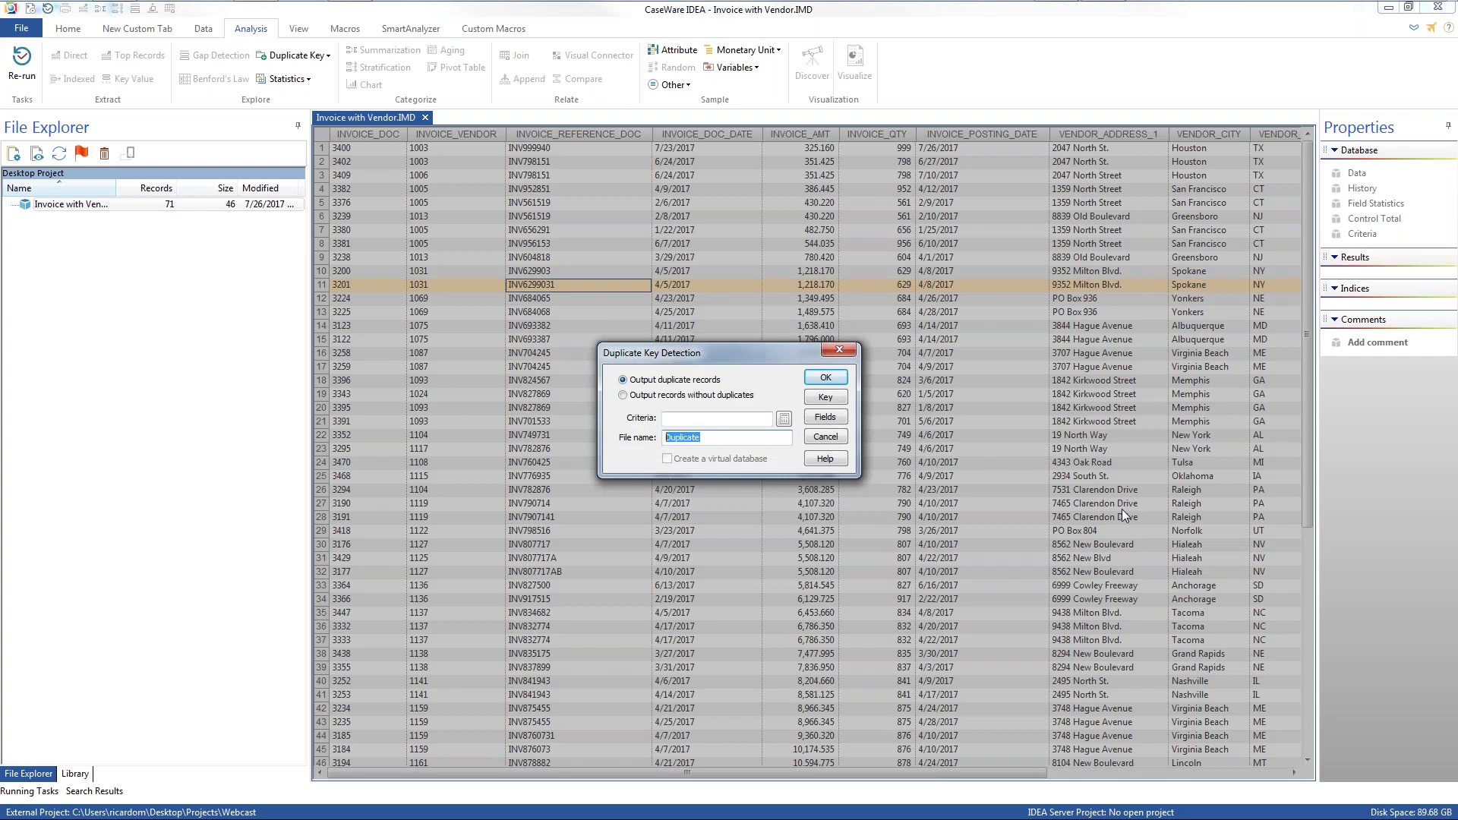
- Name the output file Duplicates By Vendor Ref Date and Amt and run the duplicate detection
type("Duplicates By")
type(" Vendor Re")
type("f Date and Amt")
left_click(826, 377)
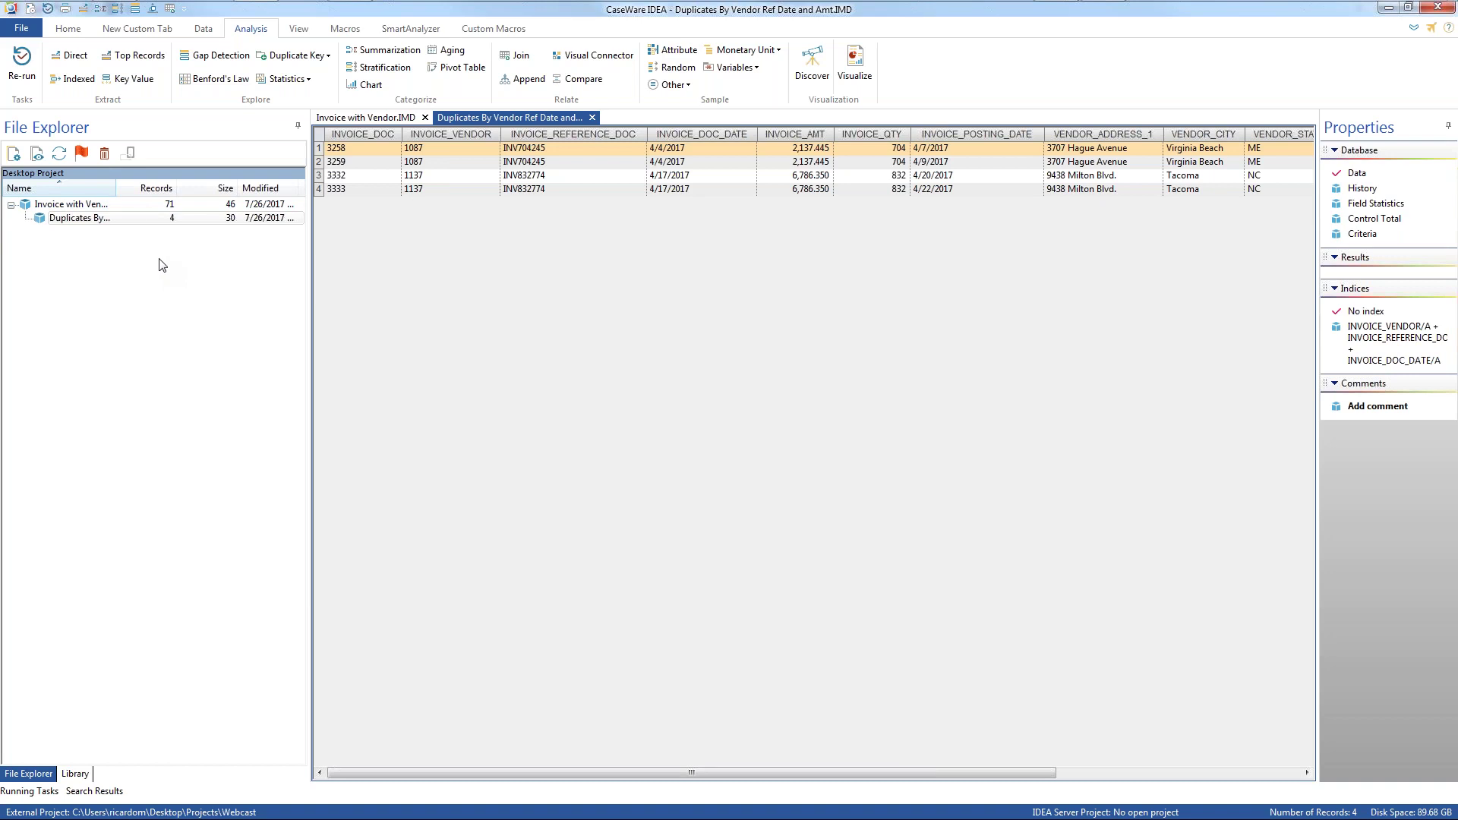
- Widen the Name column of the project's database list and close the duplicates result to return to Invoice with Vendor
left_click_drag(116, 188, 241, 190)
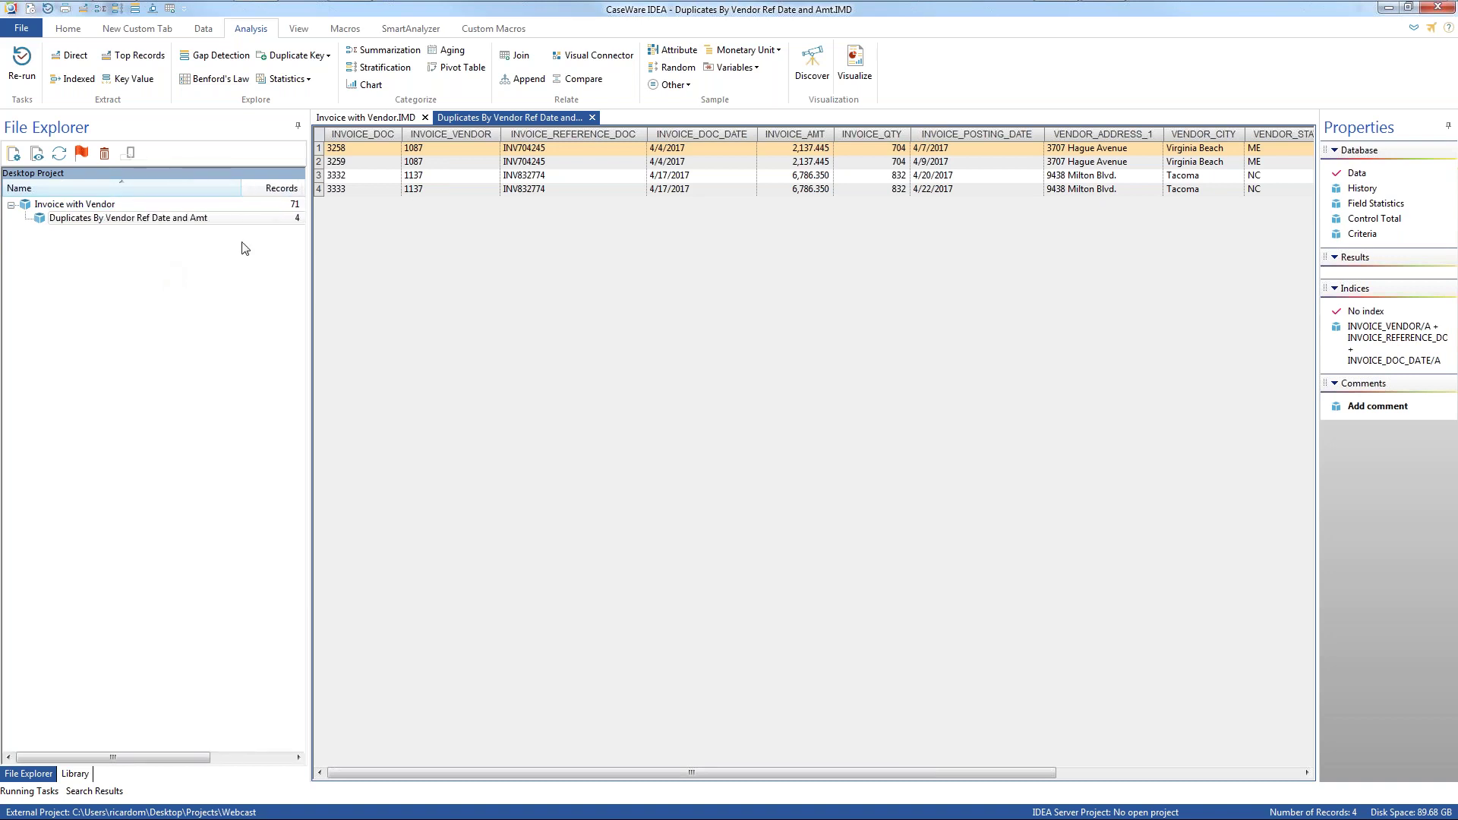
left_click(592, 117)
left_click(796, 313)
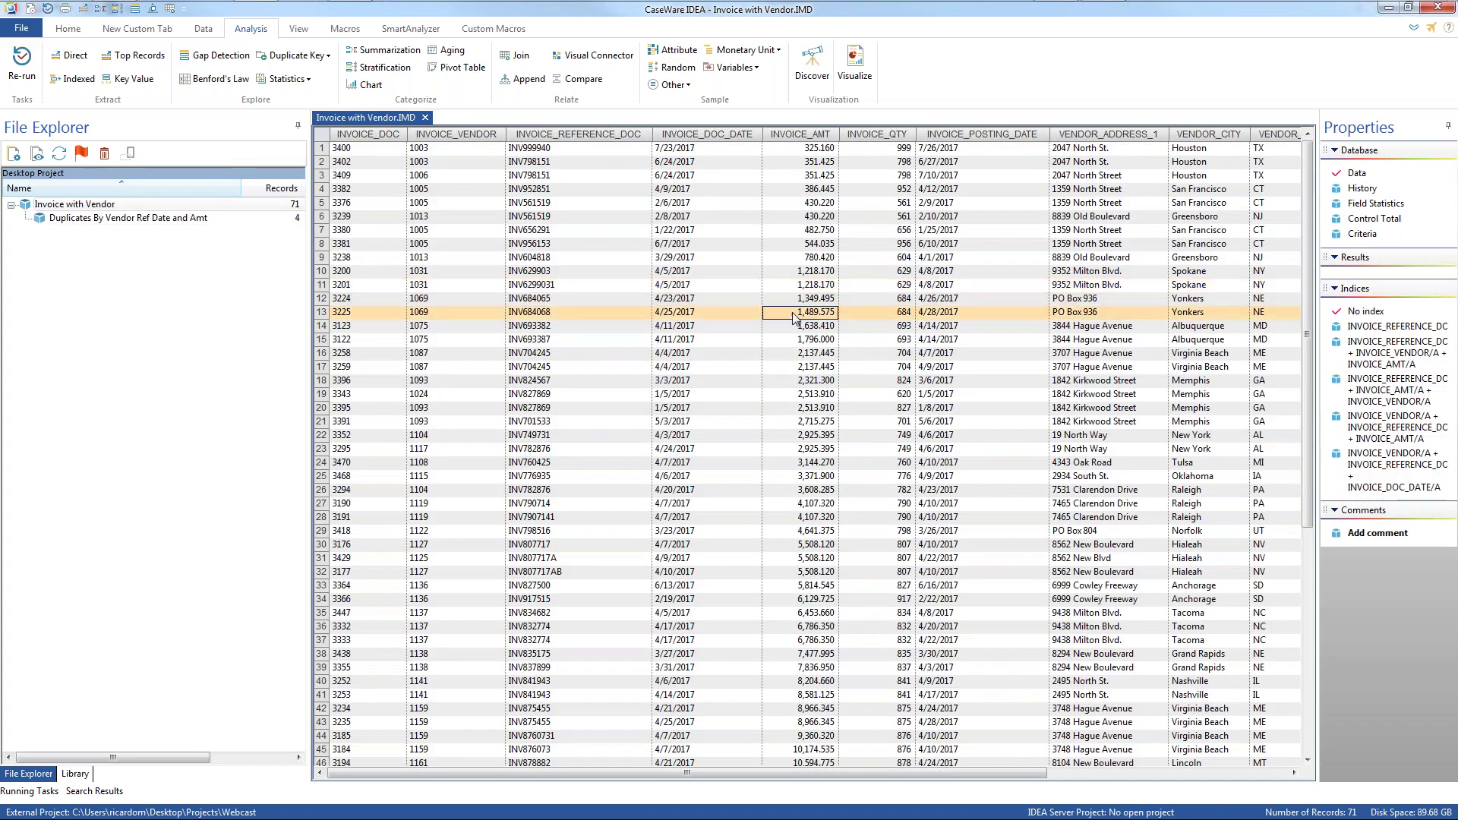
- Define a Duplicate Key Detection key on INVOICE_REFERENCE_DOC and INVOICE_AMT, both ascending
left_click(314, 61)
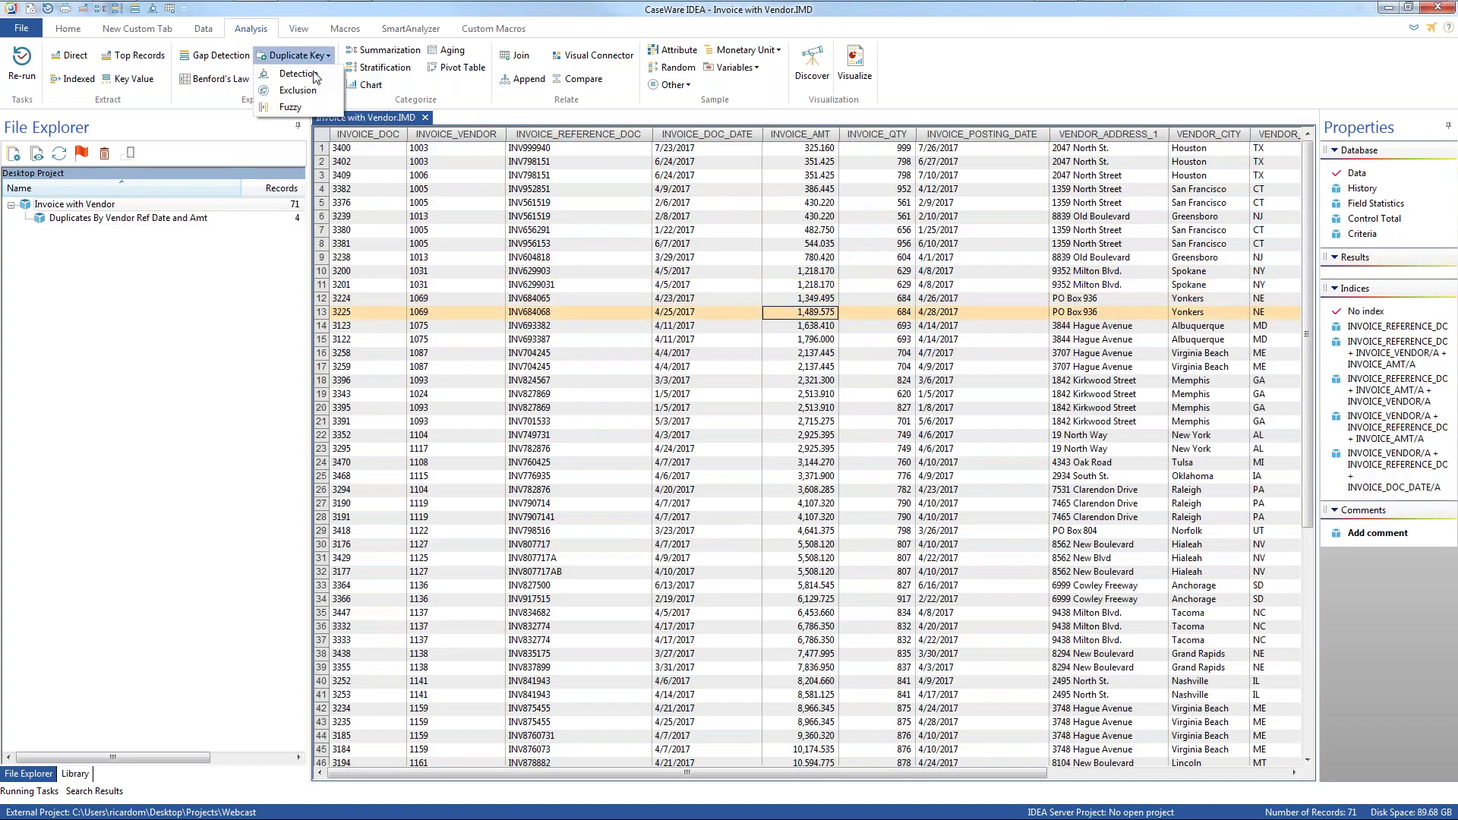
left_click(310, 76)
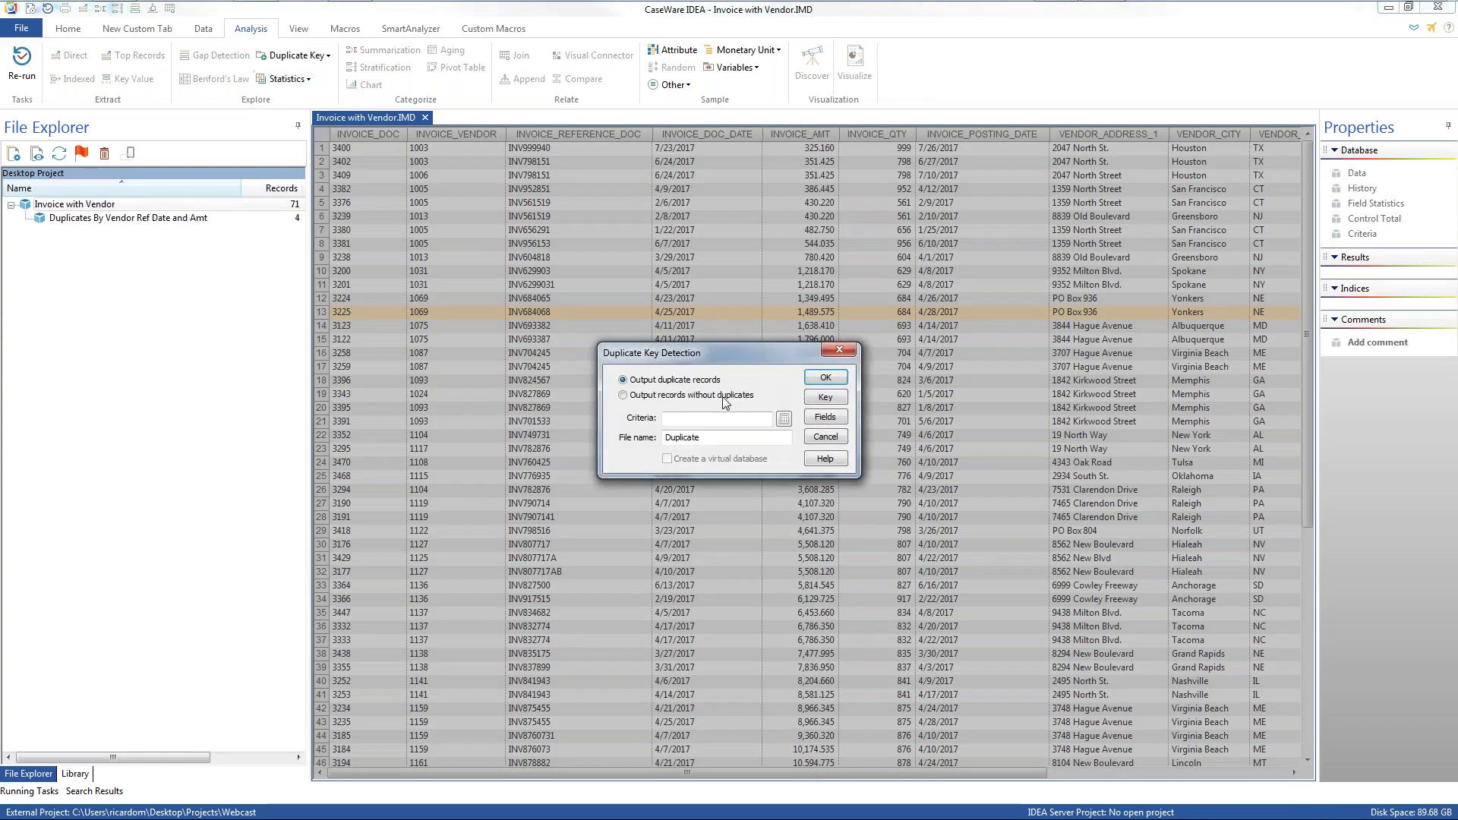
left_click(811, 402)
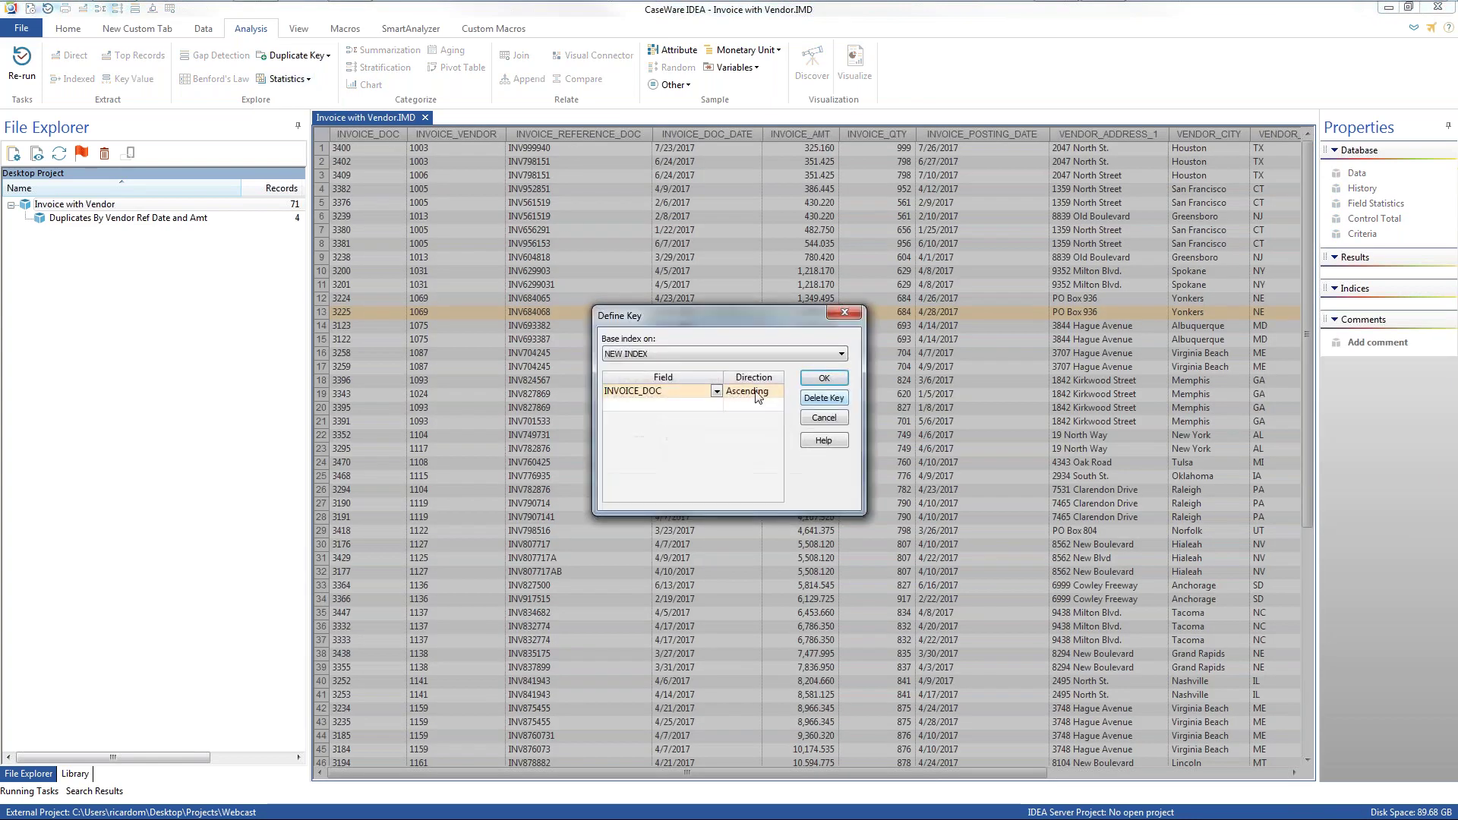
left_click(717, 391)
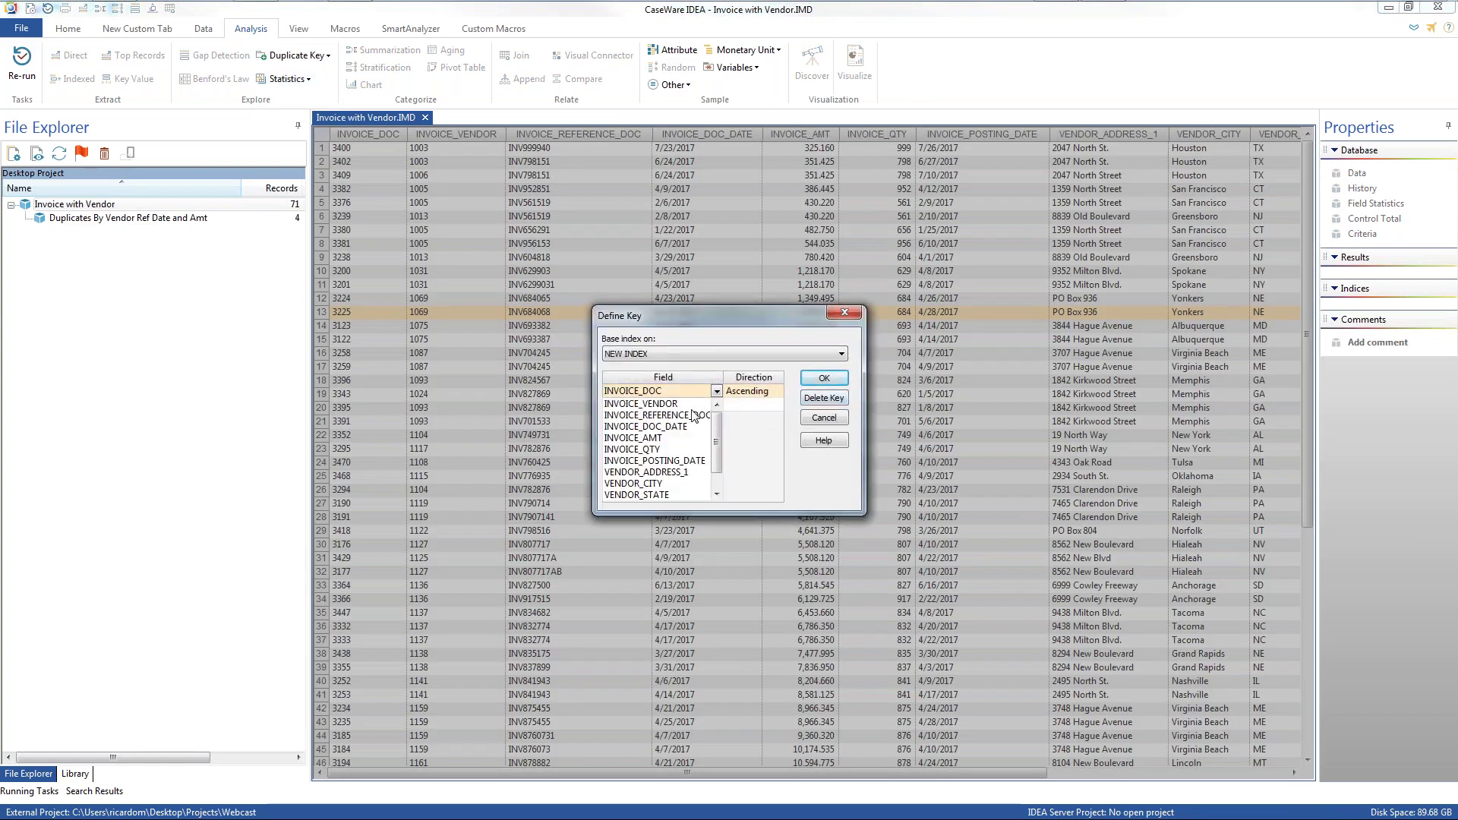
left_click(683, 415)
left_click(714, 404)
left_click(717, 404)
left_click(679, 431)
left_click(825, 379)
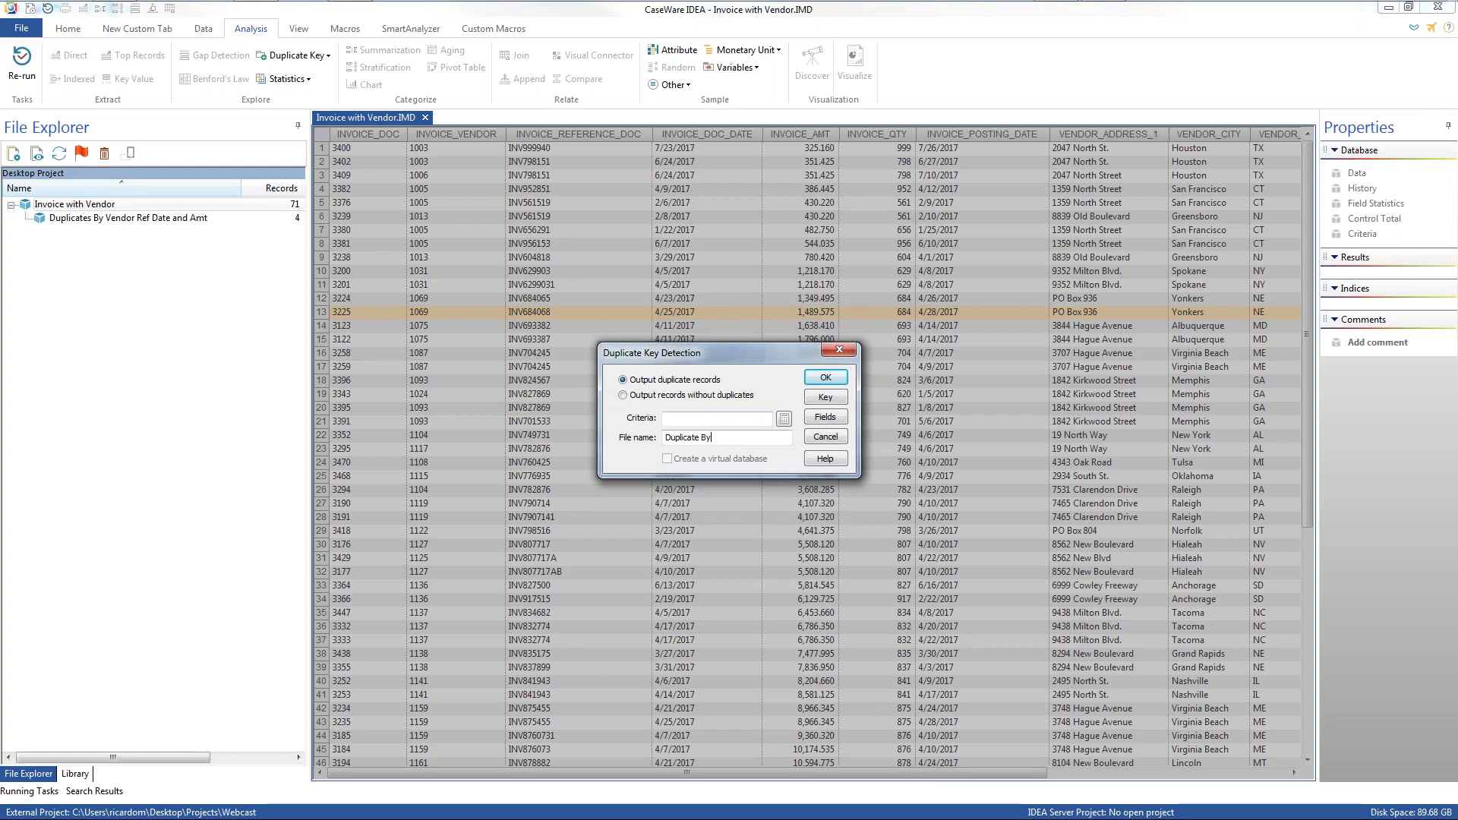
- Output the duplicate records to a file named Duplicates By Ref and Amt, and close the result
type("By Ref and Amt")
left_click(811, 378)
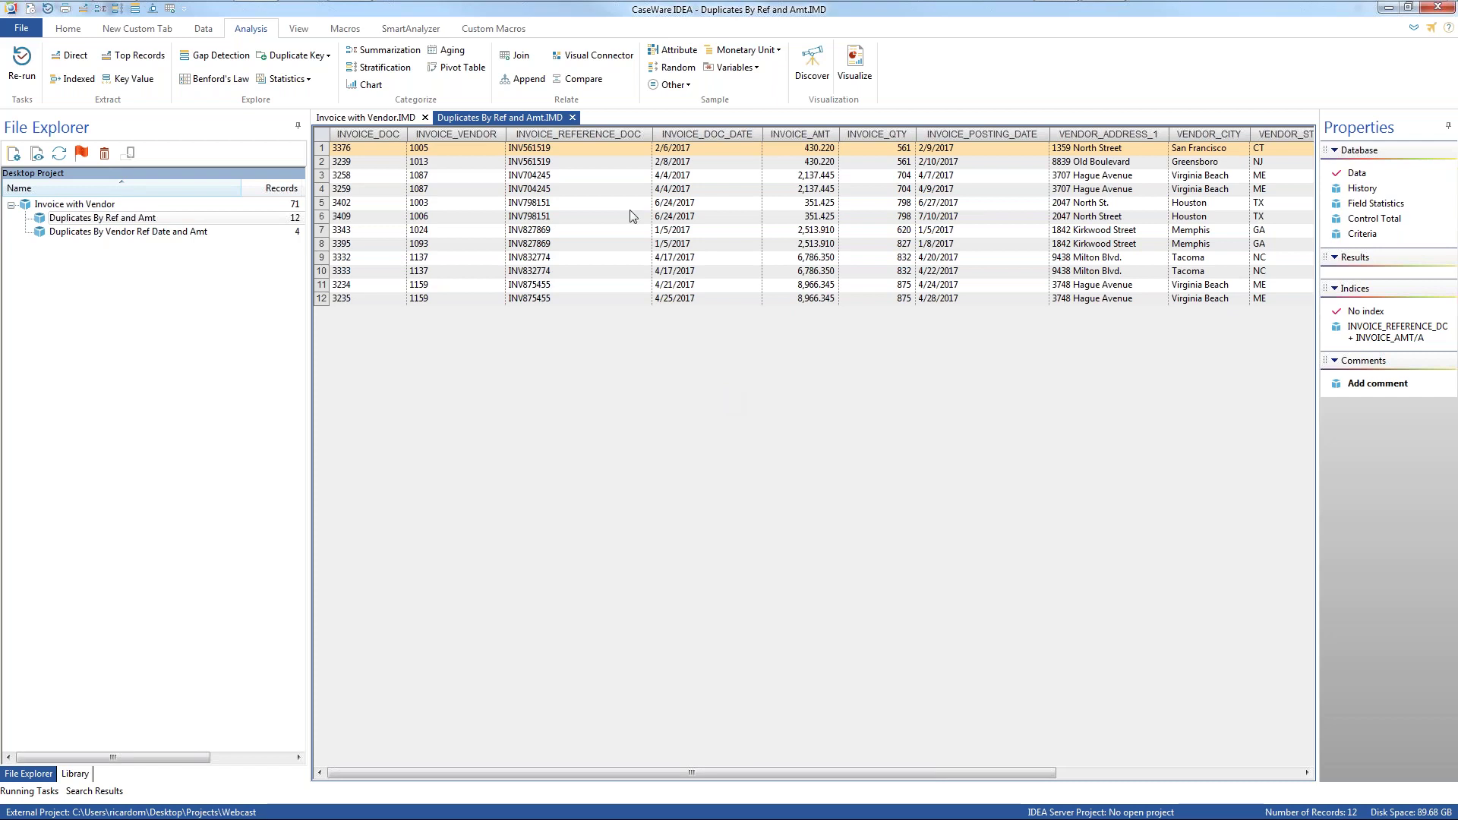
left_click(573, 118)
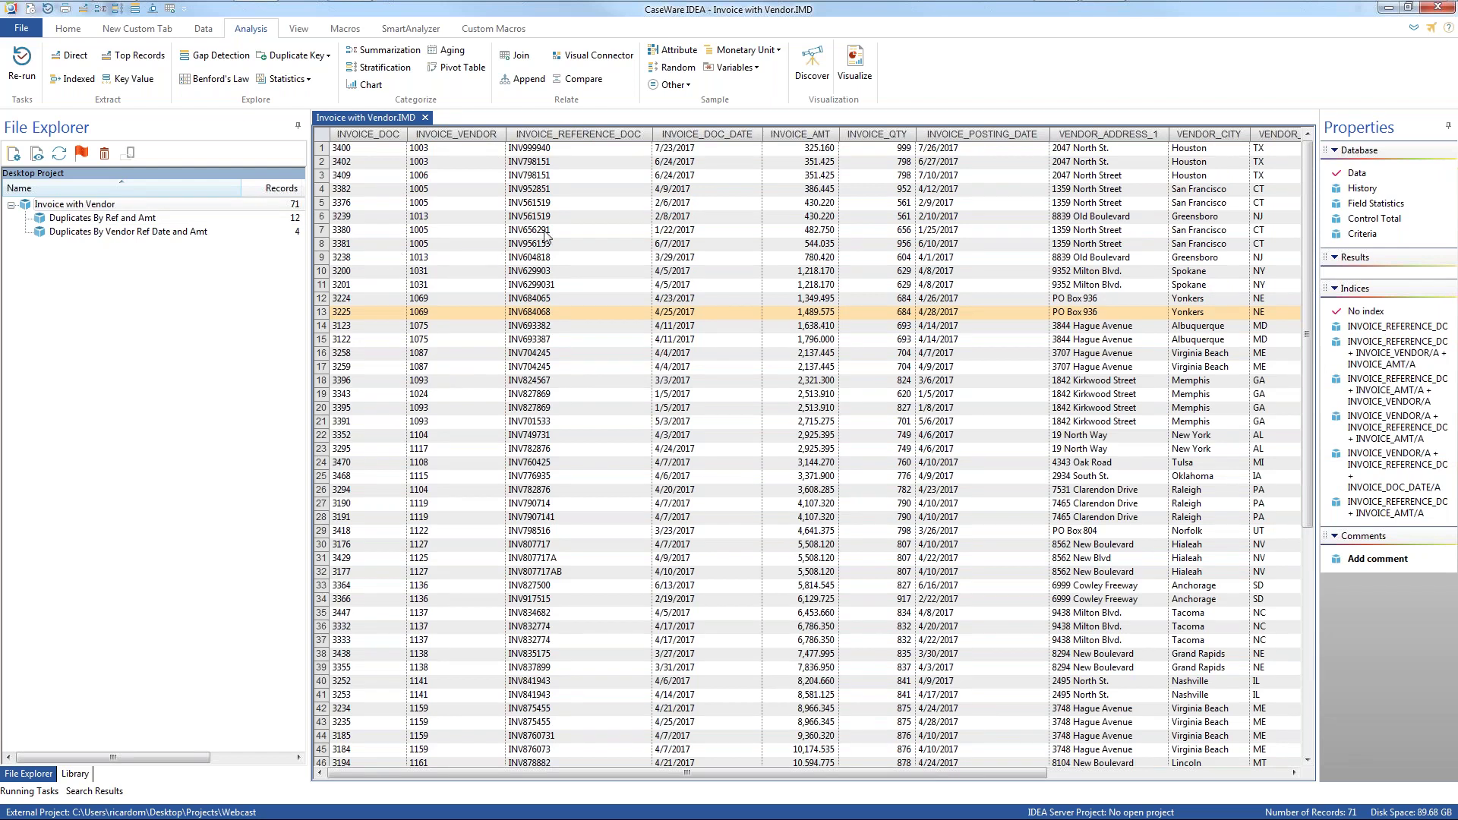
- Check the reference, document date and amount of record 2 and the reference of record 7
left_click(595, 162)
left_click(685, 167)
left_click(787, 166)
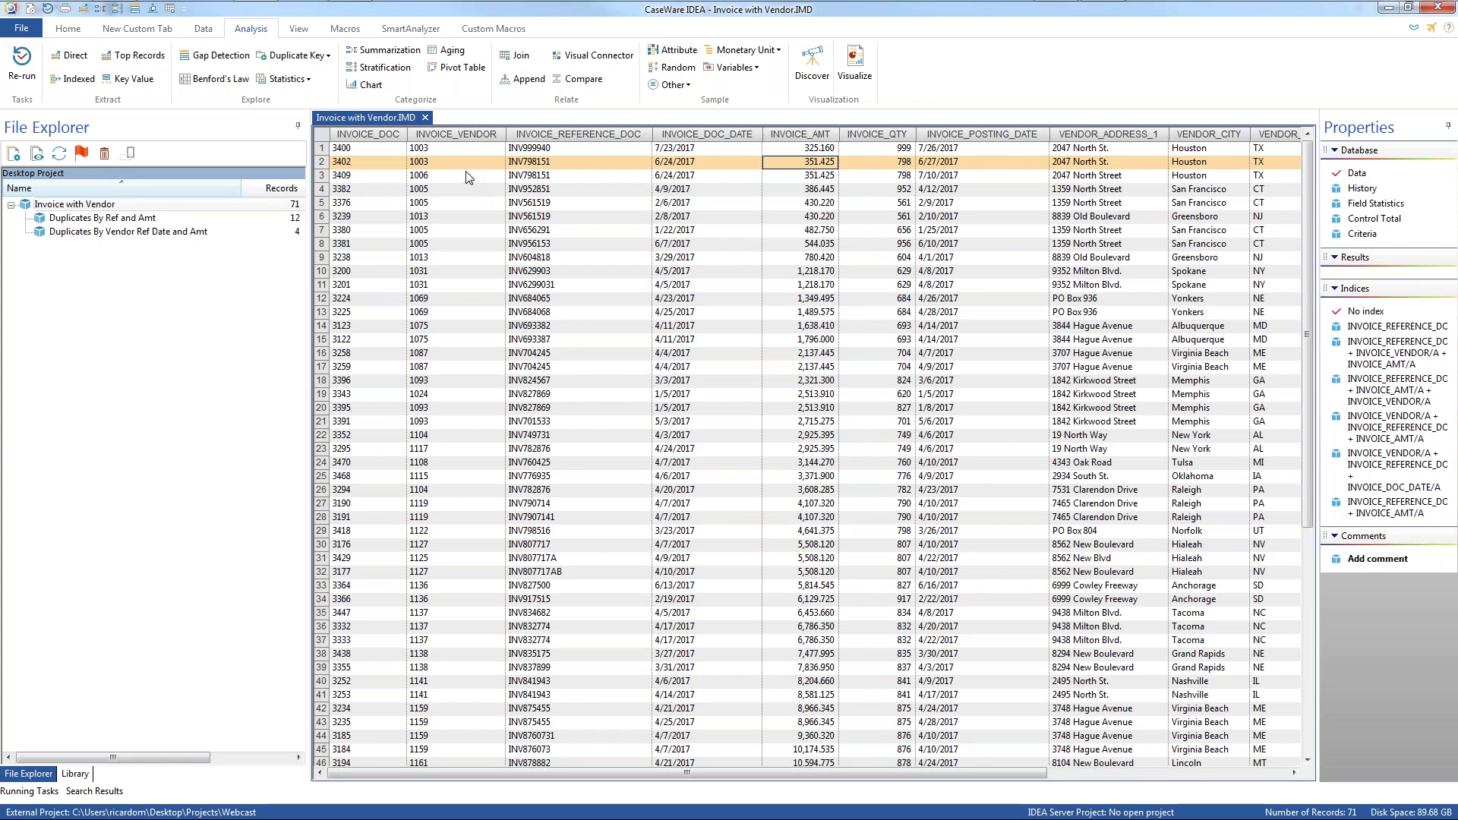
left_click(556, 230)
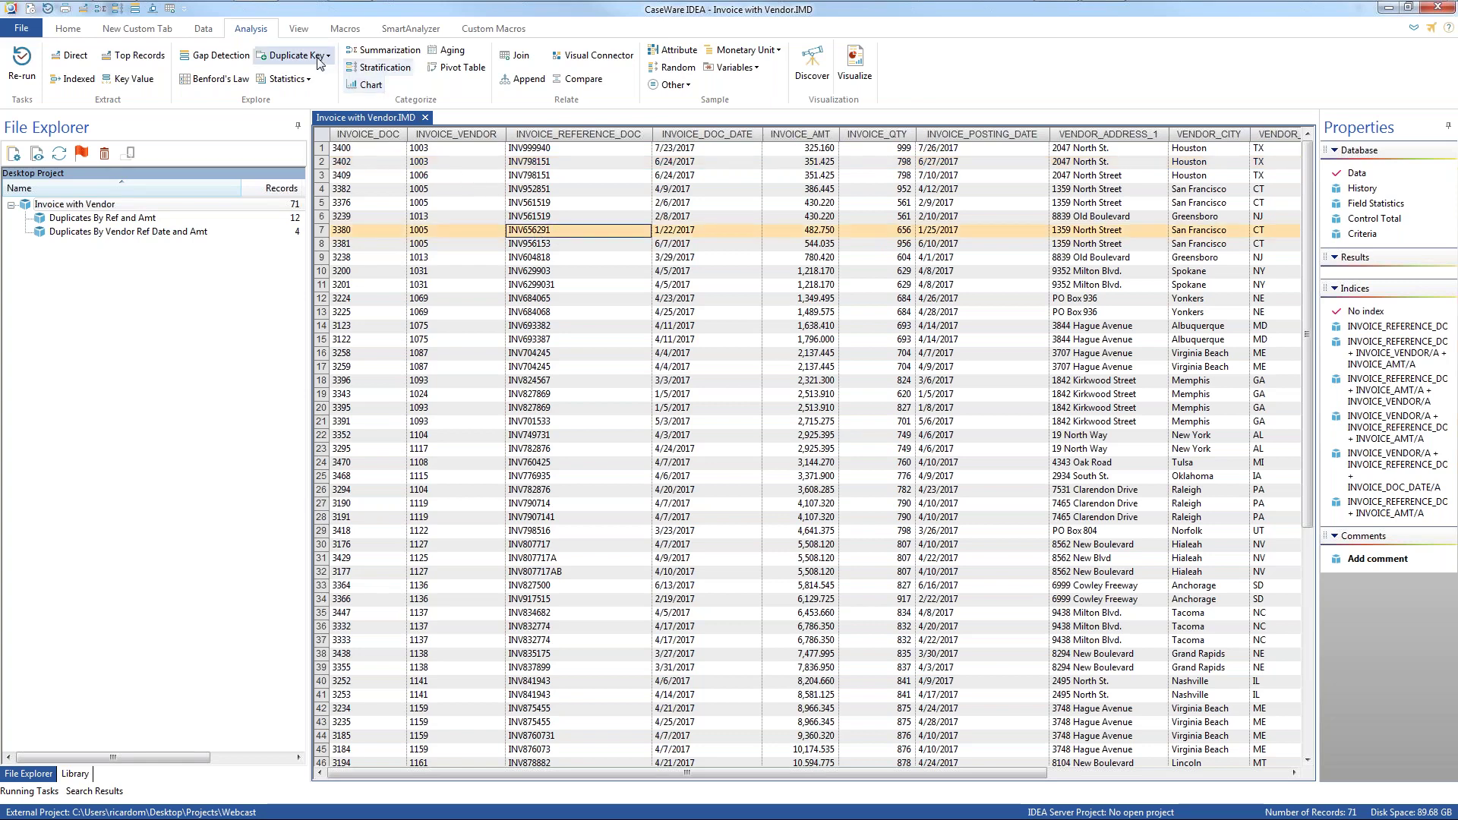
- Set up a Duplicate Key Exclusion matching INVOICE_REFERENCE_DOC and INVOICE_AMT, with INVOICE_VENDOR as the field that must be different
left_click(295, 56)
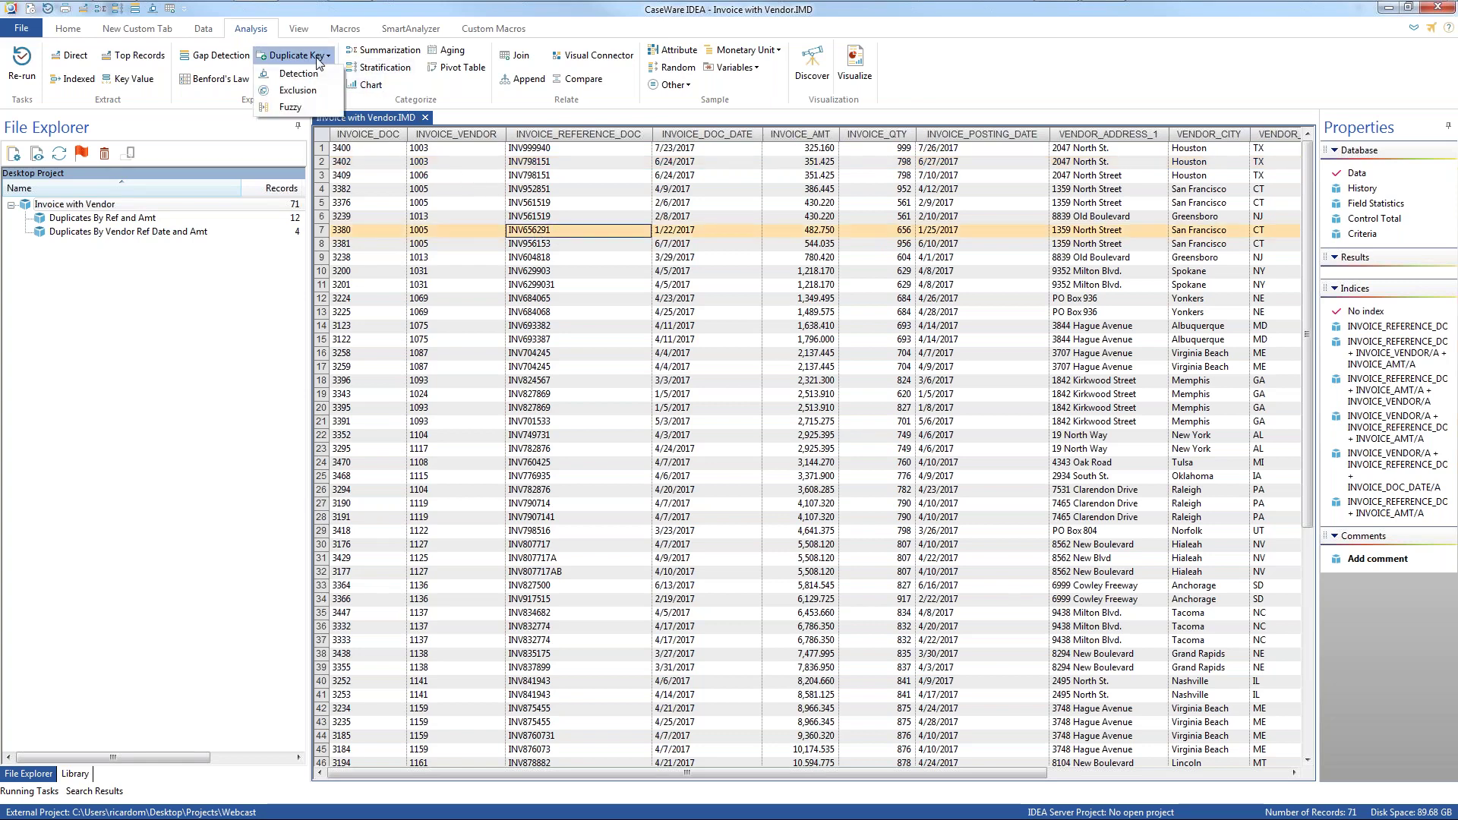
left_click(311, 95)
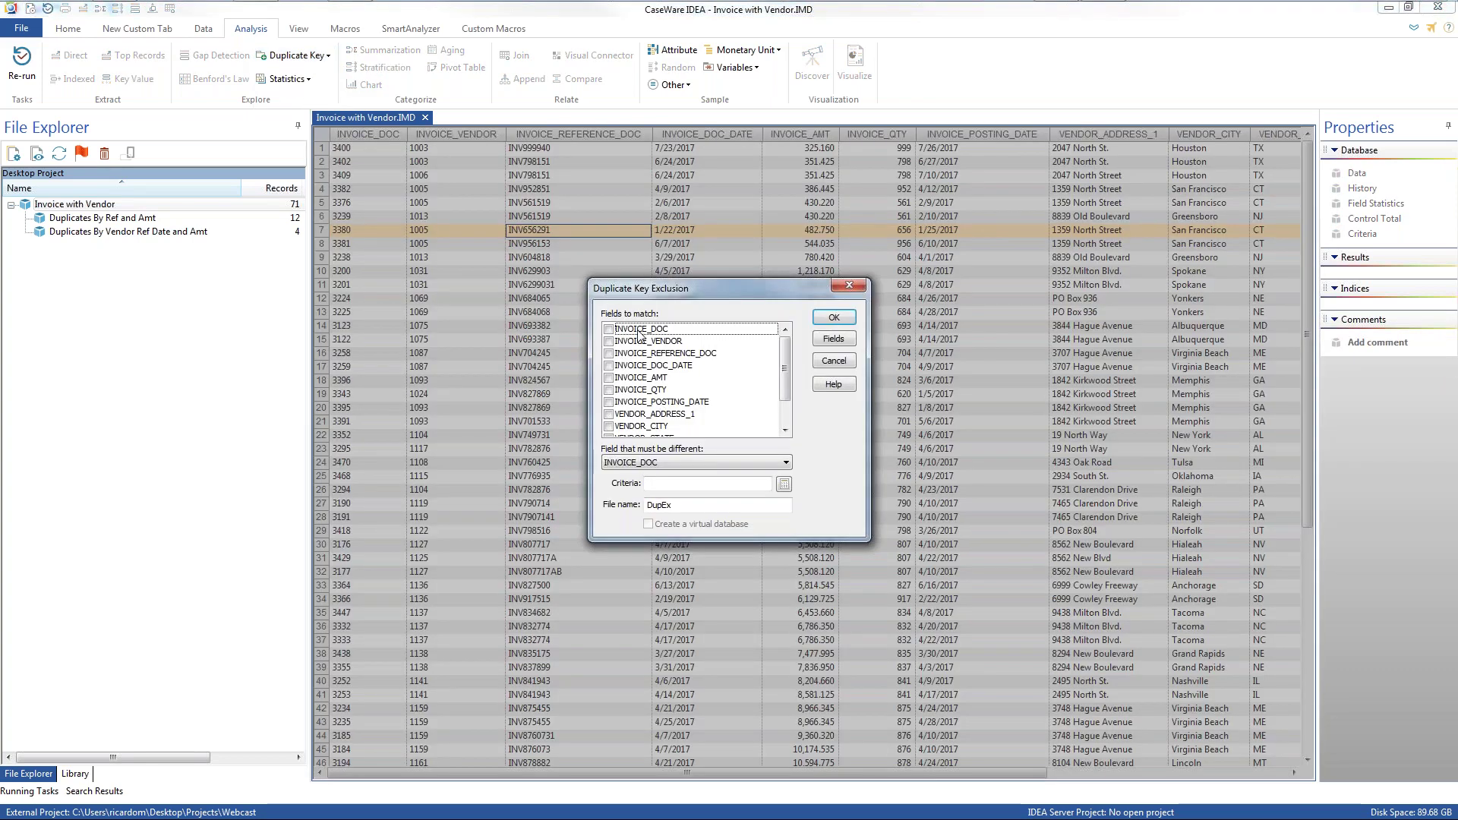
left_click(608, 354)
left_click(609, 378)
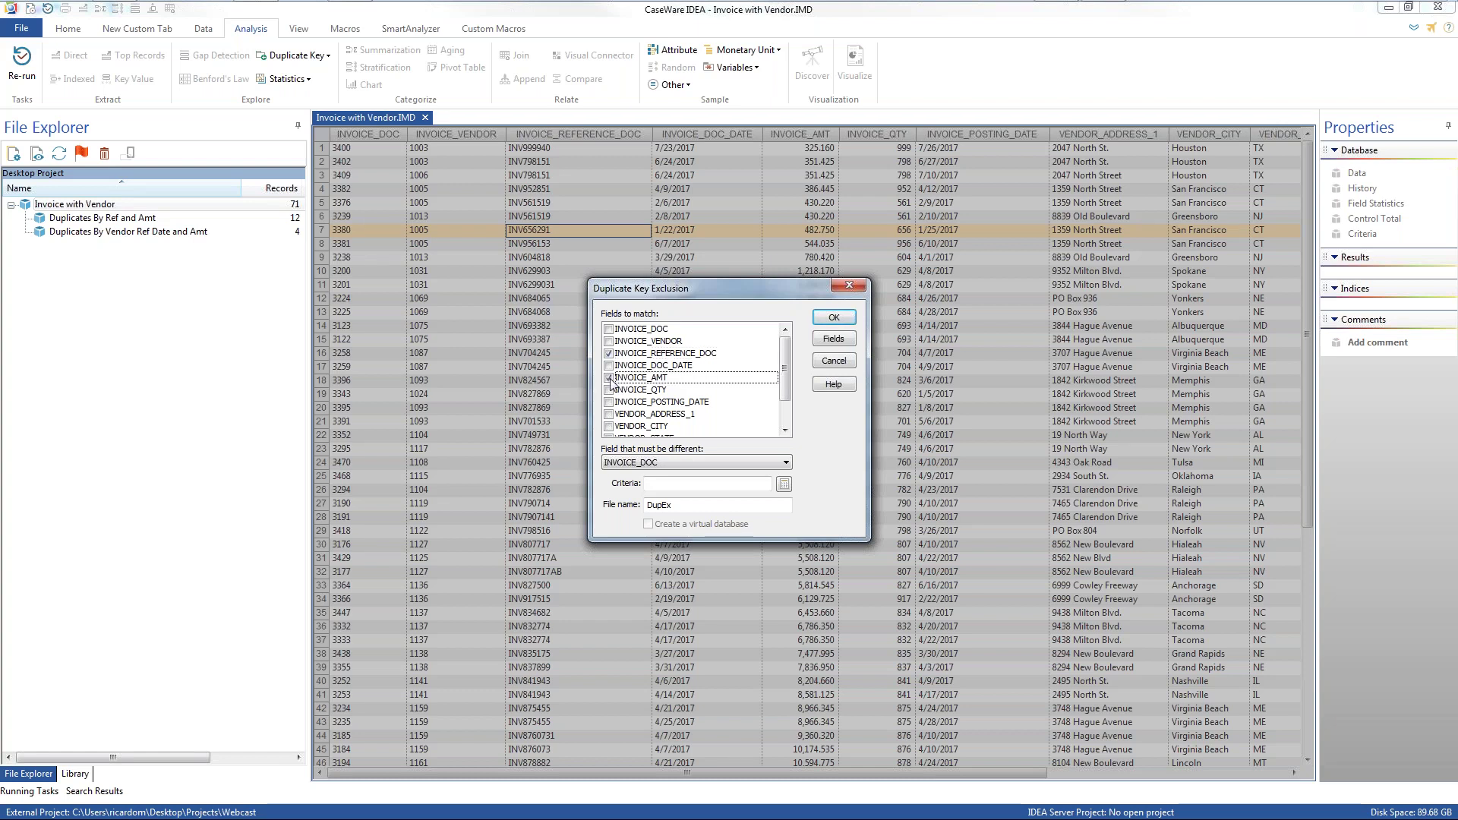
left_click(722, 462)
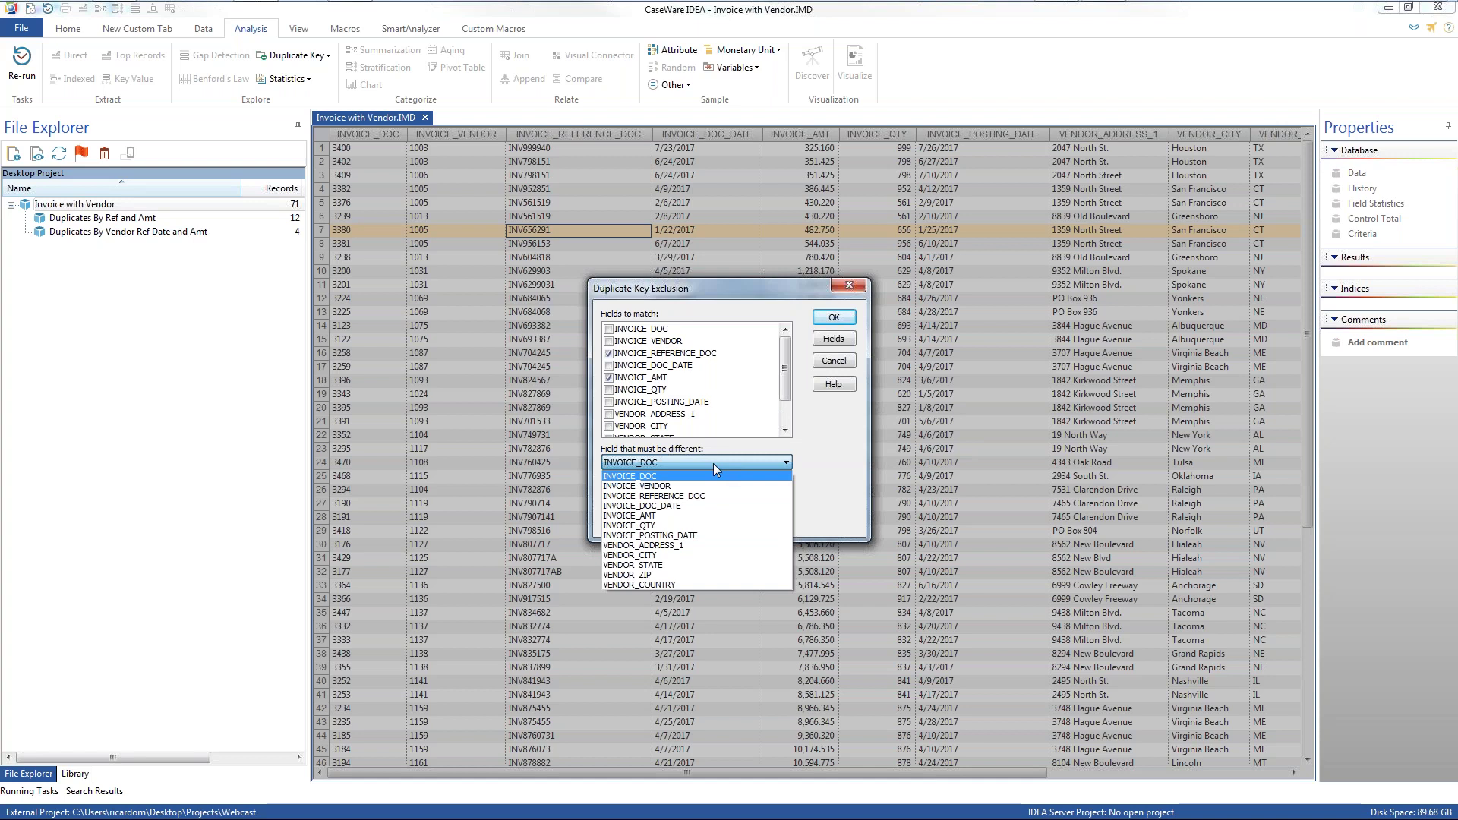
left_click(638, 495)
key("Up")
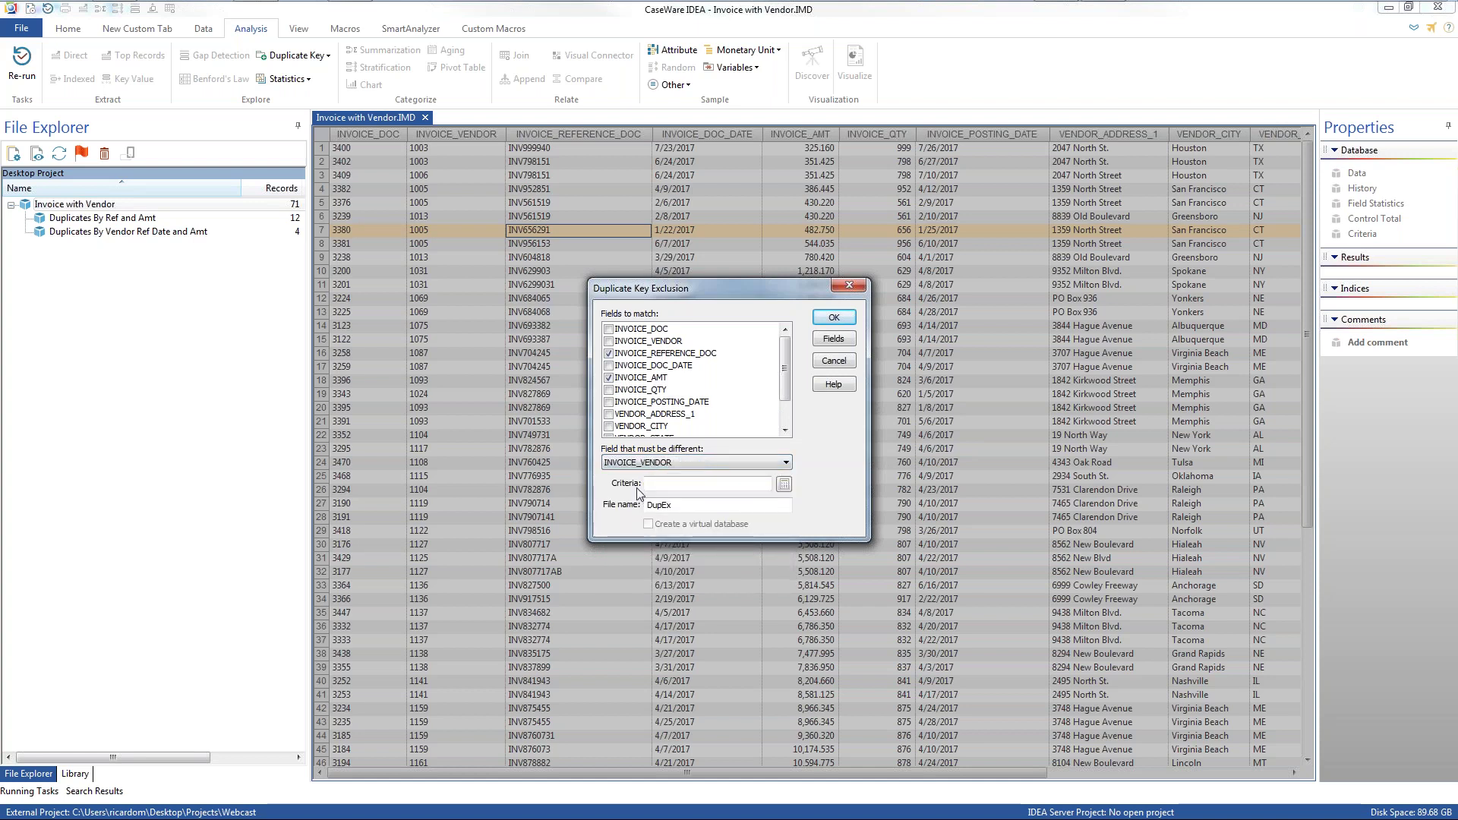
- Output the exclusion results to a file named Duplicate by Ref and Amt Diff Vend
double_click(683, 504)
type("Sa")
key("BackSpace")
key("BackSpace")
type("Duplicate by Ref and Amd")
type(" Diff Vend")
left_click(833, 318)
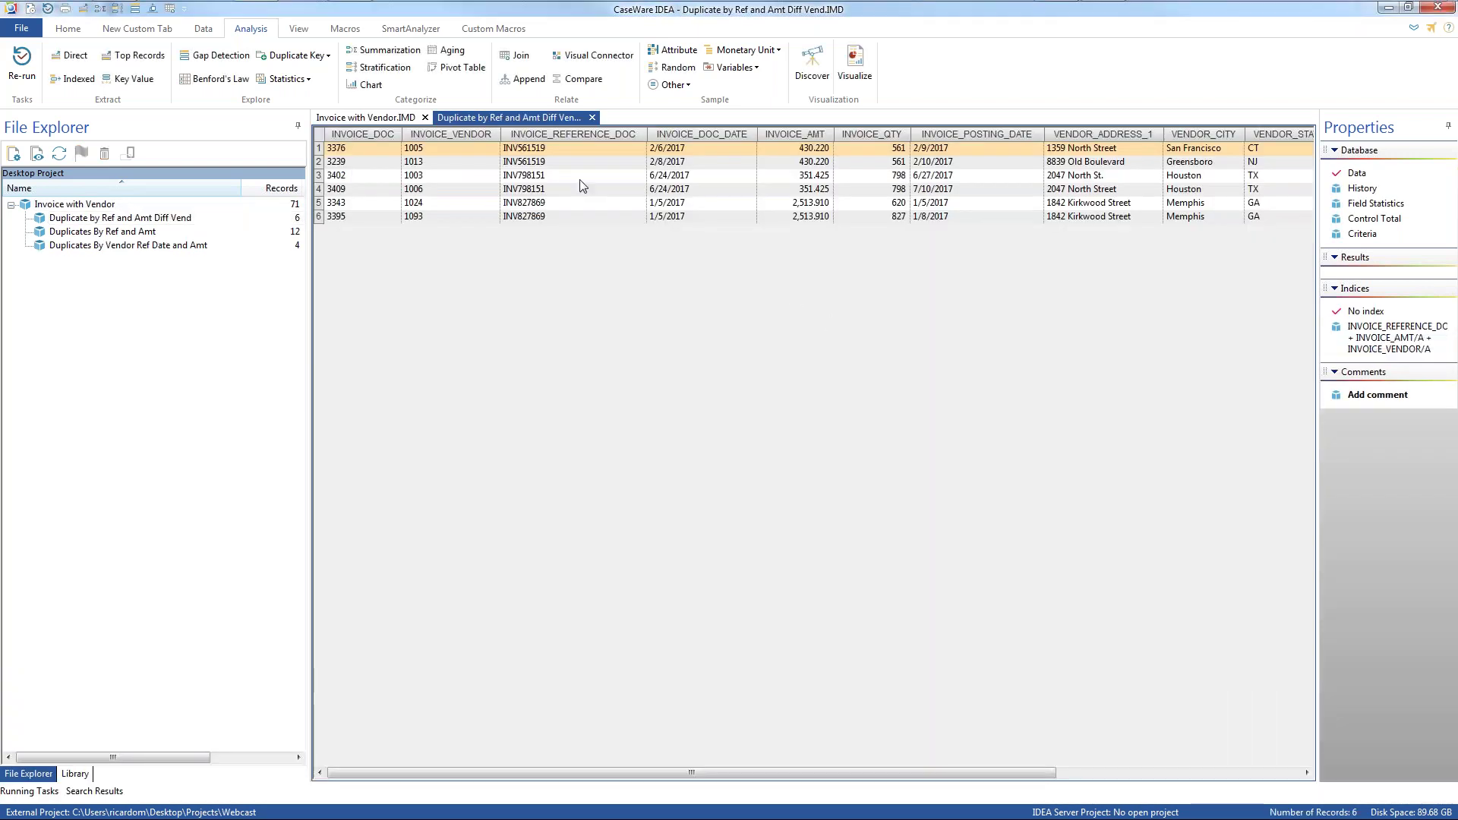
- Compare the reference, amount and vendor of the first two records, and close the exclusion result
left_click_drag(570, 150, 578, 163)
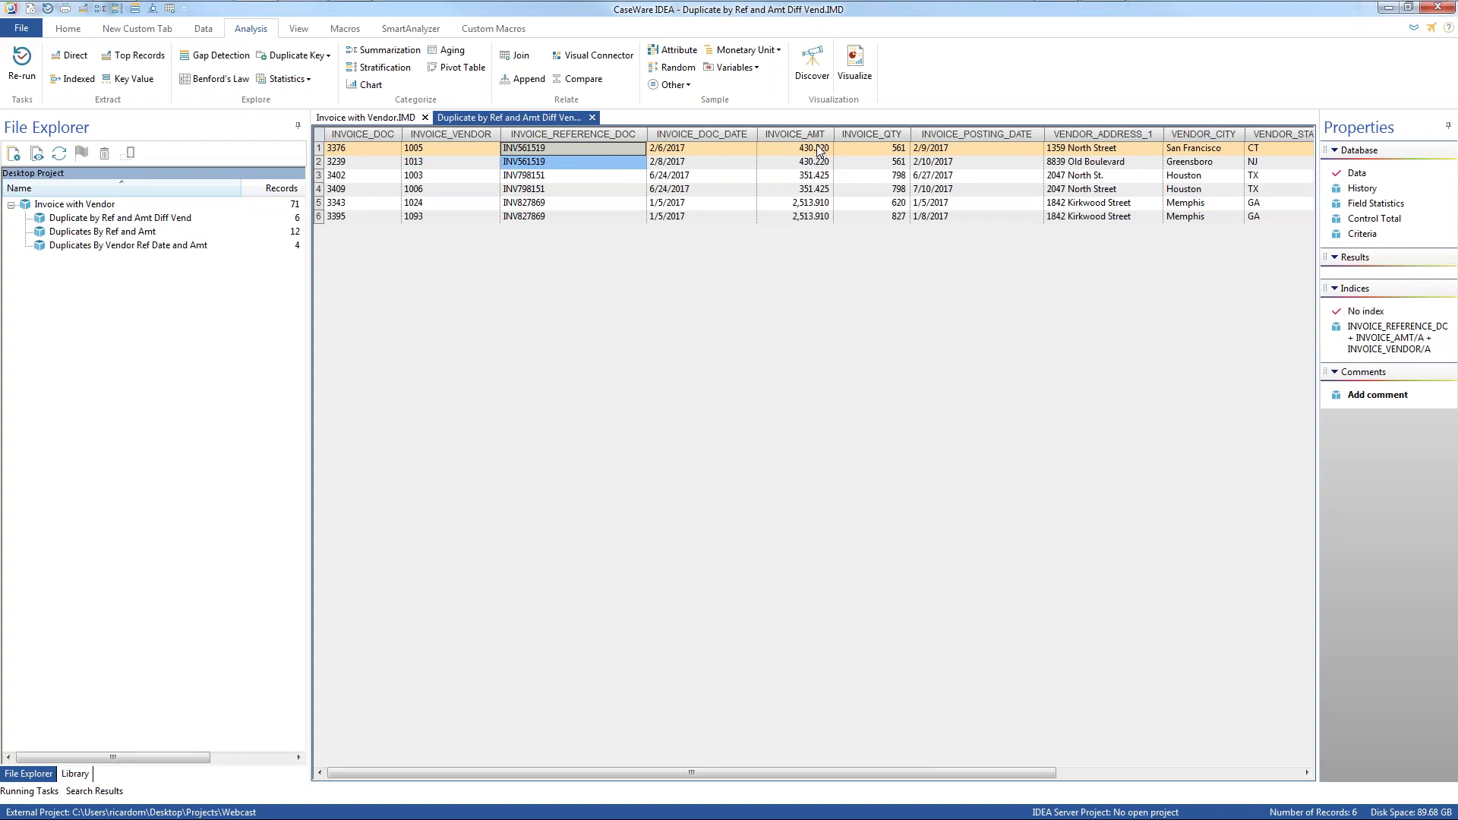
left_click_drag(820, 150, 813, 164)
left_click(483, 149)
left_click_drag(483, 155, 483, 165)
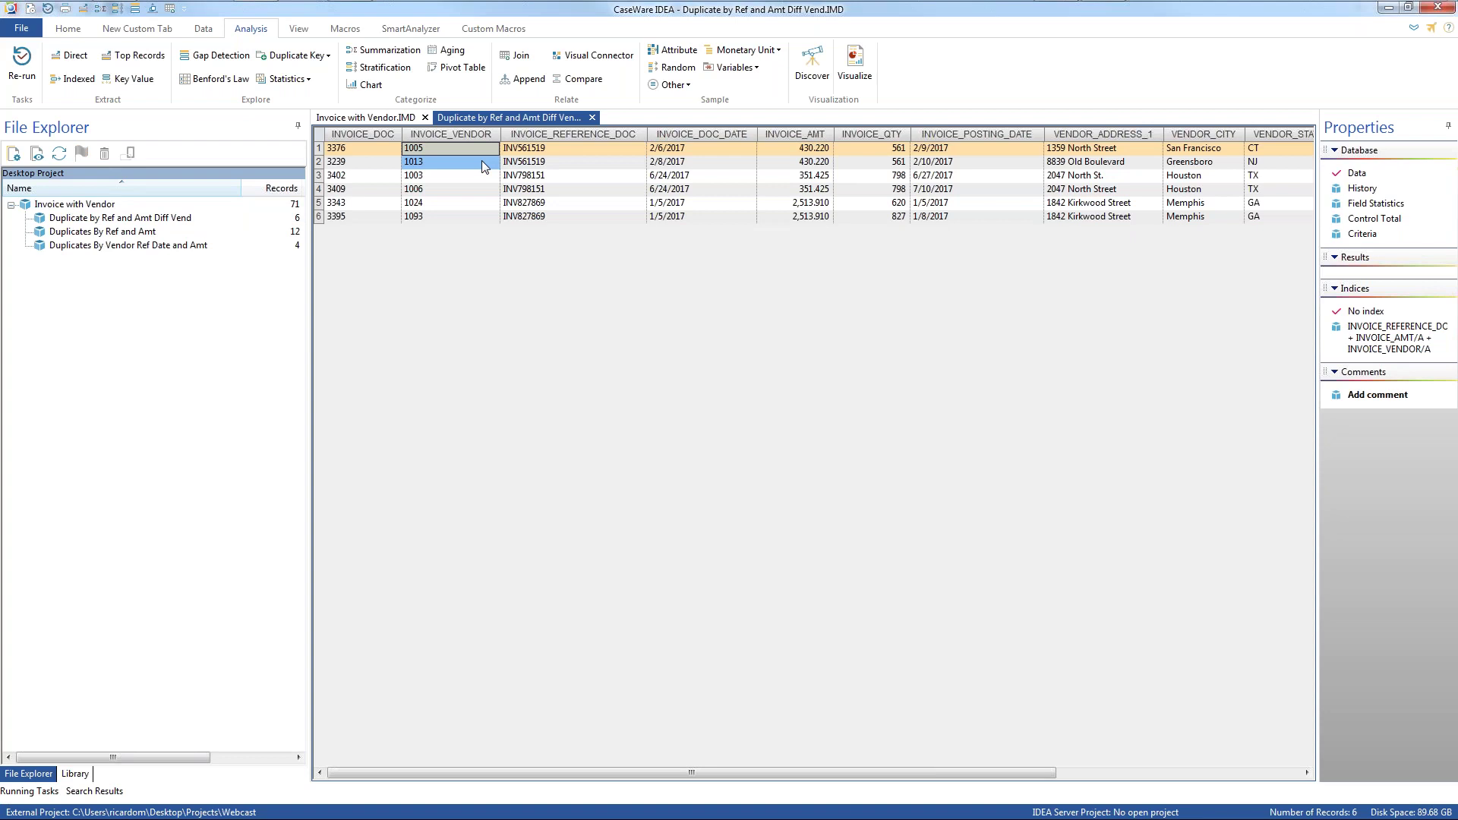
left_click(592, 117)
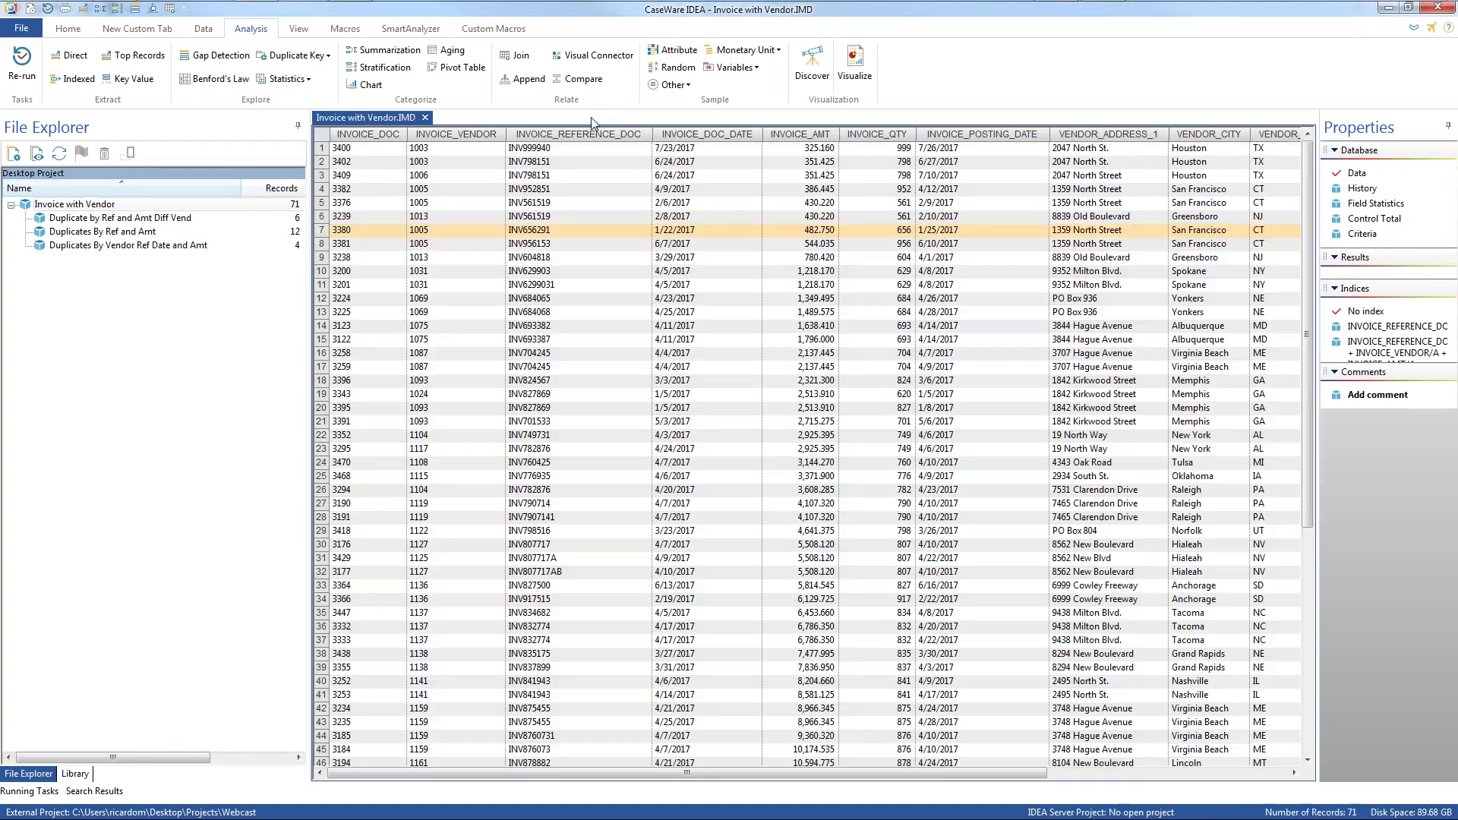
left_click(292, 57)
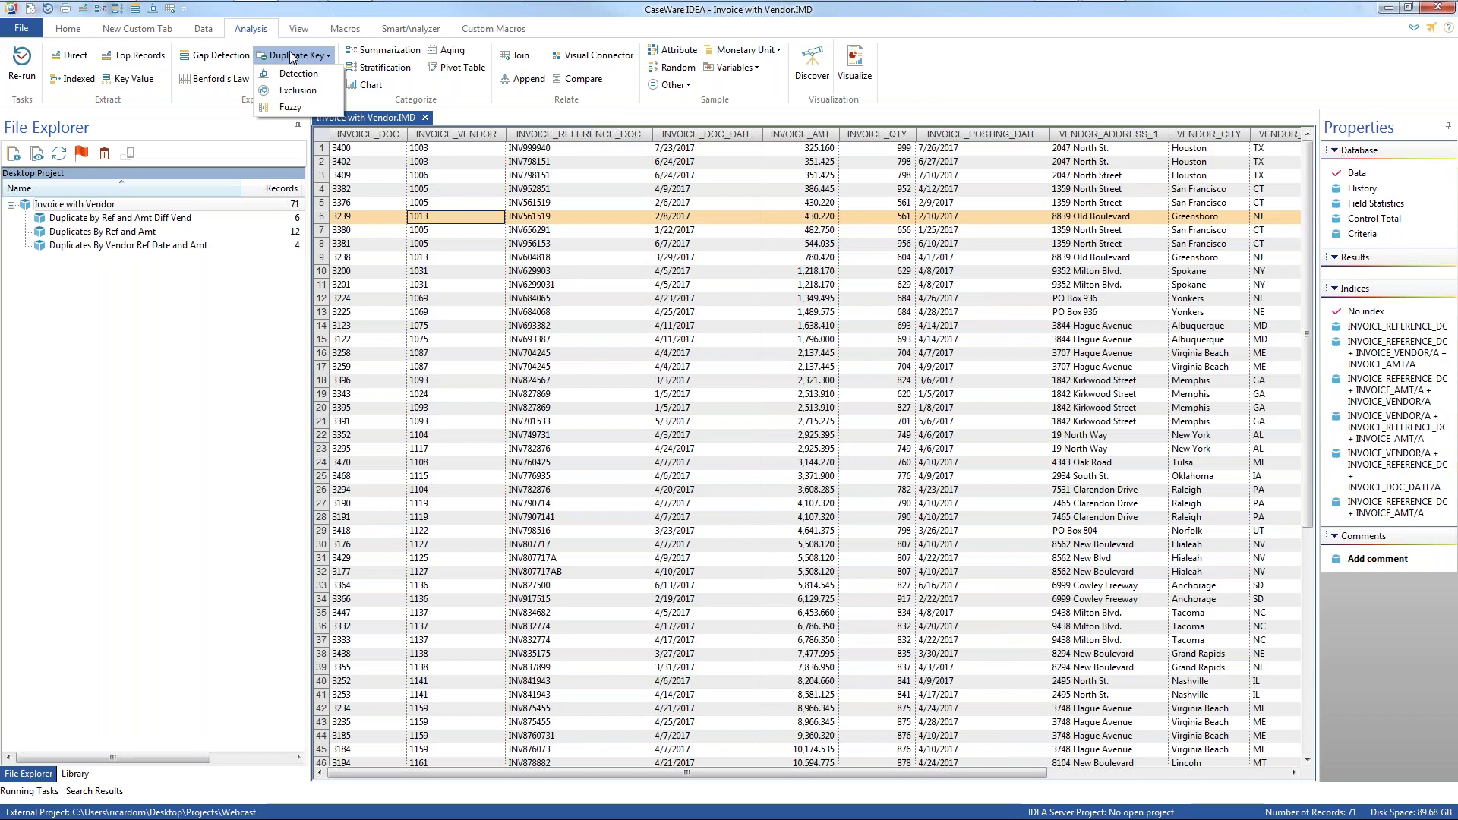
left_click(296, 90)
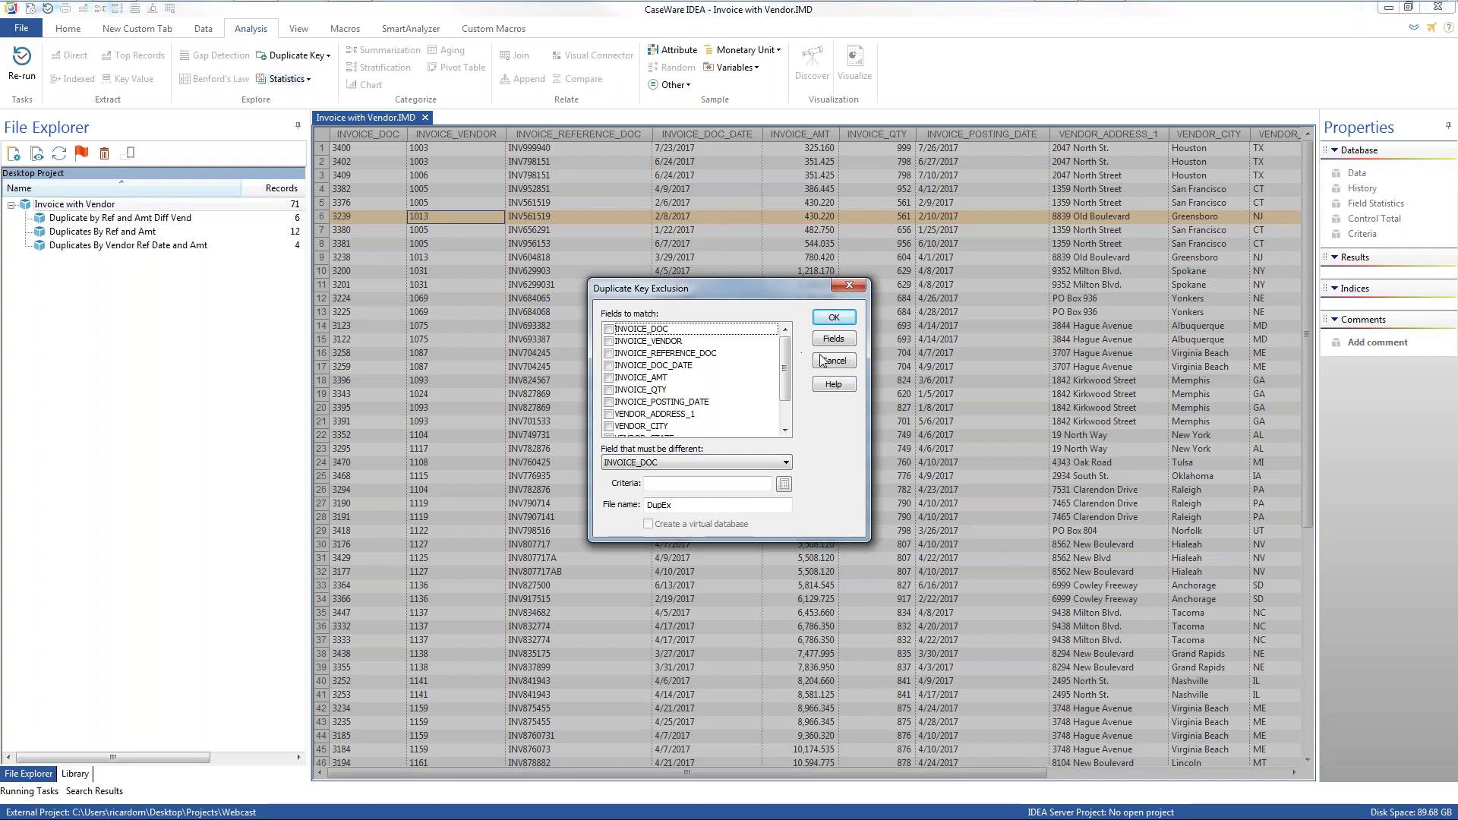
key("Escape")
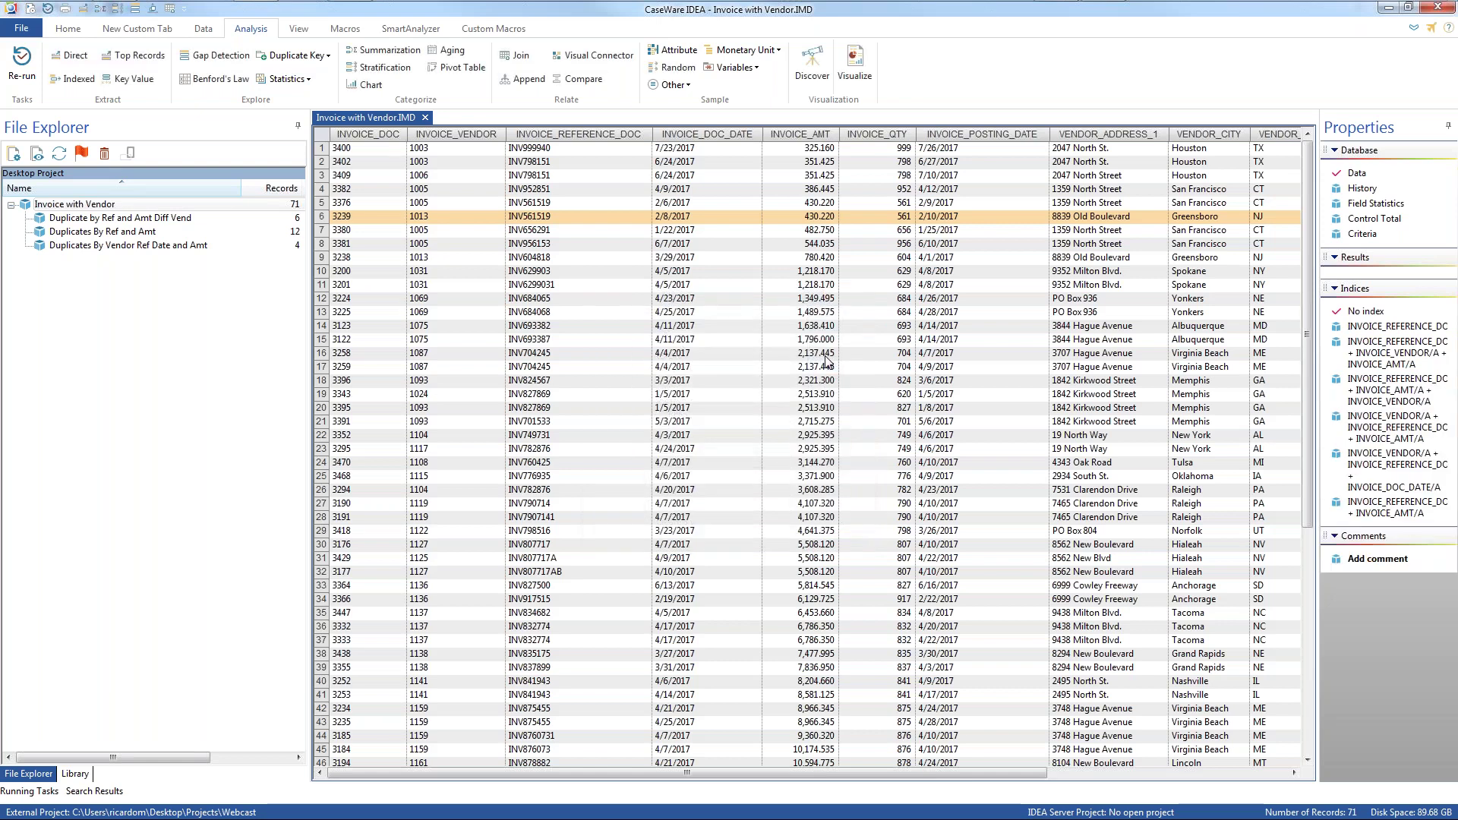
- Start a Fuzzy Duplicate search on Invoice with Vendor and define its match key as INVOICE_REFERENCE_DOC
left_click(296, 56)
left_click(293, 107)
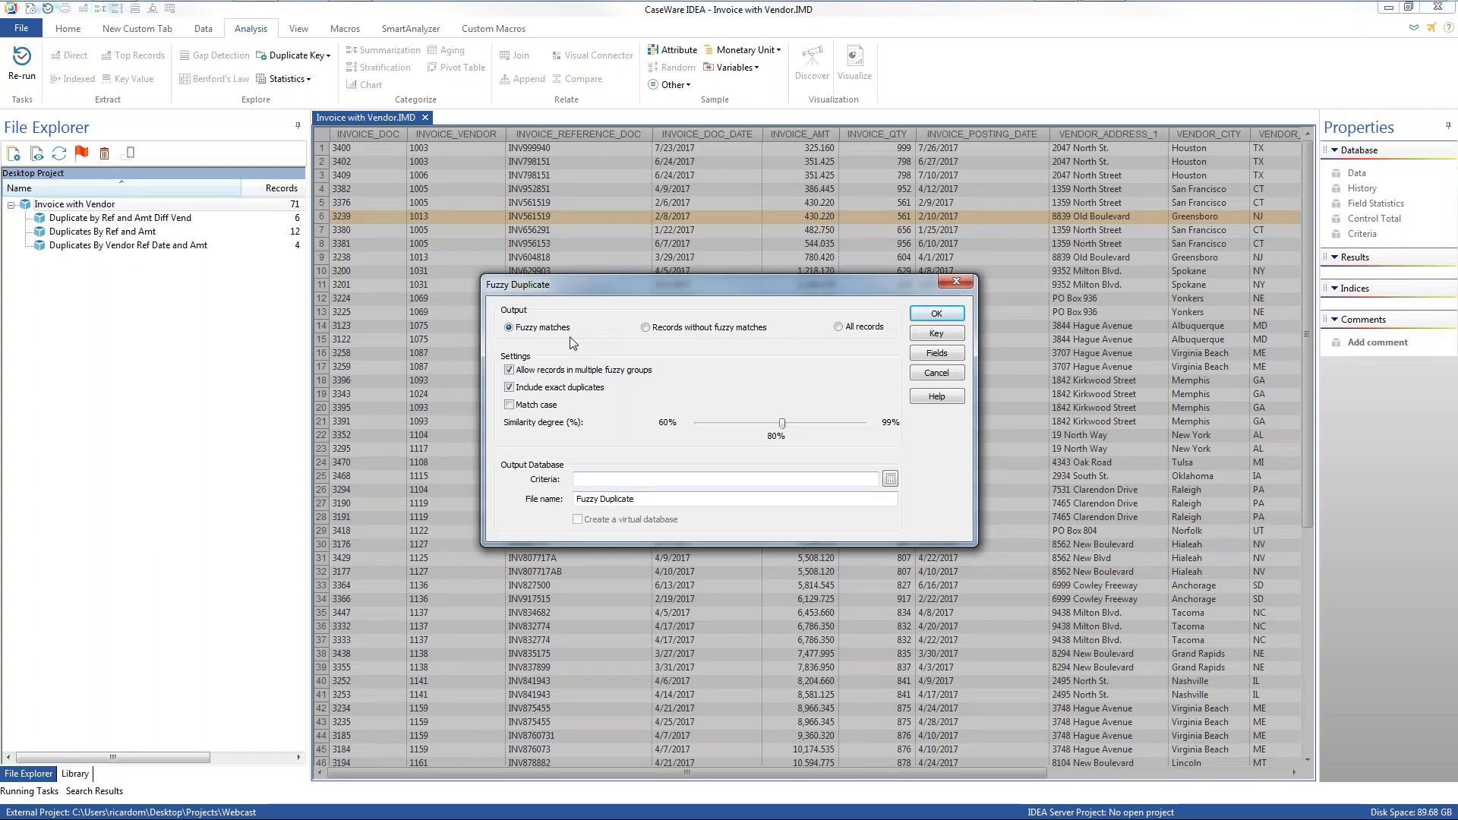
left_click(939, 334)
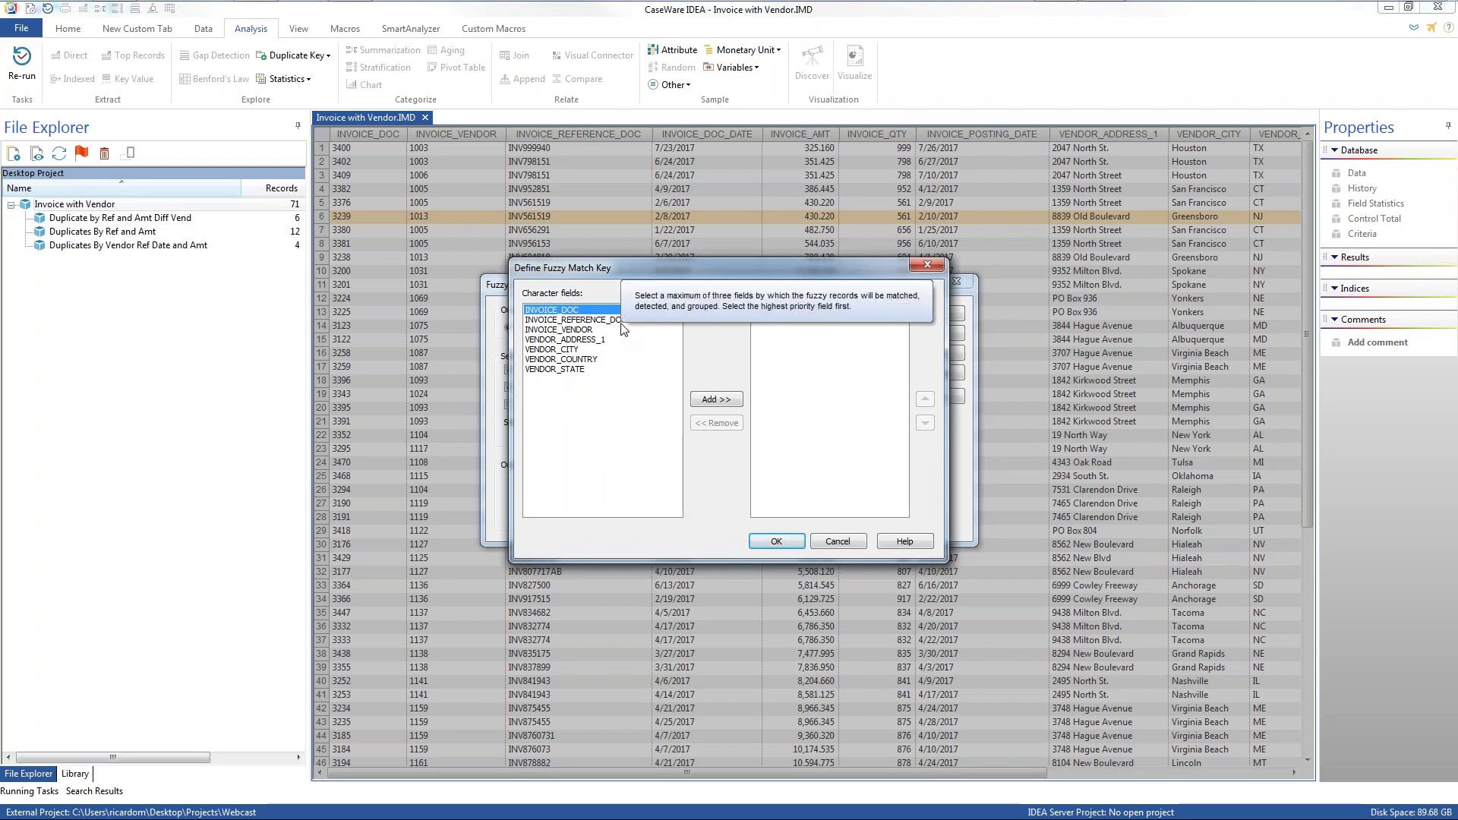
left_click(589, 321)
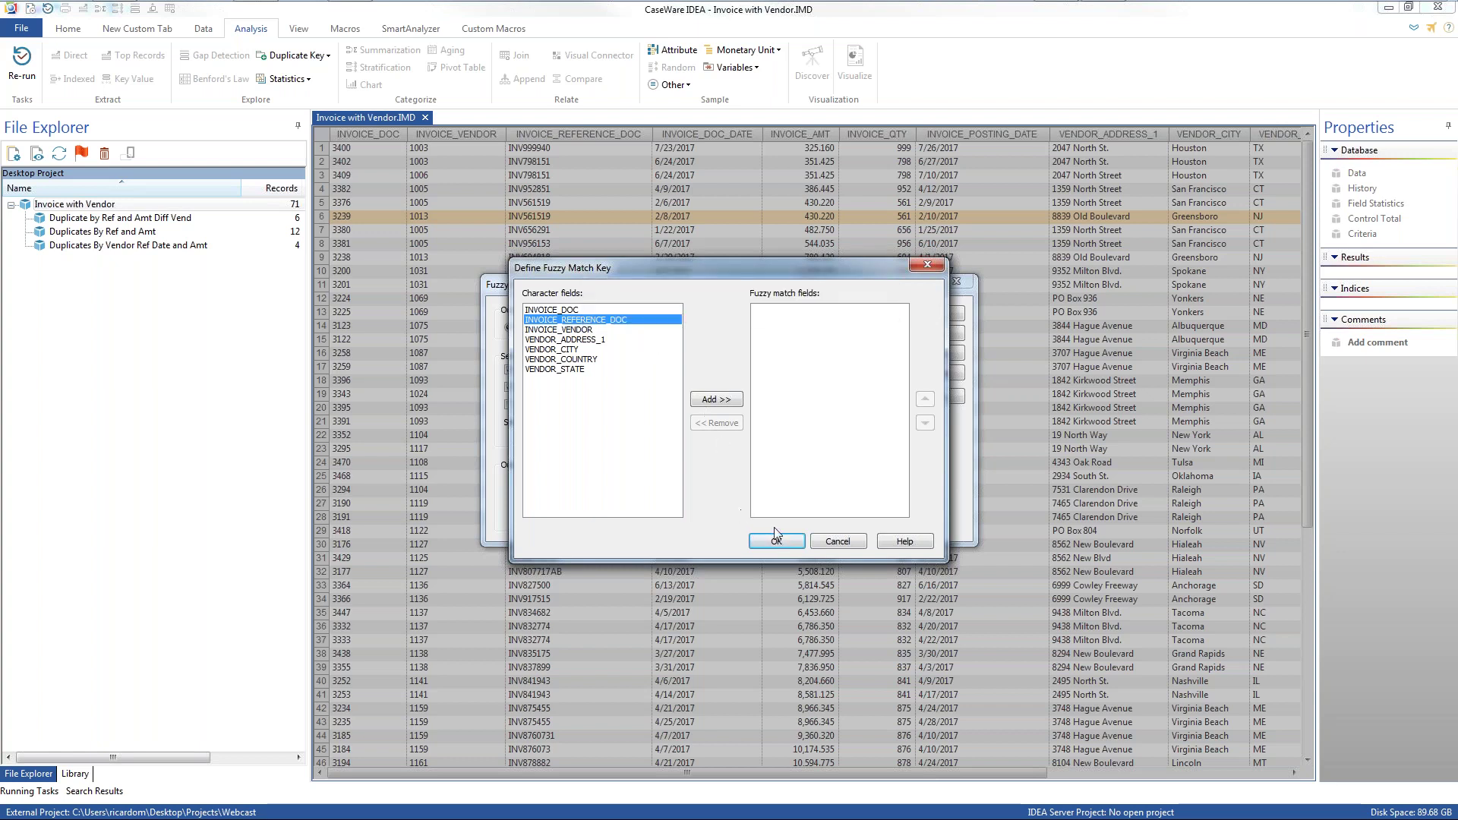
left_click(789, 542)
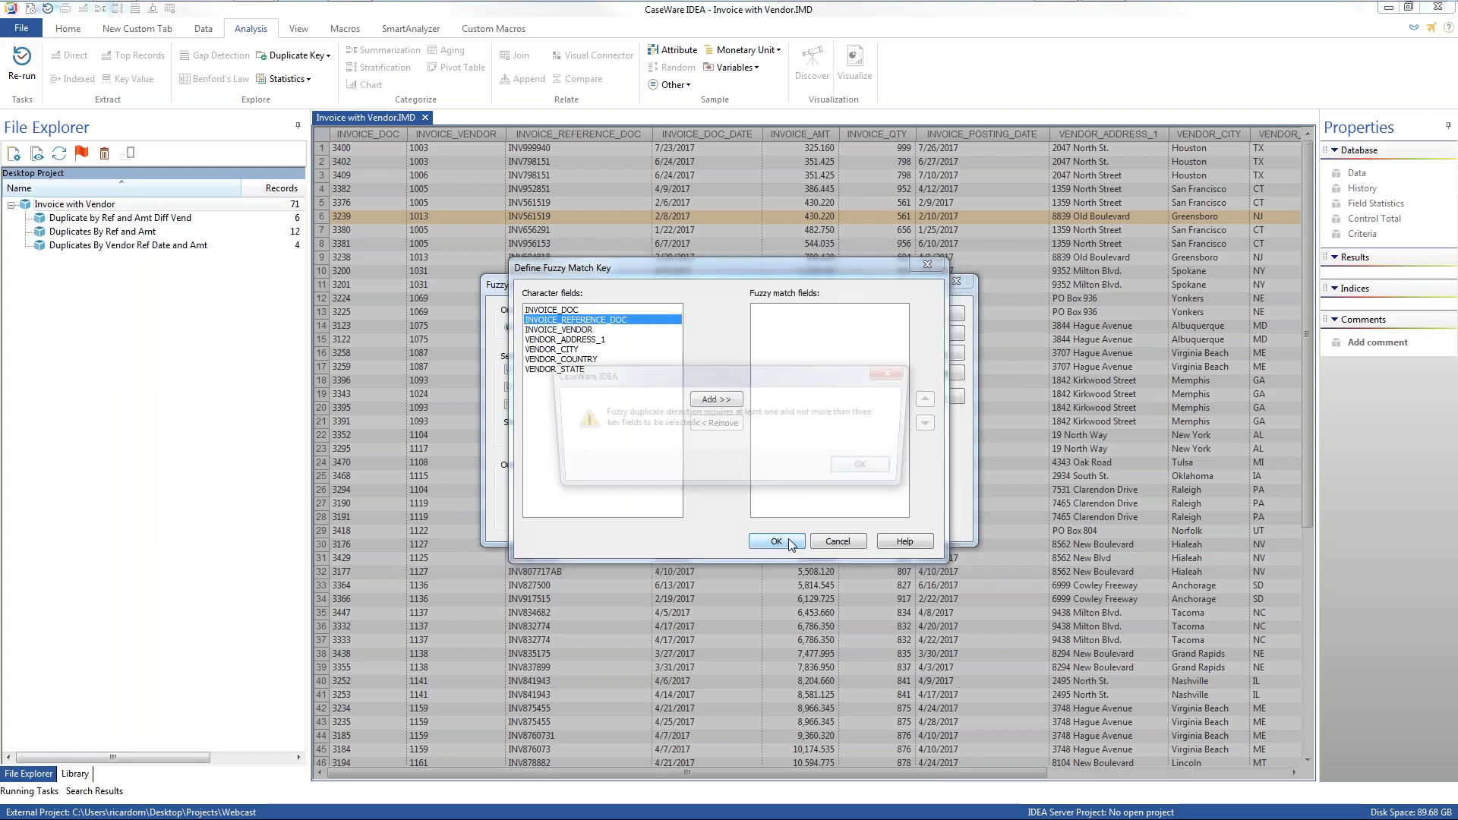
left_click(884, 469)
left_click(716, 399)
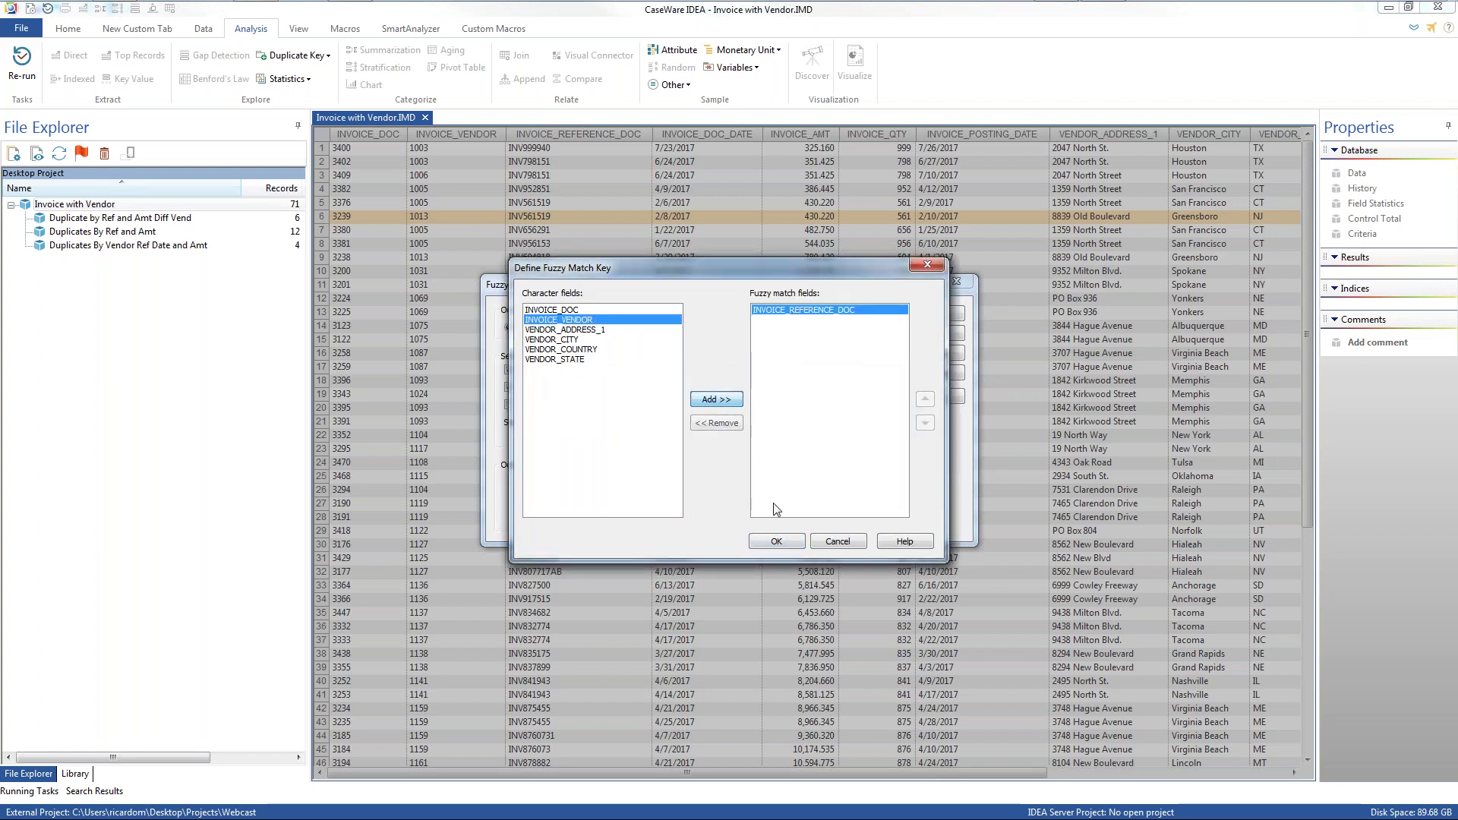
left_click(776, 541)
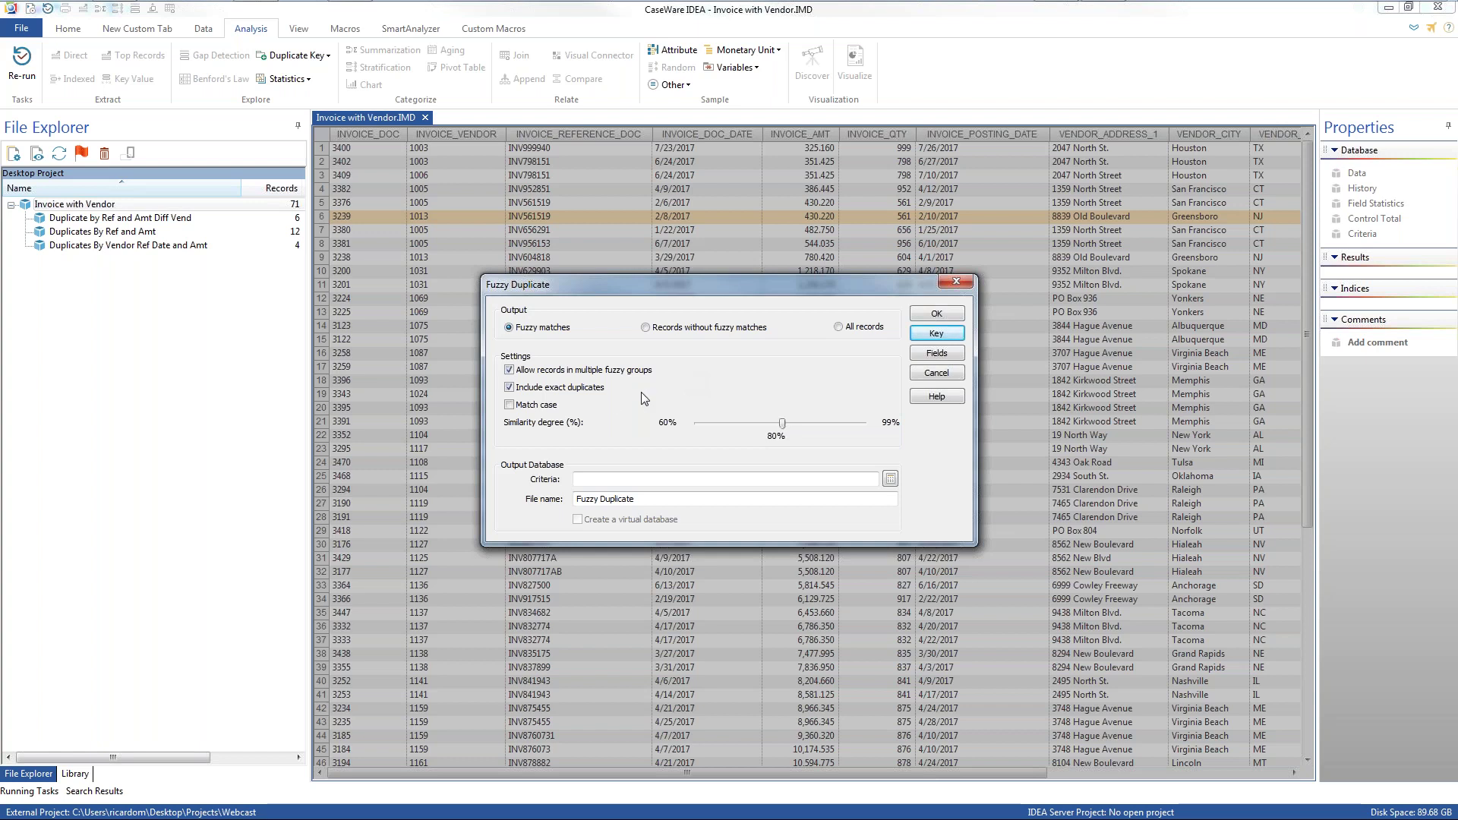
- Output the fuzzy matches to a file named Fuzzy Duplicates by Reference Doc
mouse_move(589, 390)
left_click(630, 499)
left_click_drag(631, 499, 575, 499)
type("Fuzzy Duplicates by ")
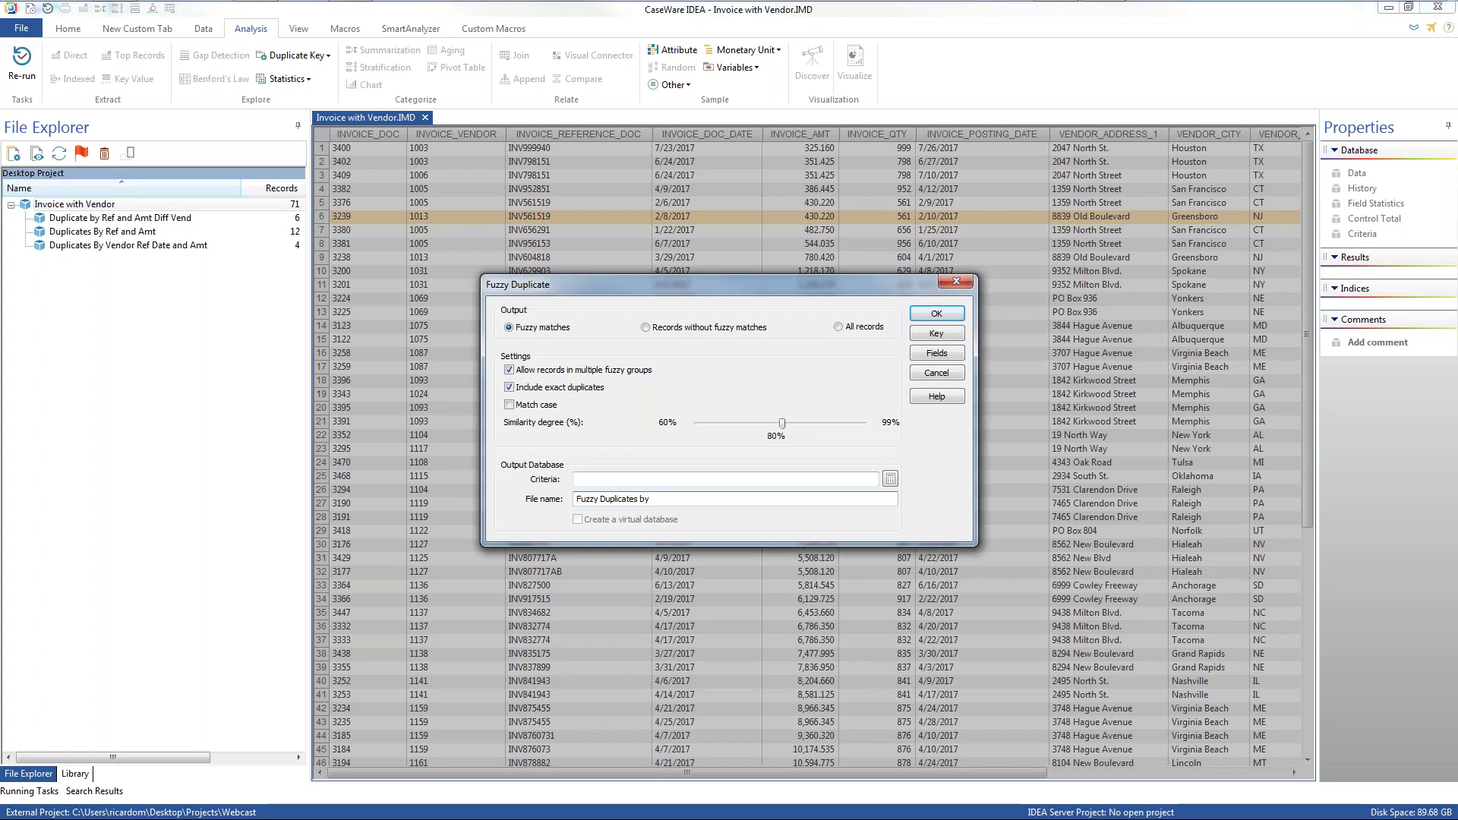
type("Reference Doc")
left_click(936, 318)
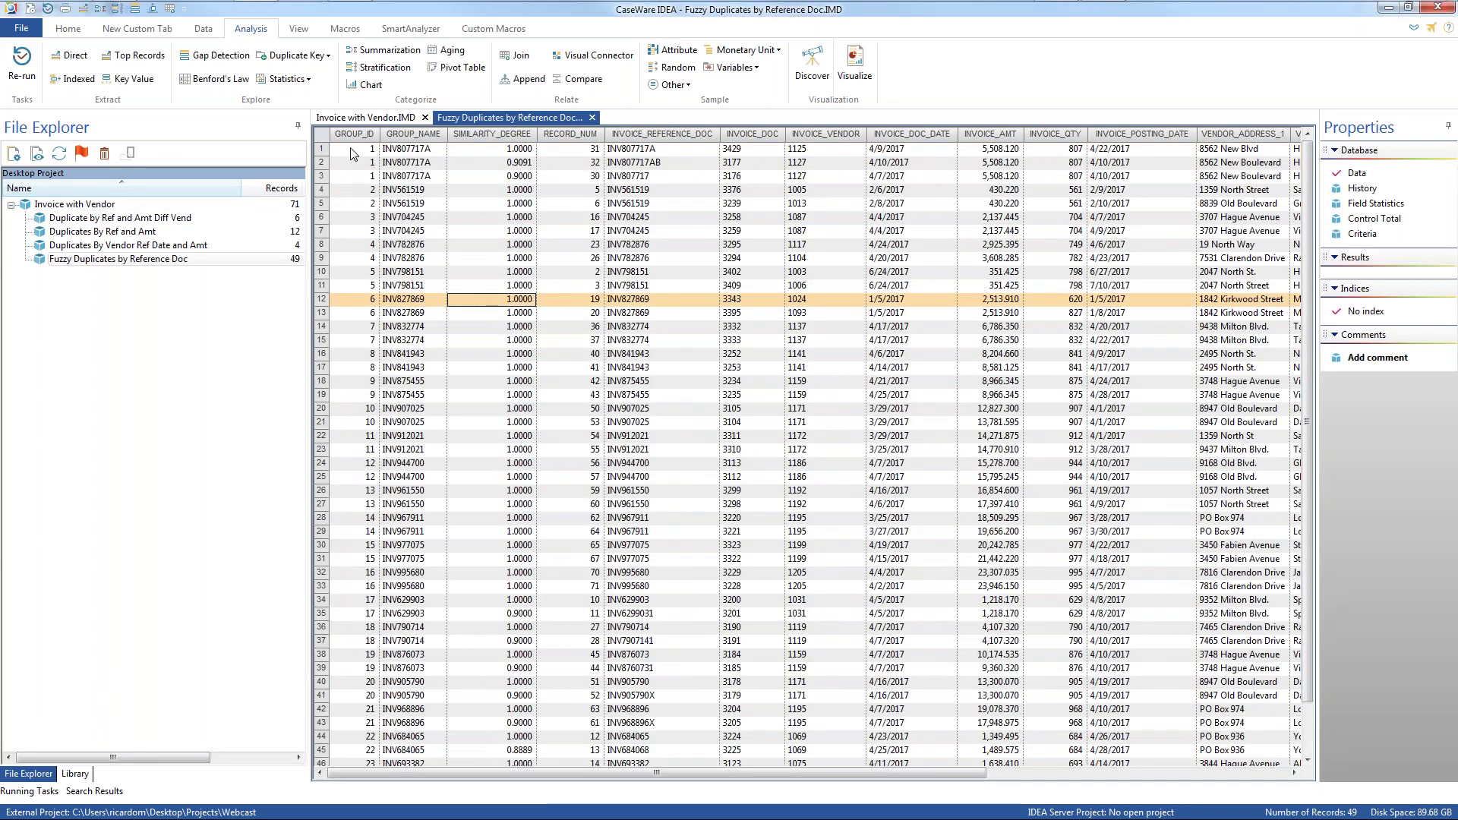
- Examine the group name, reference document and similarity degree of the three records in fuzzy group 1
left_click(360, 162)
left_click_drag(358, 174, 405, 179)
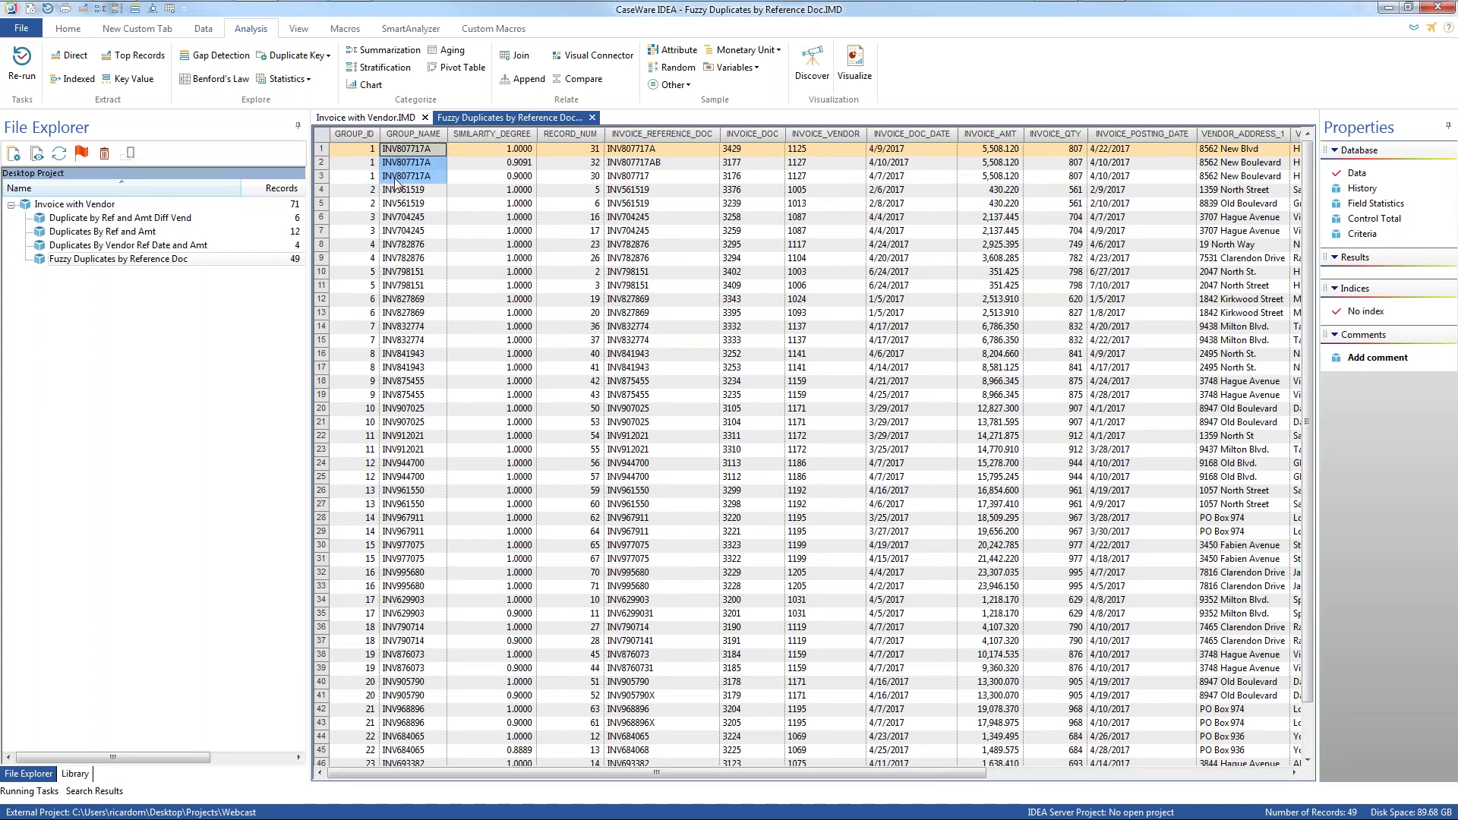
left_click_drag(627, 151, 631, 178)
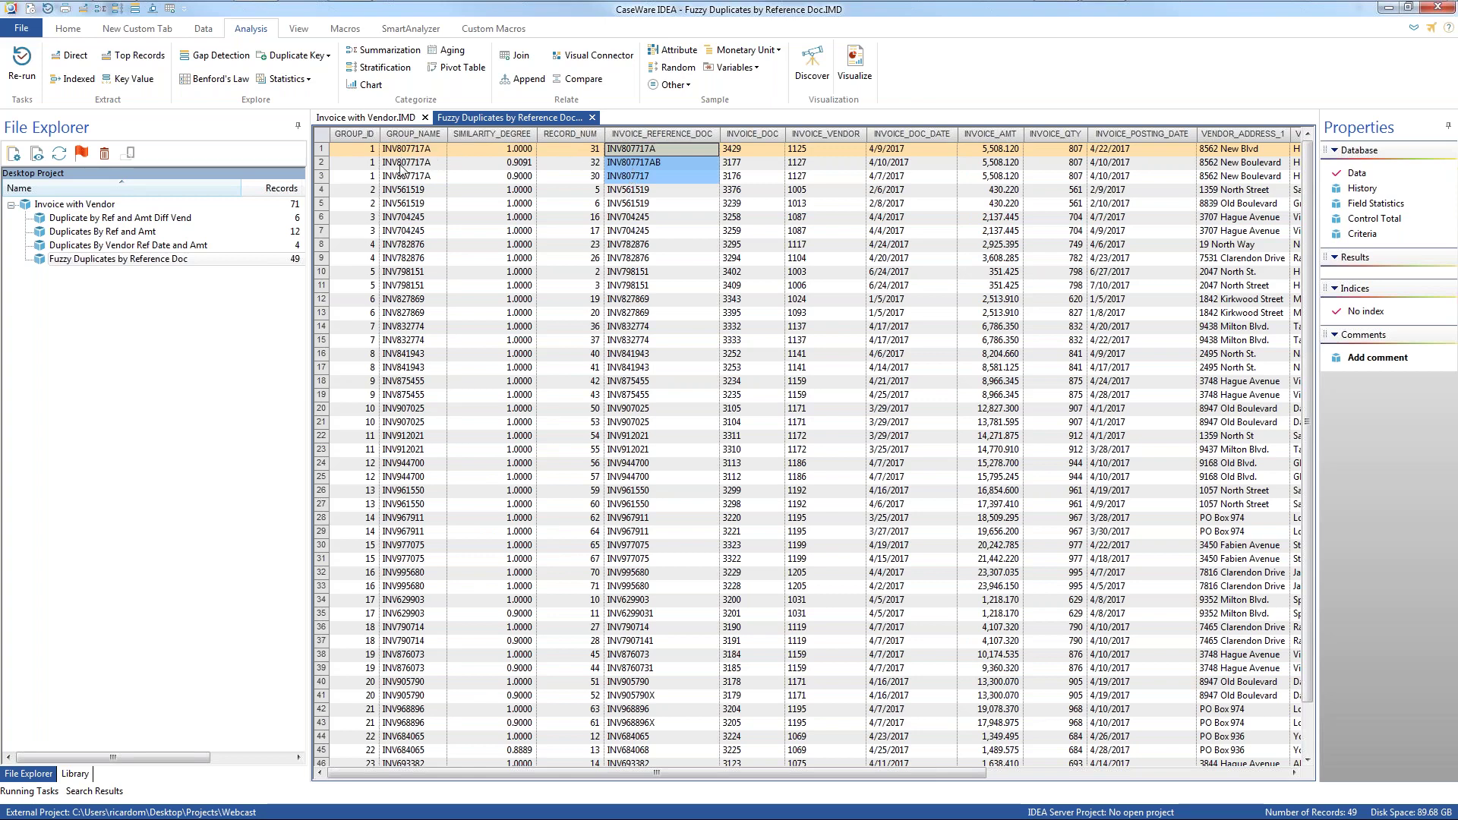
left_click(491, 149)
left_click_drag(494, 163, 494, 177)
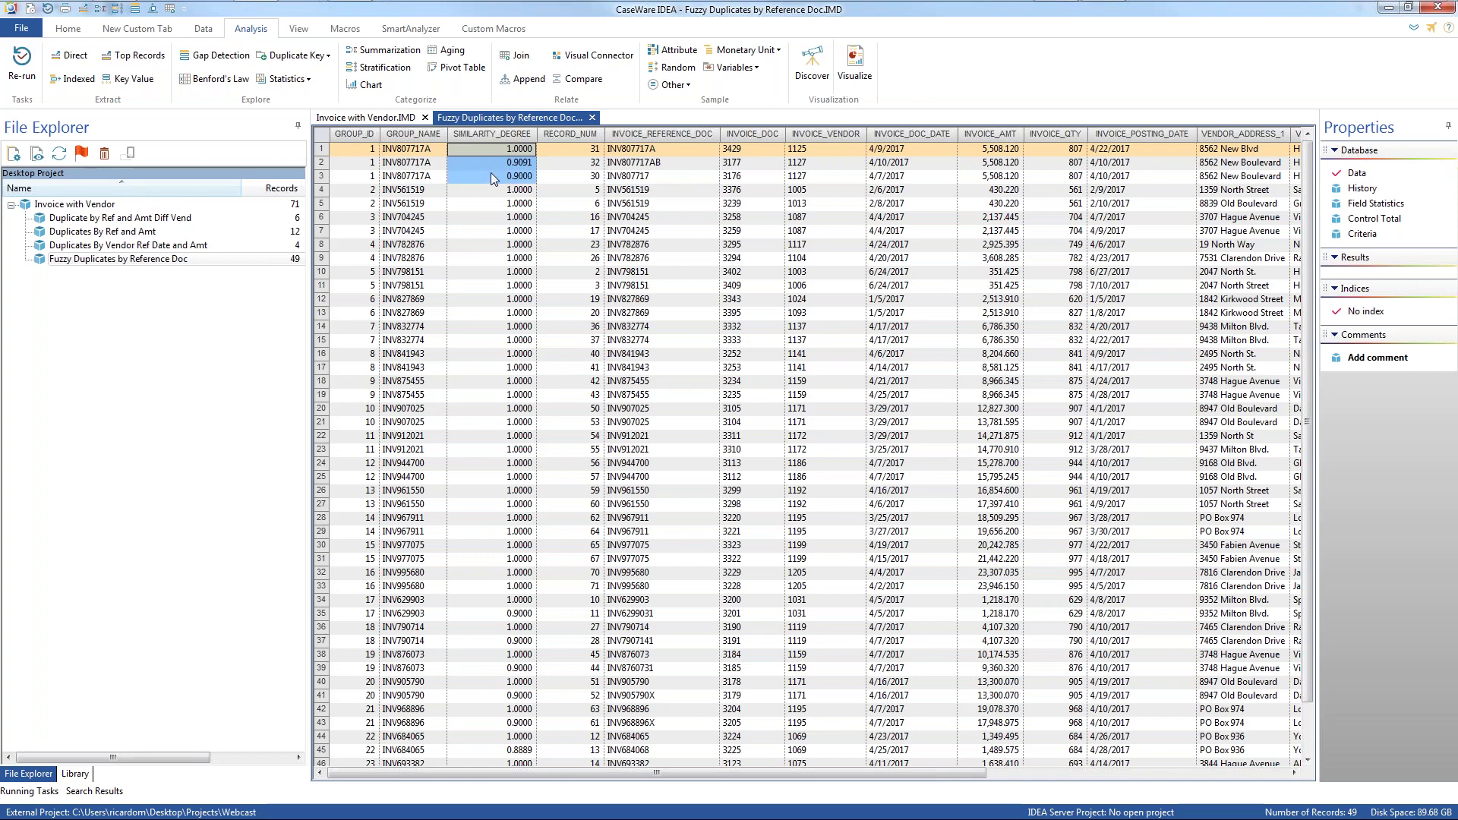
- Compare each group 1 record's reference with the group name, and check their record numbers and remaining invoice fields
left_click(631, 150)
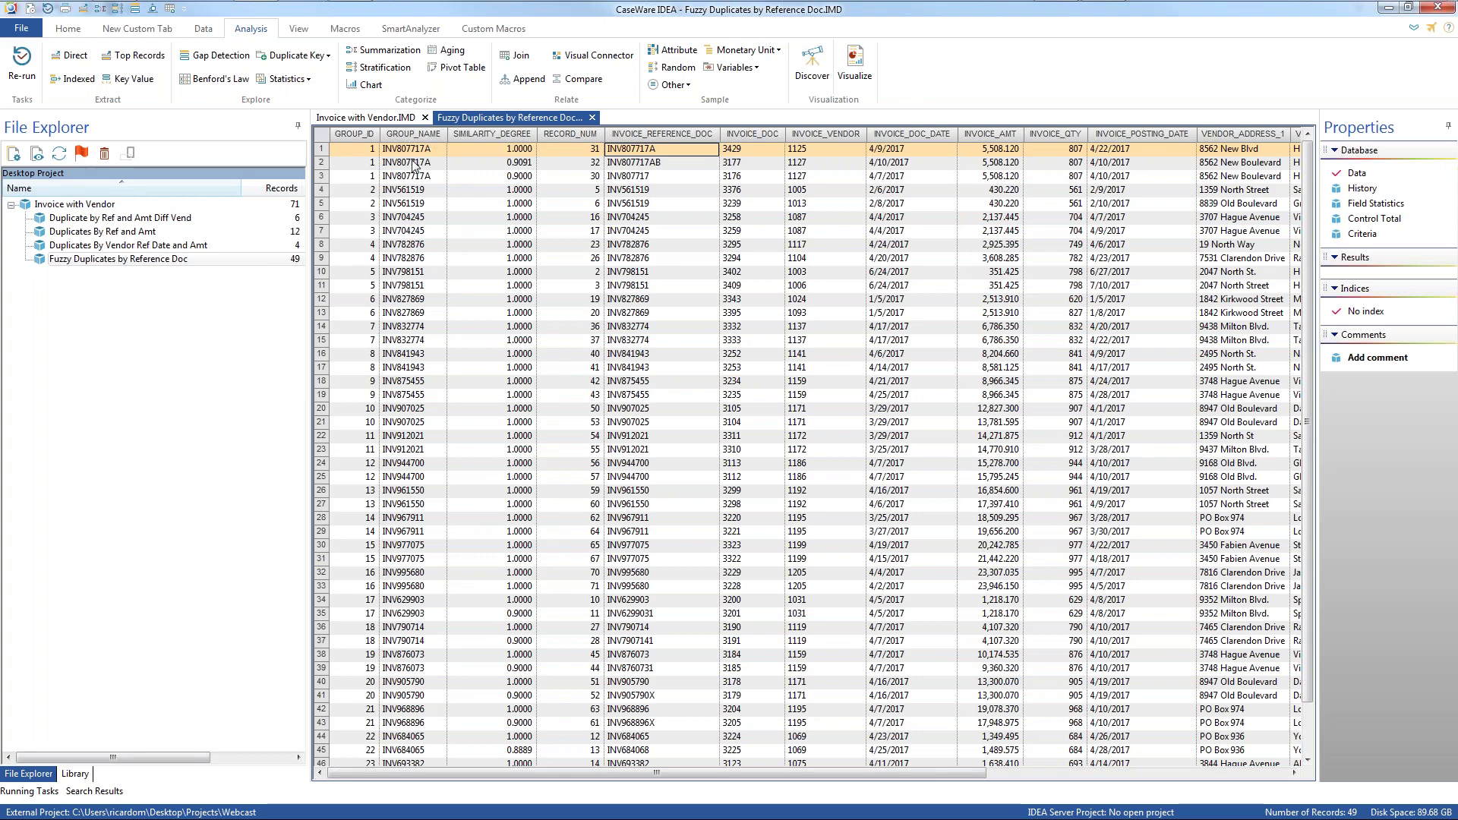
left_click(506, 164)
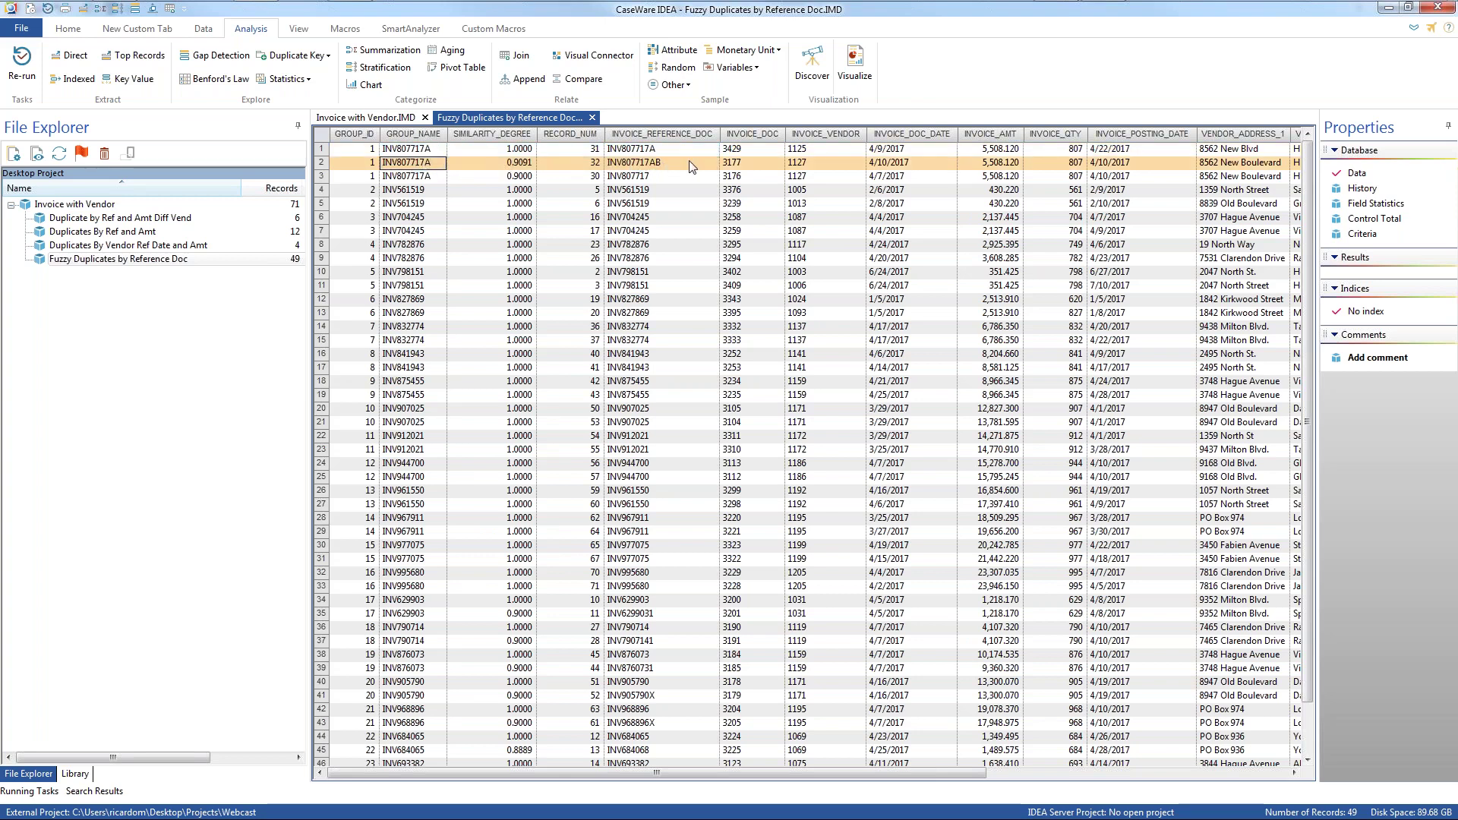
left_click(541, 177)
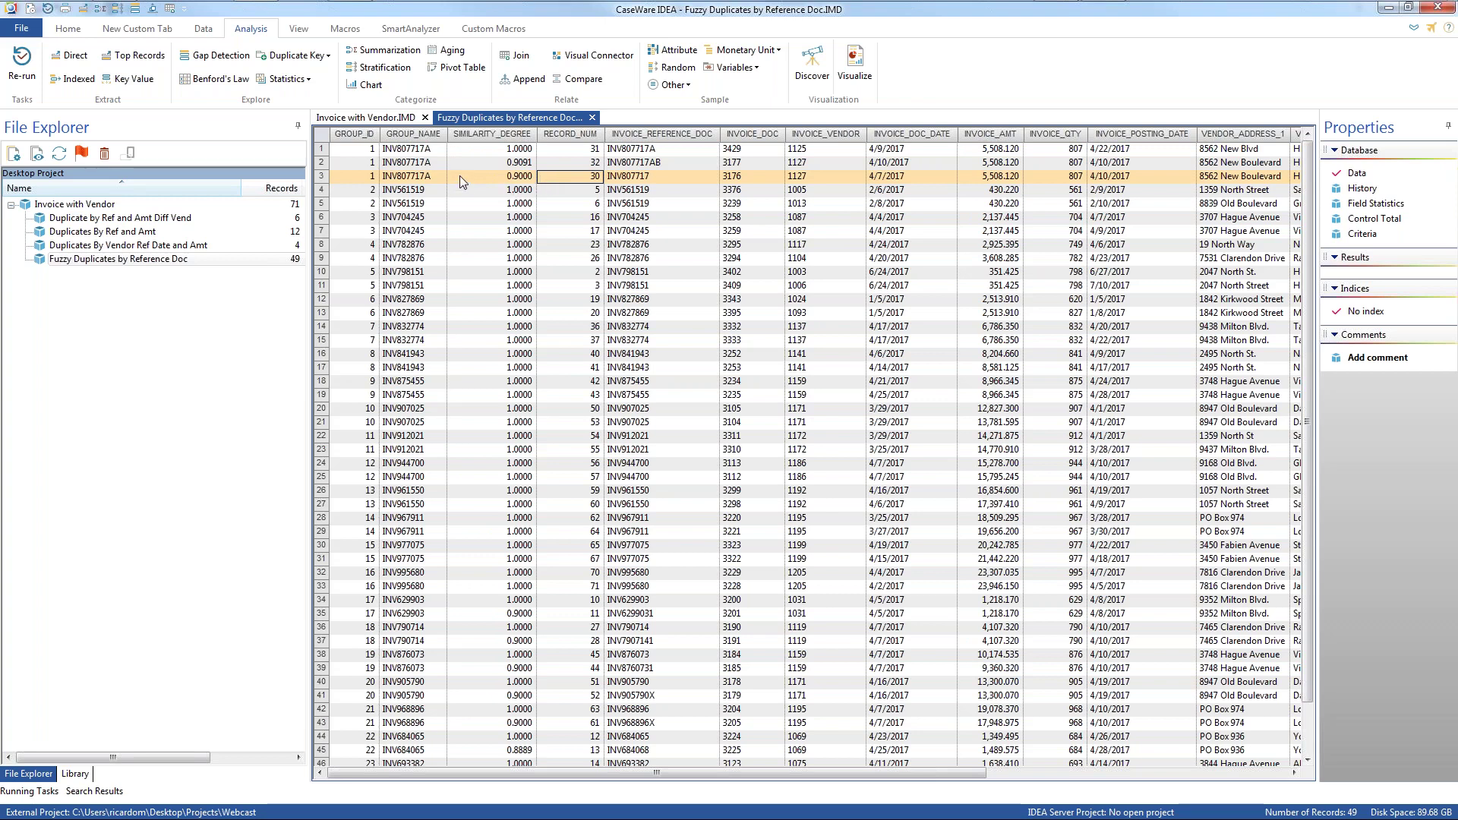
left_click_drag(586, 149, 582, 173)
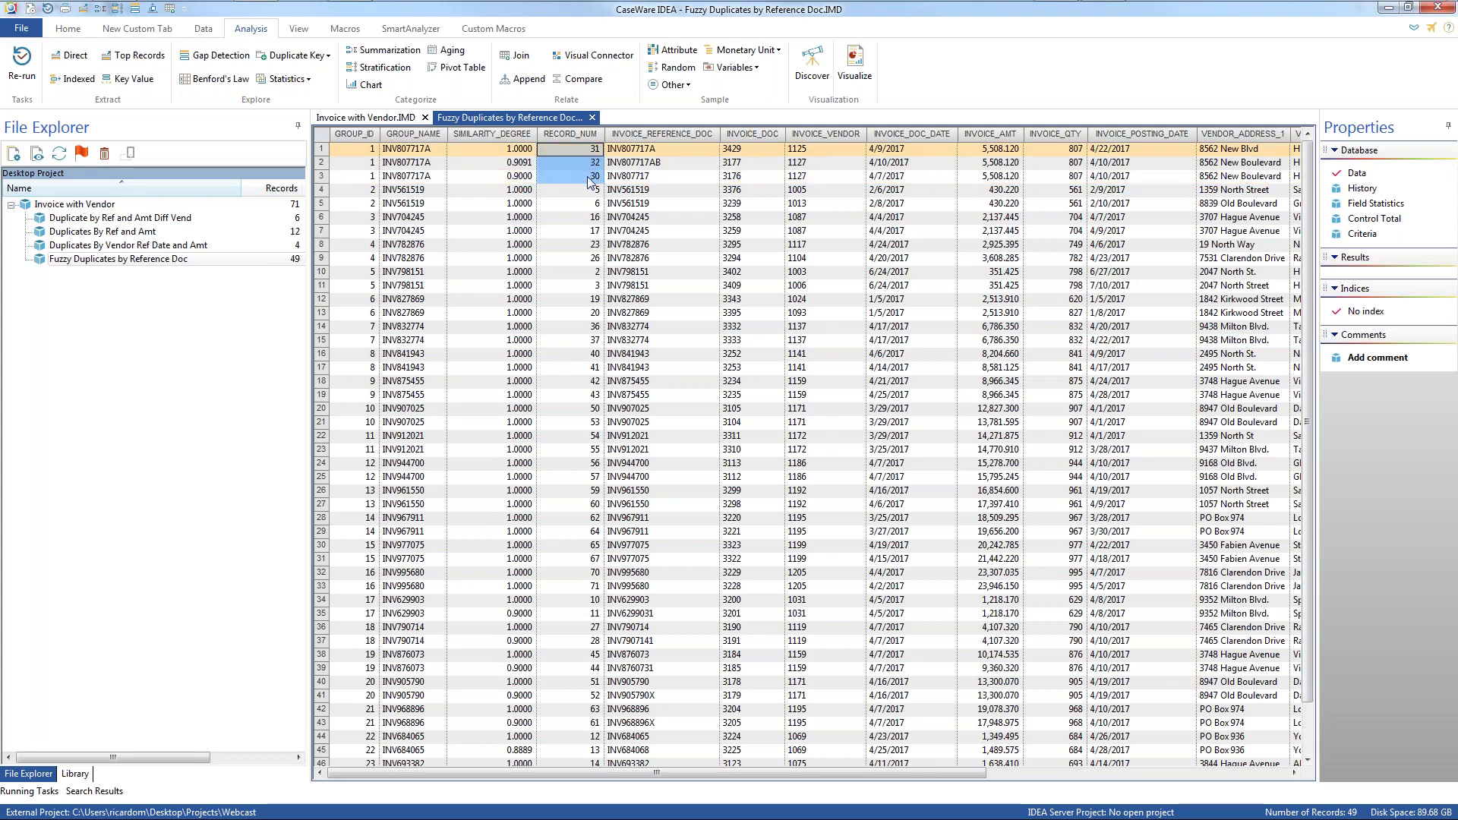
left_click_drag(662, 150, 1200, 177)
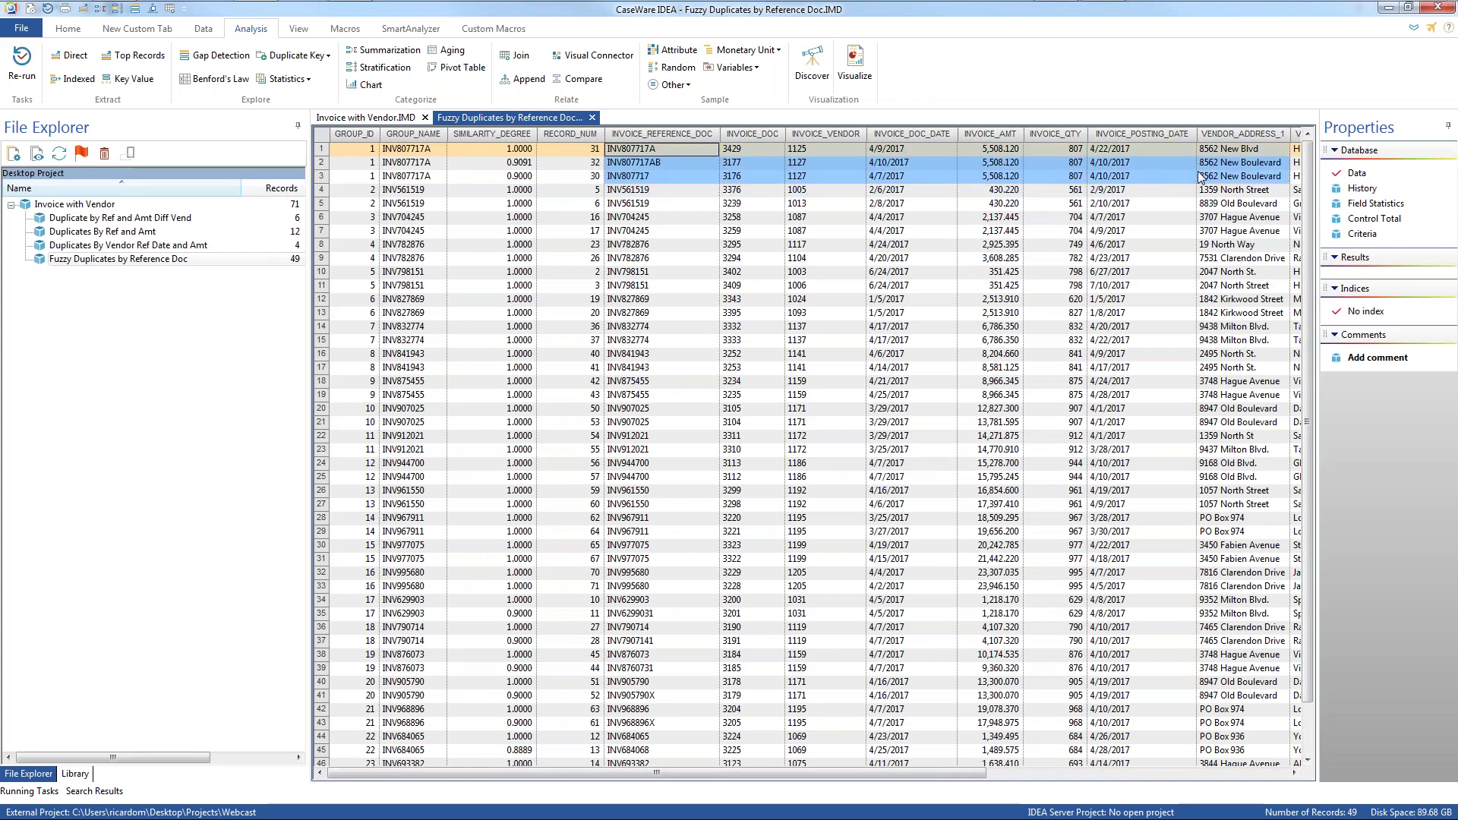
- Check the document dates and amount of the two records in fuzzy group 3
left_click(756, 273)
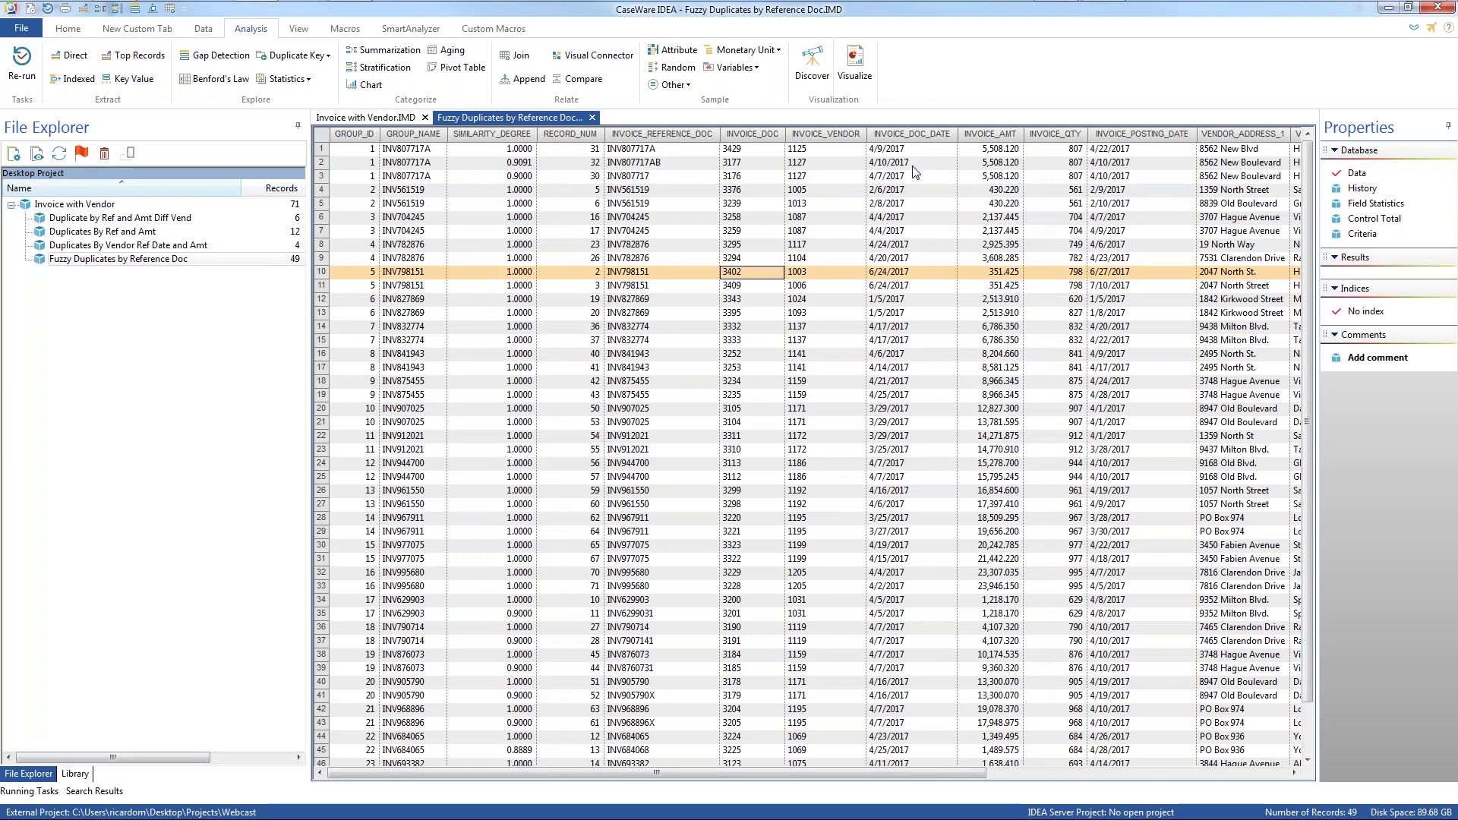
left_click(875, 220)
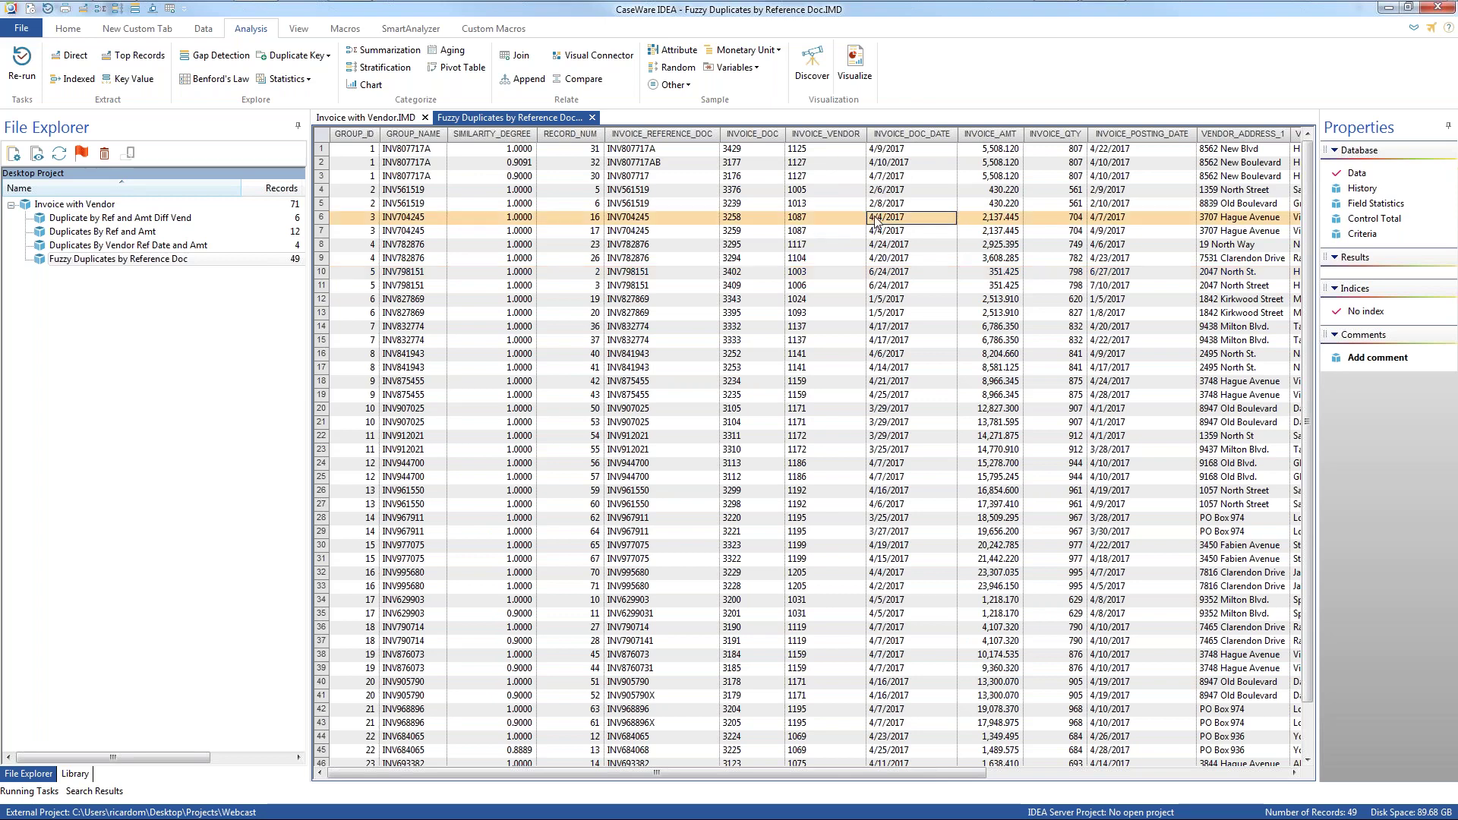
key("Down")
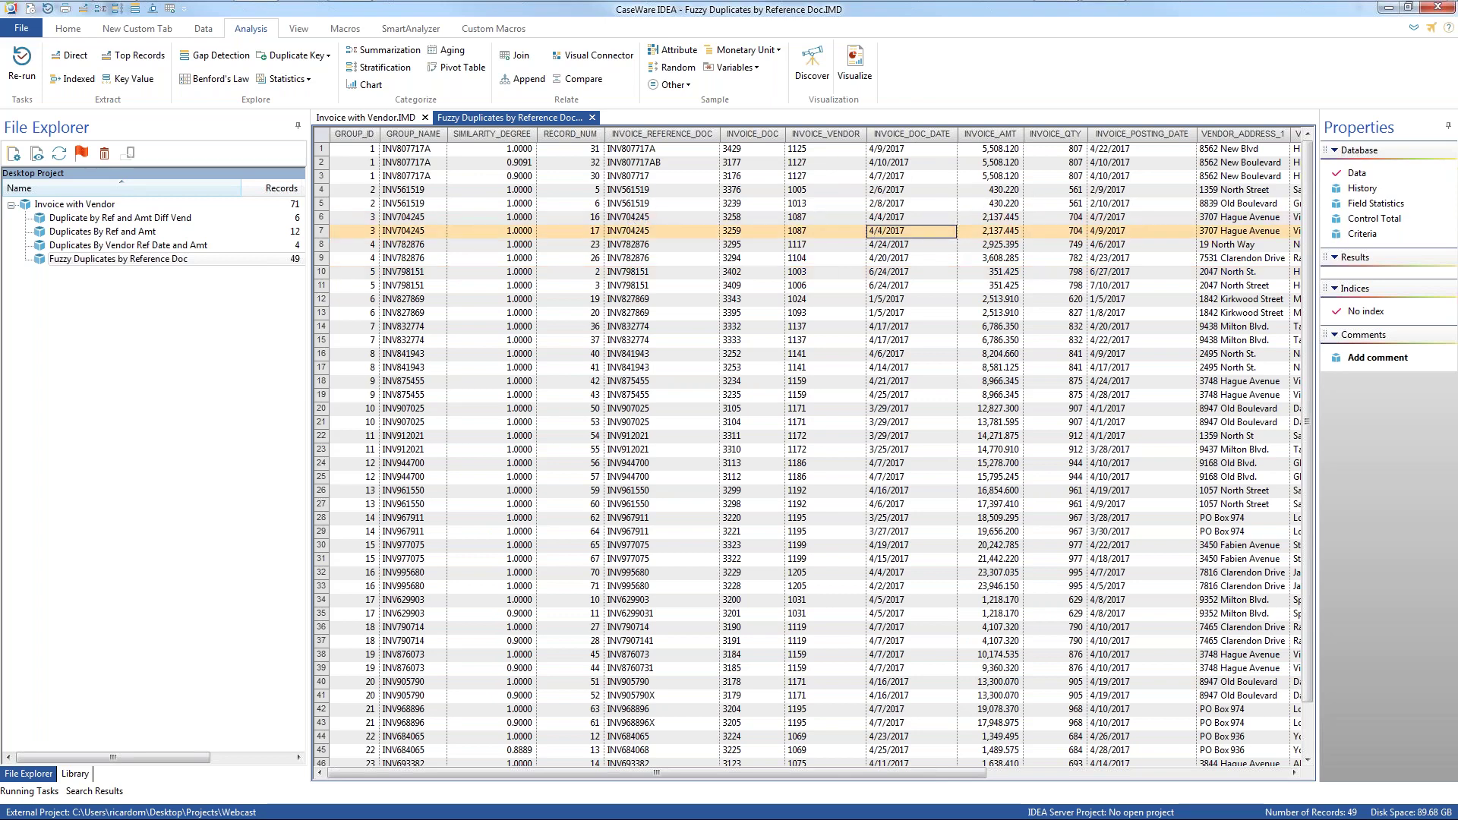
left_click(985, 228)
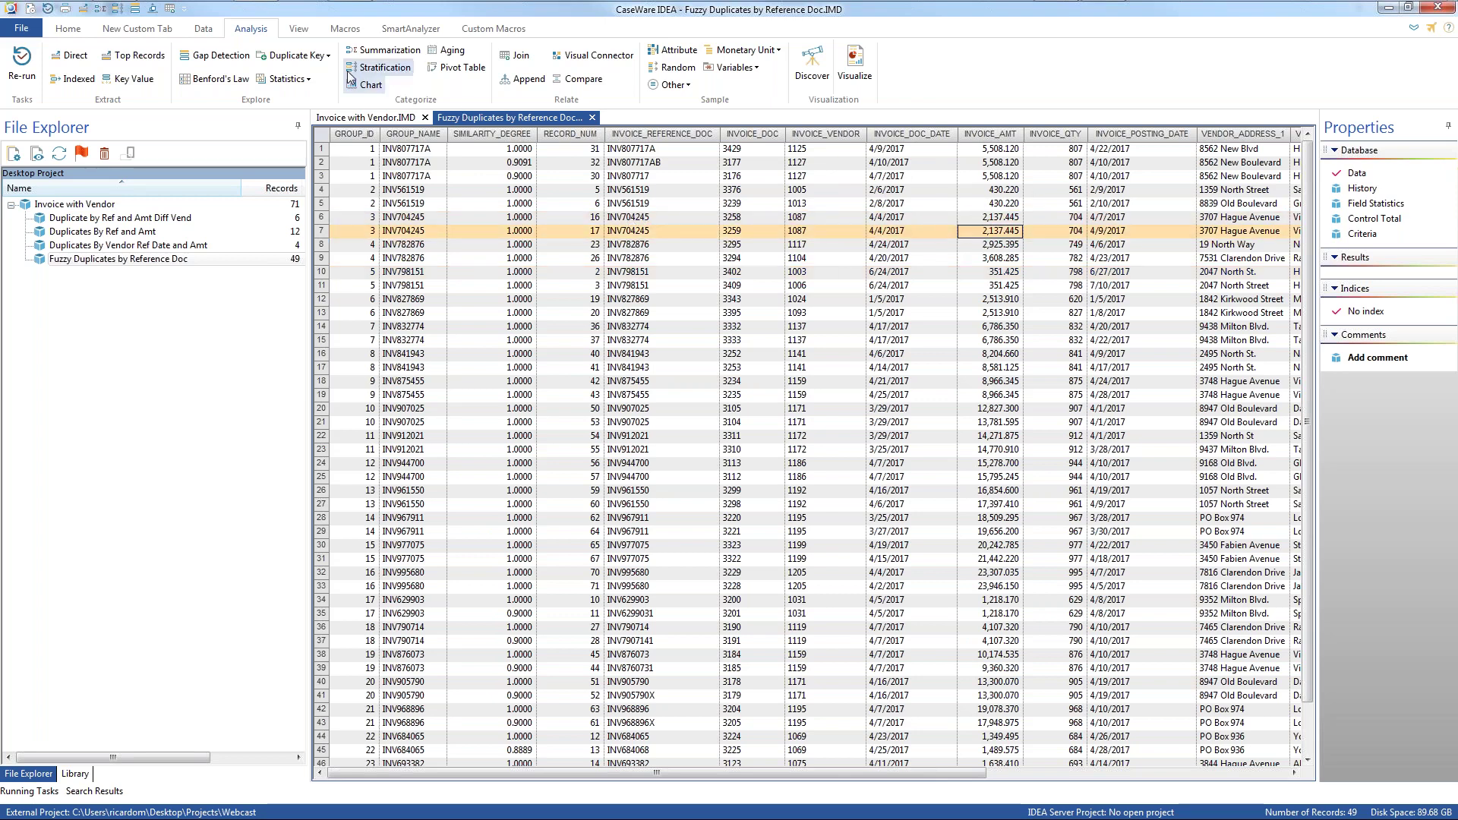
- Define a Duplicate Key Detection key for the fuzzy results on INVOICE_DOC_DATE and INVOICE_AMT, both ascending
left_click(275, 56)
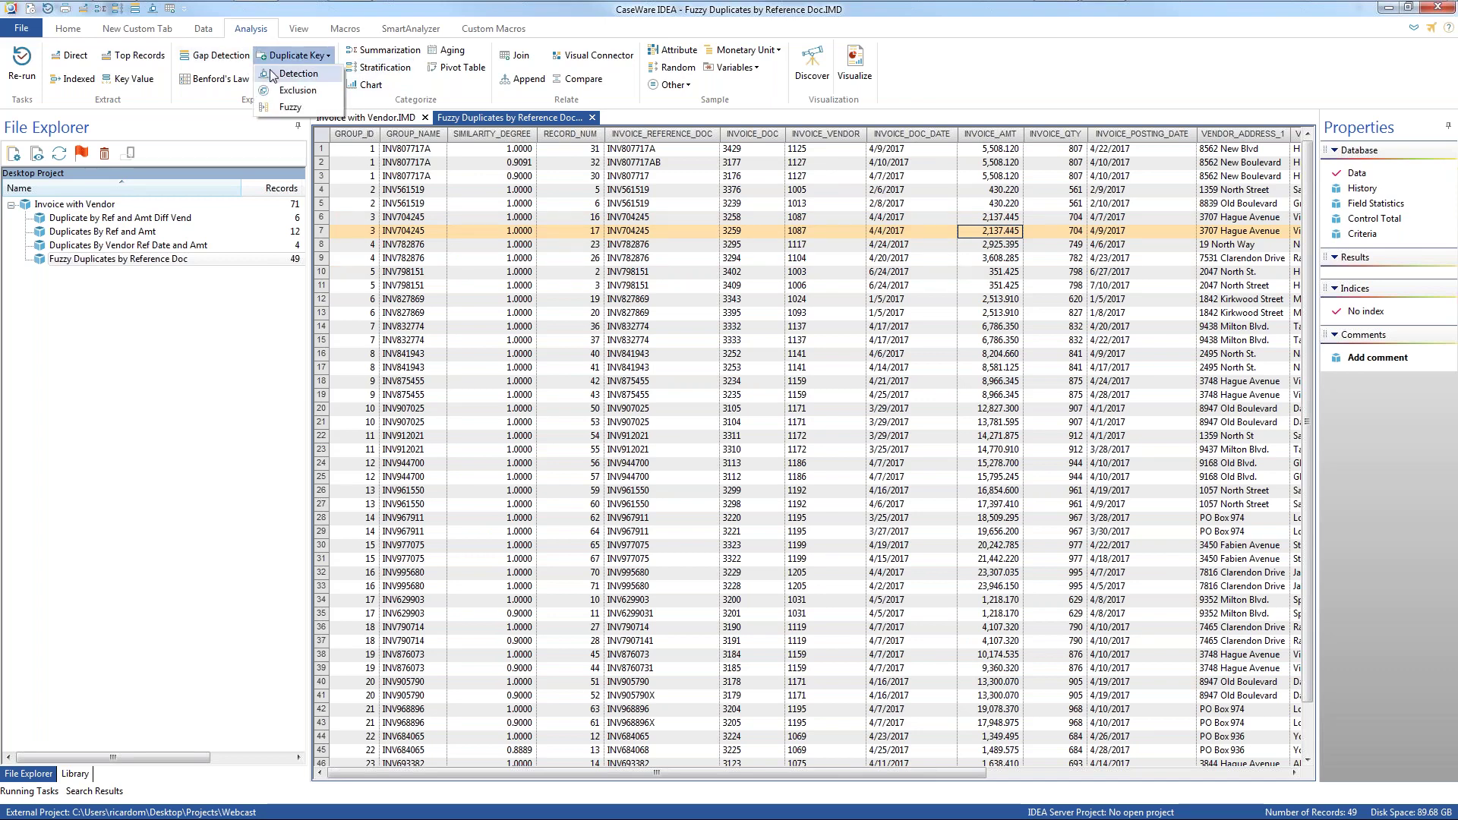
left_click(293, 73)
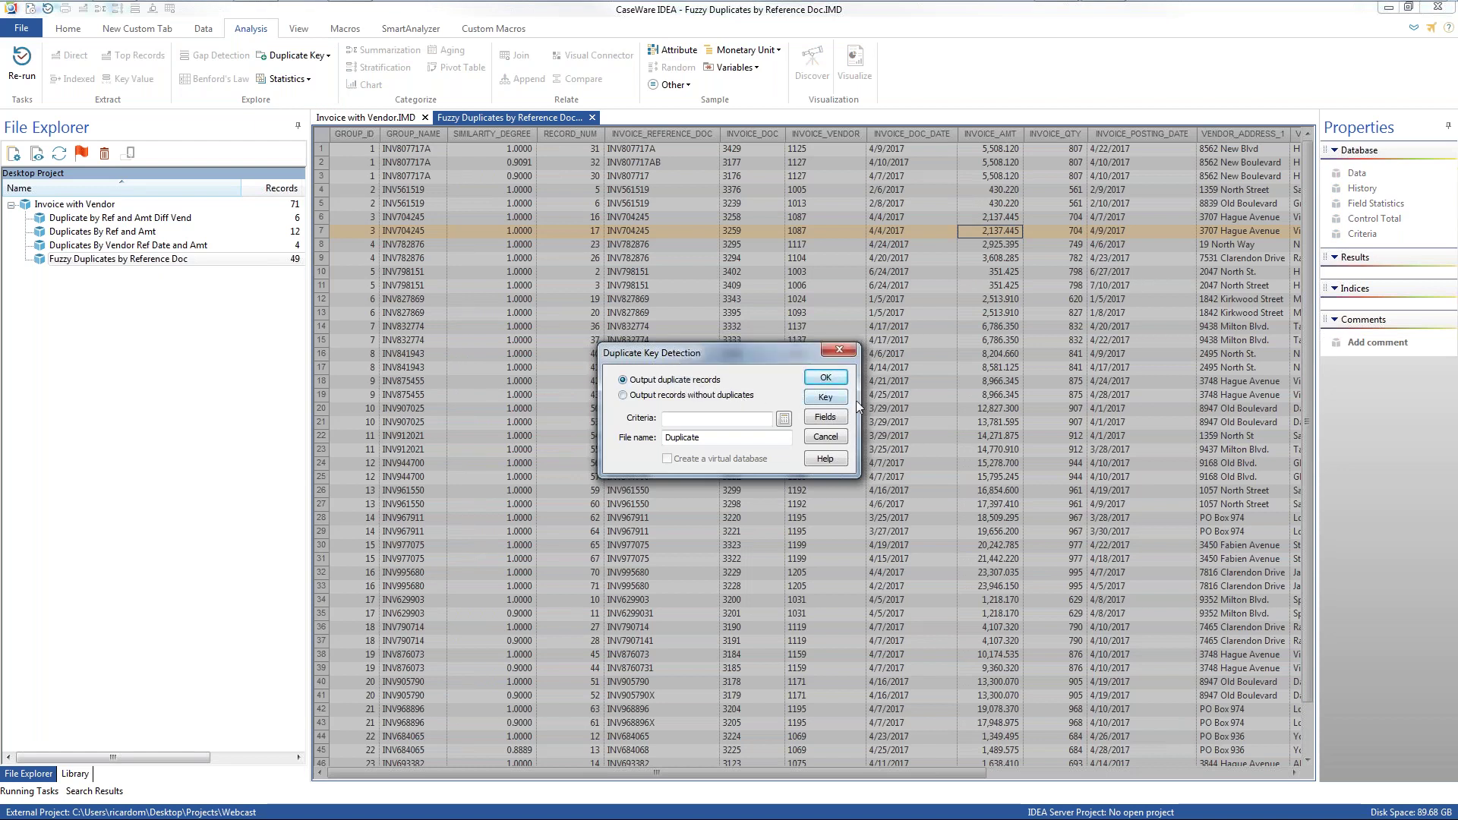
left_click(825, 397)
left_click(716, 391)
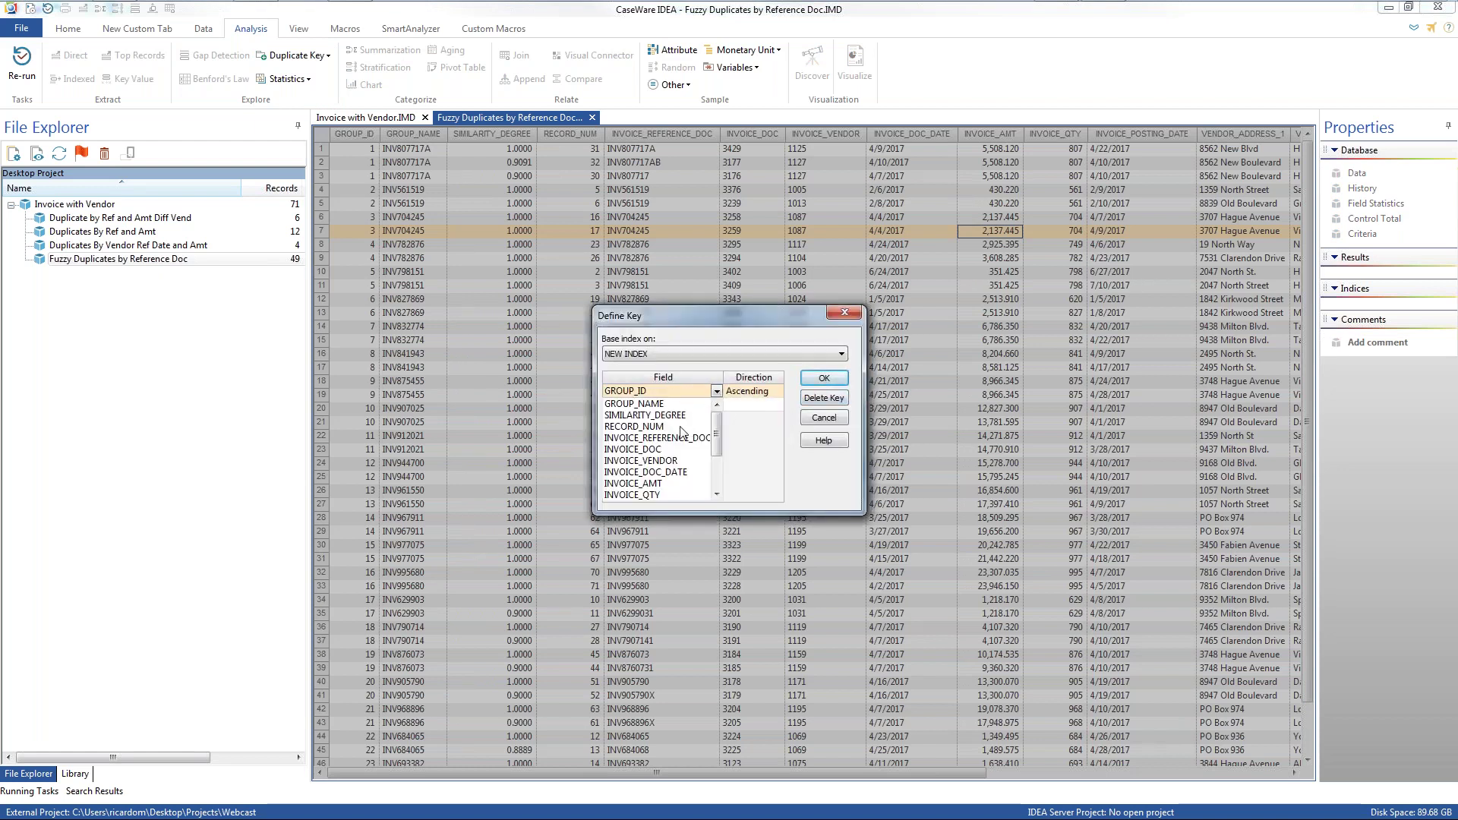
left_click(642, 451)
left_click(716, 392)
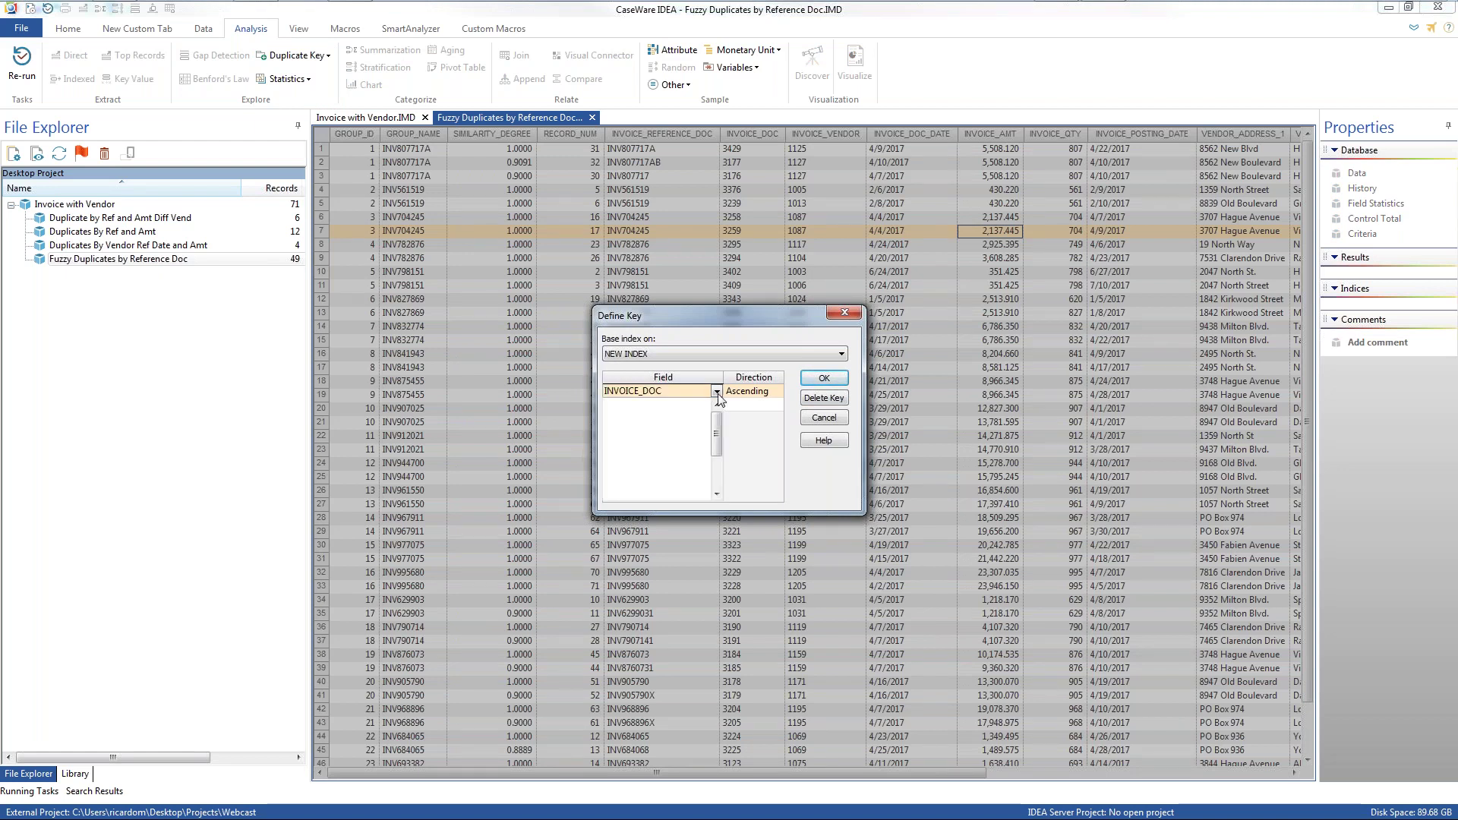
left_click(682, 472)
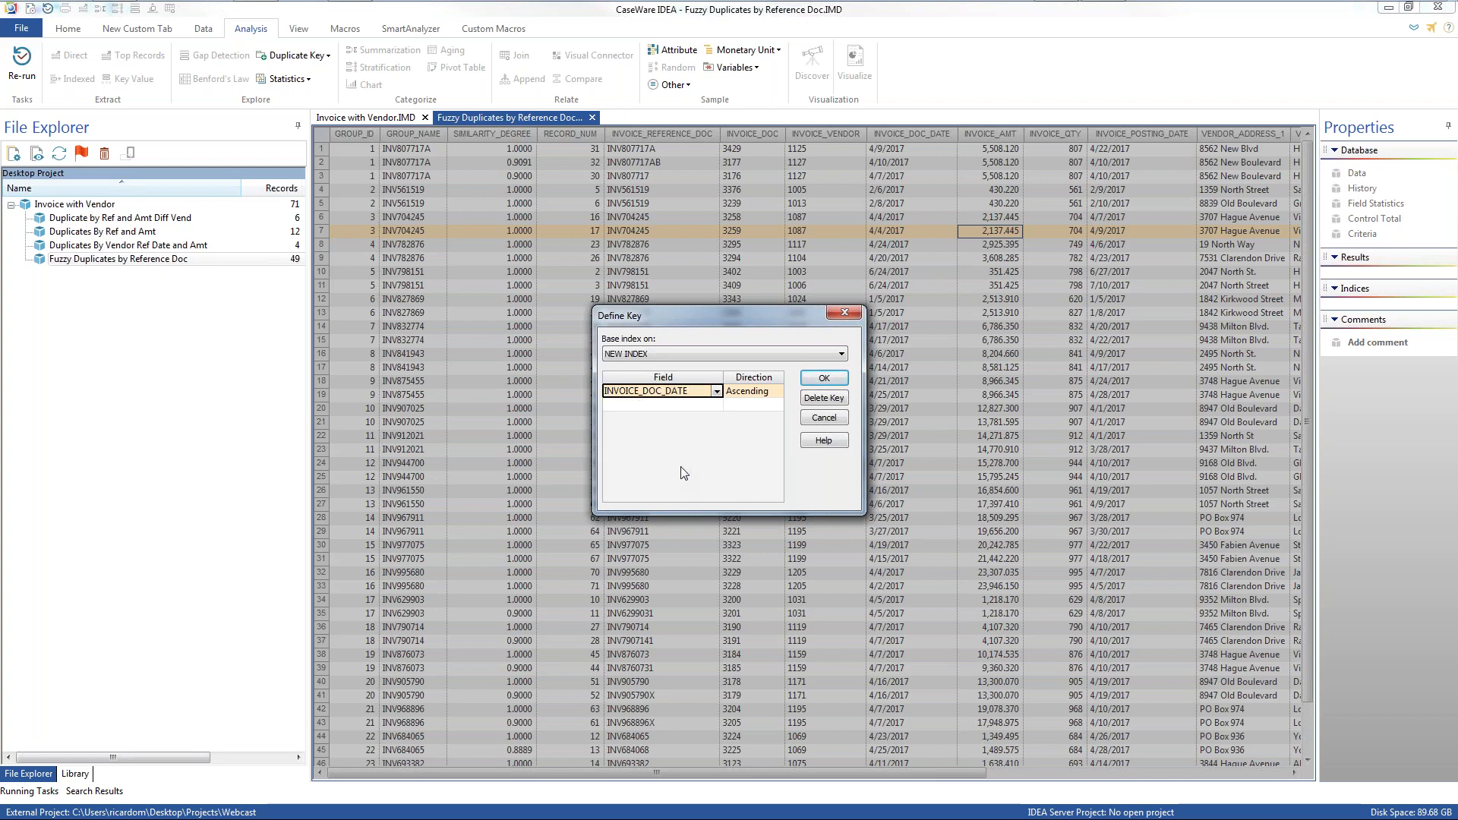
left_click(717, 409)
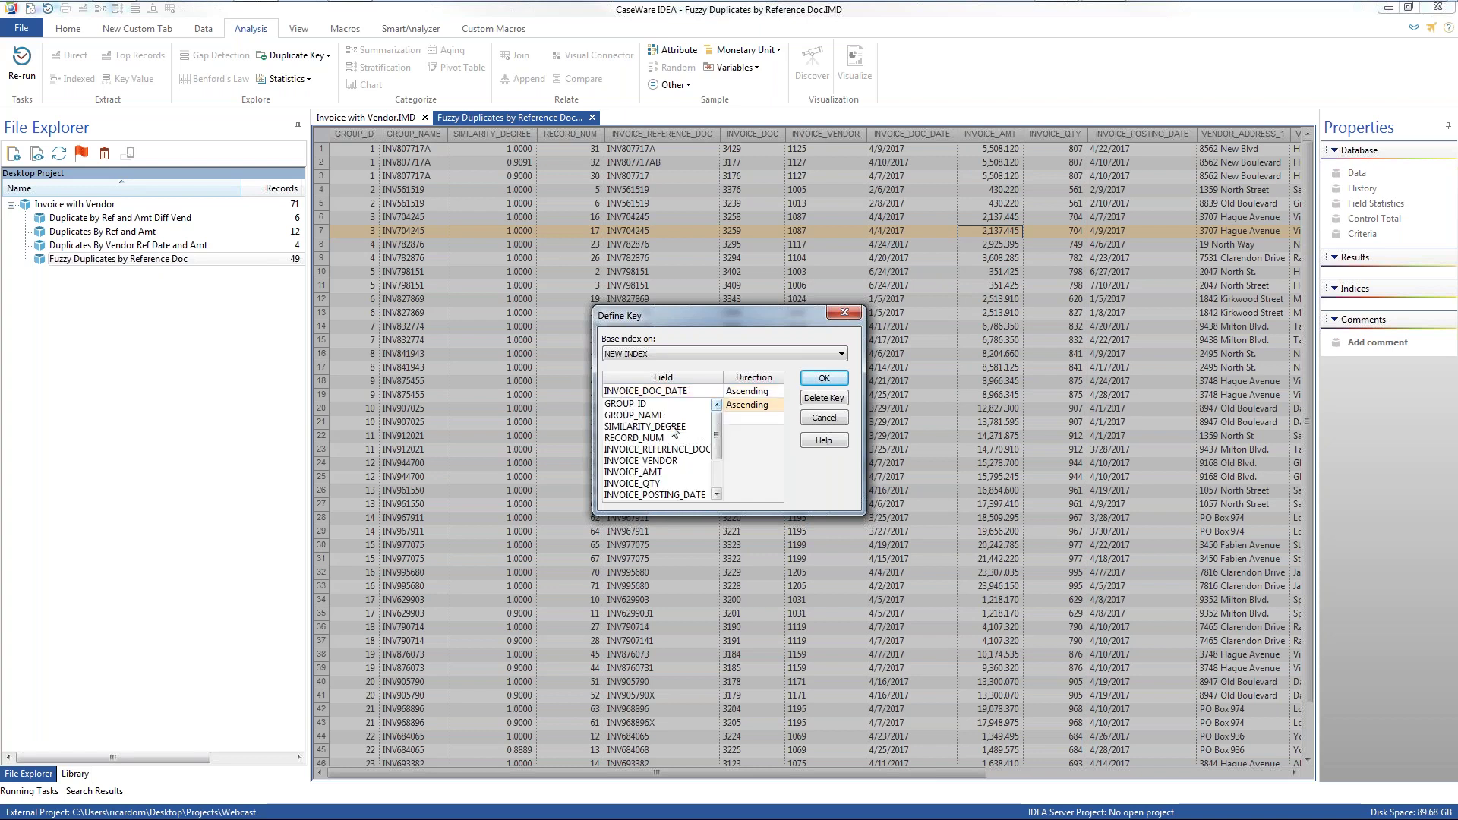
left_click(652, 472)
left_click(820, 380)
- Run the duplicate key detection with output file name Fuzzy Duplicate with Same Date and Amt
left_click(741, 437)
type("Fyzz")
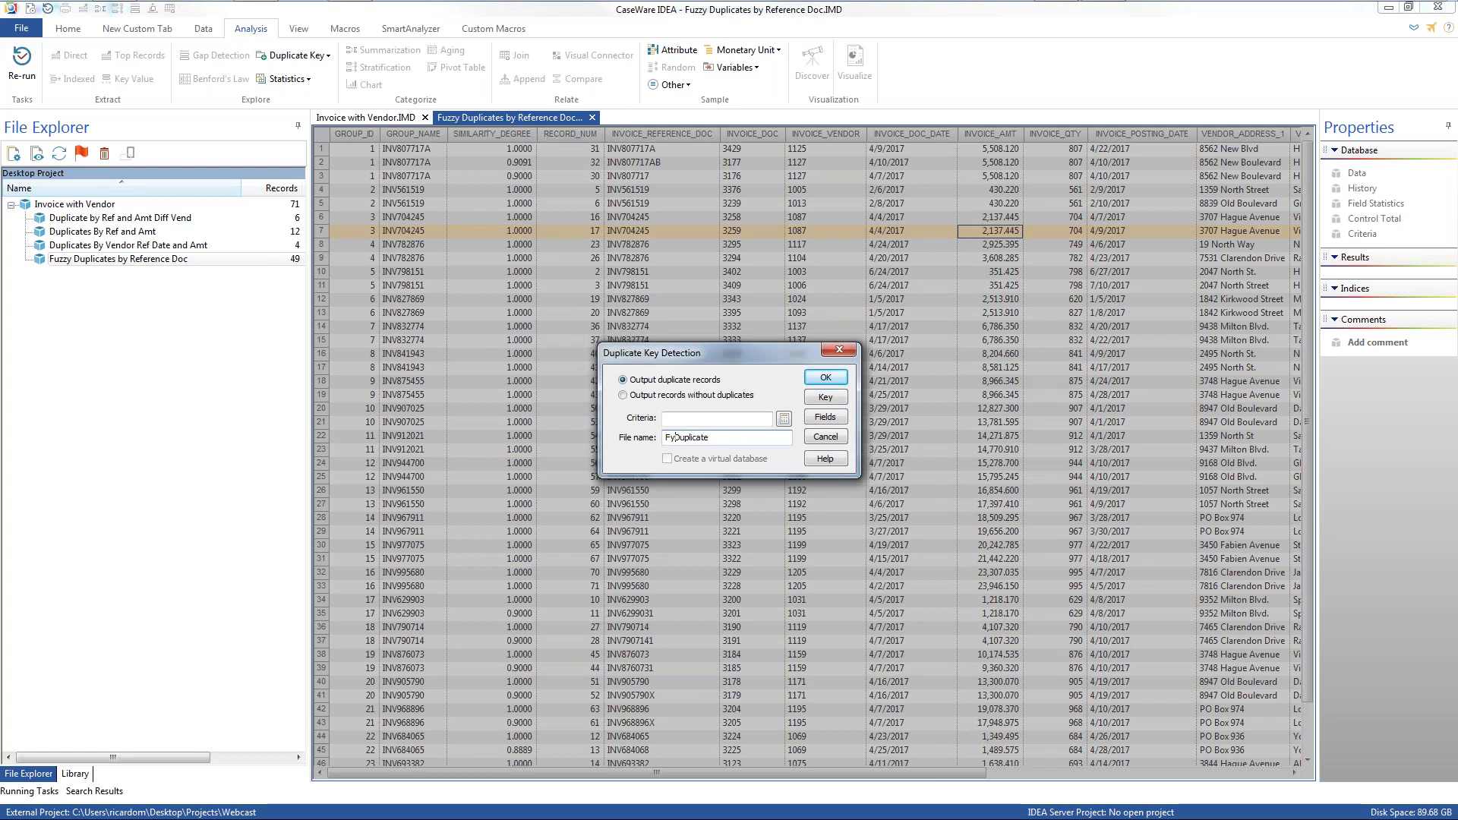
key("BackSpace")
key("BackSpace")
key("BackSpace")
type("uzzy")
type(" e and Amt")
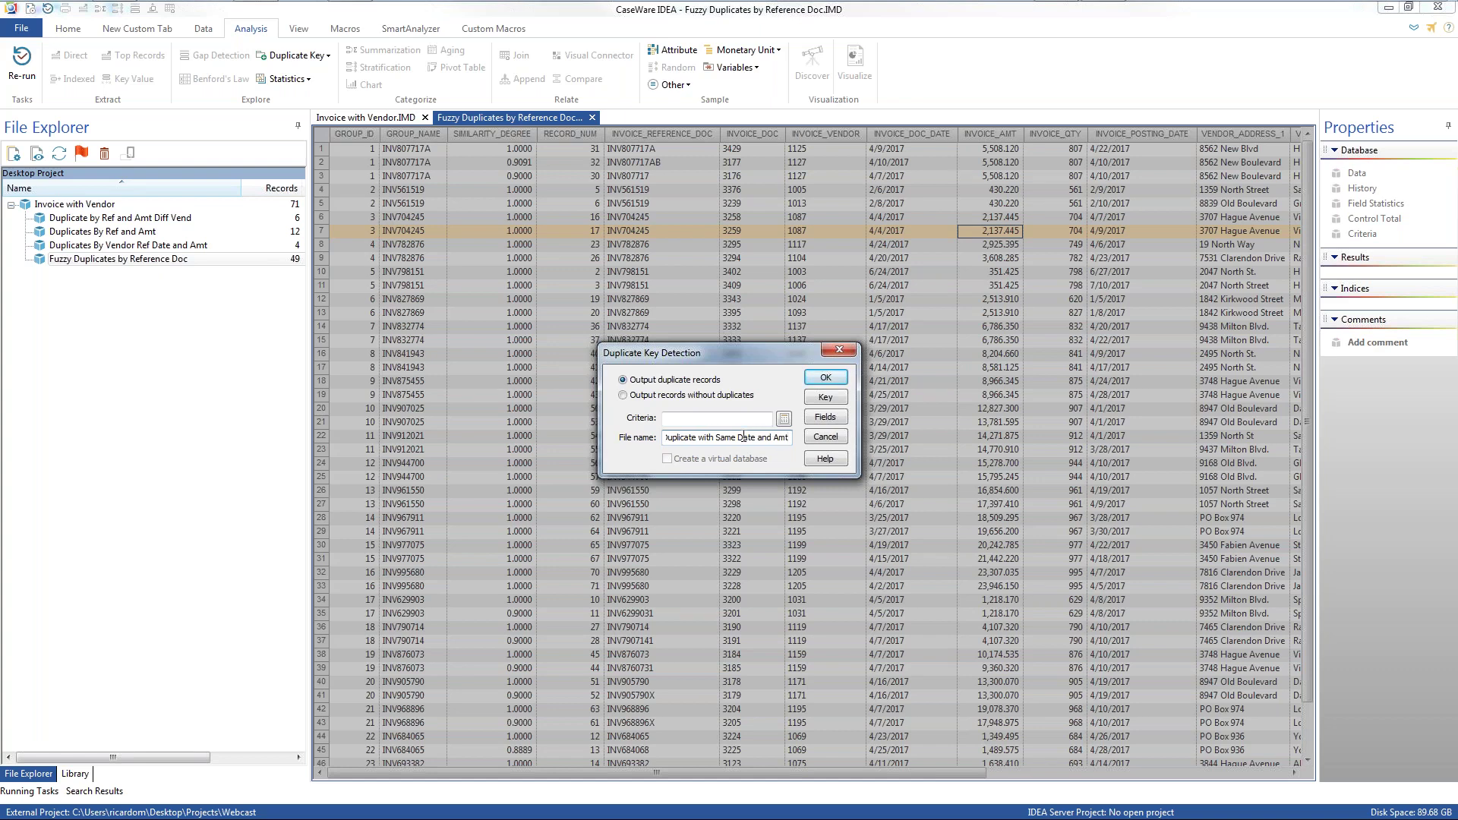
left_click(825, 377)
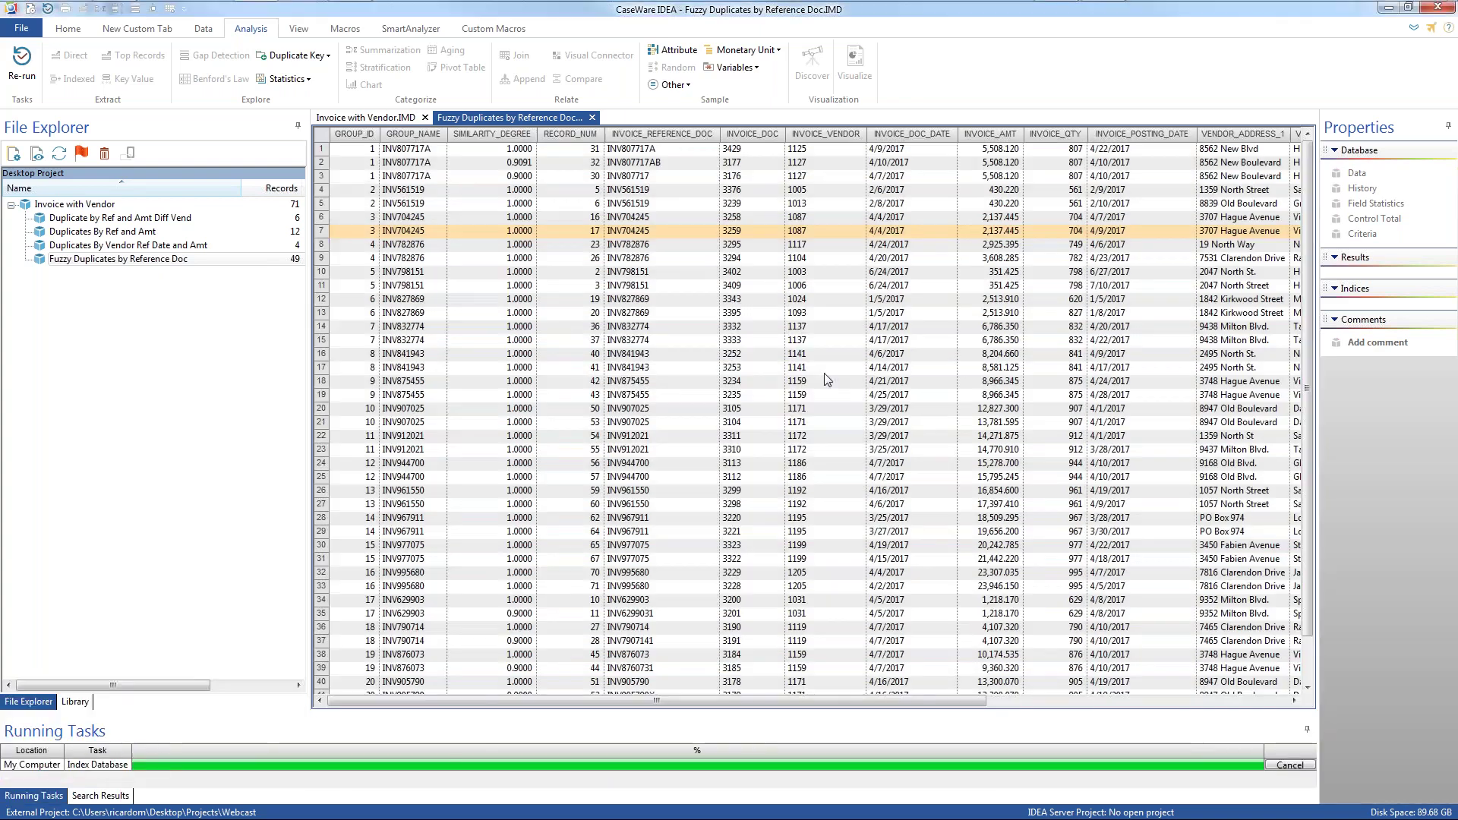
- Review the group, reference document and document date fields of the fuzzy duplicates with the same date and amount
left_click_drag(356, 150, 630, 331)
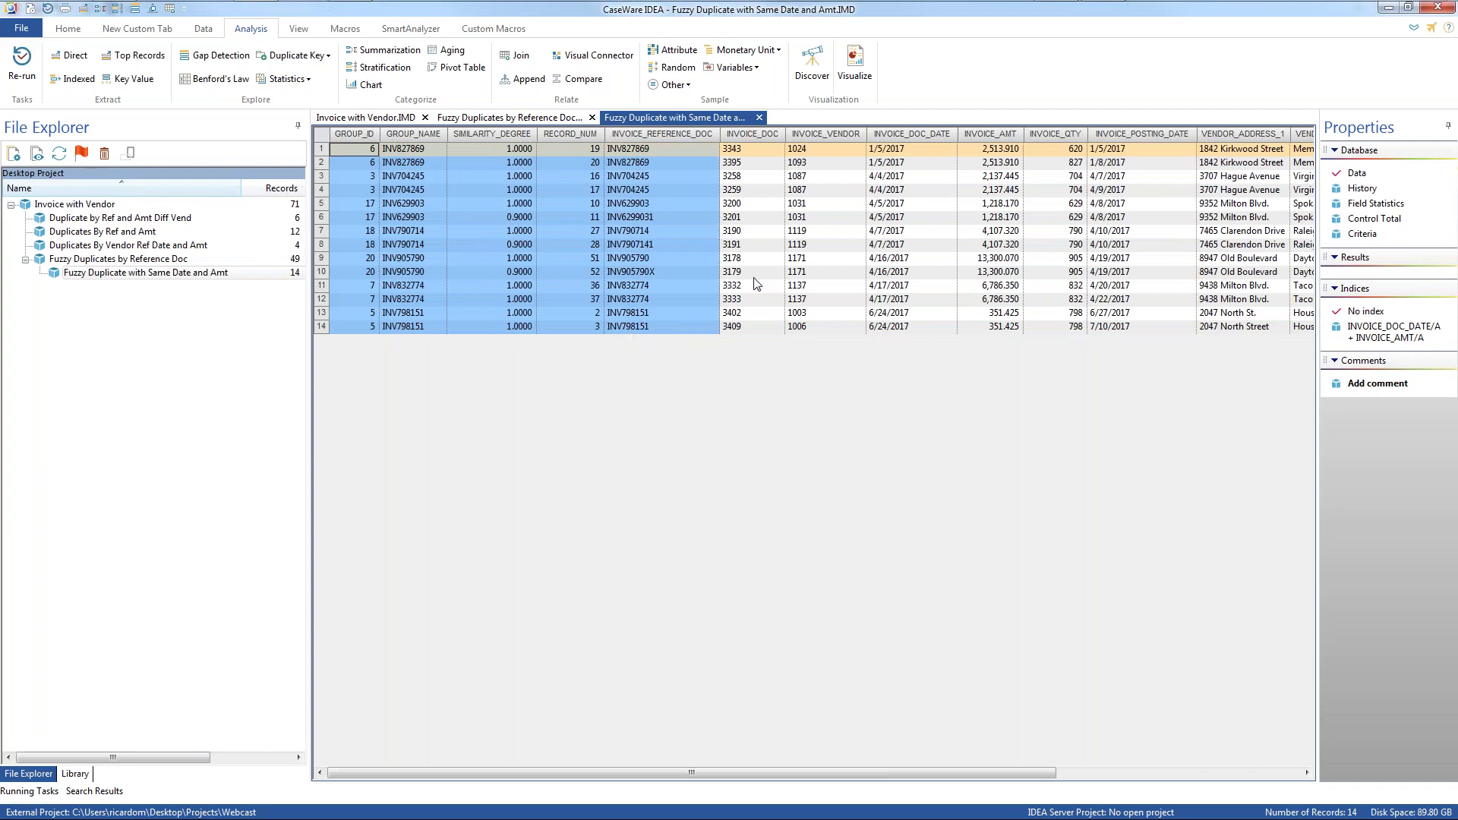
left_click_drag(896, 154, 901, 318)
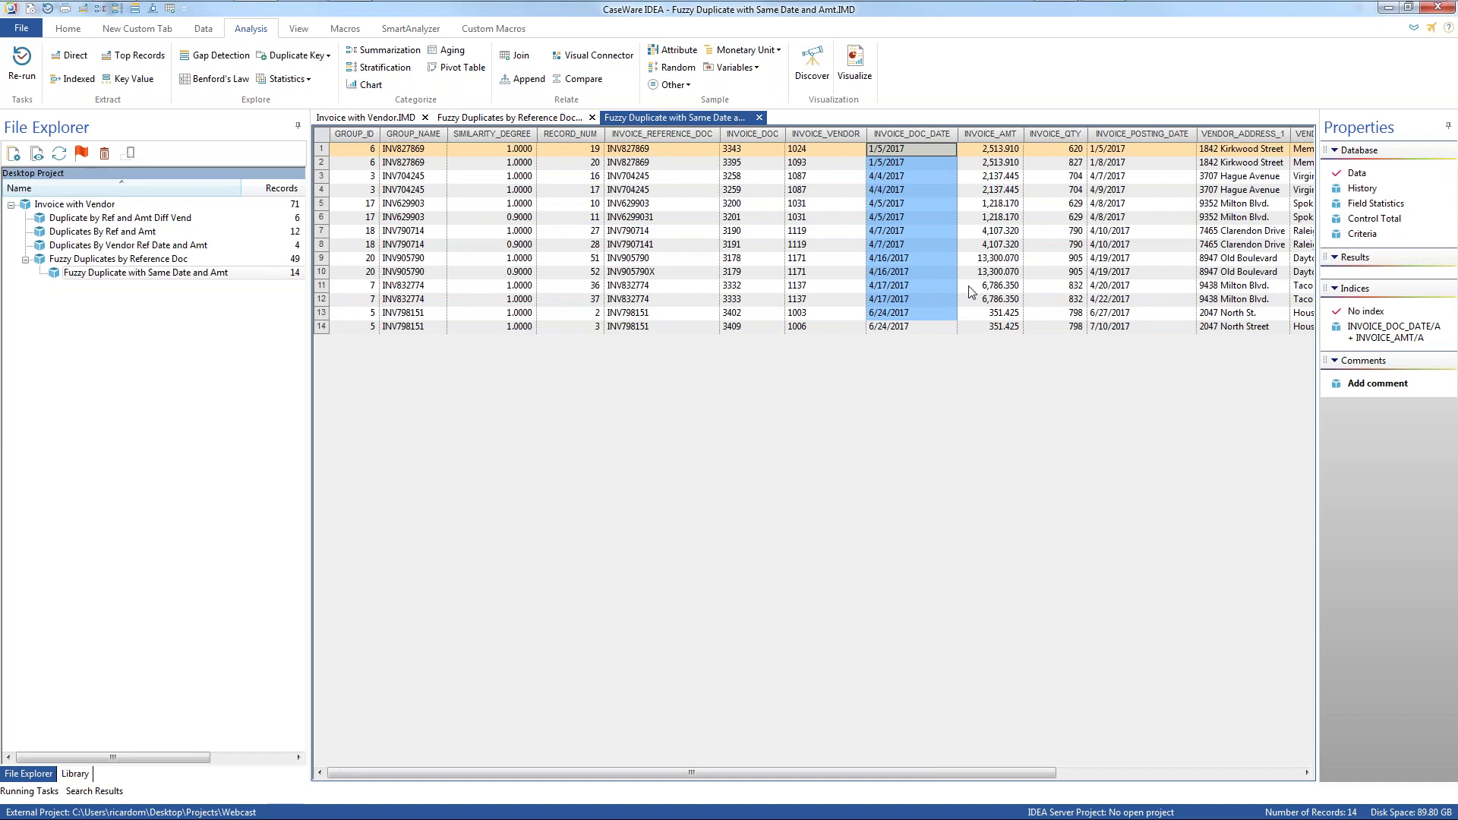
double_click(506, 335)
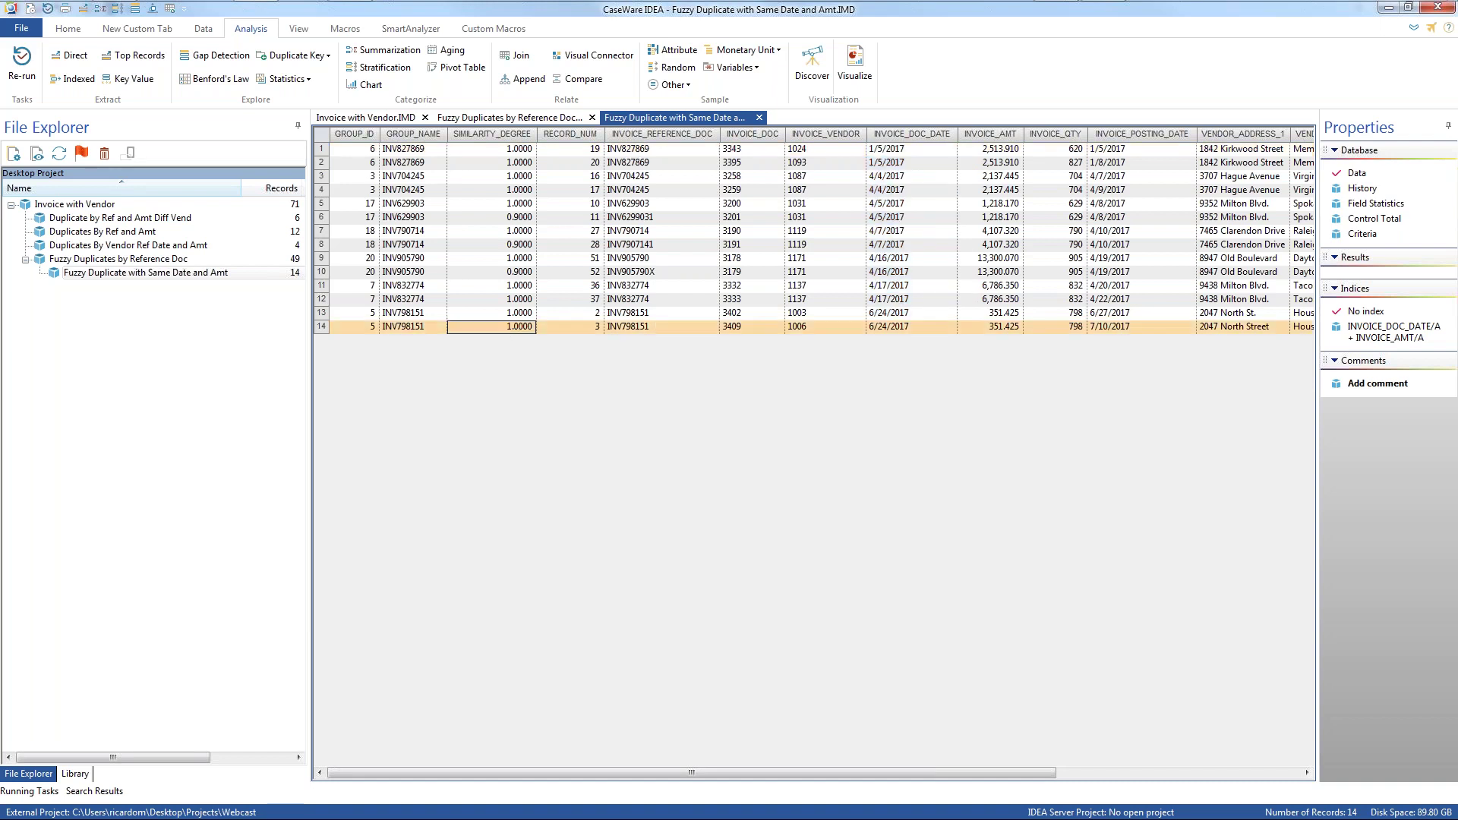
key("Escape")
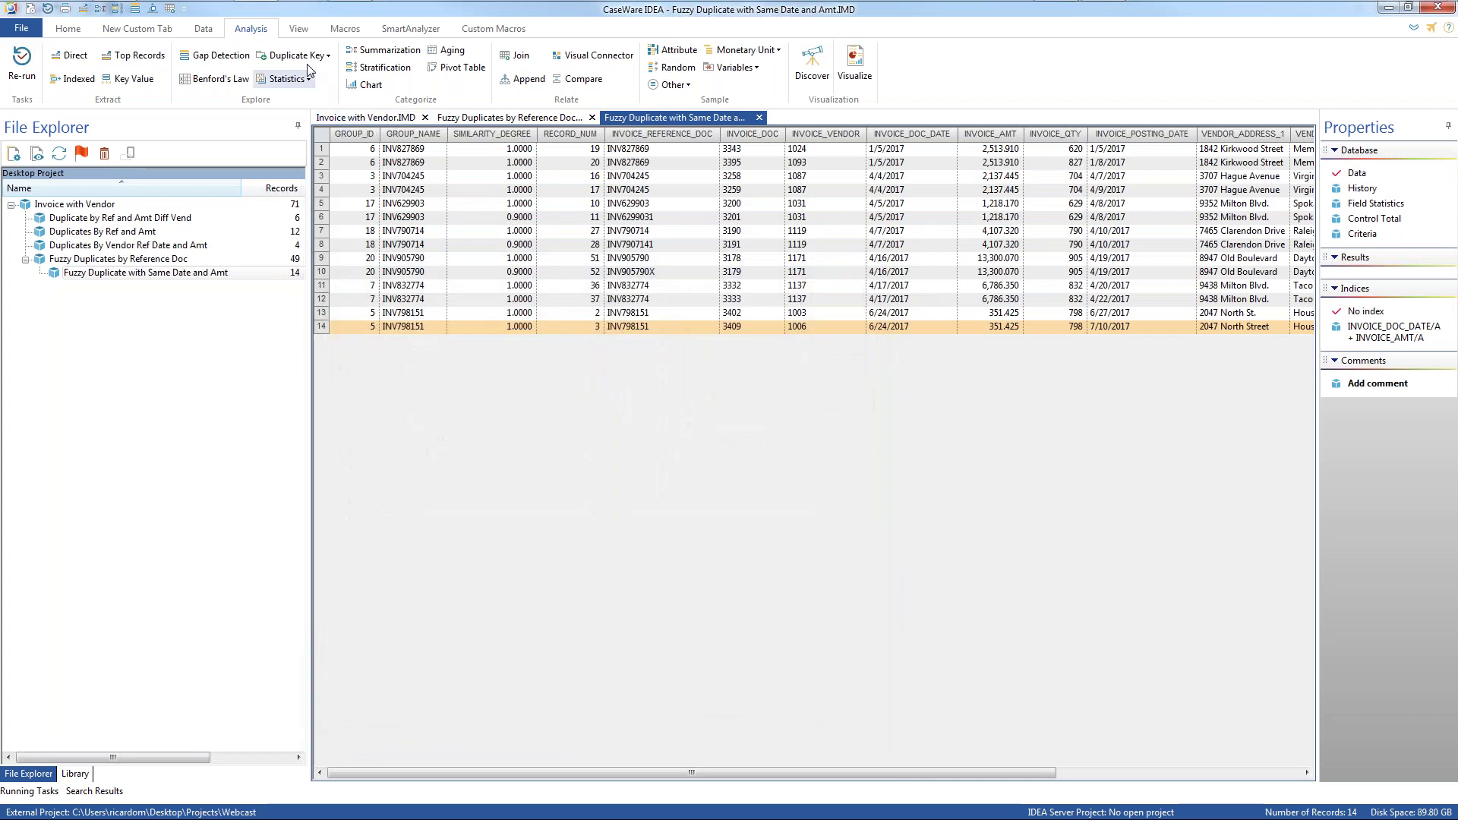
left_click(295, 55)
left_click(304, 78)
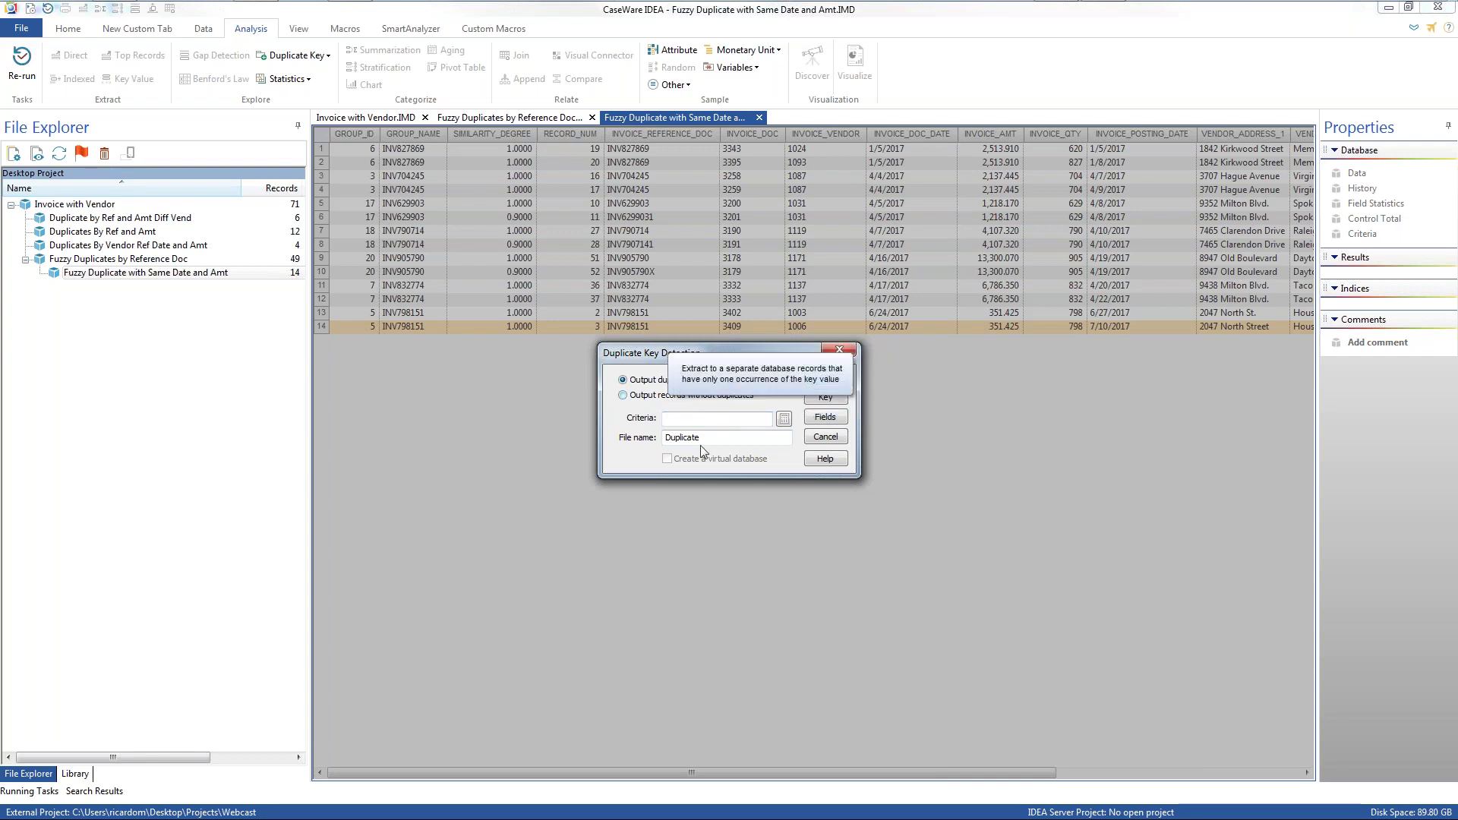
left_click(839, 437)
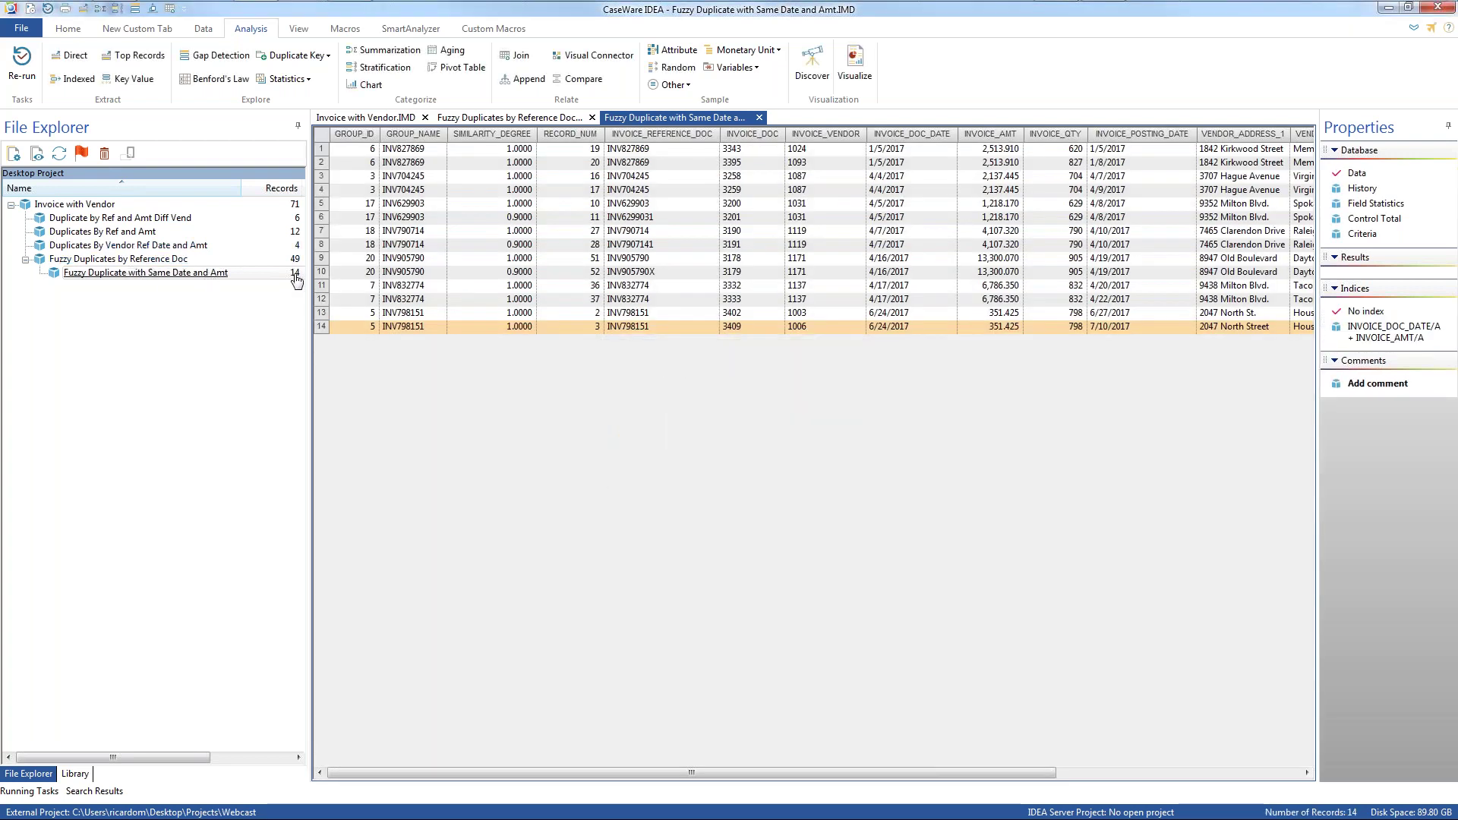
- Rerun Duplicate Key Detection to output records without duplicates into a database named Non-duplicate
left_click(50, 9)
left_click(624, 394)
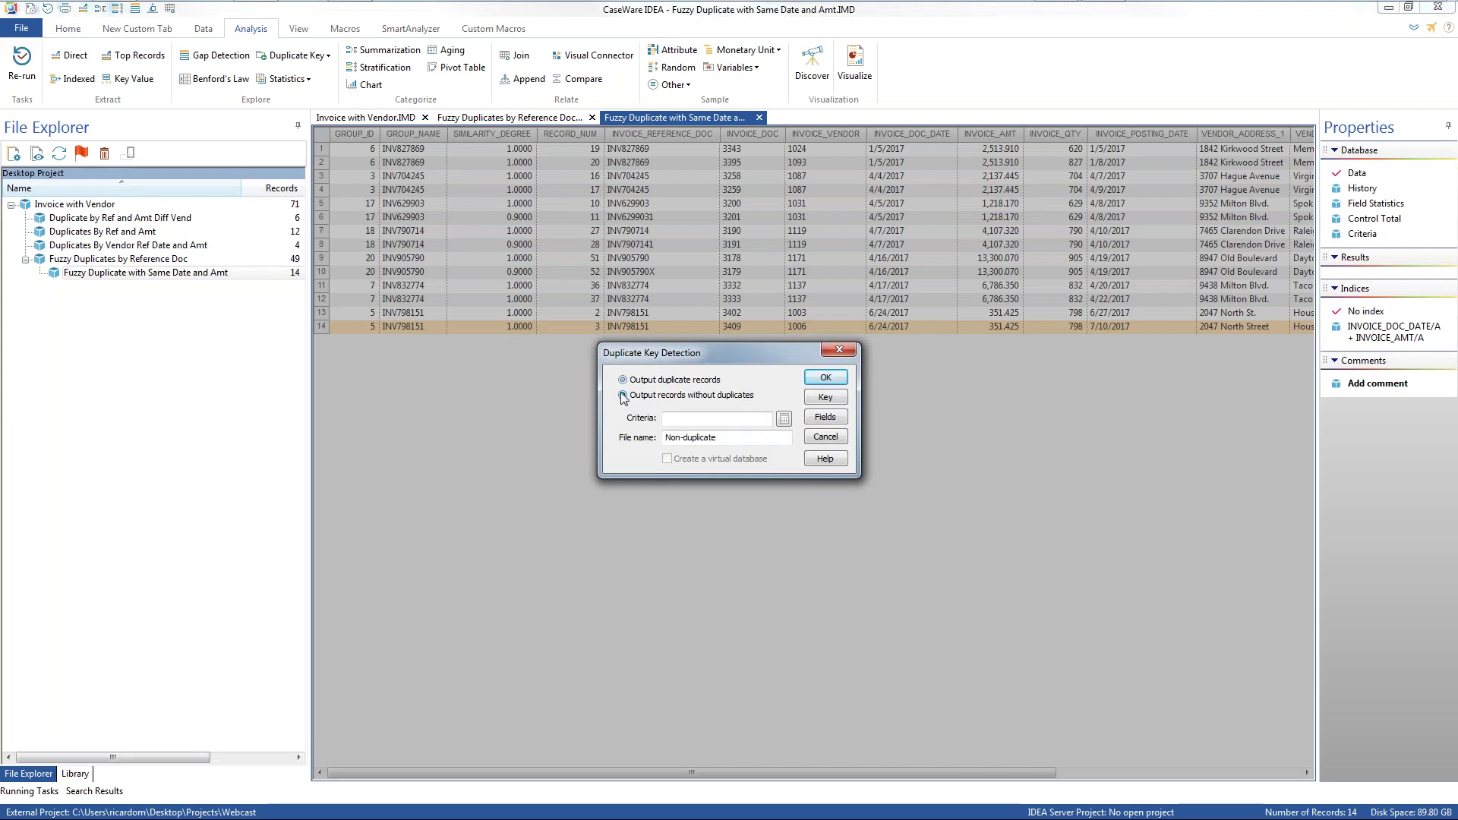
left_click(821, 377)
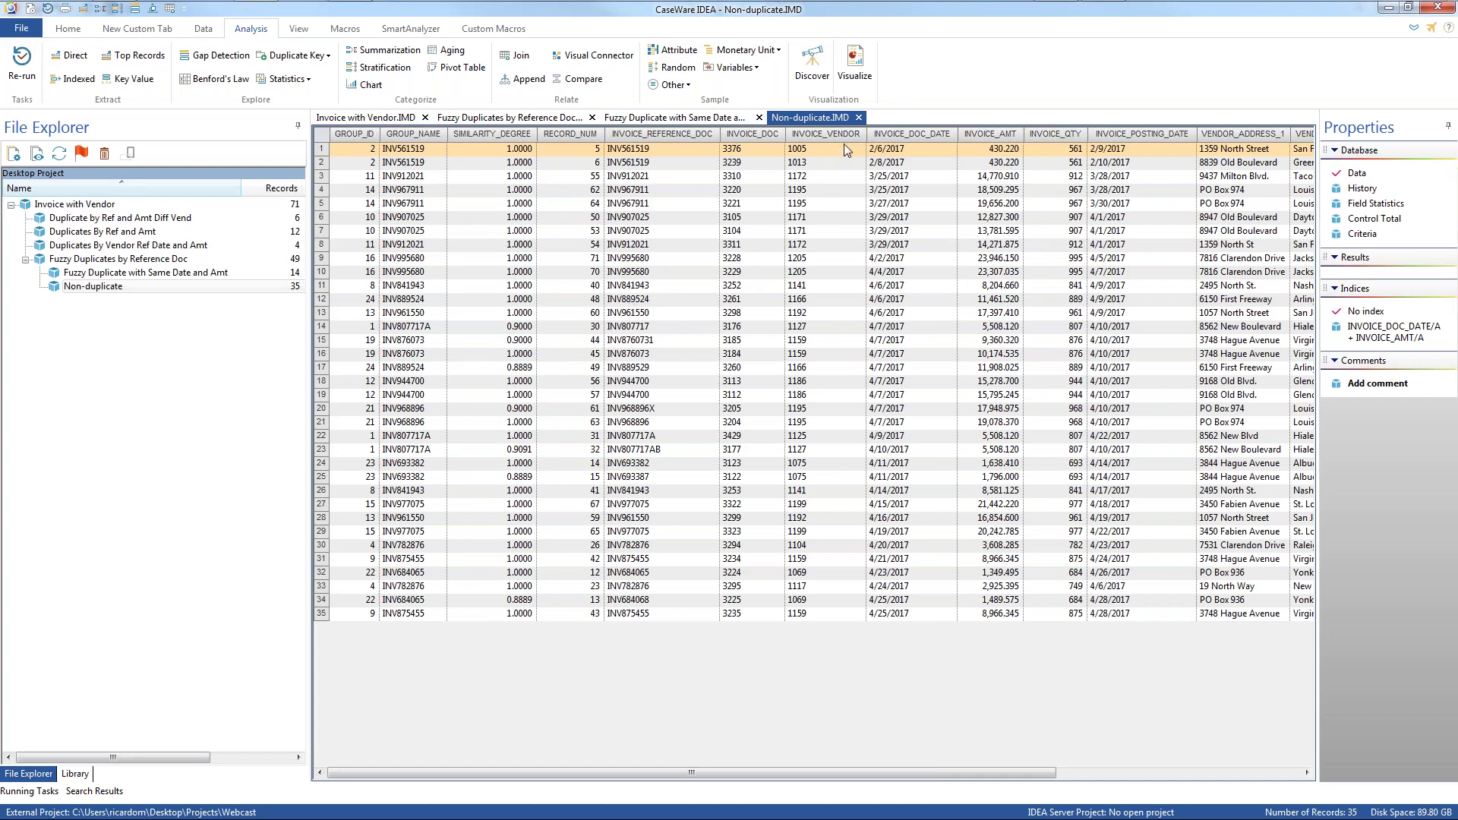
- Close the Non-duplicate and both fuzzy duplicate databases, then reopen Fuzzy Duplicates by Reference Doc
left_click(858, 118)
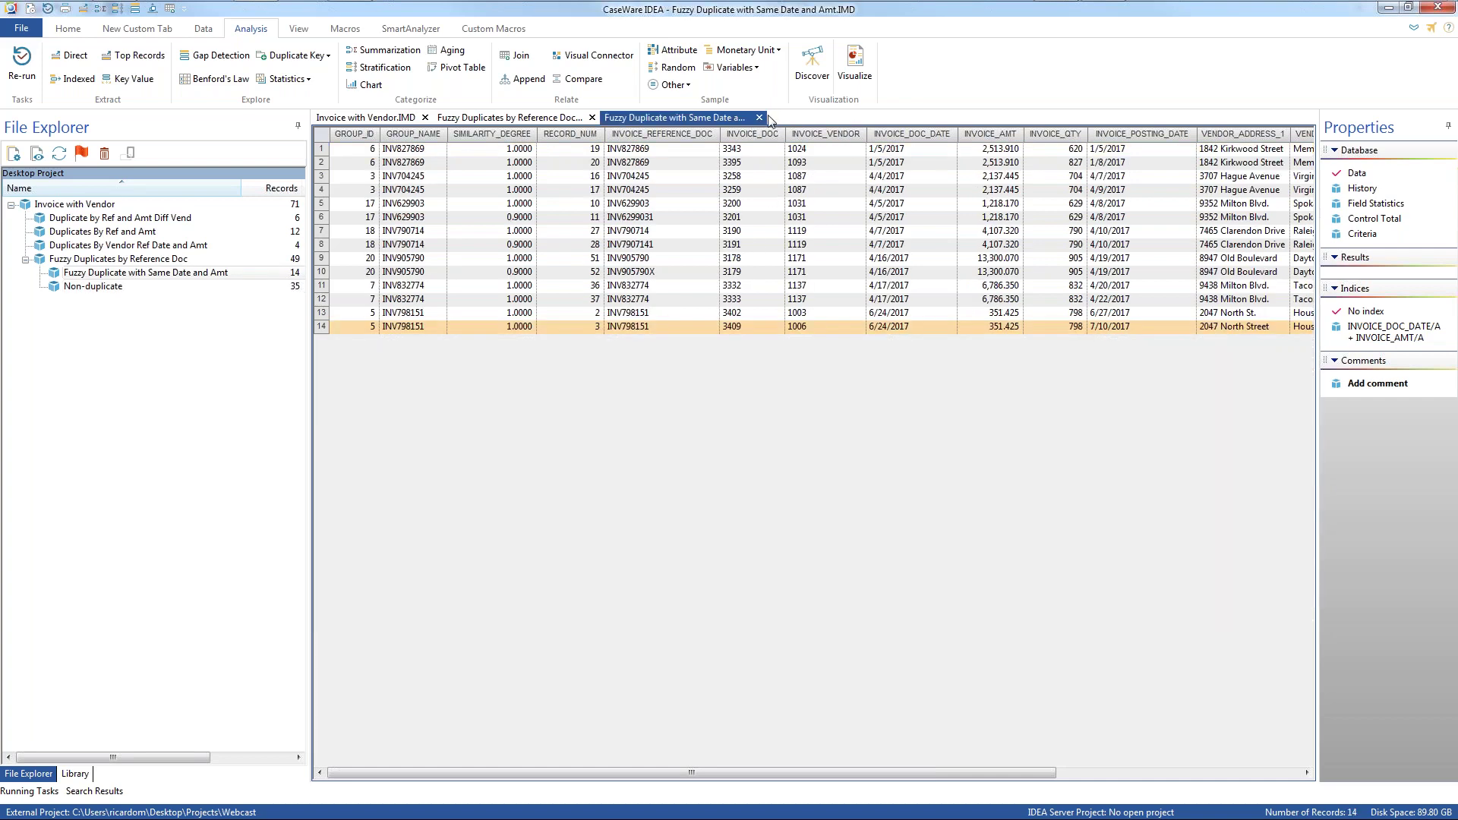
left_click(760, 118)
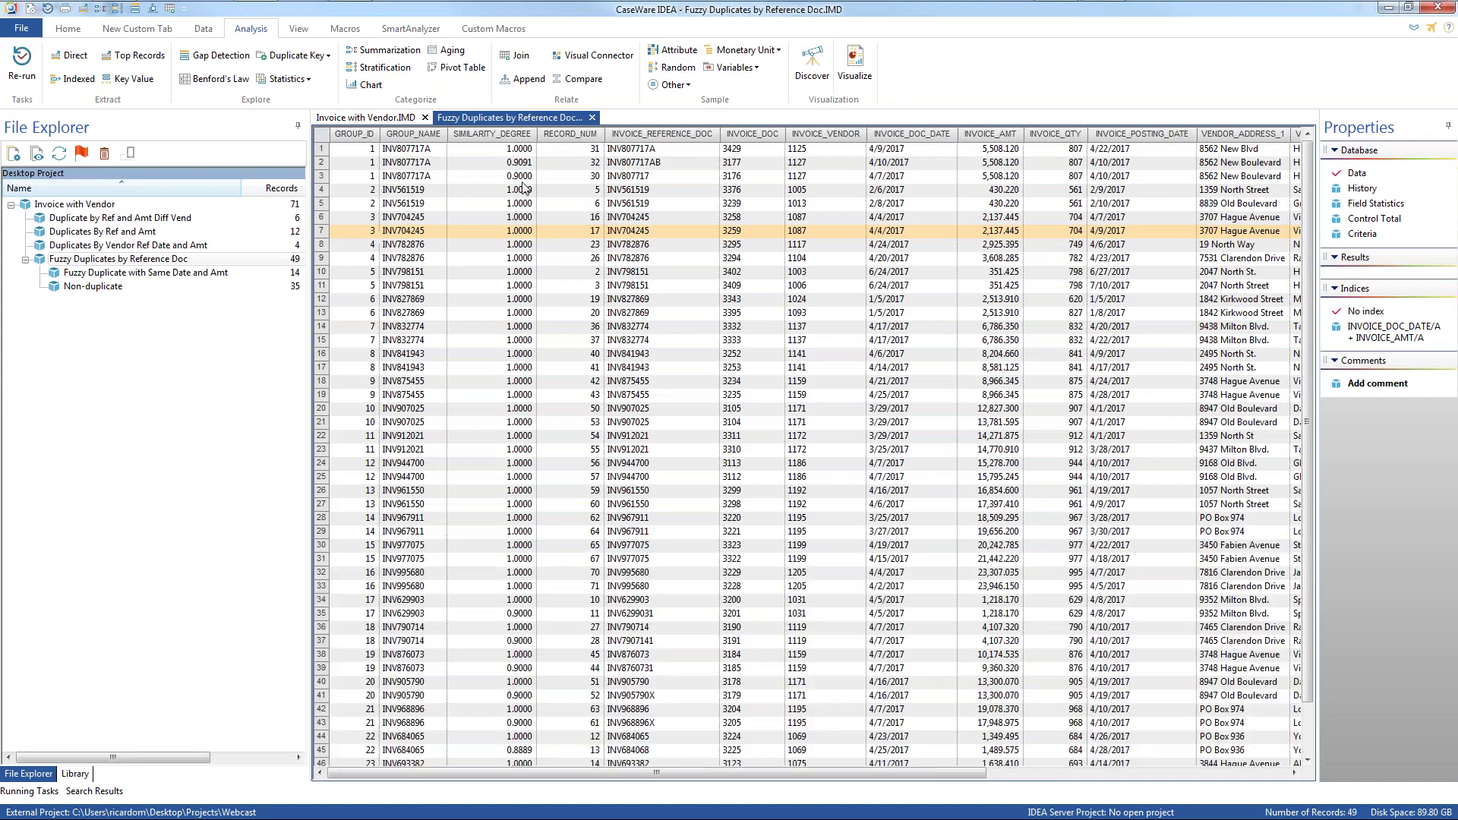
left_click(592, 118)
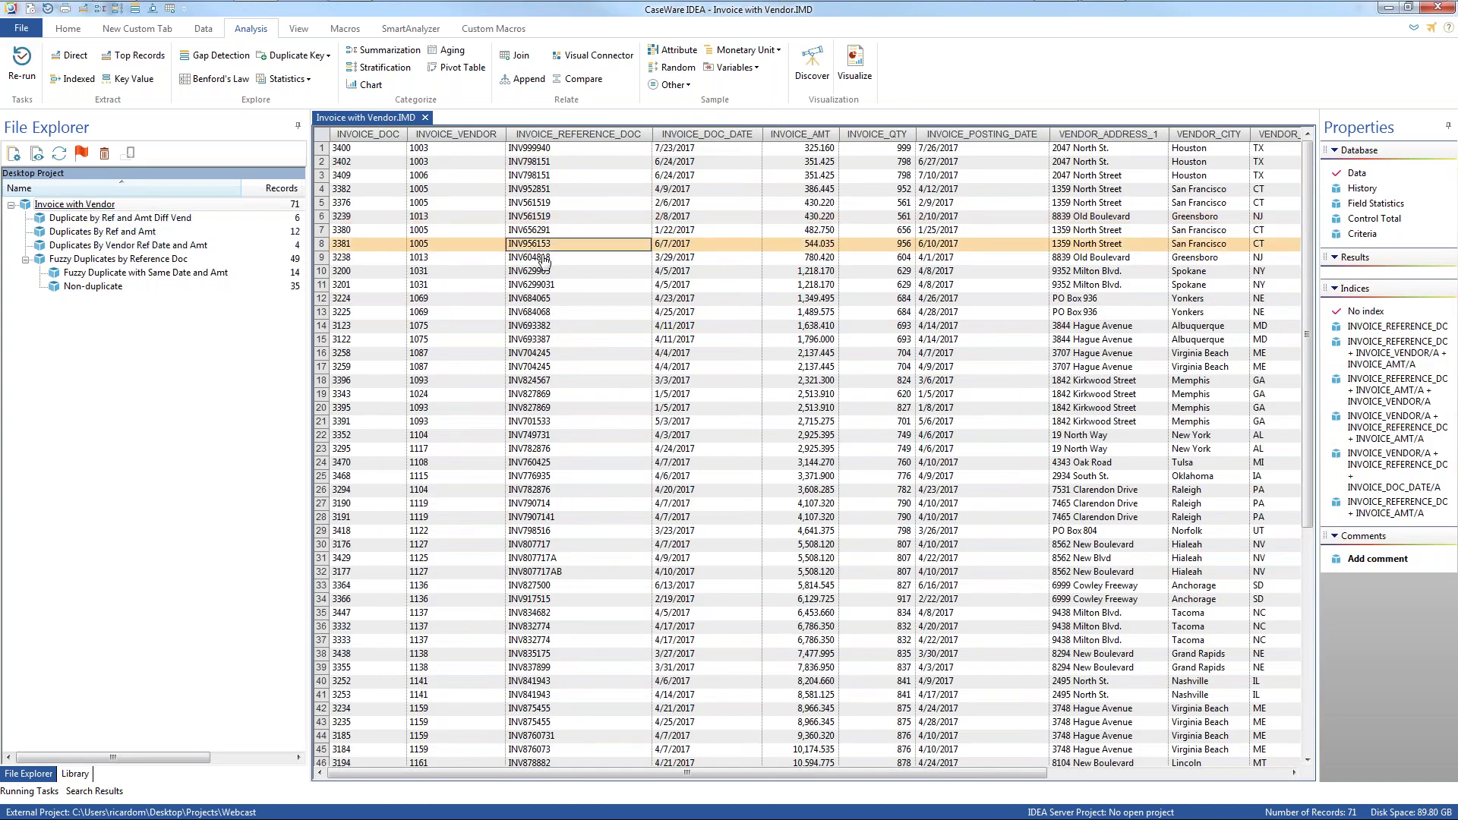
left_click(706, 258)
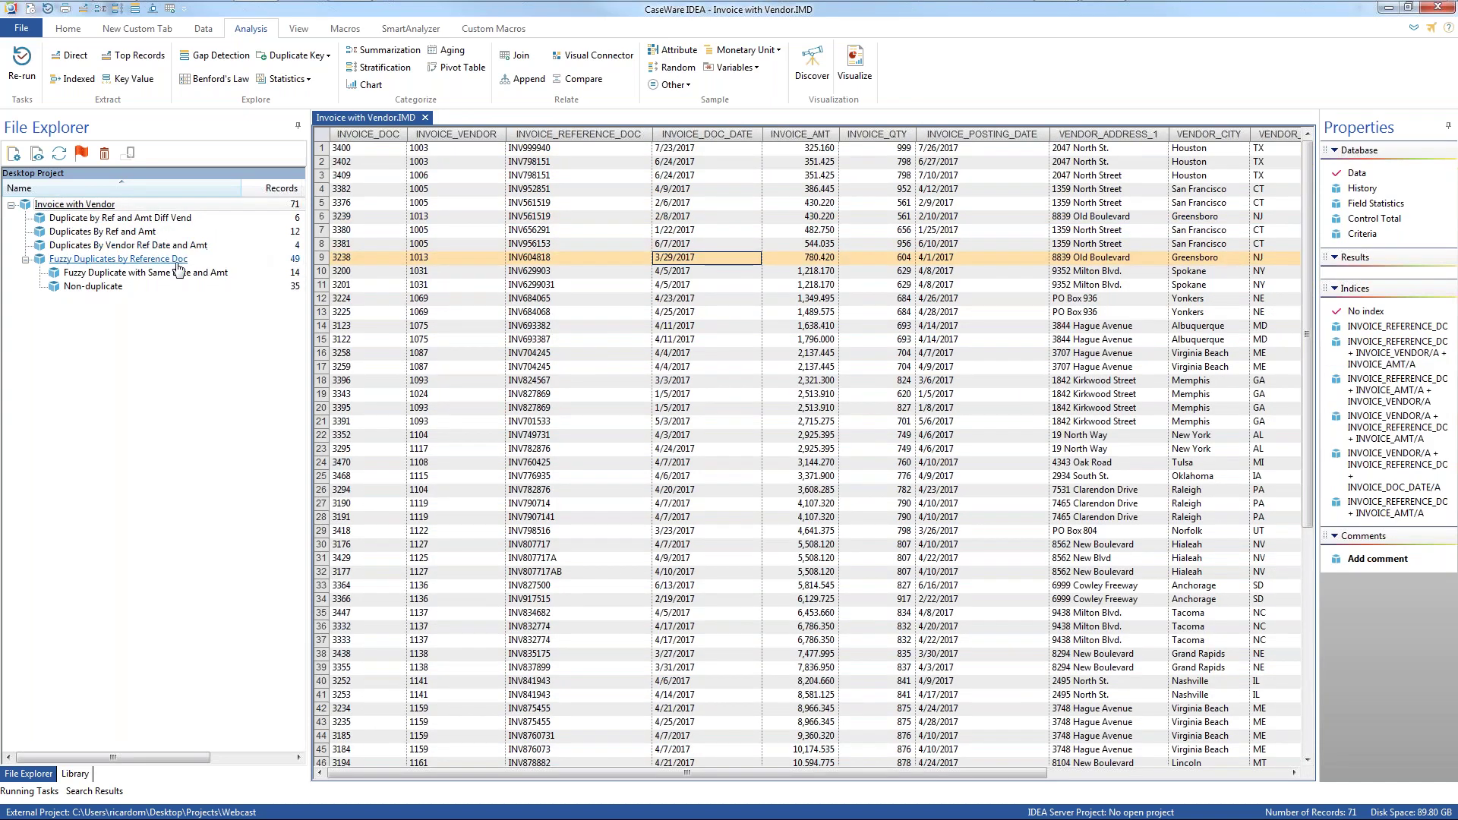
double_click(102, 263)
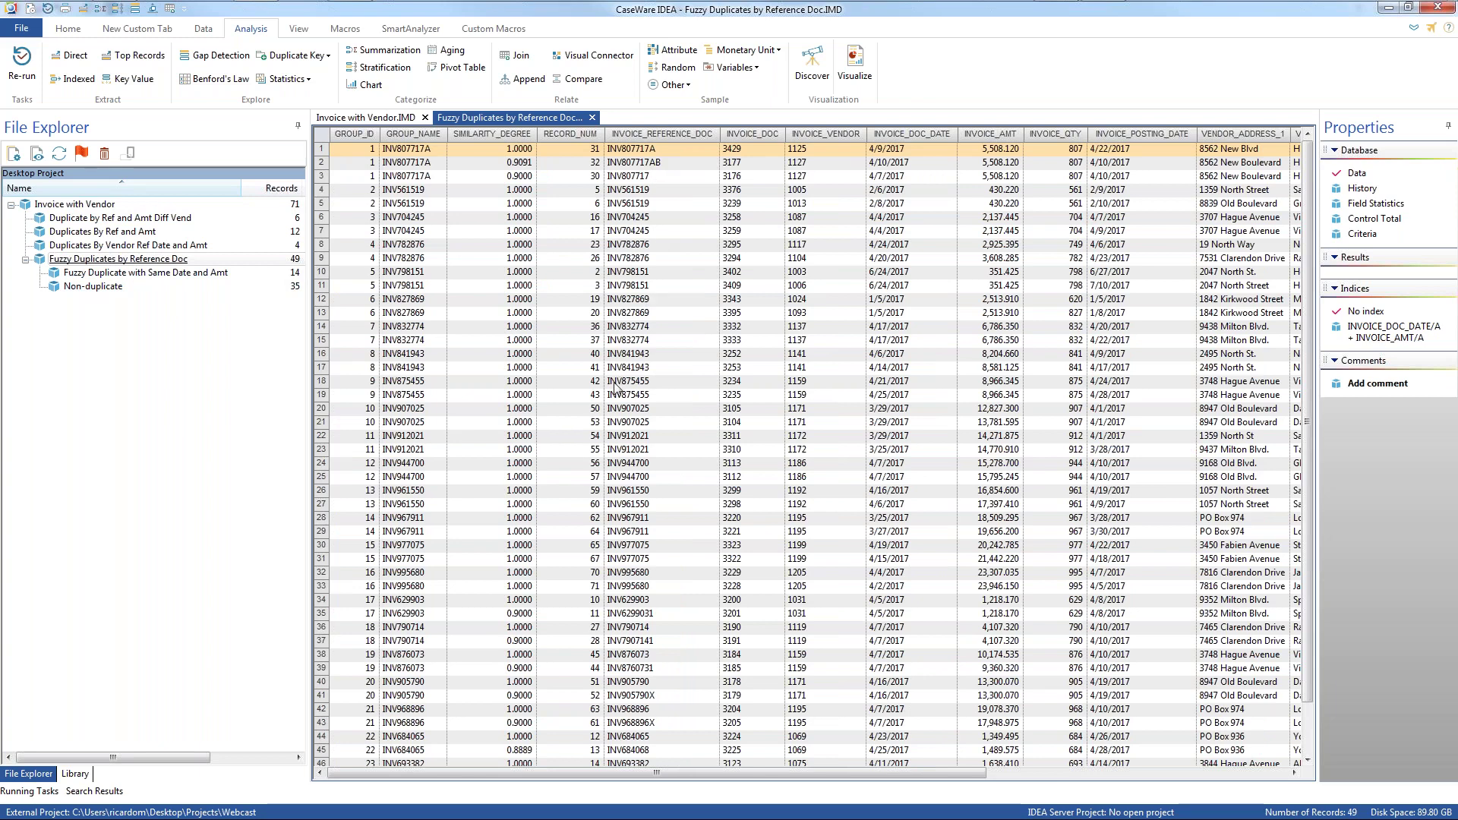
left_click(343, 120)
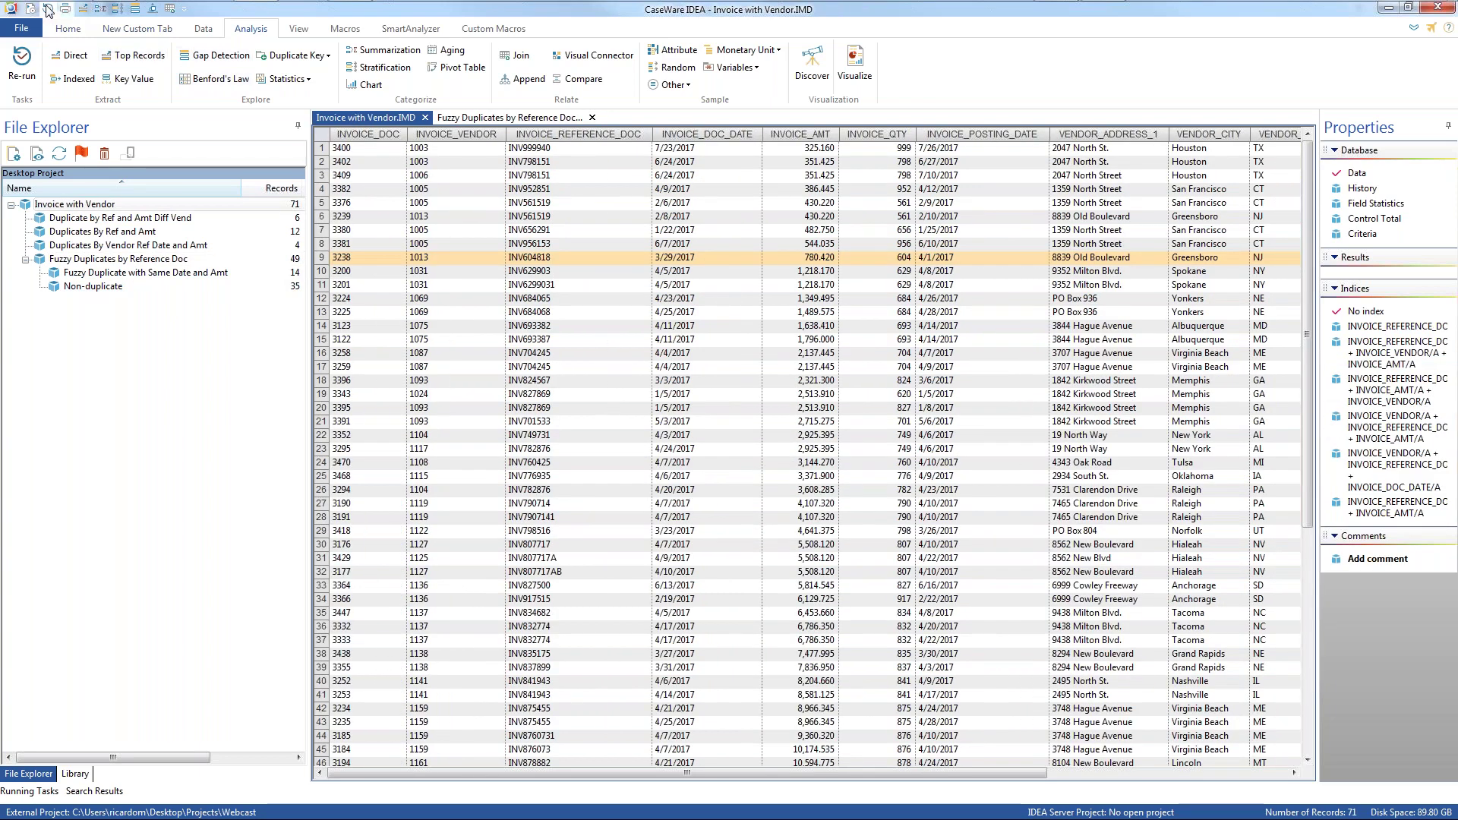
left_click(47, 10)
left_click(870, 356)
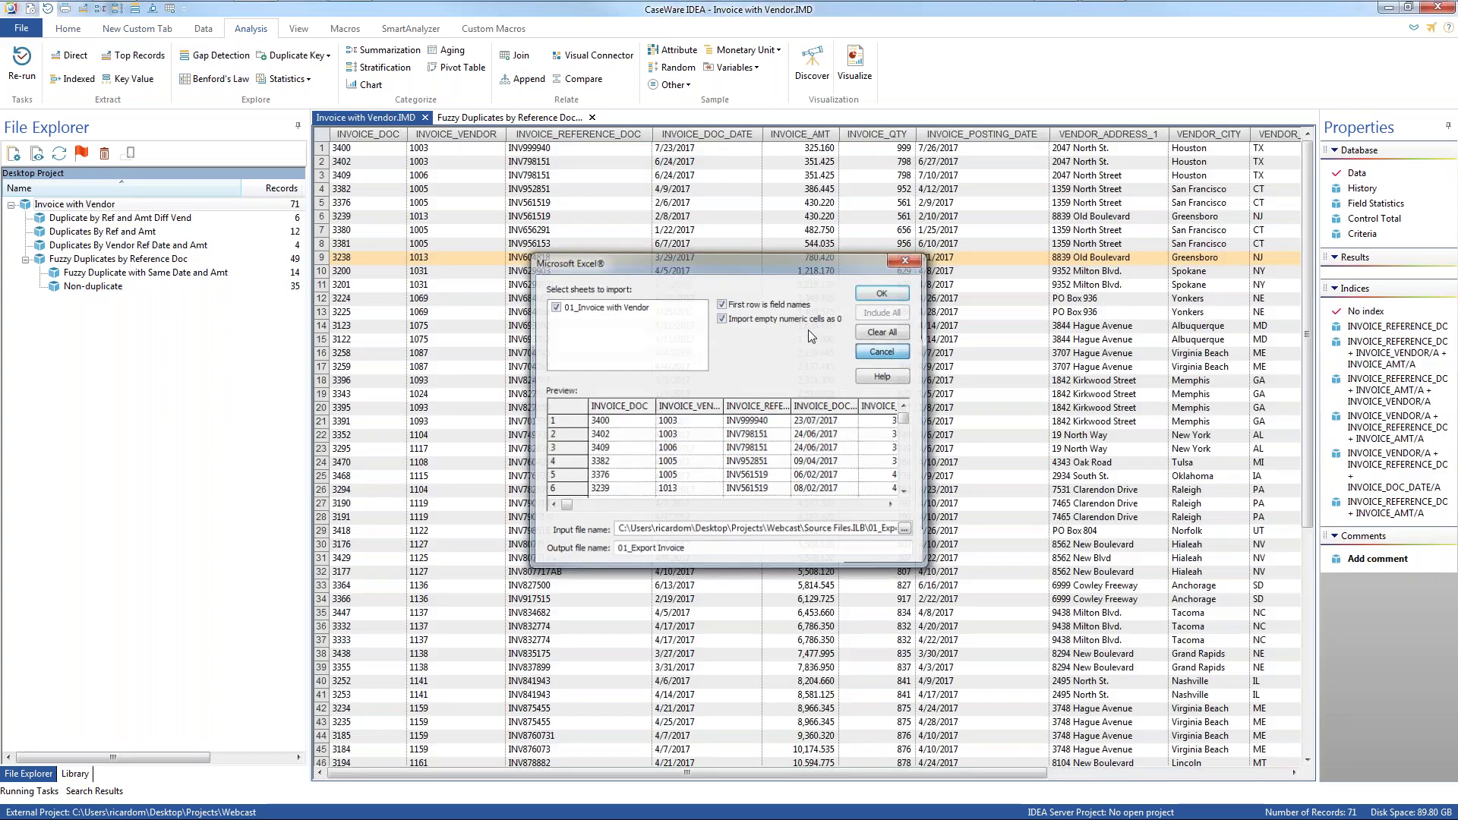
- Rerun the Fuzzy Duplicate task from Fuzzy Duplicates by Reference Doc at 90% similarity, naming the output Fuzzy Duplicates by Reference Doc with 90per
left_click(152, 260)
double_click(152, 260)
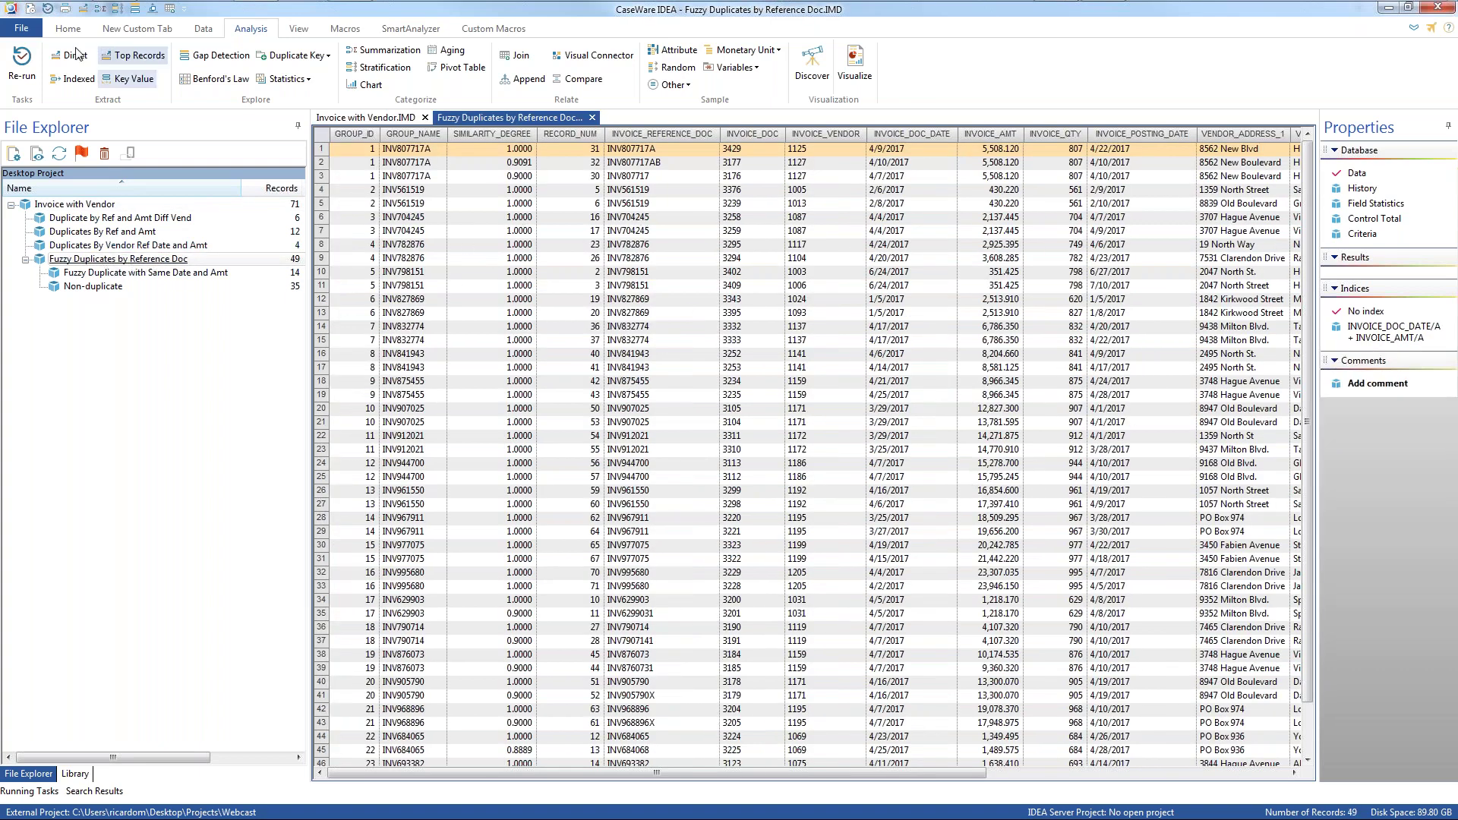
left_click(48, 9)
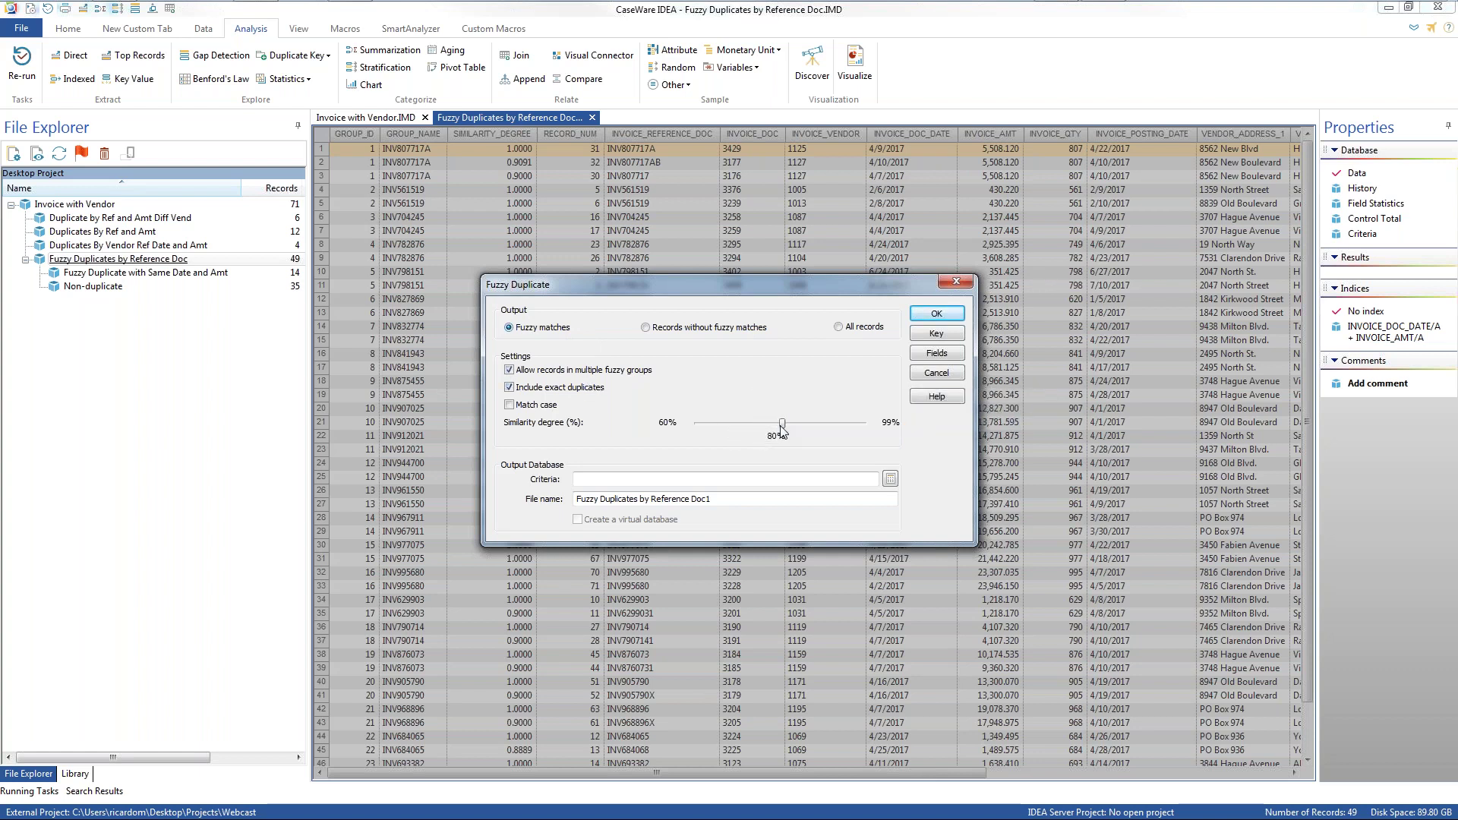
left_click_drag(784, 430, 823, 435)
left_click_drag(834, 438, 829, 438)
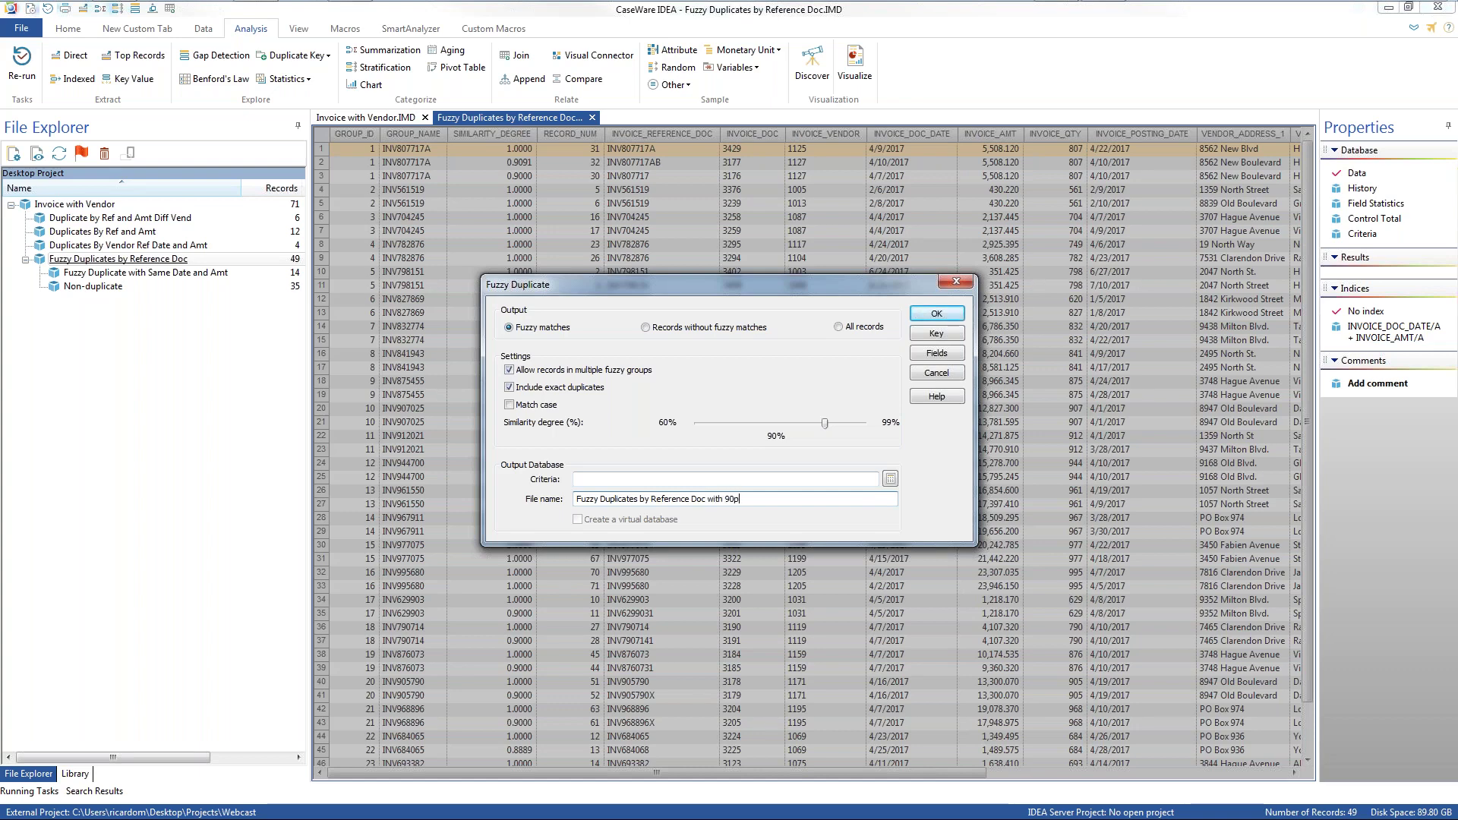
left_click(936, 313)
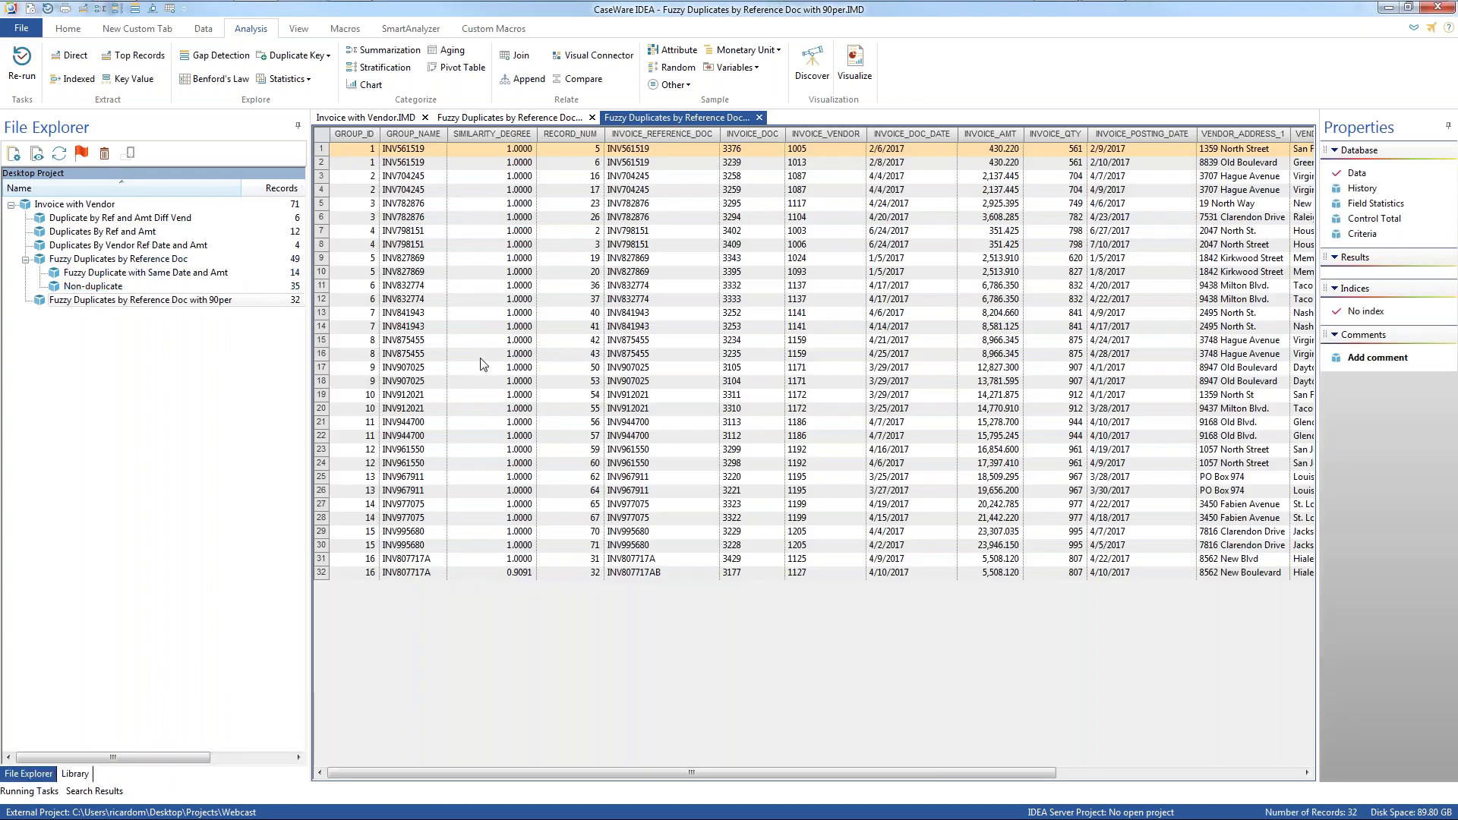
- Review the invoice reference documents in the 90% similarity results and close that database
left_click_drag(646, 149, 642, 566)
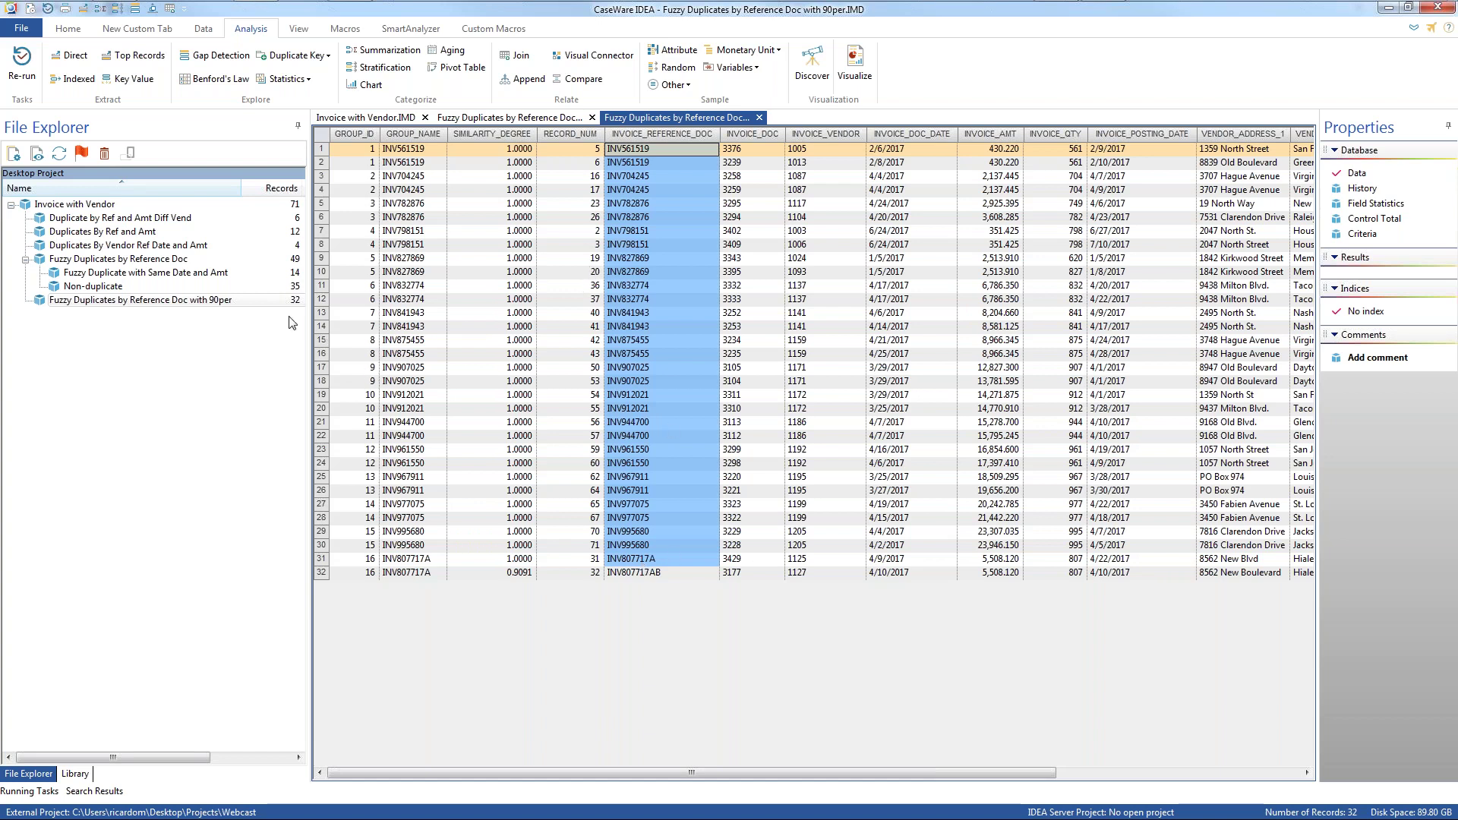
left_click(760, 382)
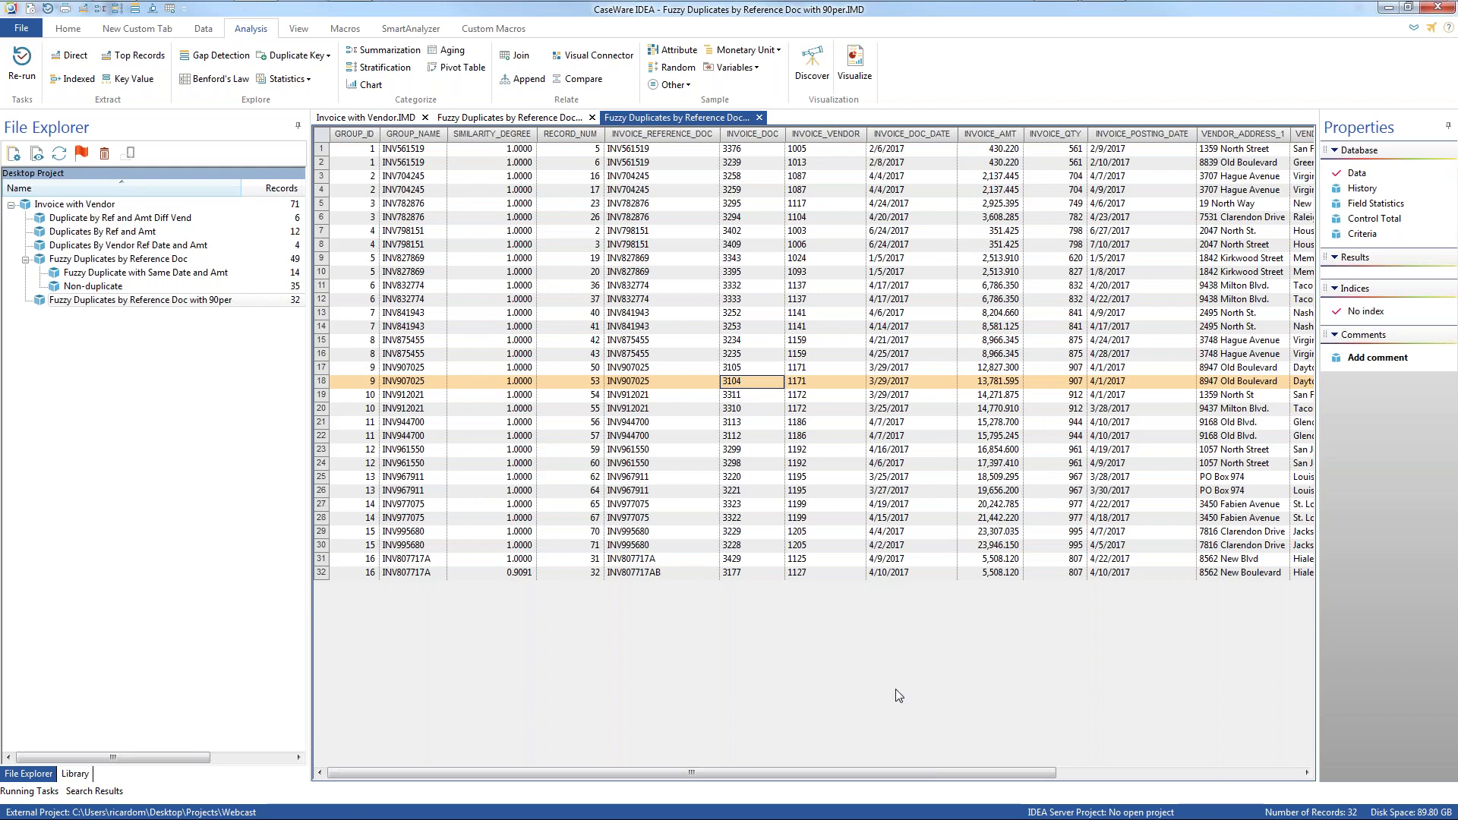
mouse_move(787, 774)
left_mouse_down()
mouse_move(873, 781)
mouse_move(813, 778)
left_mouse_up()
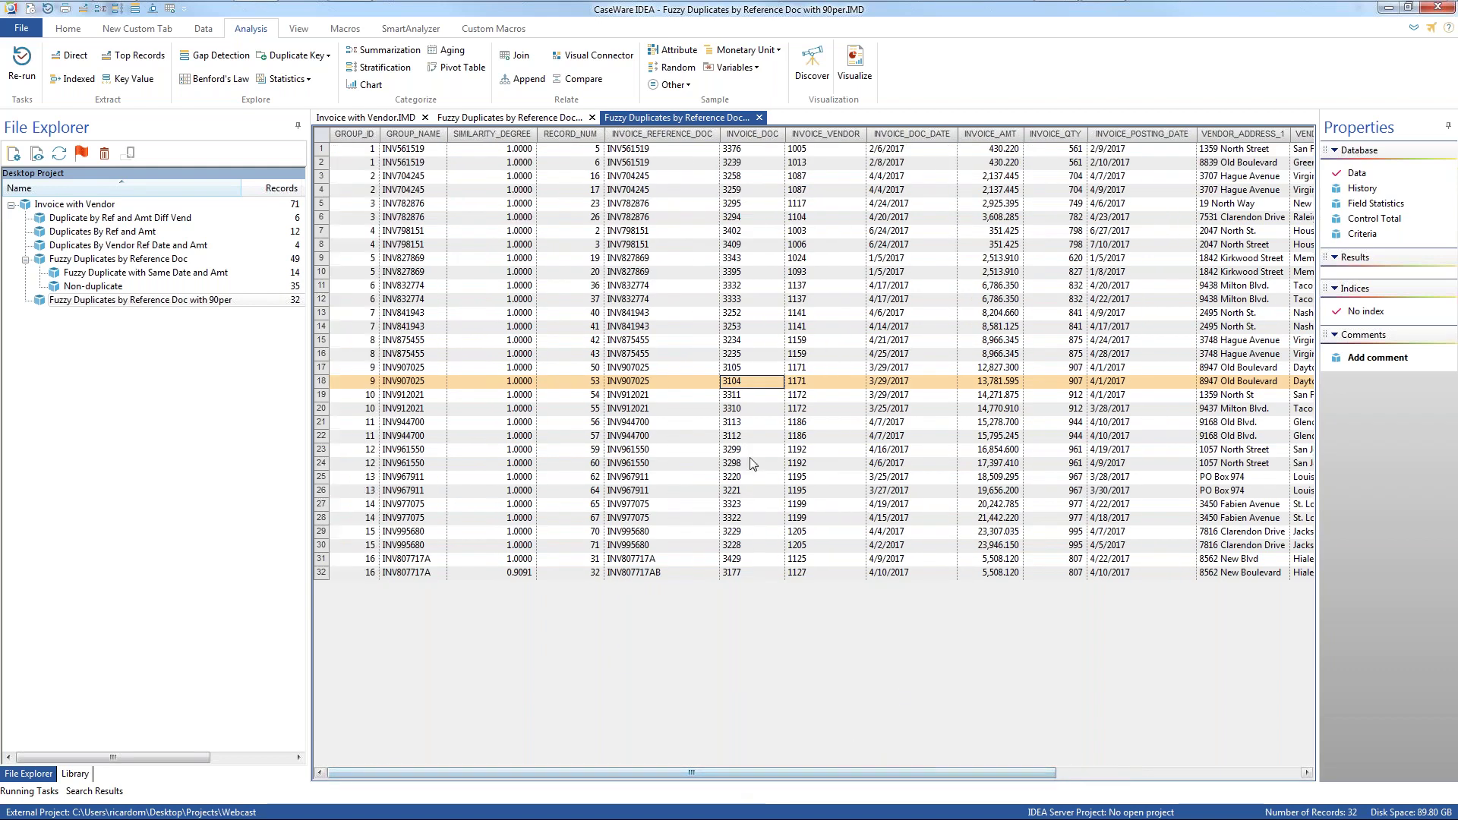
left_click(749, 460)
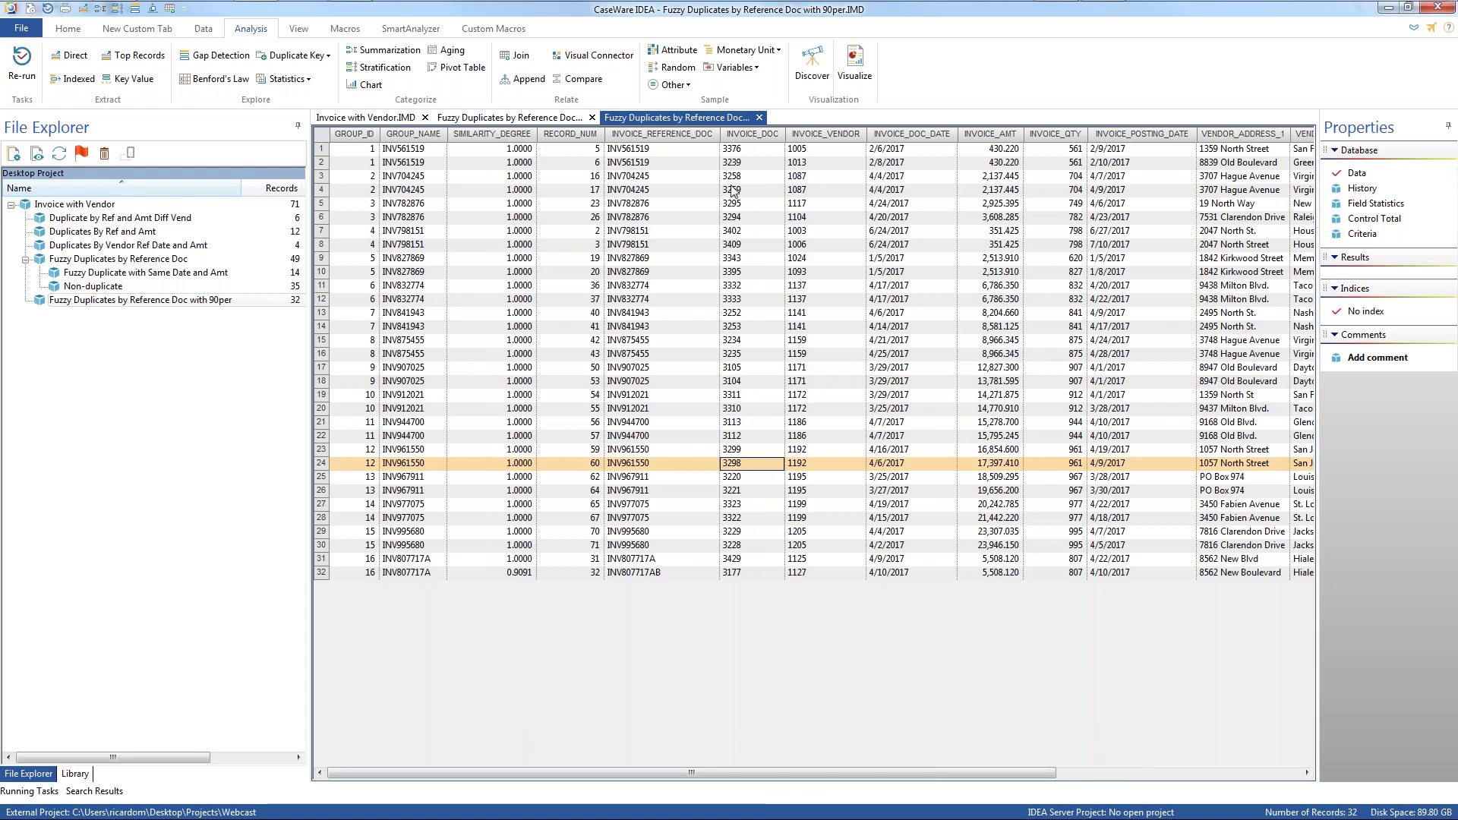
left_click(697, 231)
left_click(759, 118)
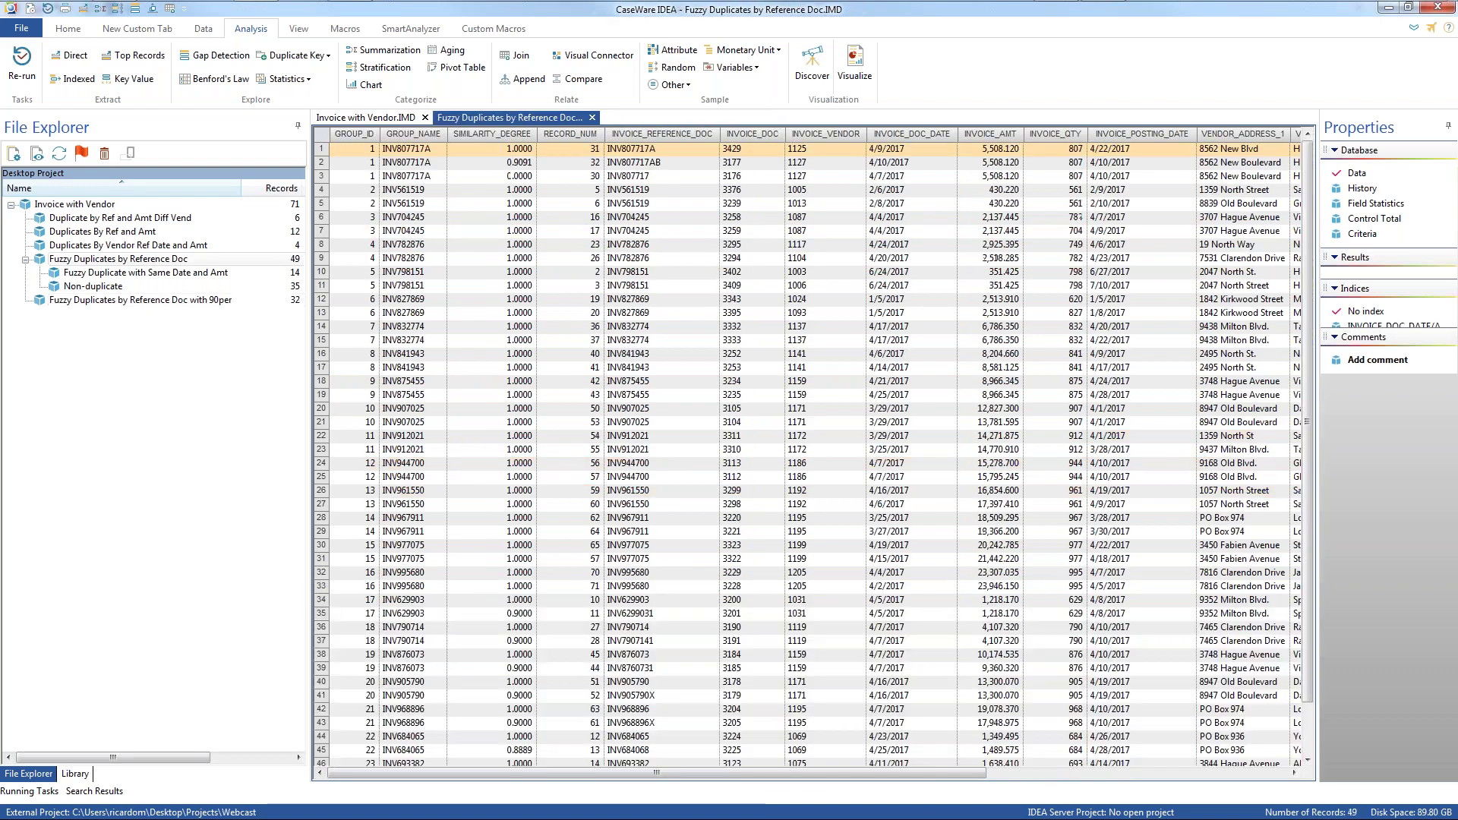
- Open the Invoice with Vendor database and examine its vendor address, city and state fields
left_click(491, 366)
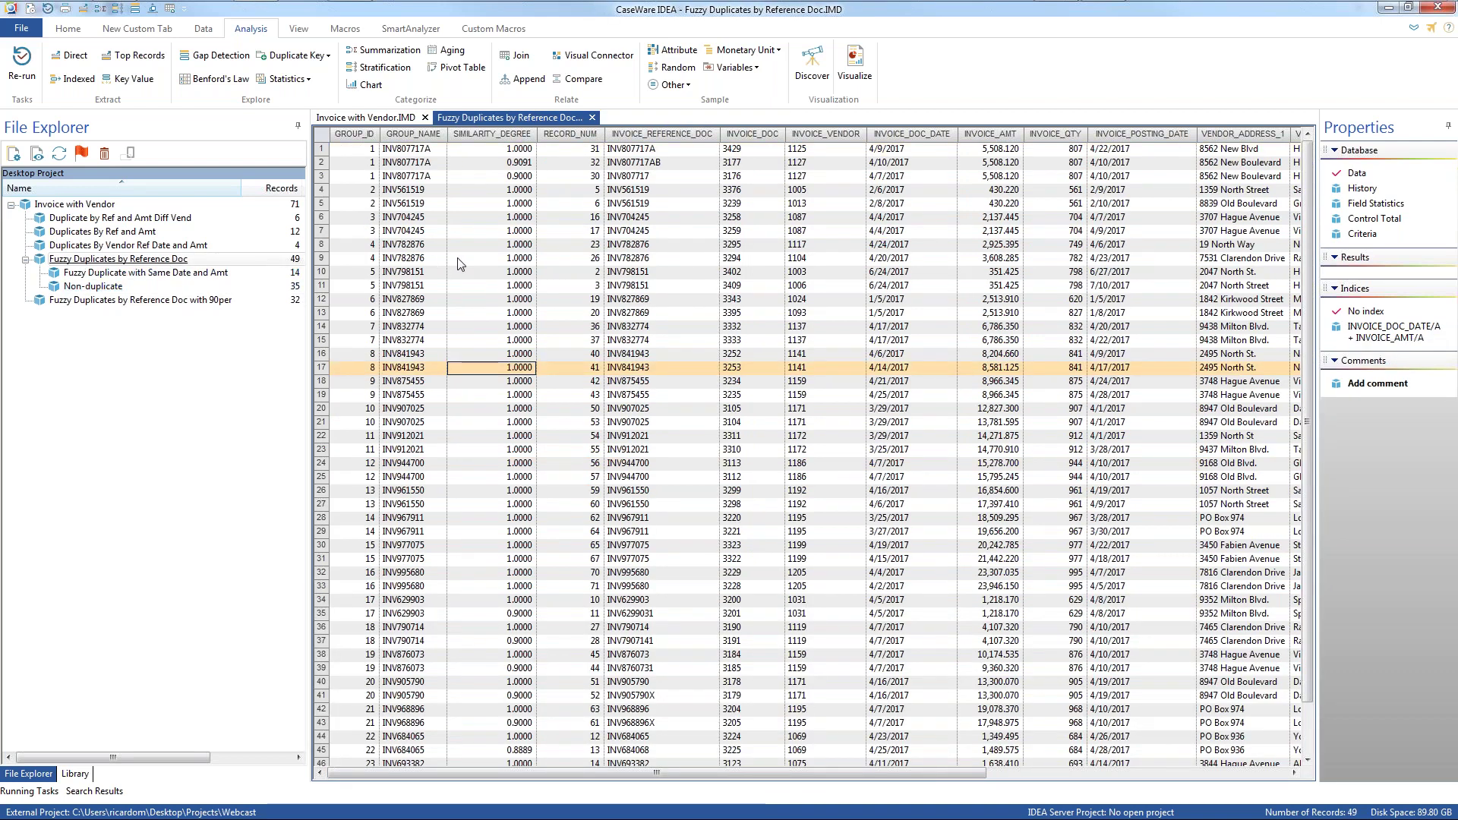
double_click(104, 206)
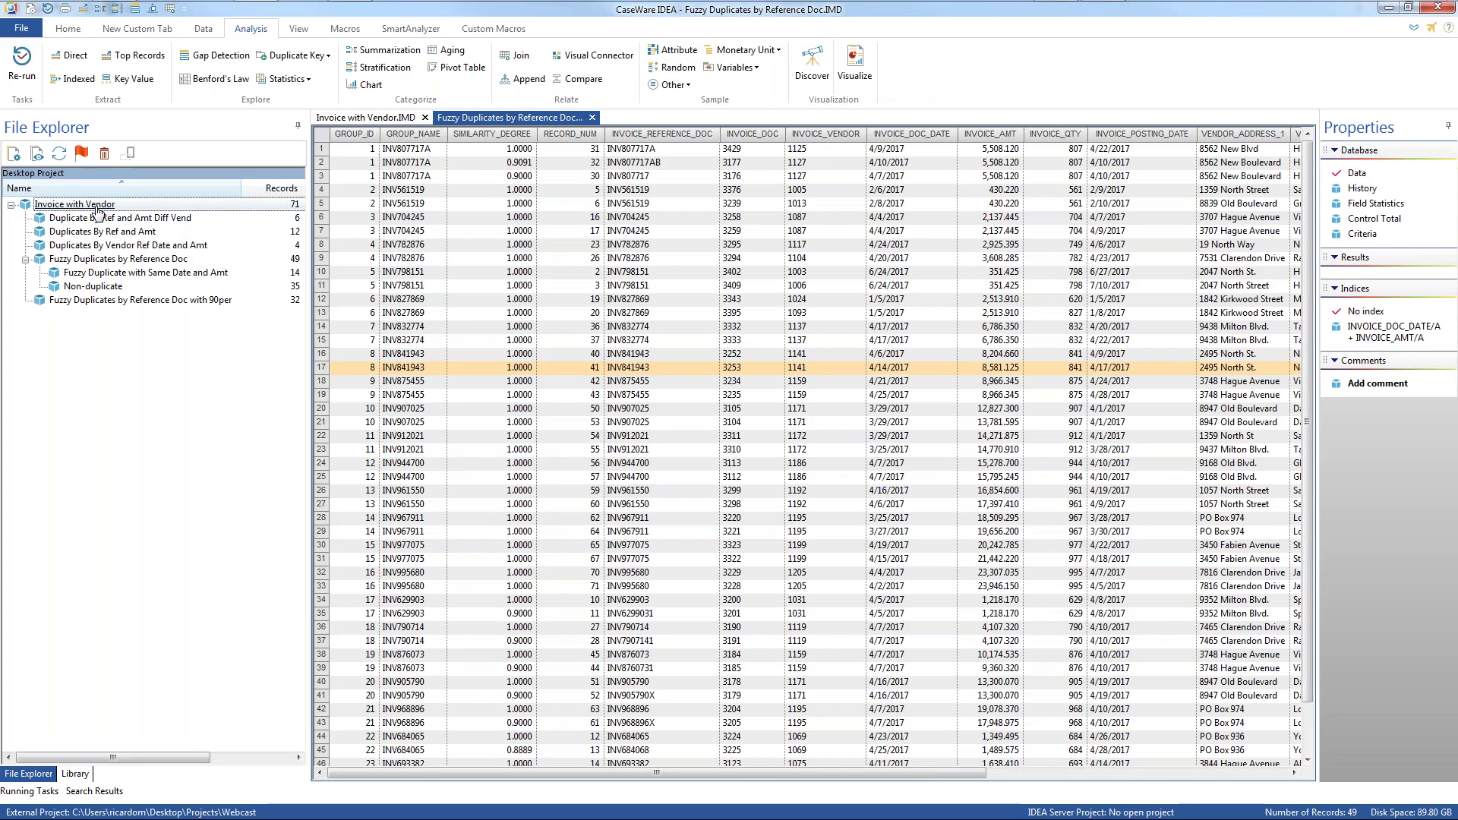
left_click_drag(739, 772, 980, 772)
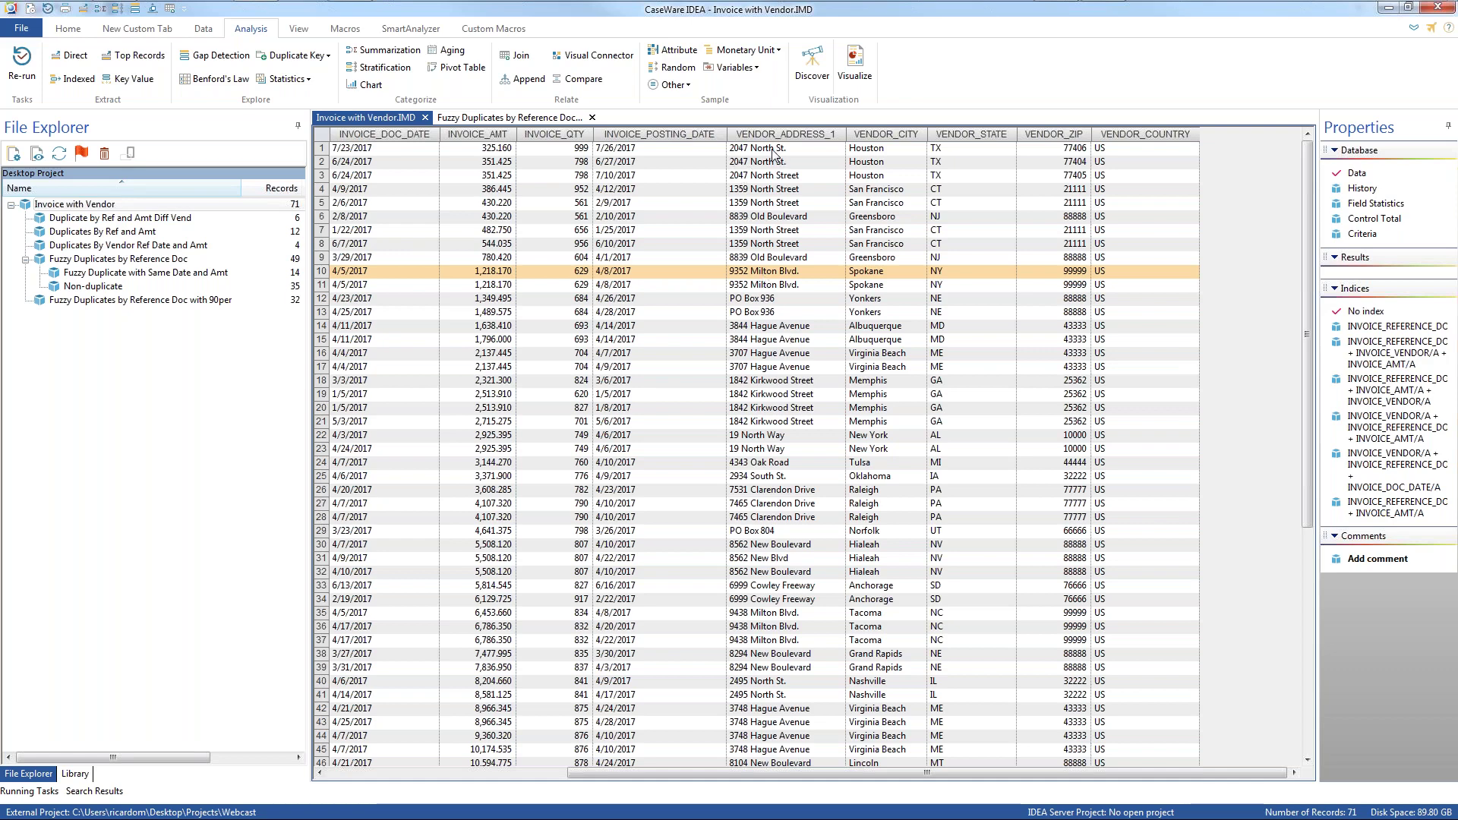
left_click_drag(878, 776, 722, 781)
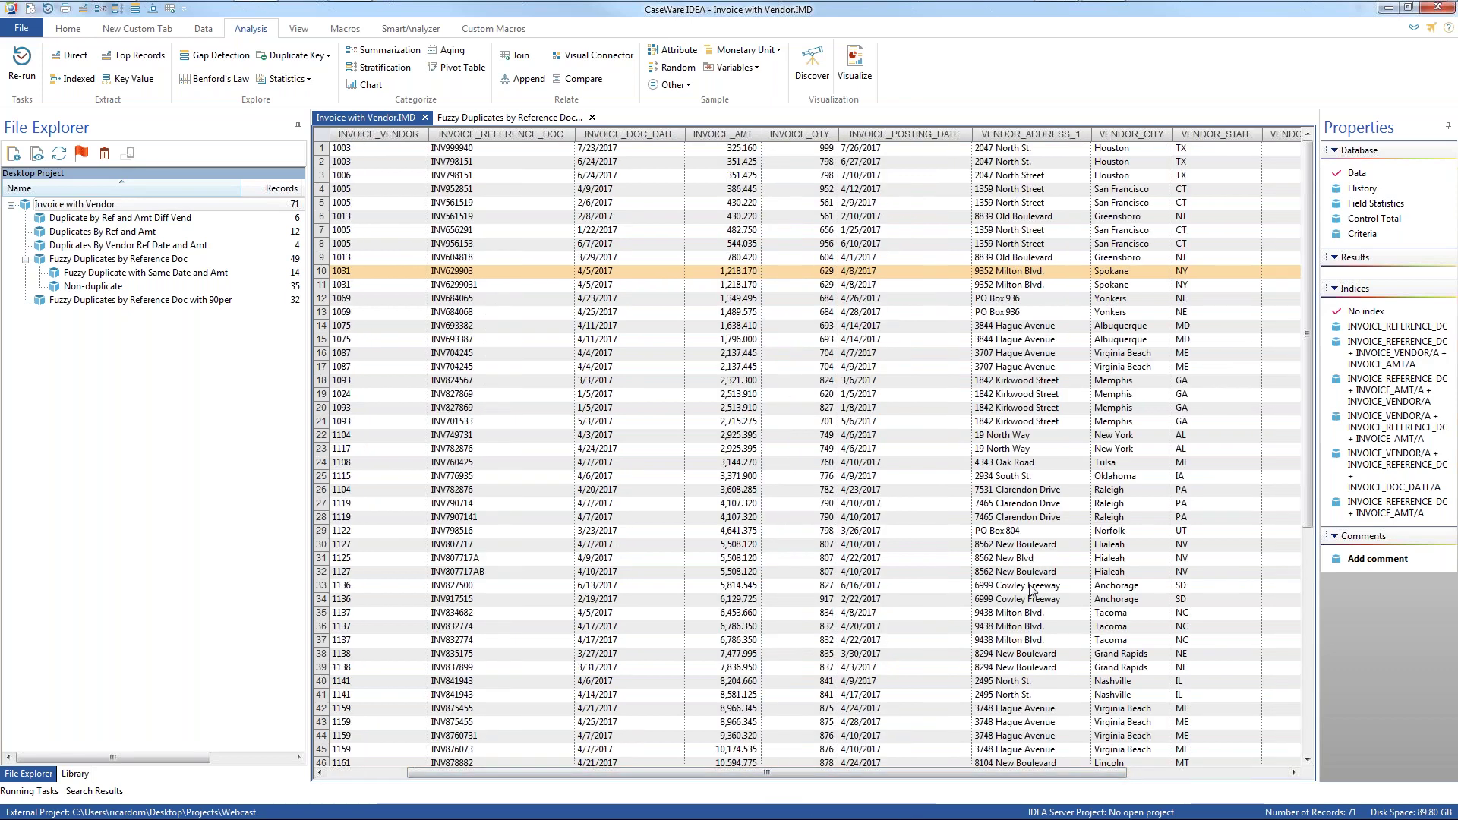
- Start a Fuzzy Duplicate task on Invoice with Vendor and try VENDOR_ADDRESS_1, VENDOR_CITY, VENDOR_COUNTRY and VENDOR_STATE as the fuzzy match key
left_click(282, 58)
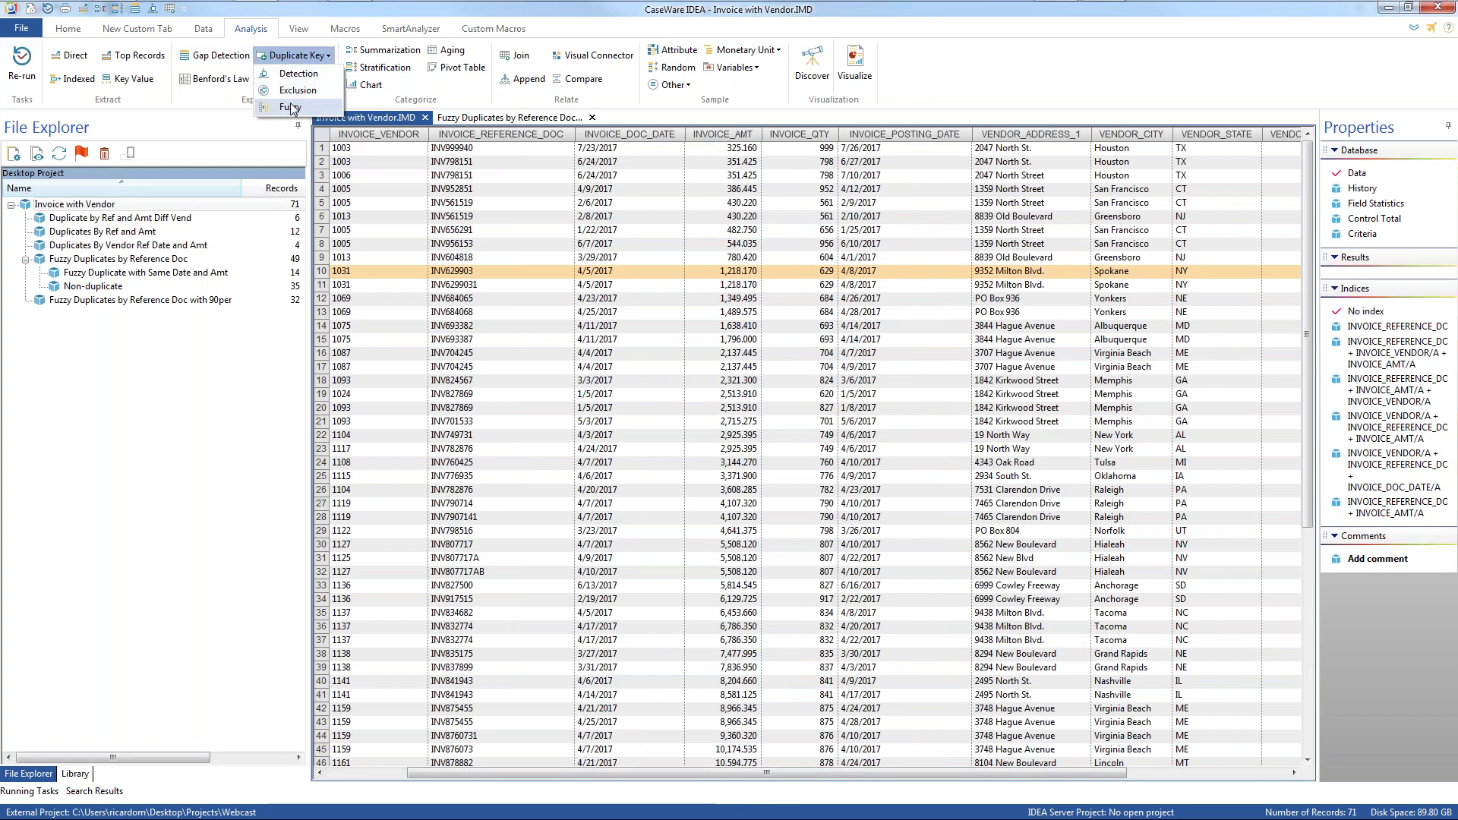
left_click(290, 108)
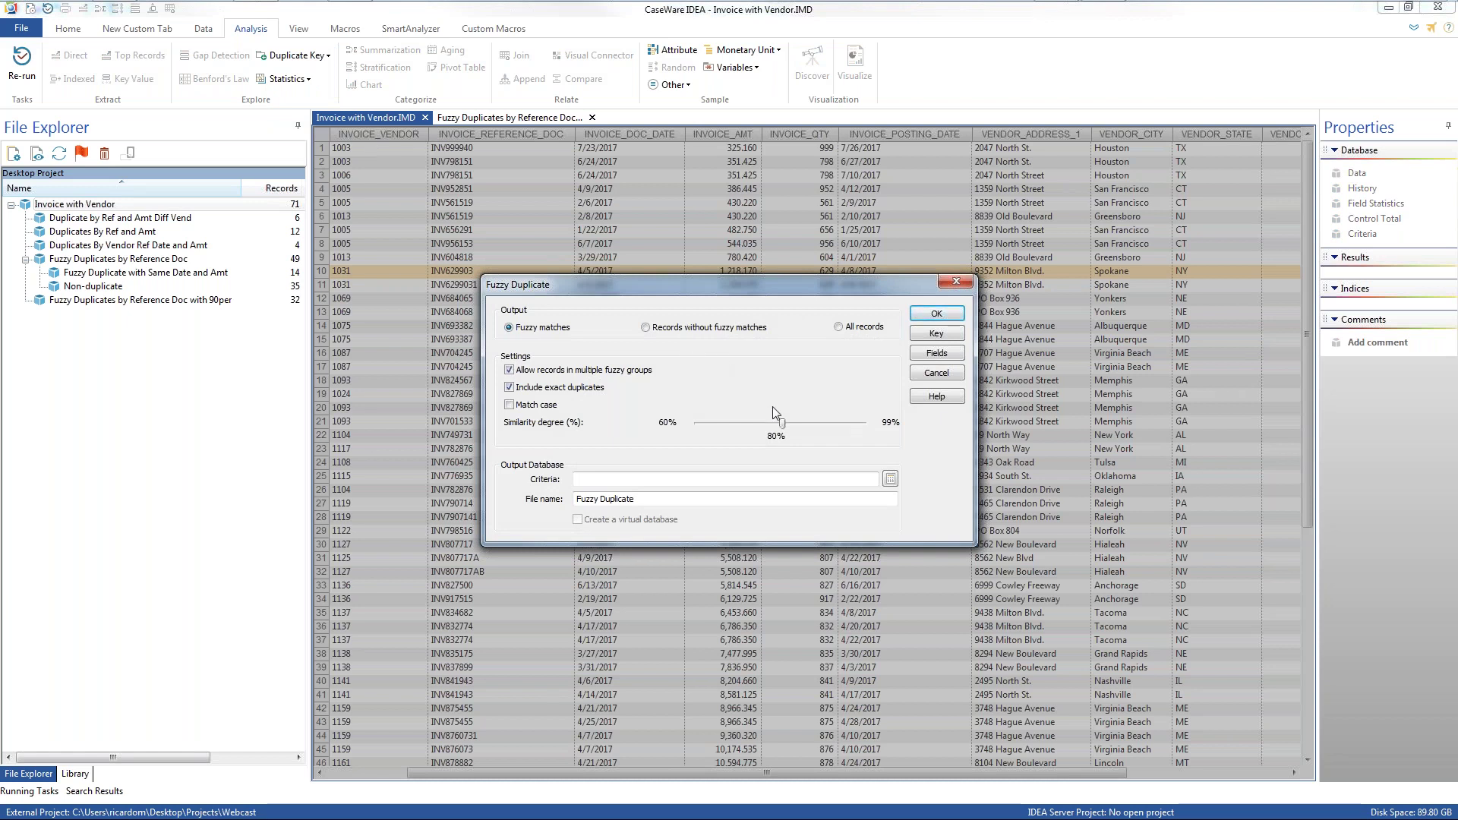
left_click(936, 333)
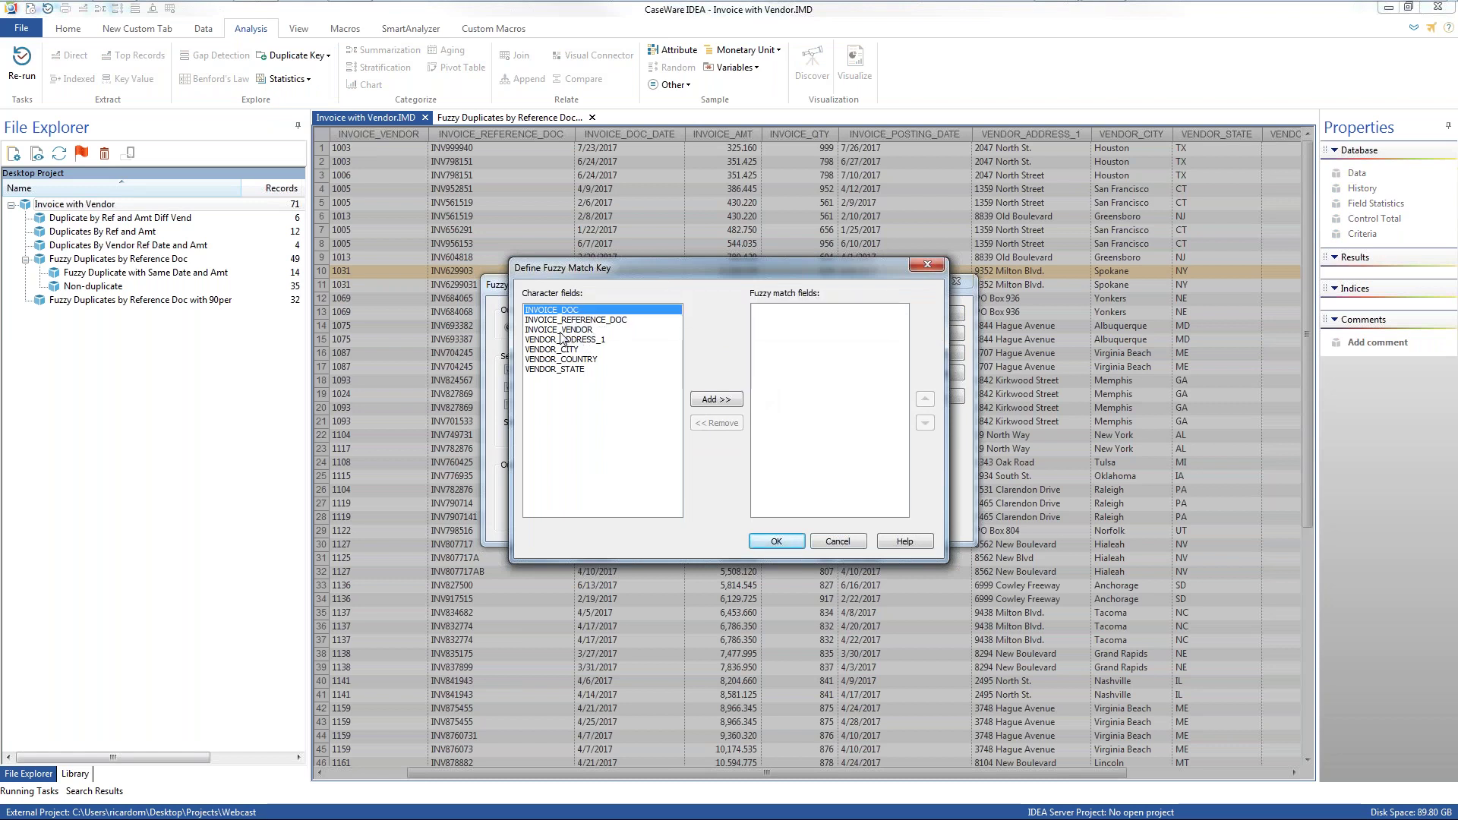
double_click(562, 331)
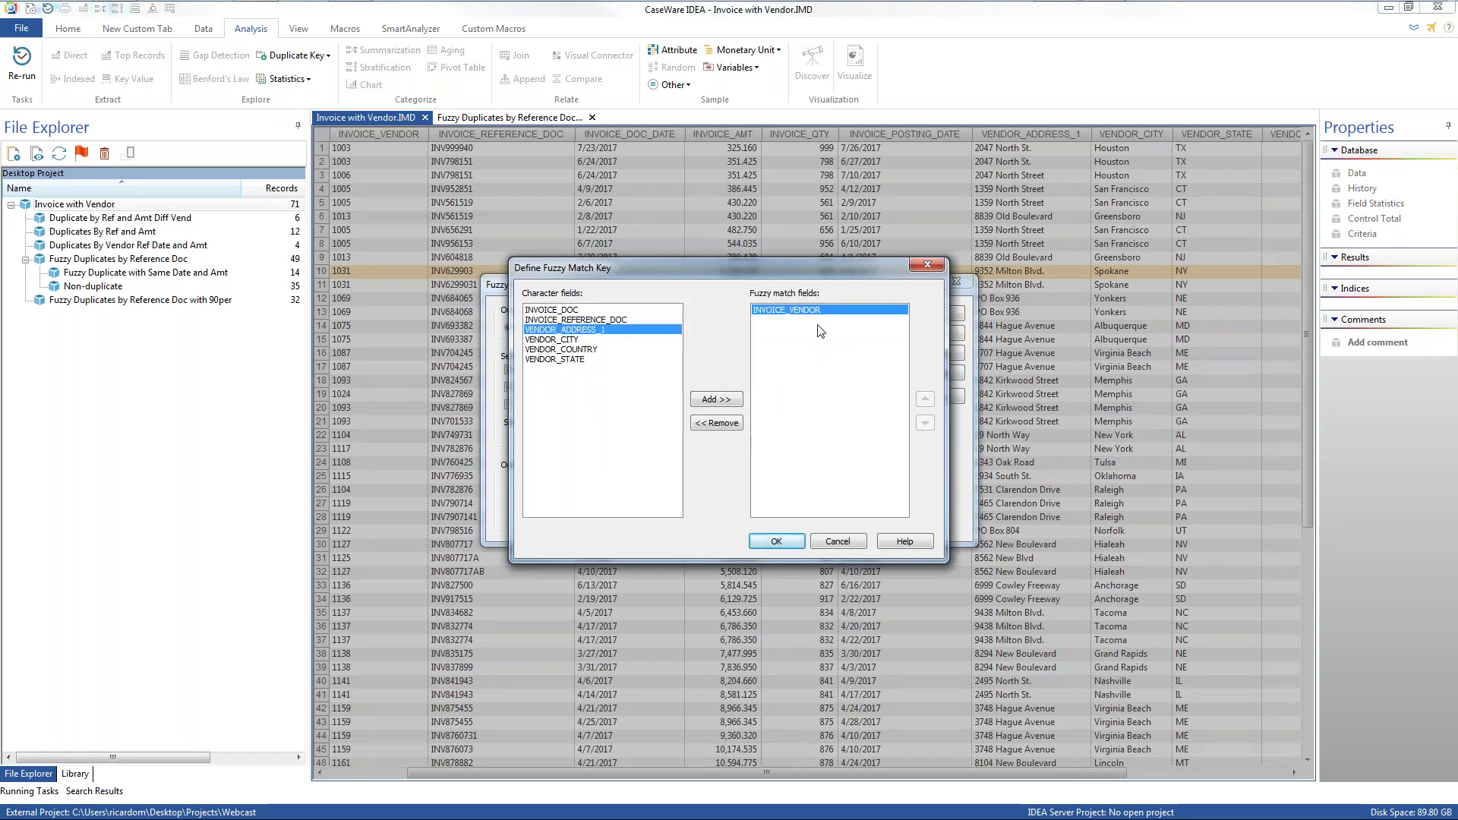
double_click(782, 309)
double_click(585, 340)
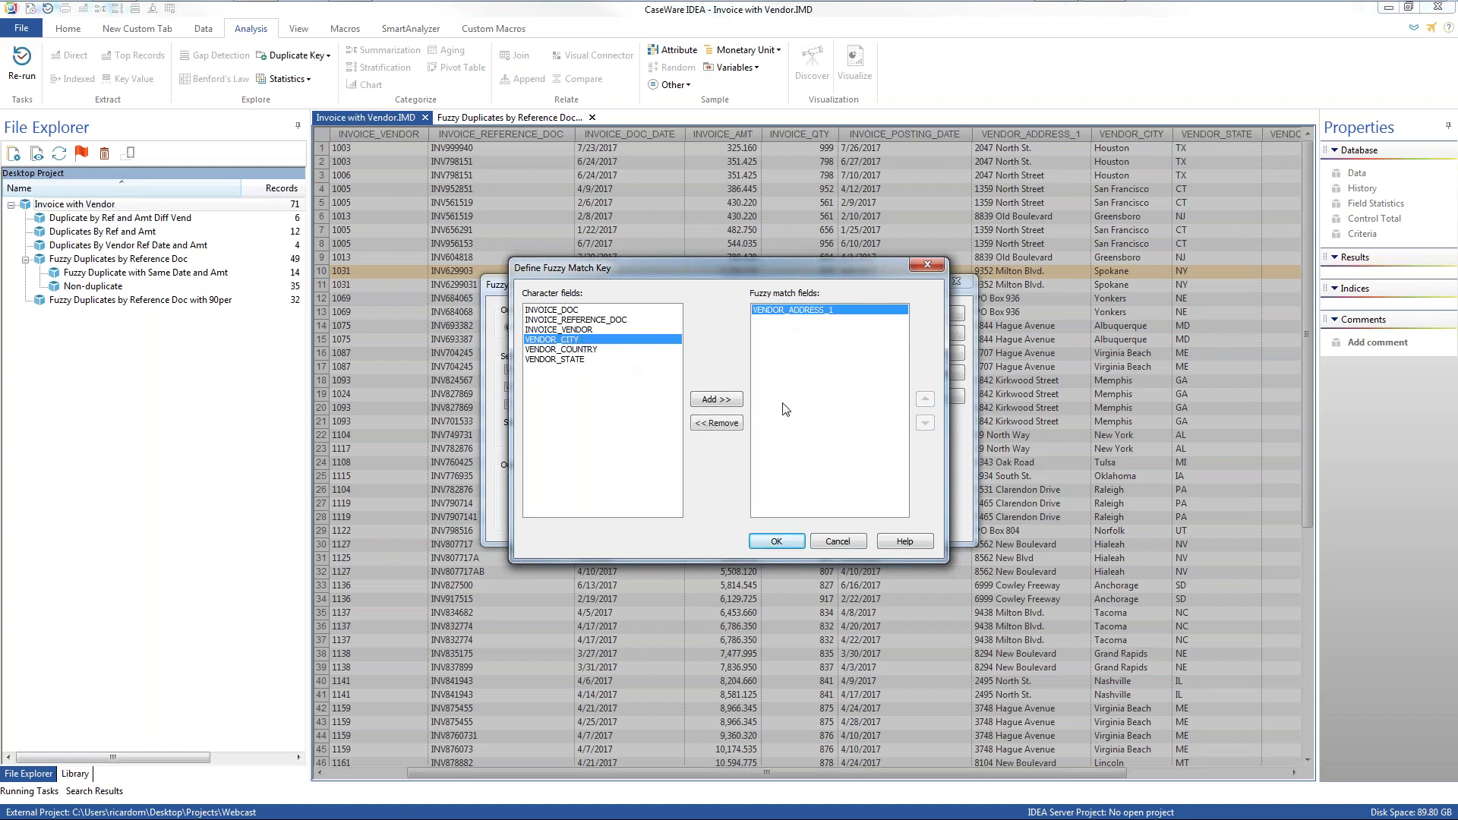
double_click(600, 338)
double_click(597, 340)
double_click(598, 340)
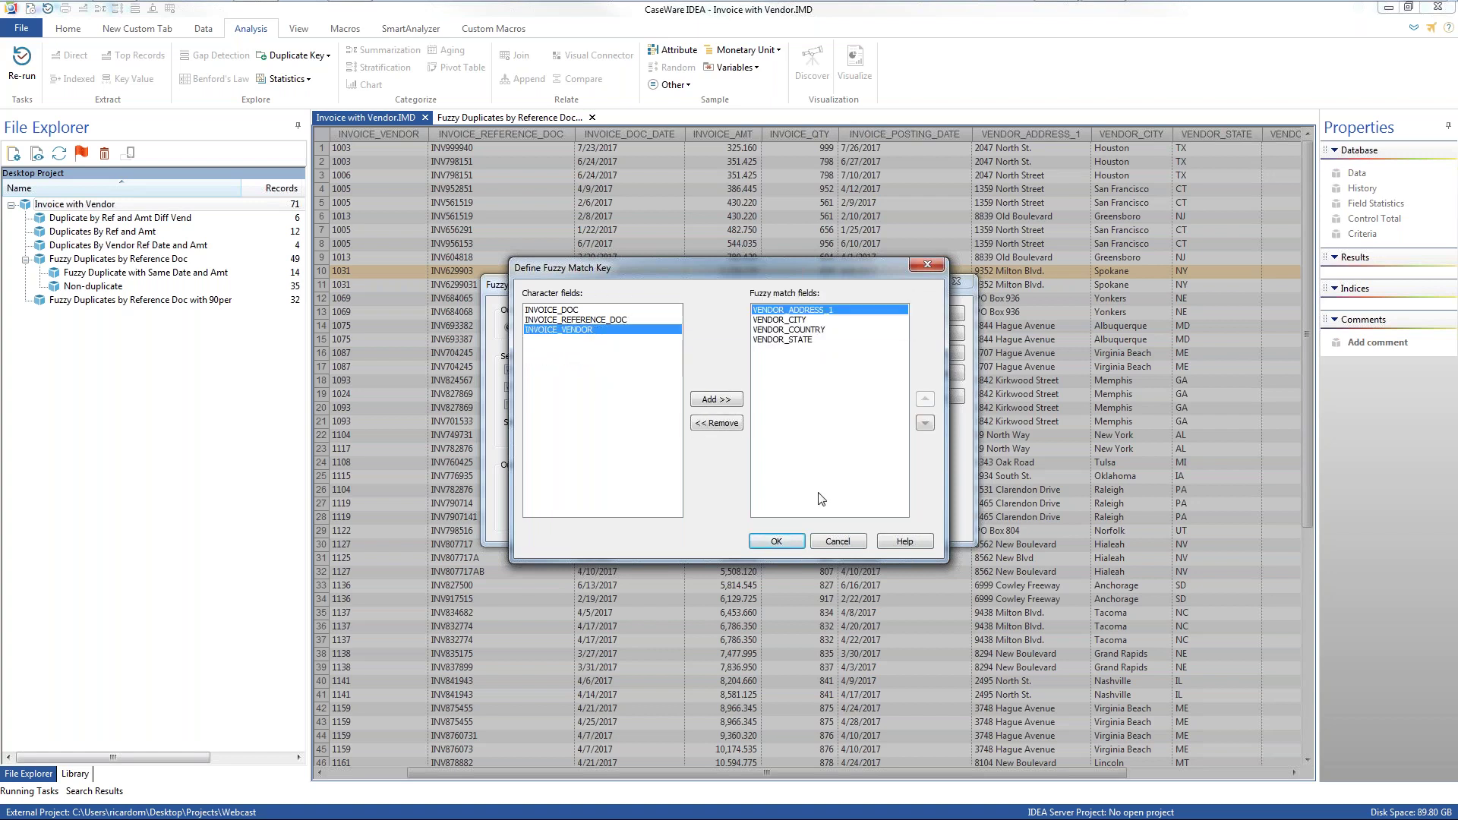
left_click(782, 542)
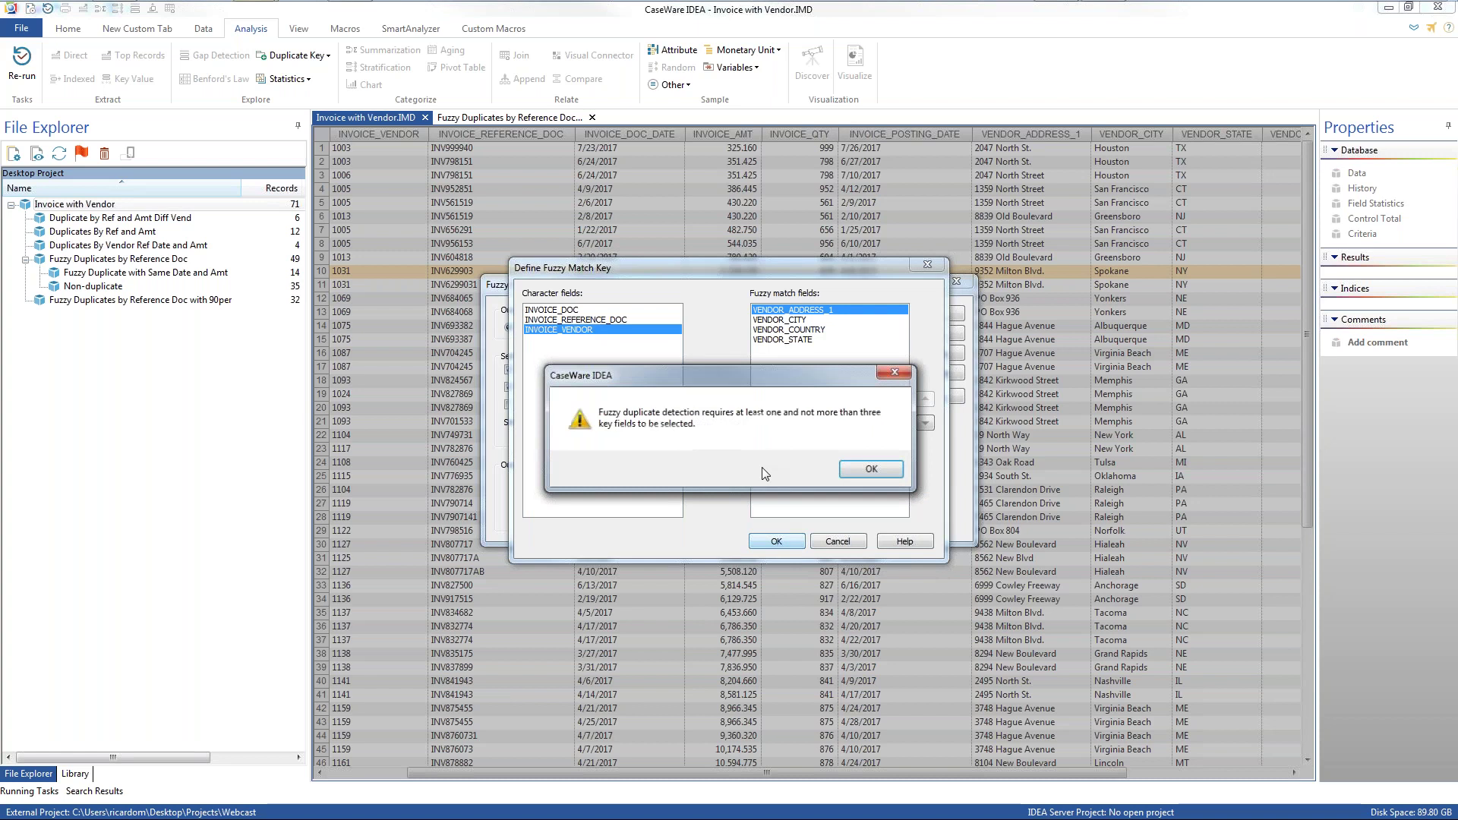
- Remove VENDOR_STATE from the fuzzy match fields and accept the key
left_click(854, 469)
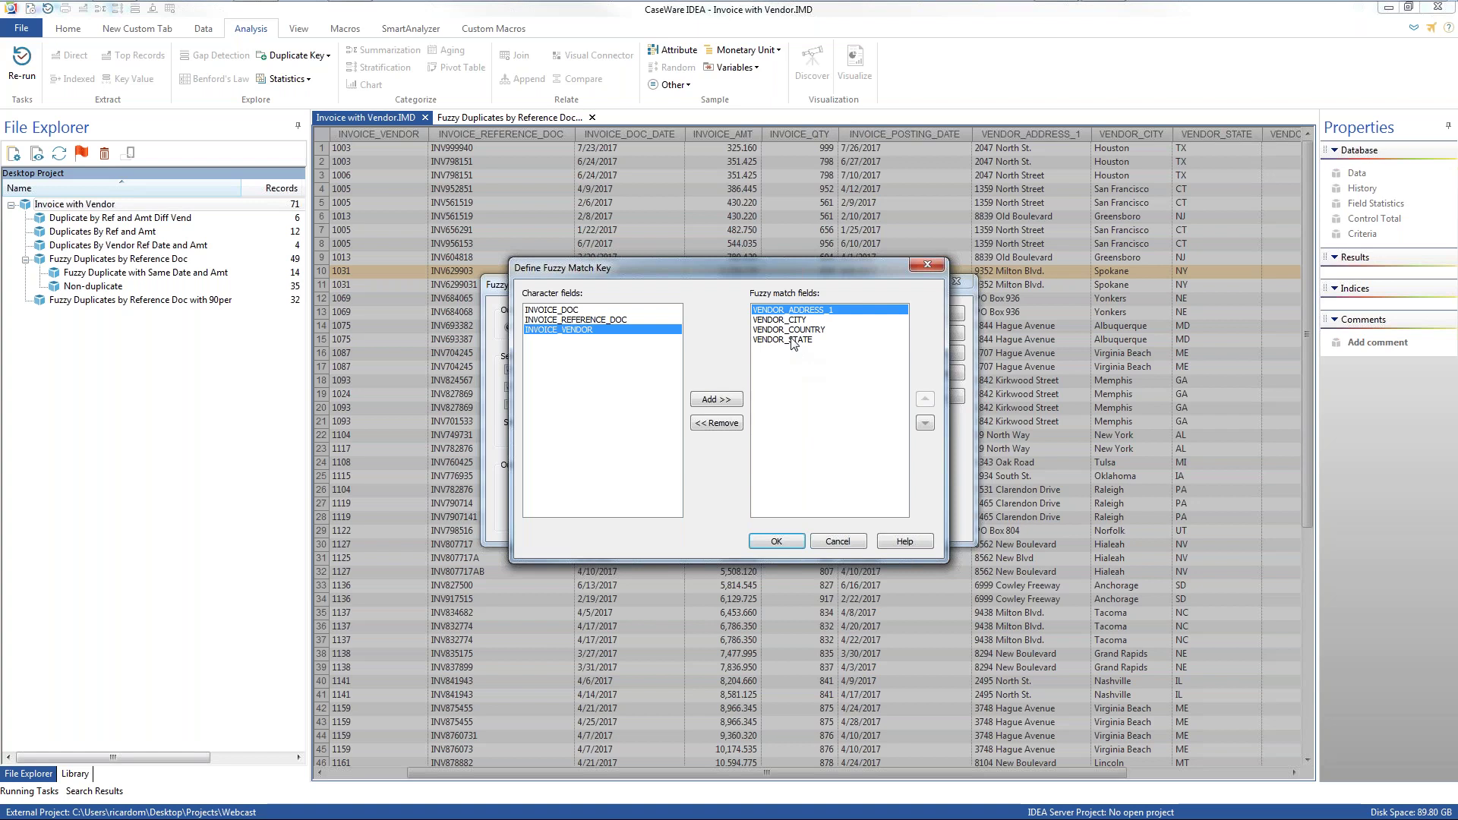
left_click(792, 340)
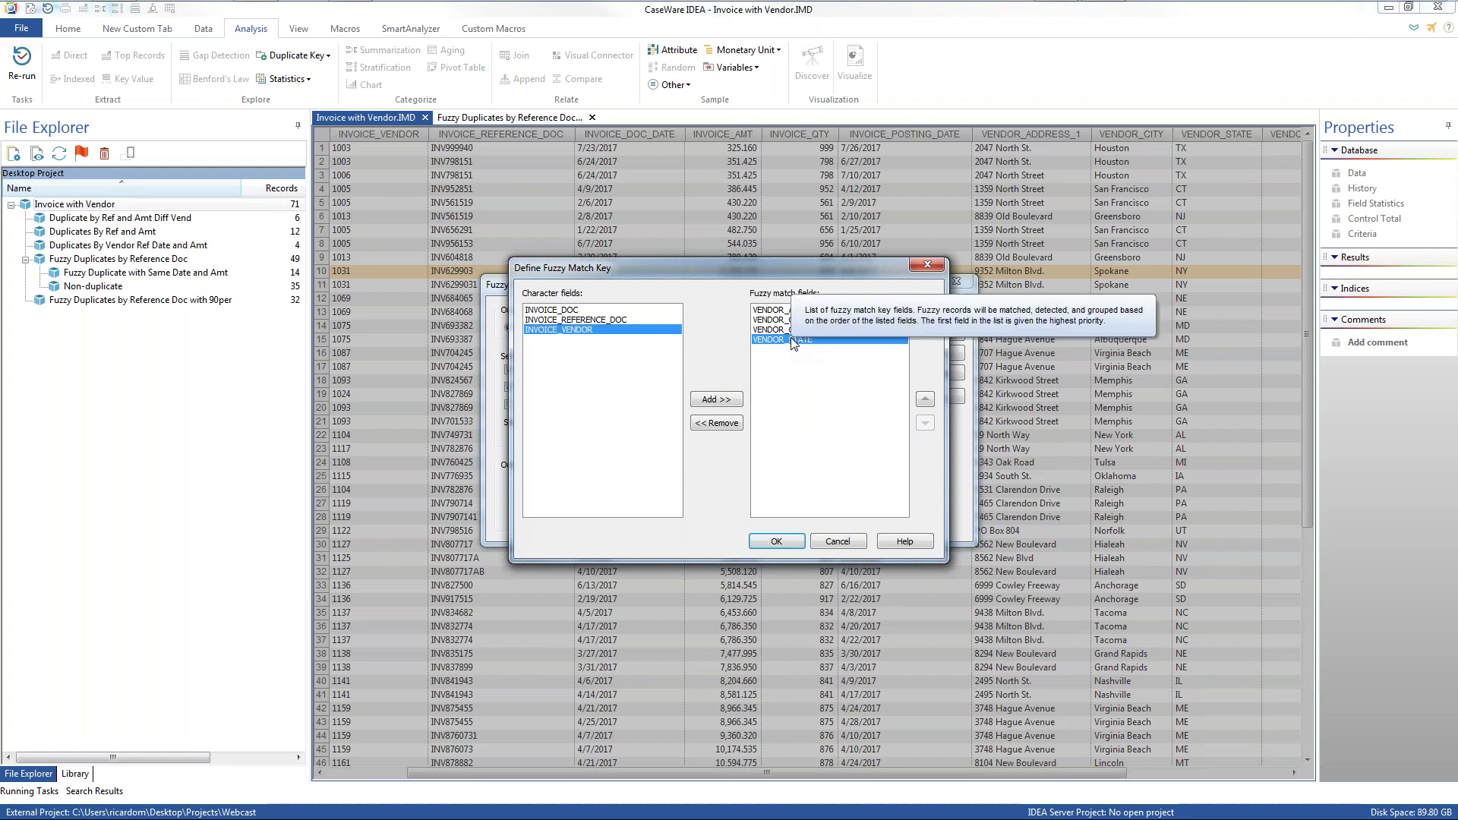
left_click(786, 544)
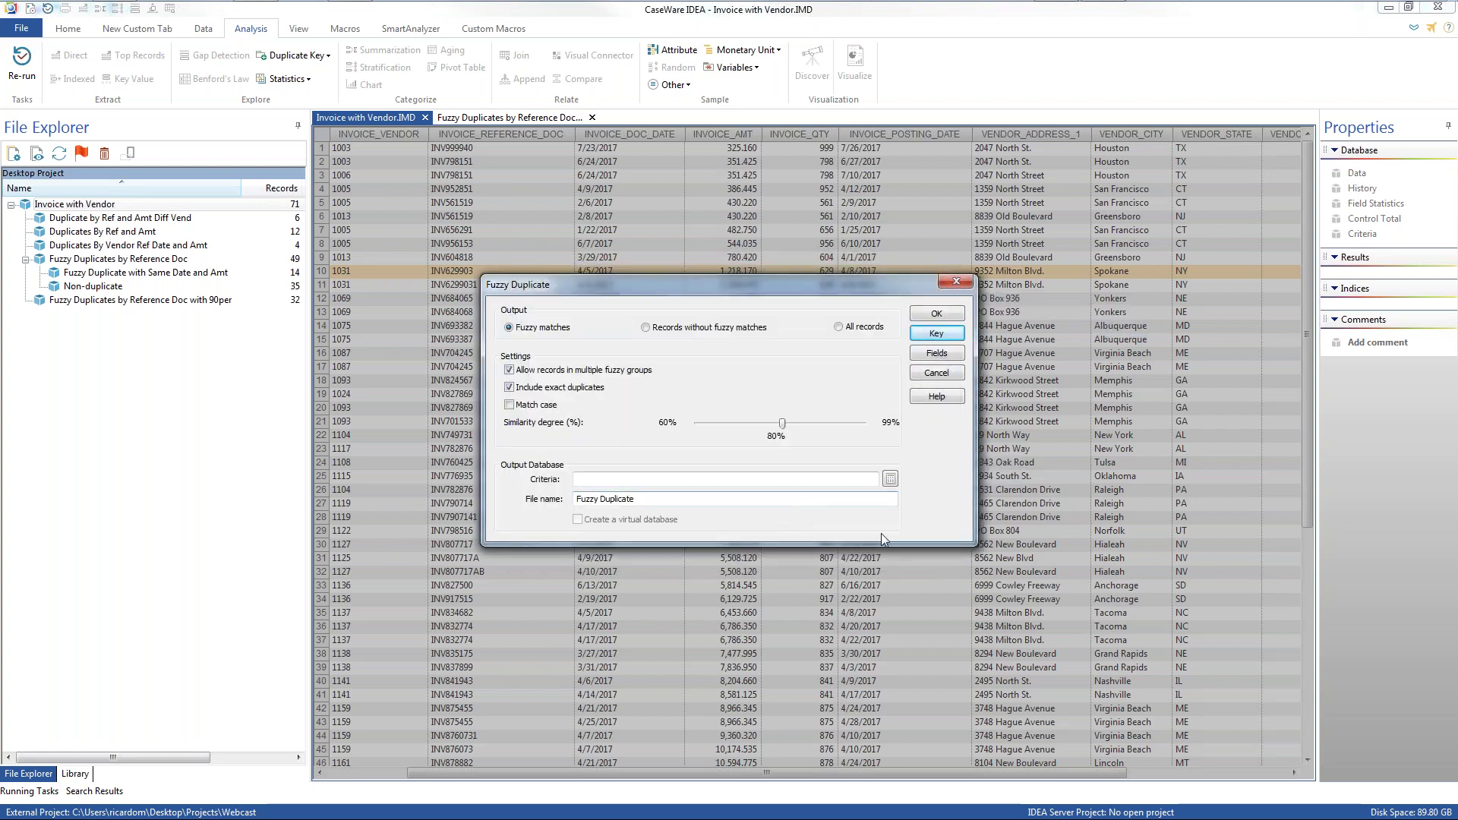
- Set the similarity degree to 70%, name the output Fuzzy Duplicates by Address, and run the task
left_click_drag(782, 426, 739, 438)
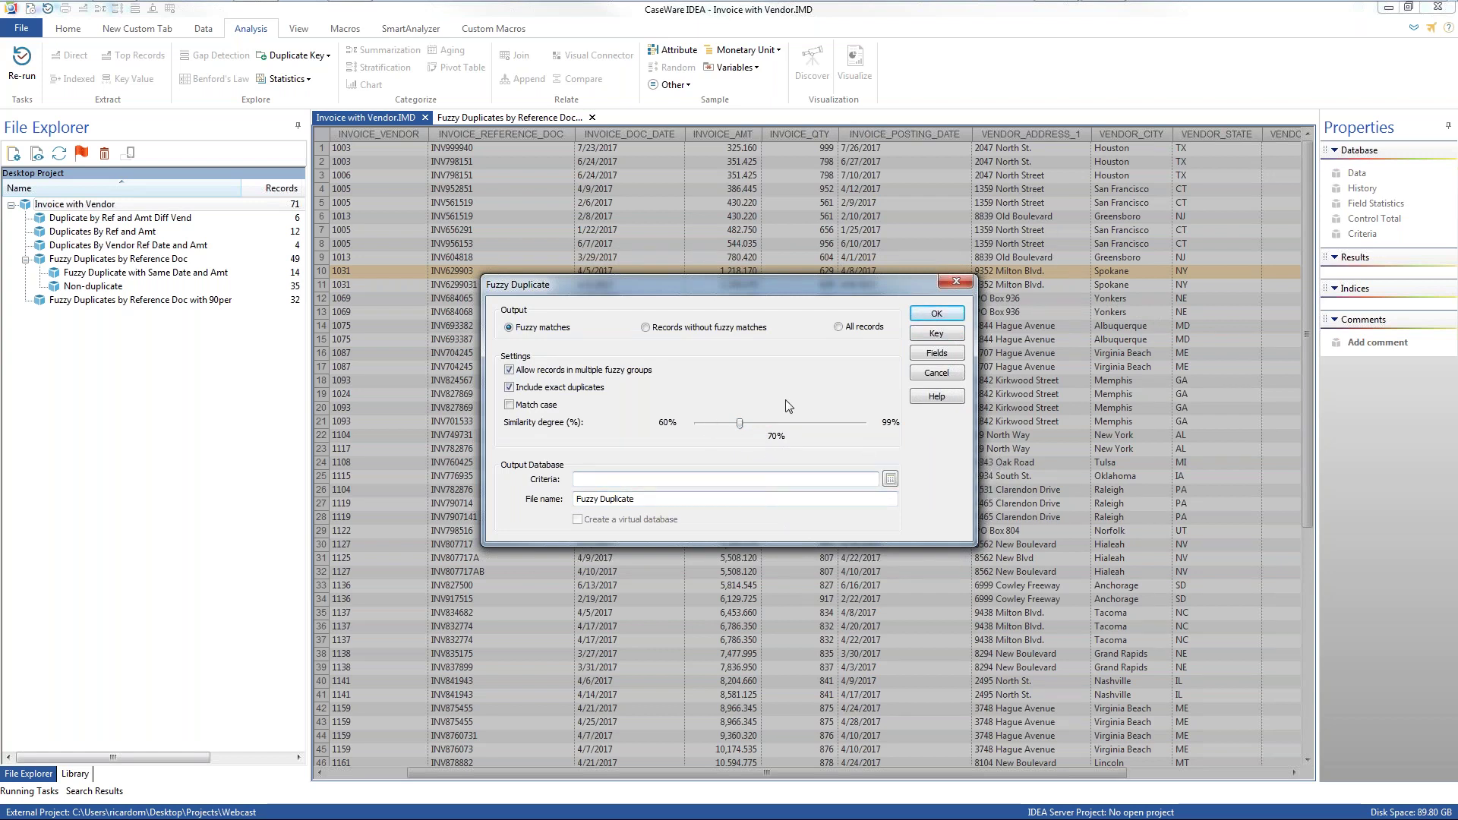
left_click_drag(638, 499, 527, 501)
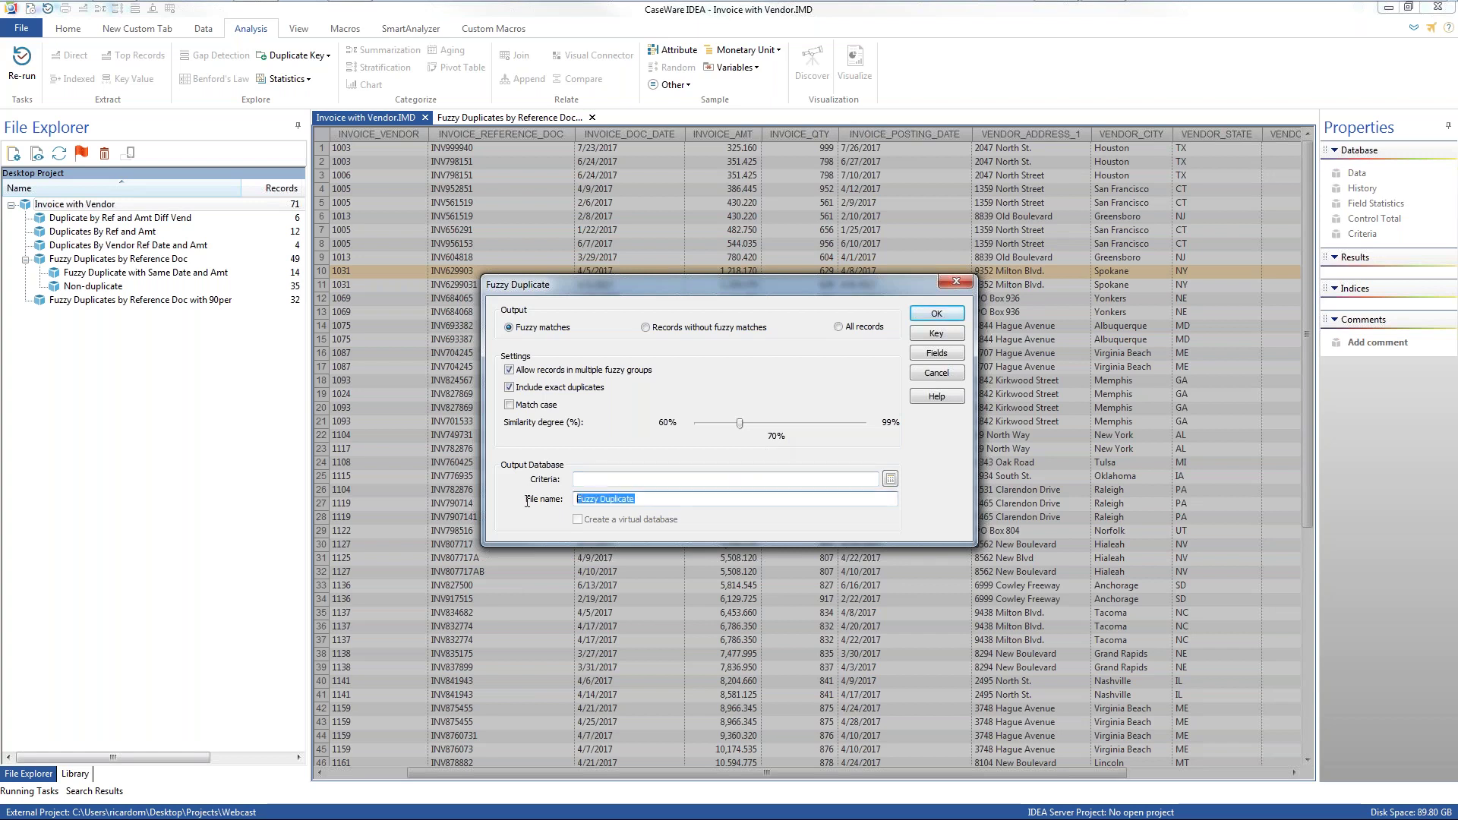
type("Fuzzy Dupl")
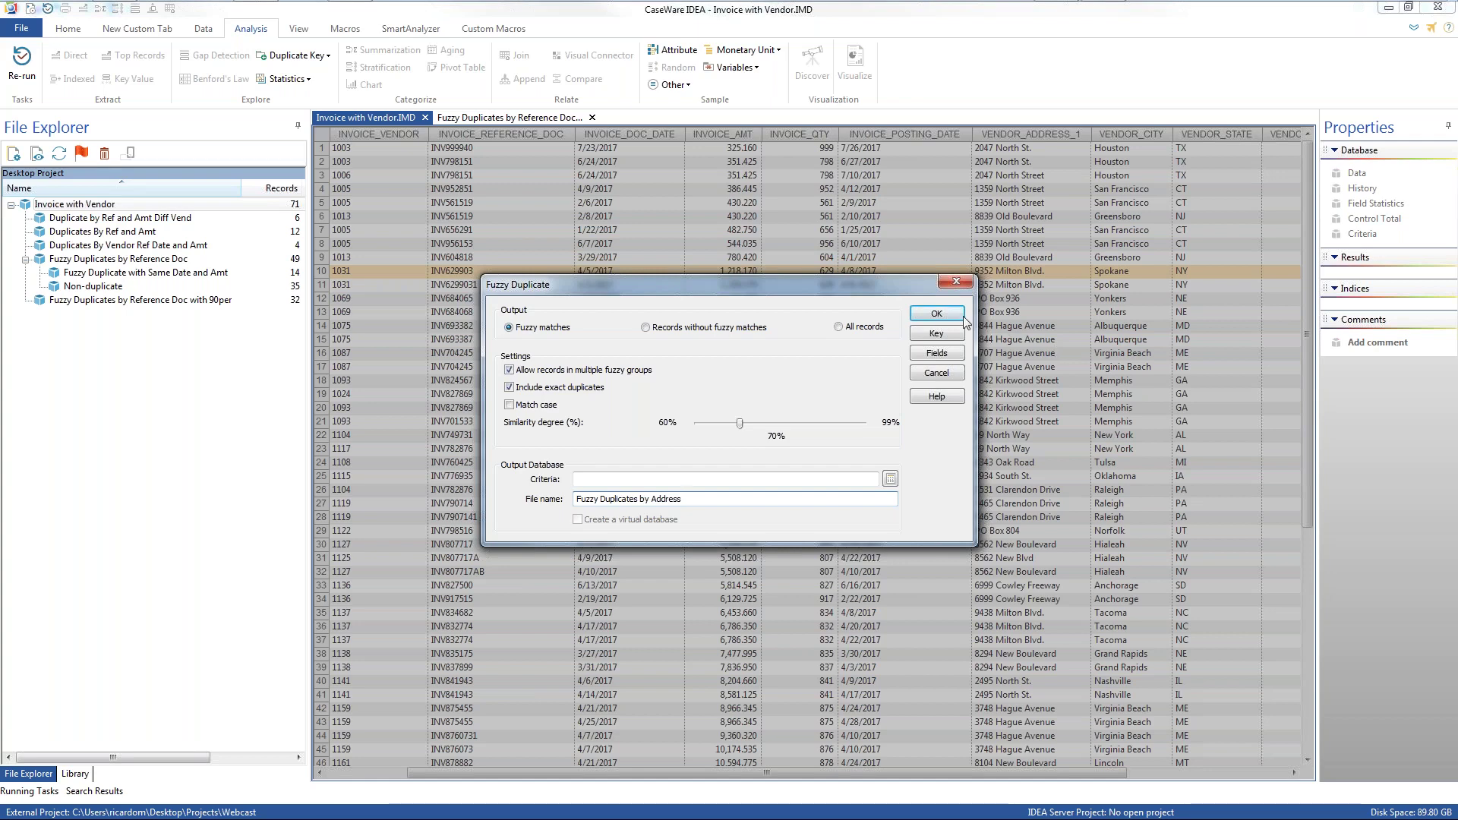
left_click(933, 314)
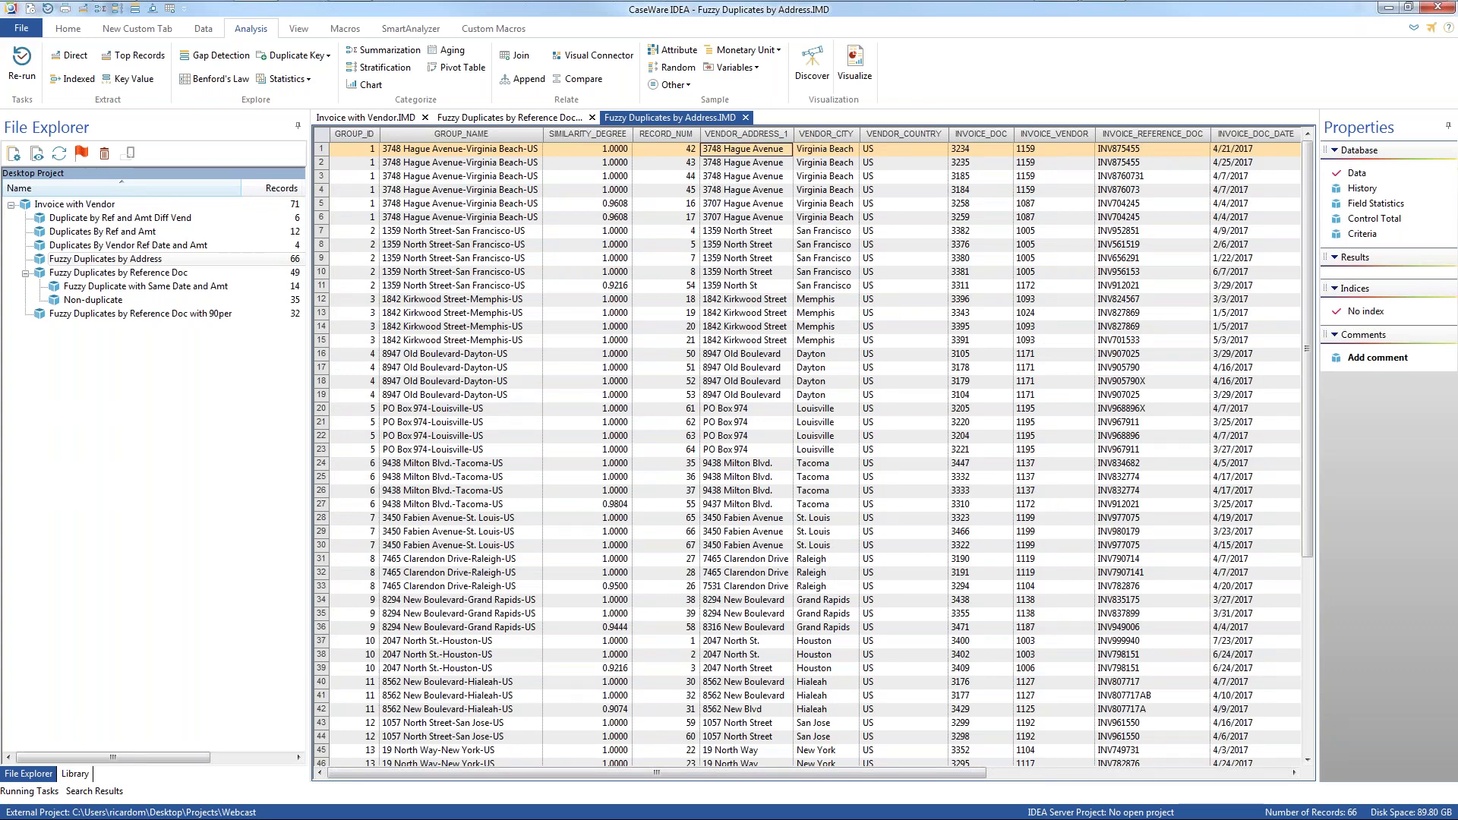
- Compare the group names, vendor addresses and similarity degrees of the first group in Fuzzy Duplicates by Address
left_click(877, 151)
left_click(431, 155)
left_click(423, 220)
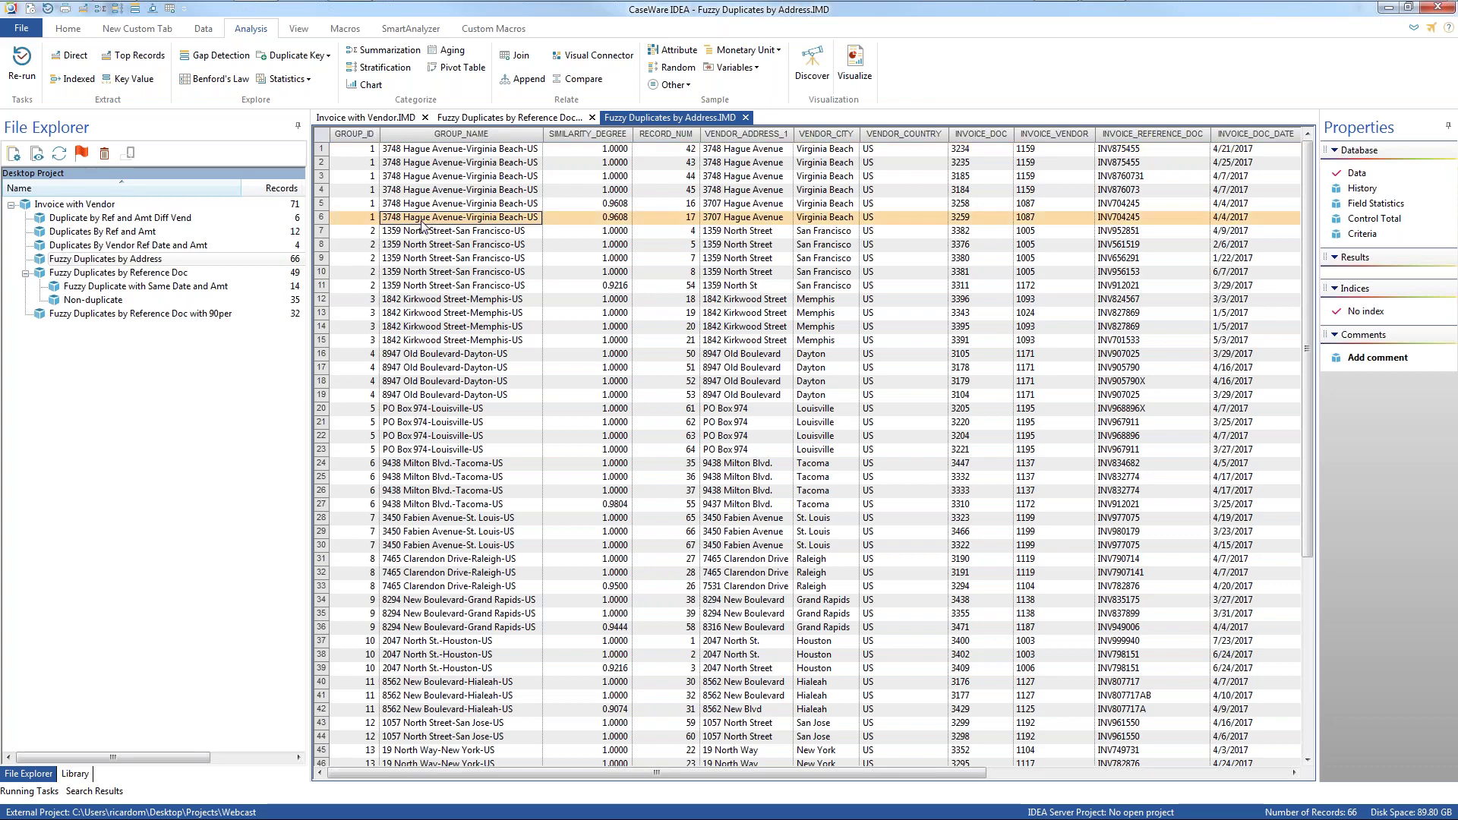
left_click_drag(423, 225, 420, 153)
left_click(769, 152)
left_click_drag(769, 166, 770, 221)
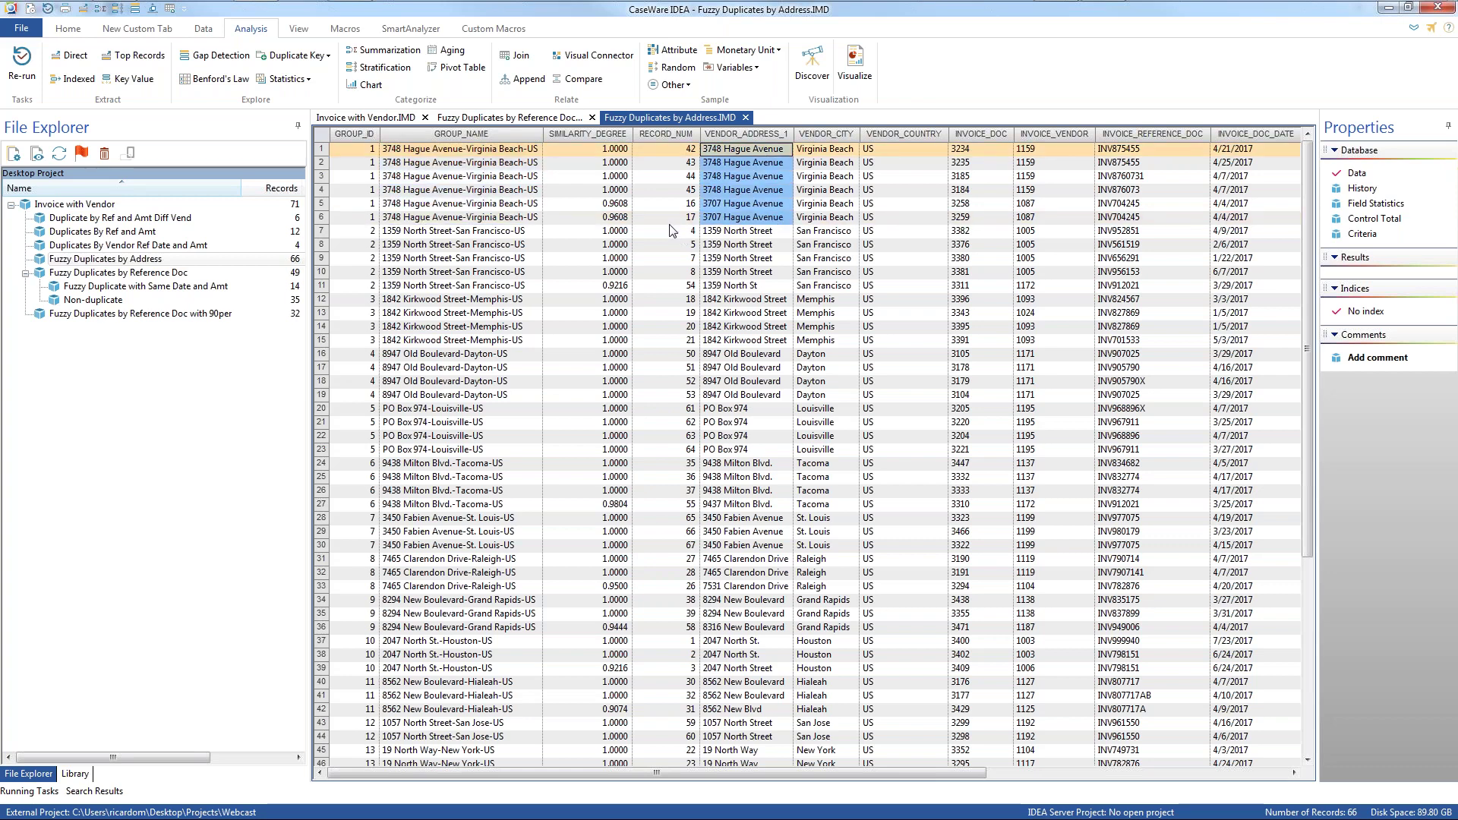
left_click(615, 191)
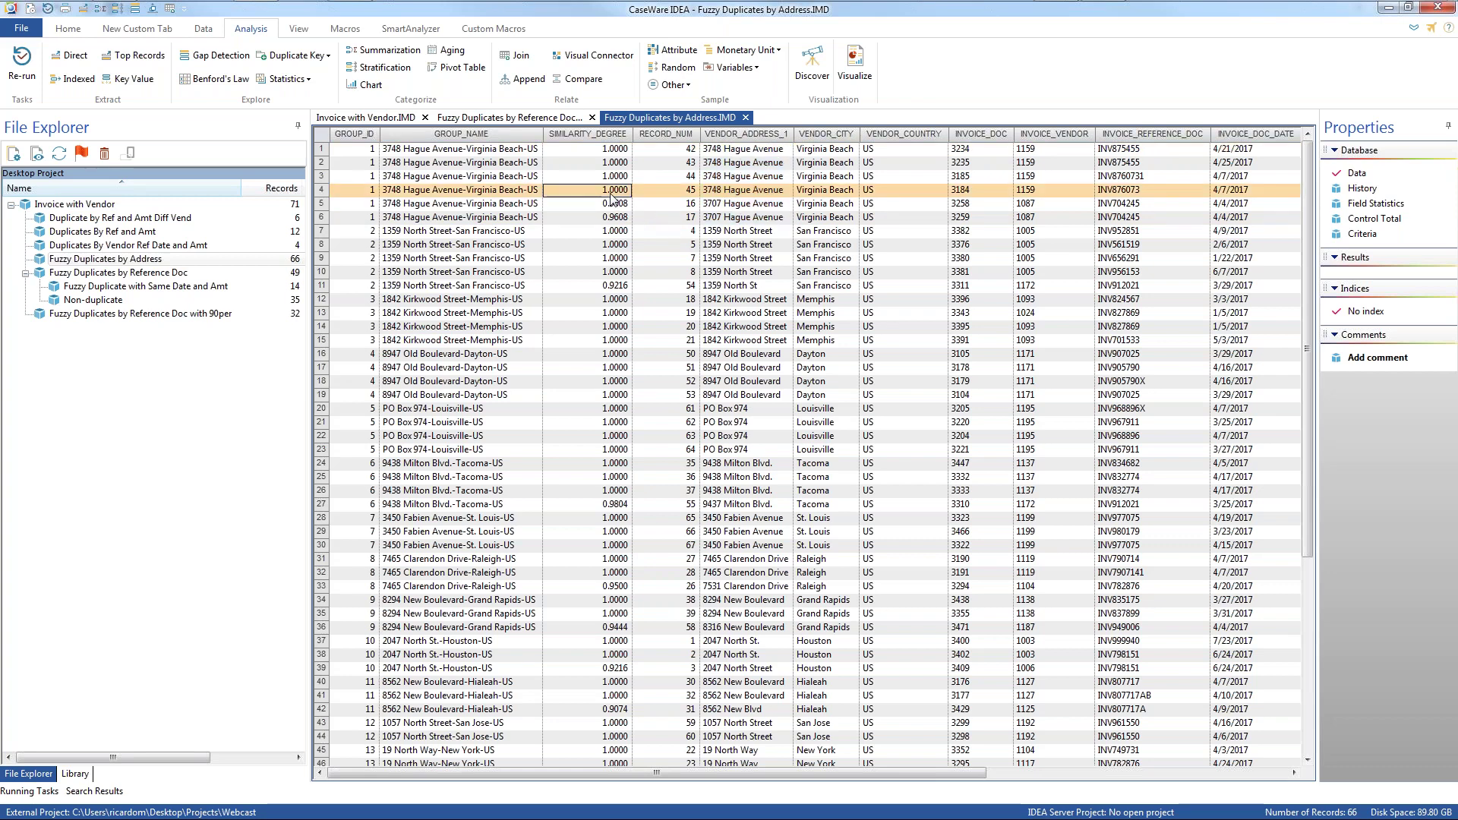
left_click(759, 196)
- Rerun the address Fuzzy Duplicate task without exact duplicates, outputting to Fuzzy Duplicates by Address1
left_click(48, 9)
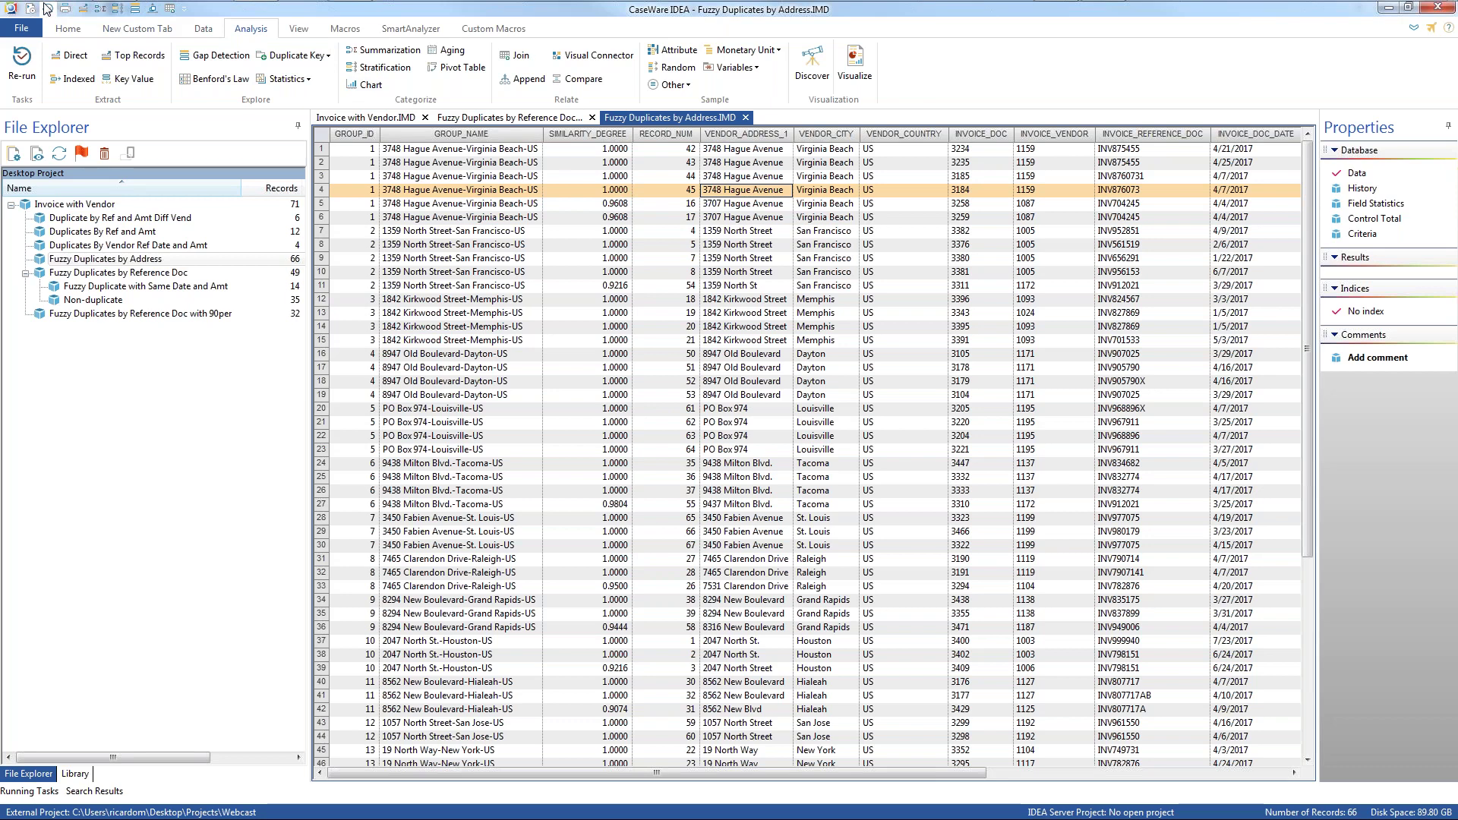
left_click(548, 389)
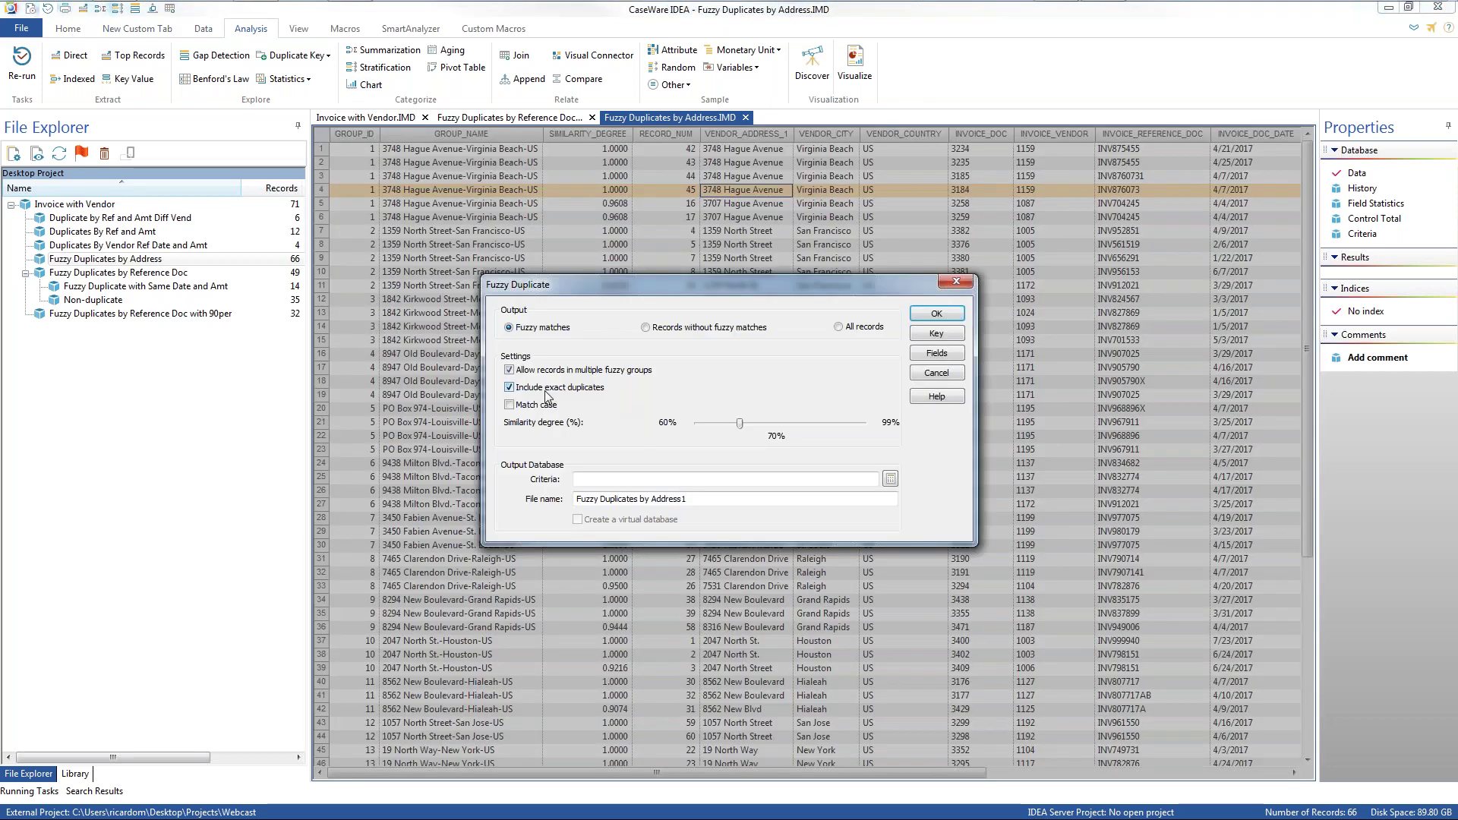
left_click(944, 313)
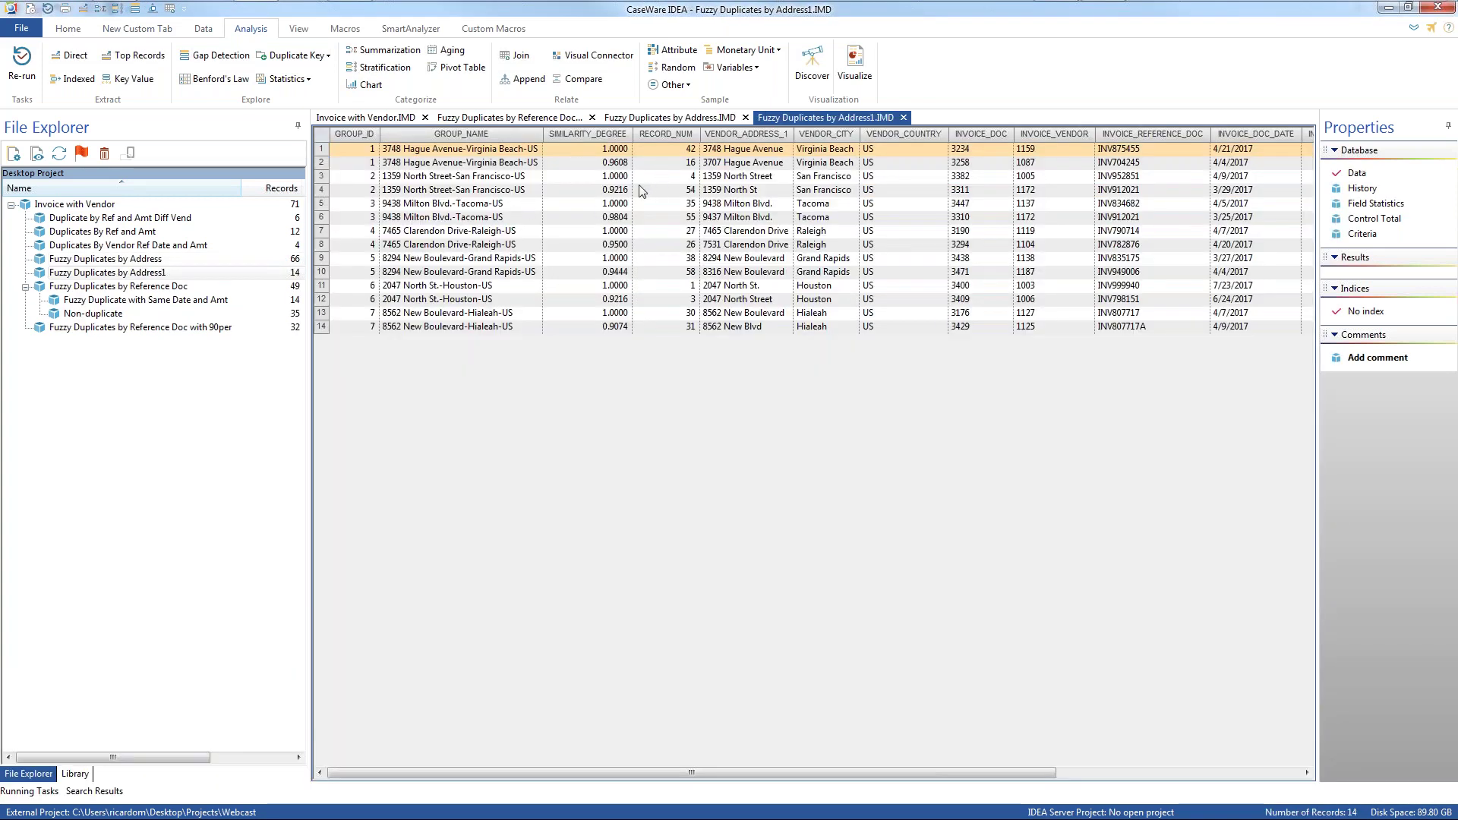
- Review record numbers and similarity degrees in Fuzzy Duplicates by Address1, close it, and recheck the task settings from Fuzzy Duplicates by Address
left_click(682, 149)
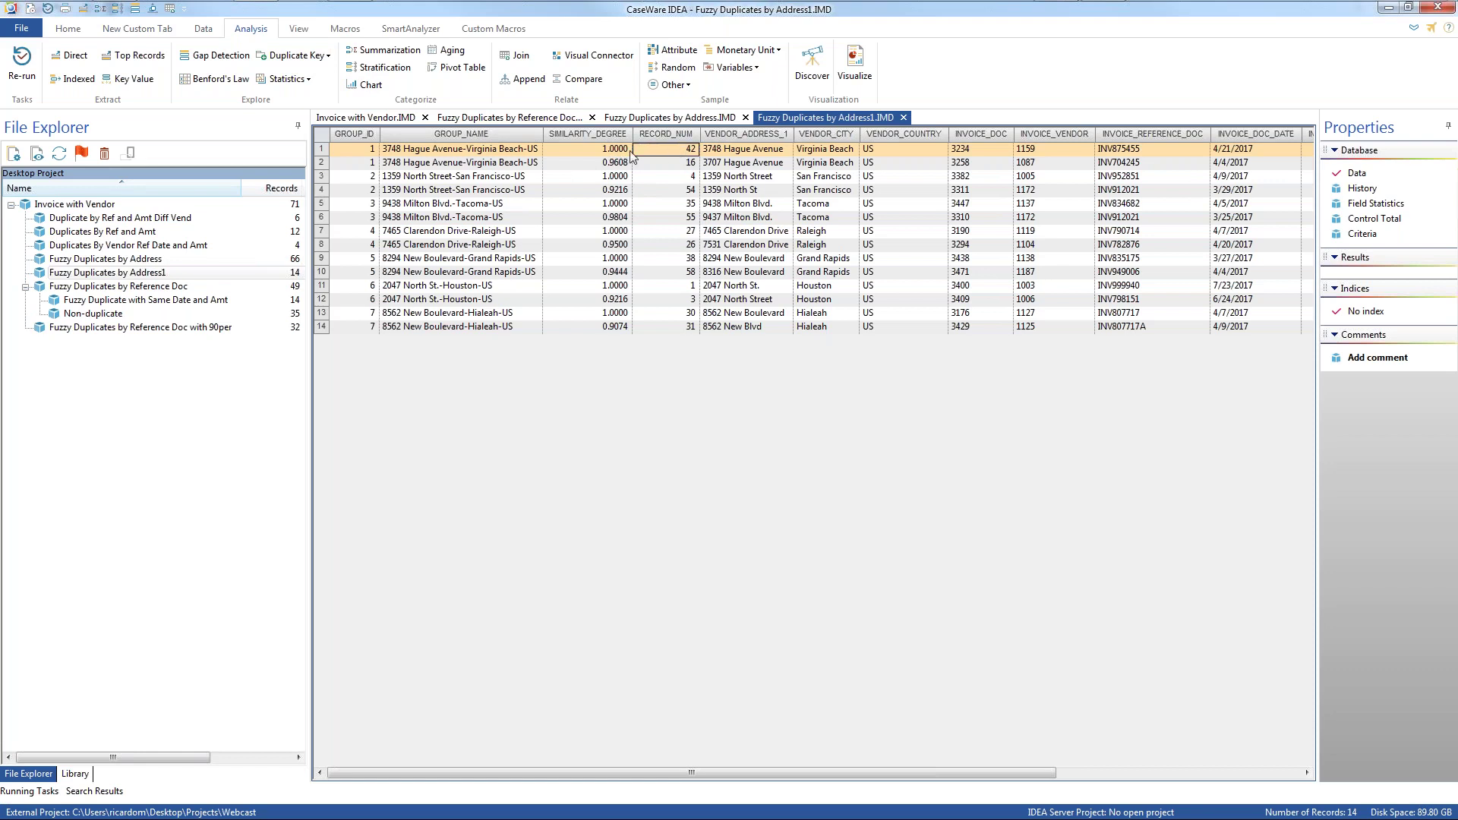
left_click(656, 164)
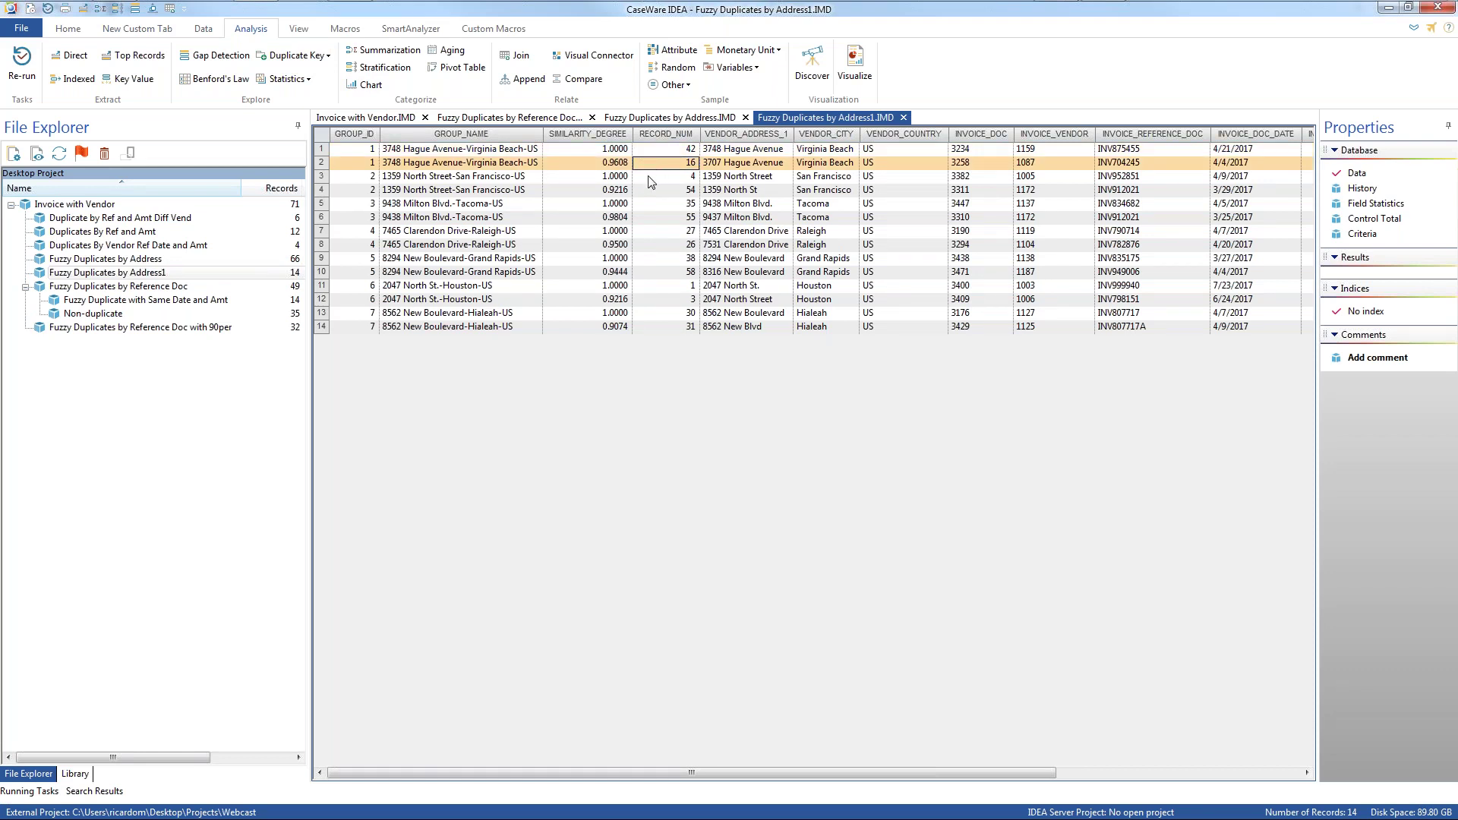
left_click_drag(616, 150, 620, 167)
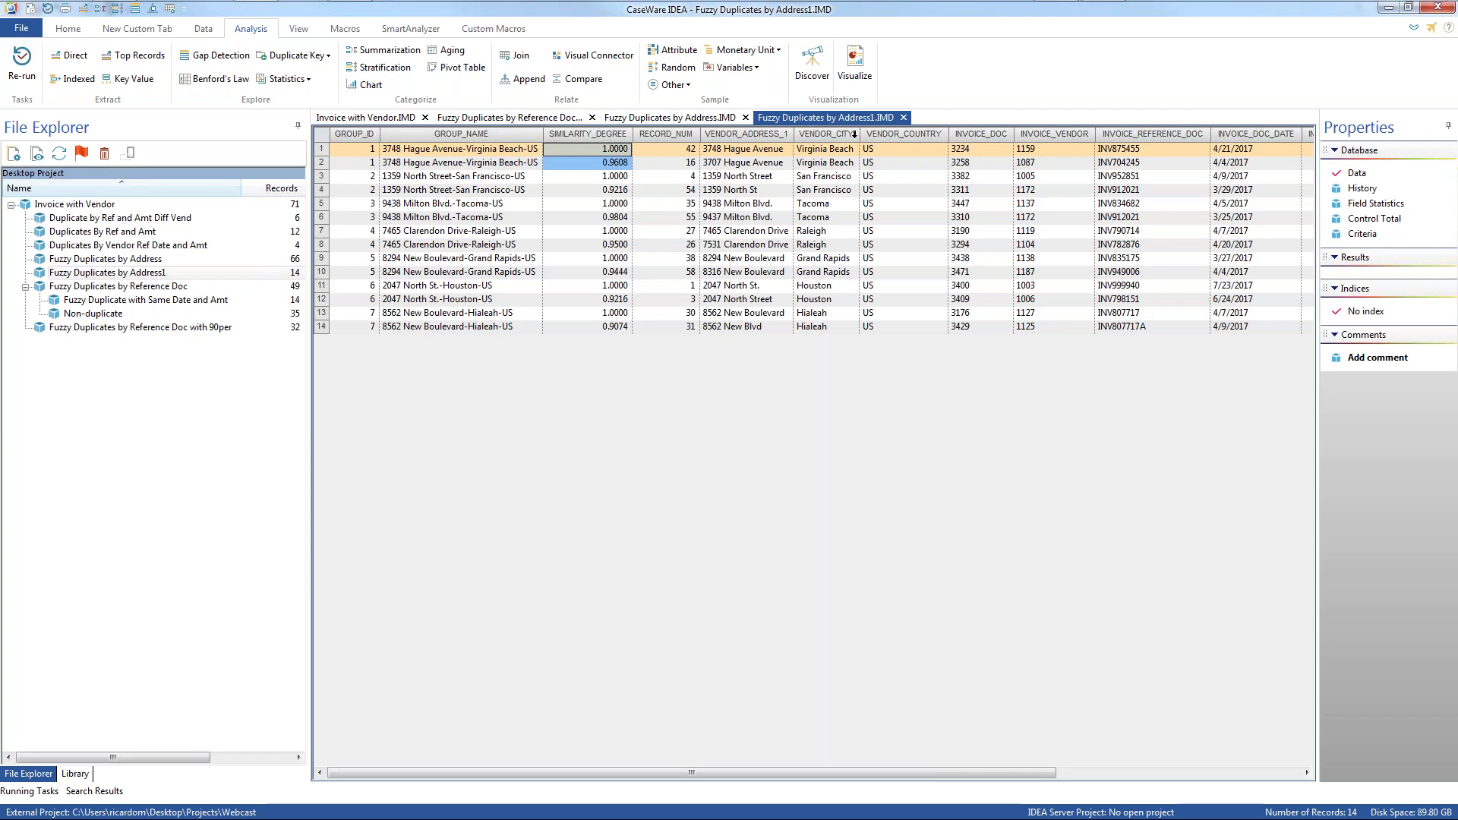
left_click(903, 117)
left_click(766, 205)
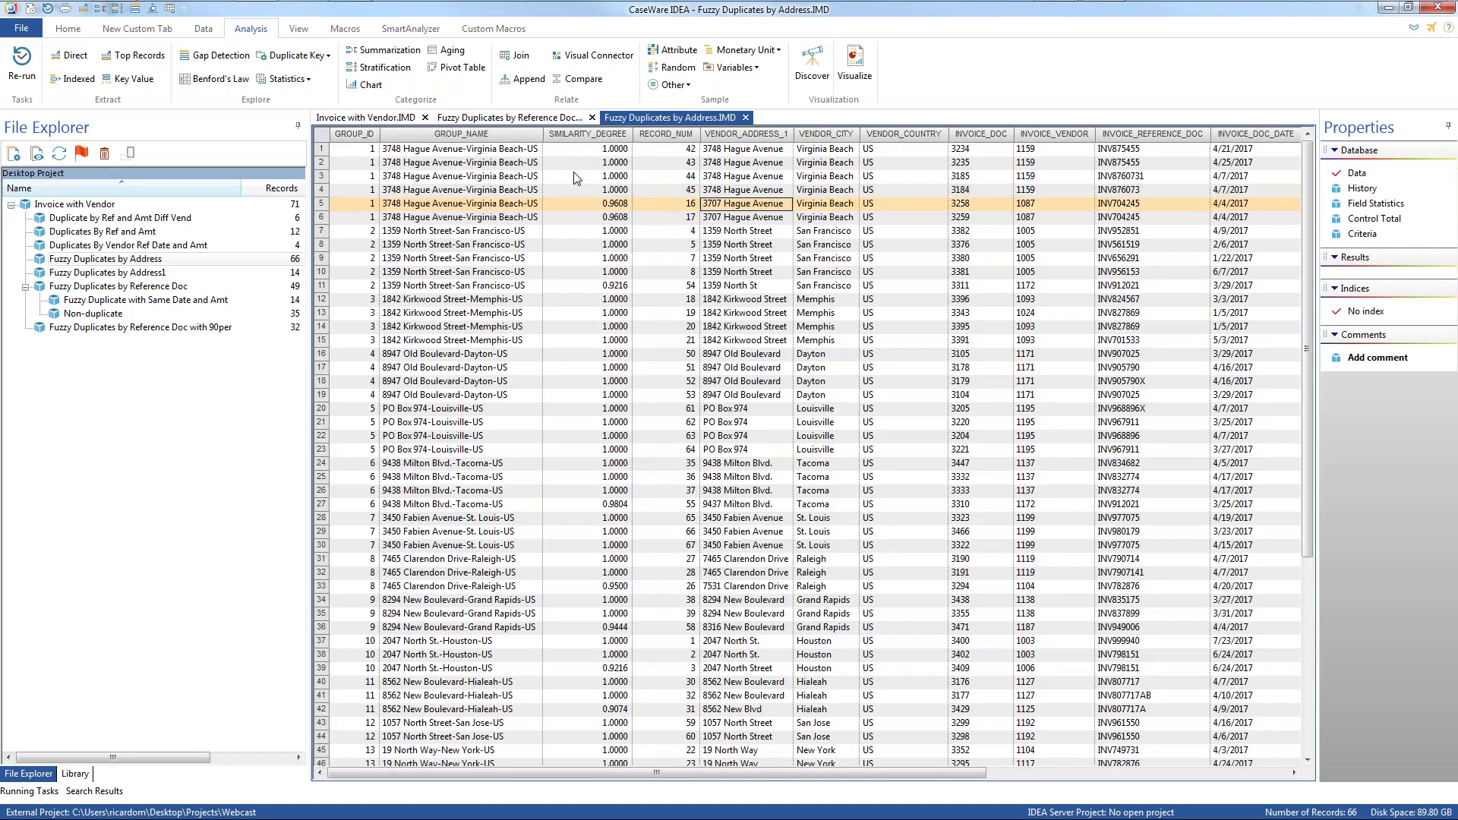
left_click(48, 9)
left_click(951, 375)
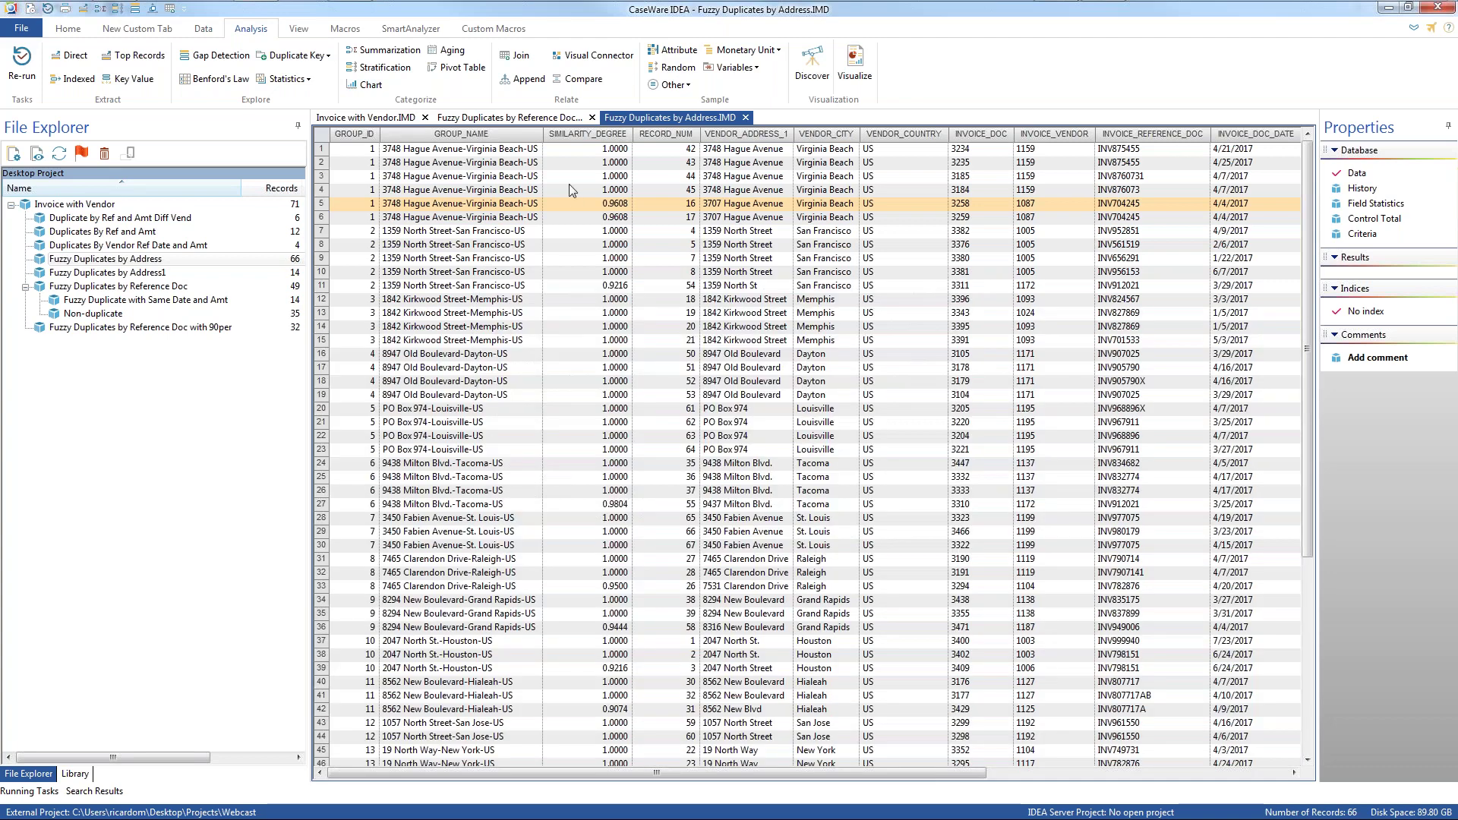
- Filter Fuzzy Duplicates by Address with the criteria SIMILARITY_DEGREE <> 1
left_click(605, 191)
left_click_drag(605, 191, 608, 152)
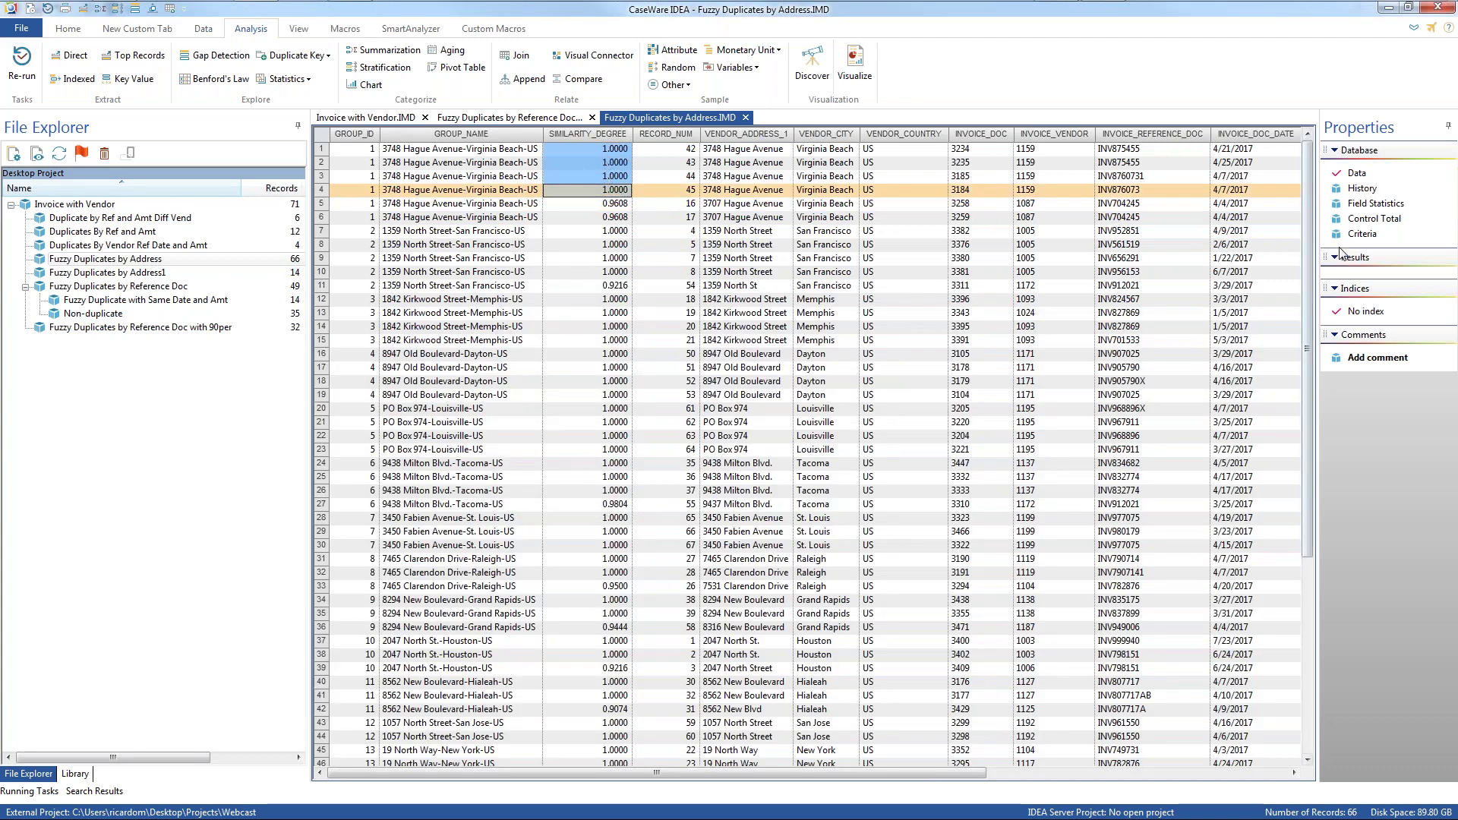
left_click(1363, 234)
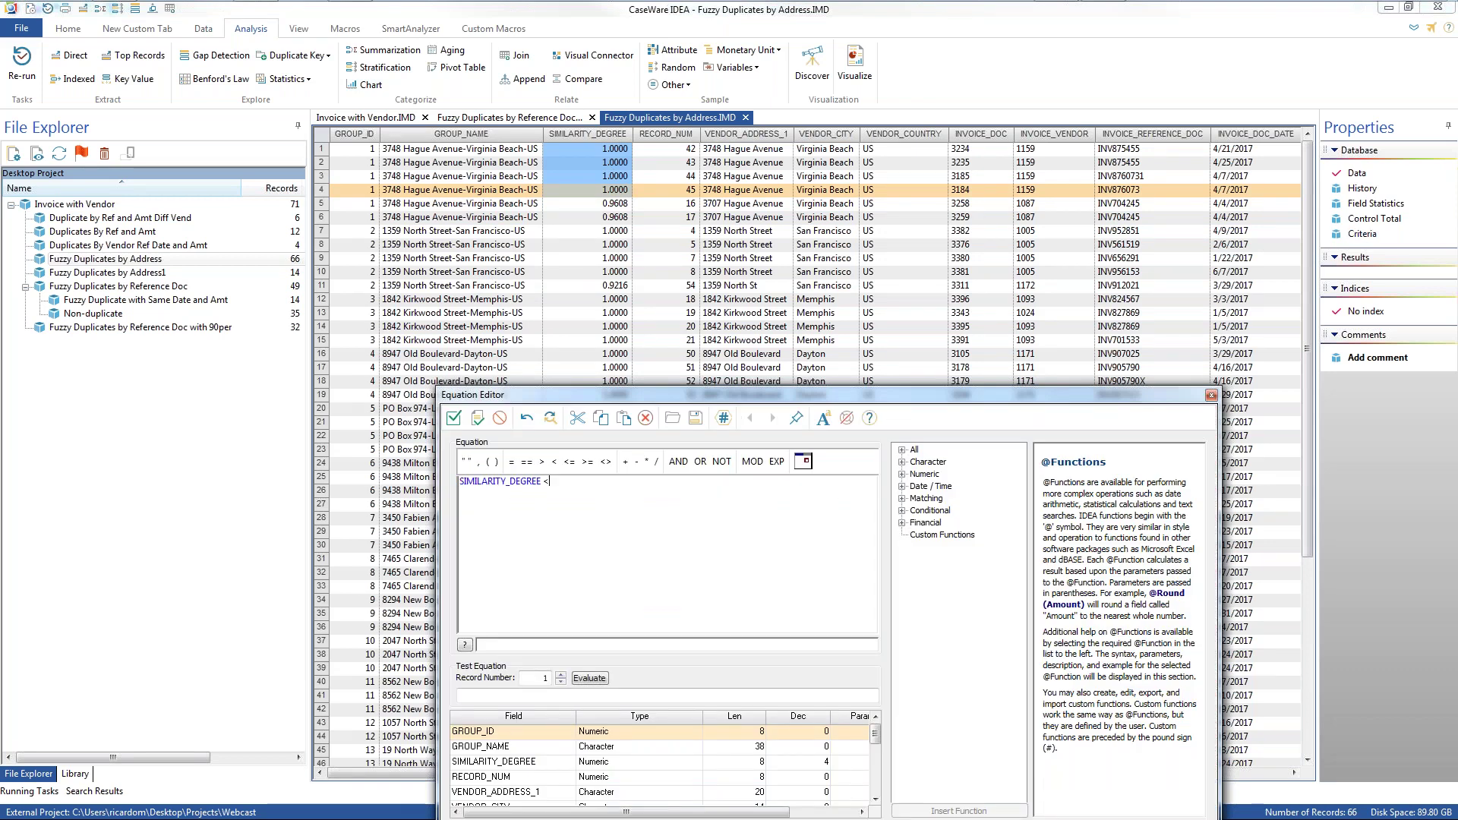
type("1")
key("Return")
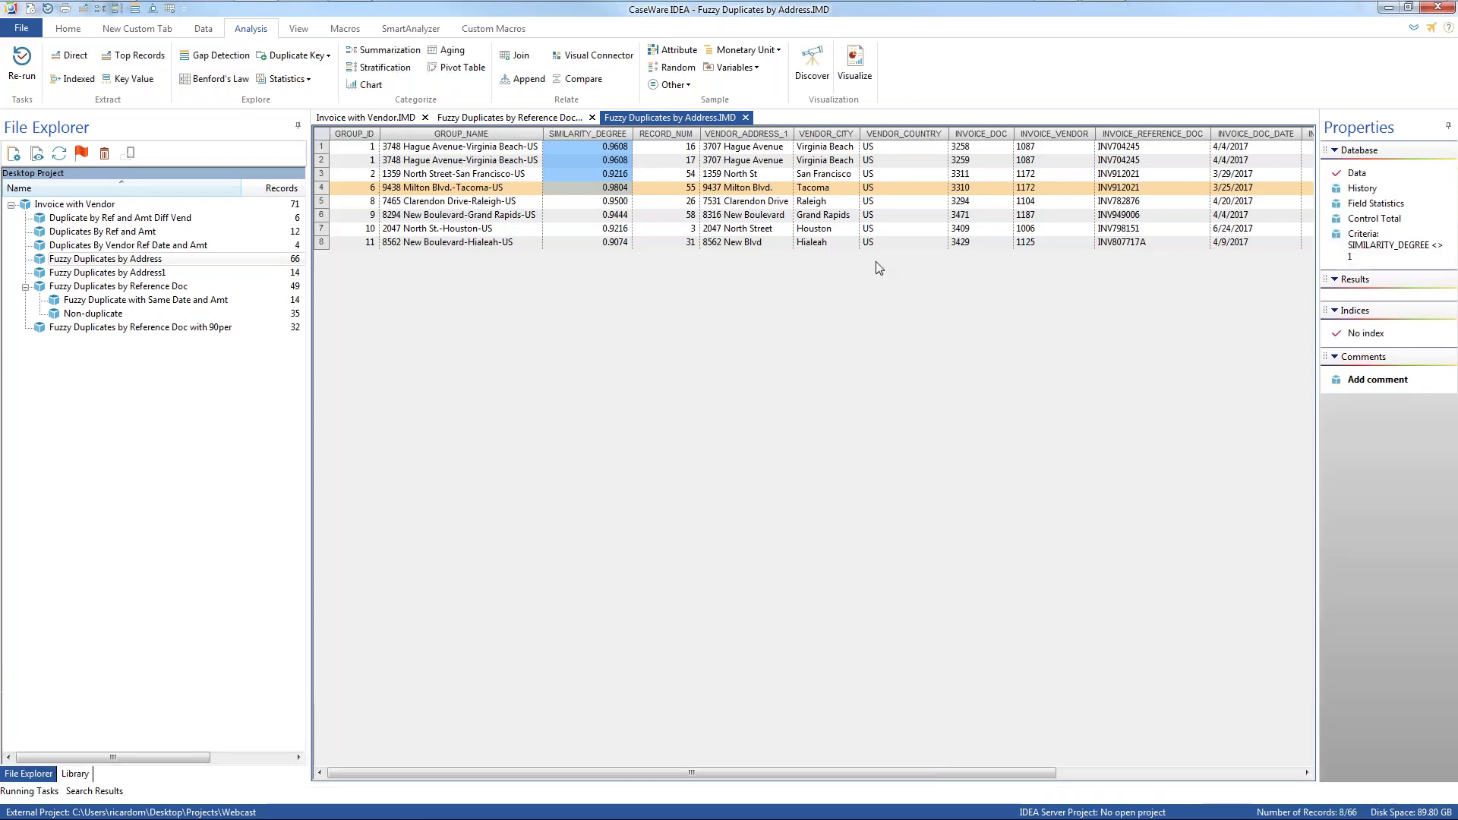
- Compare the group names with the vendor addresses in the first two filtered records
left_click(484, 149)
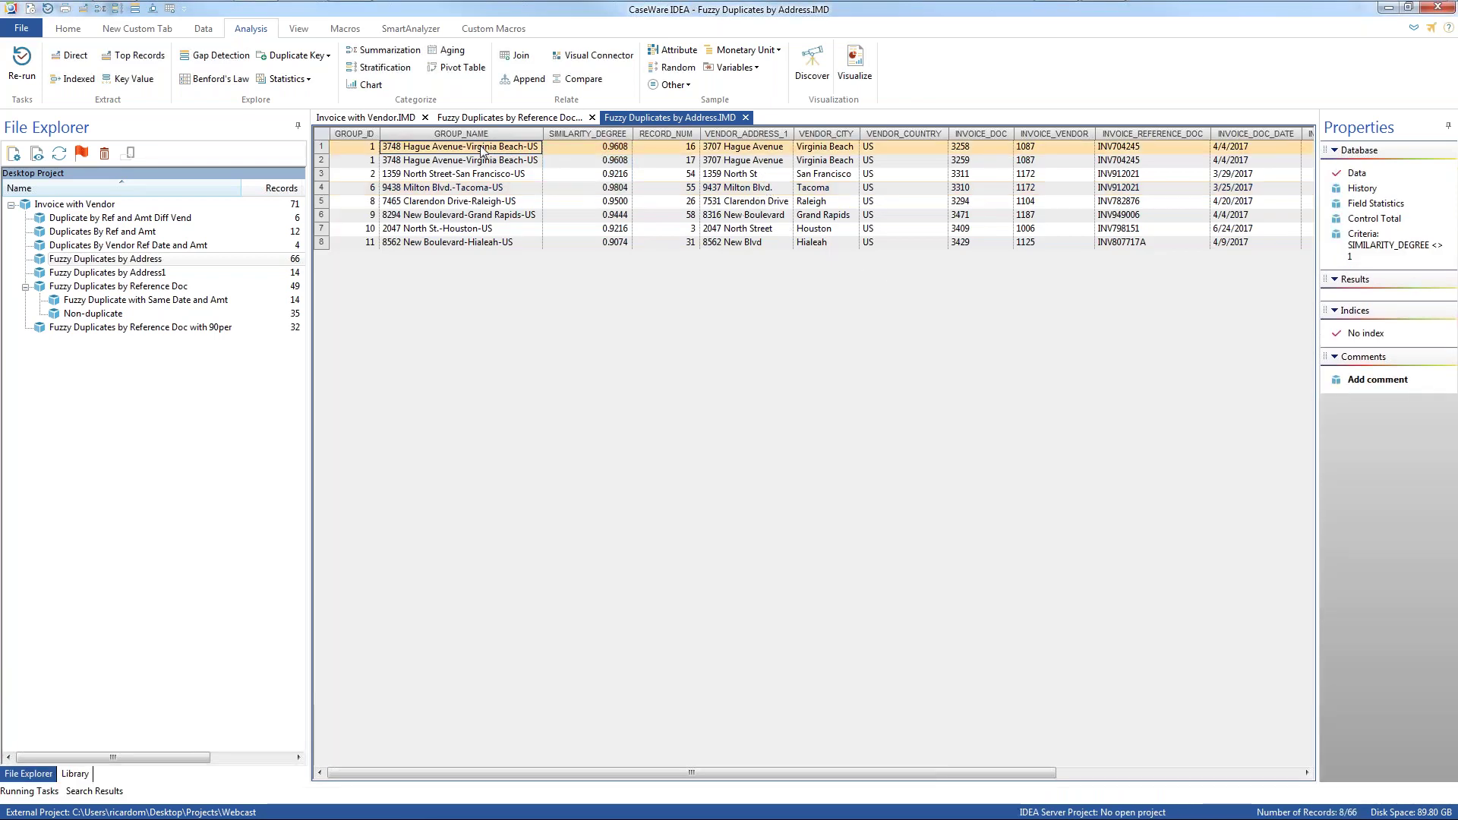
left_click(773, 149)
left_click(477, 151)
left_click(712, 161)
left_click(447, 161)
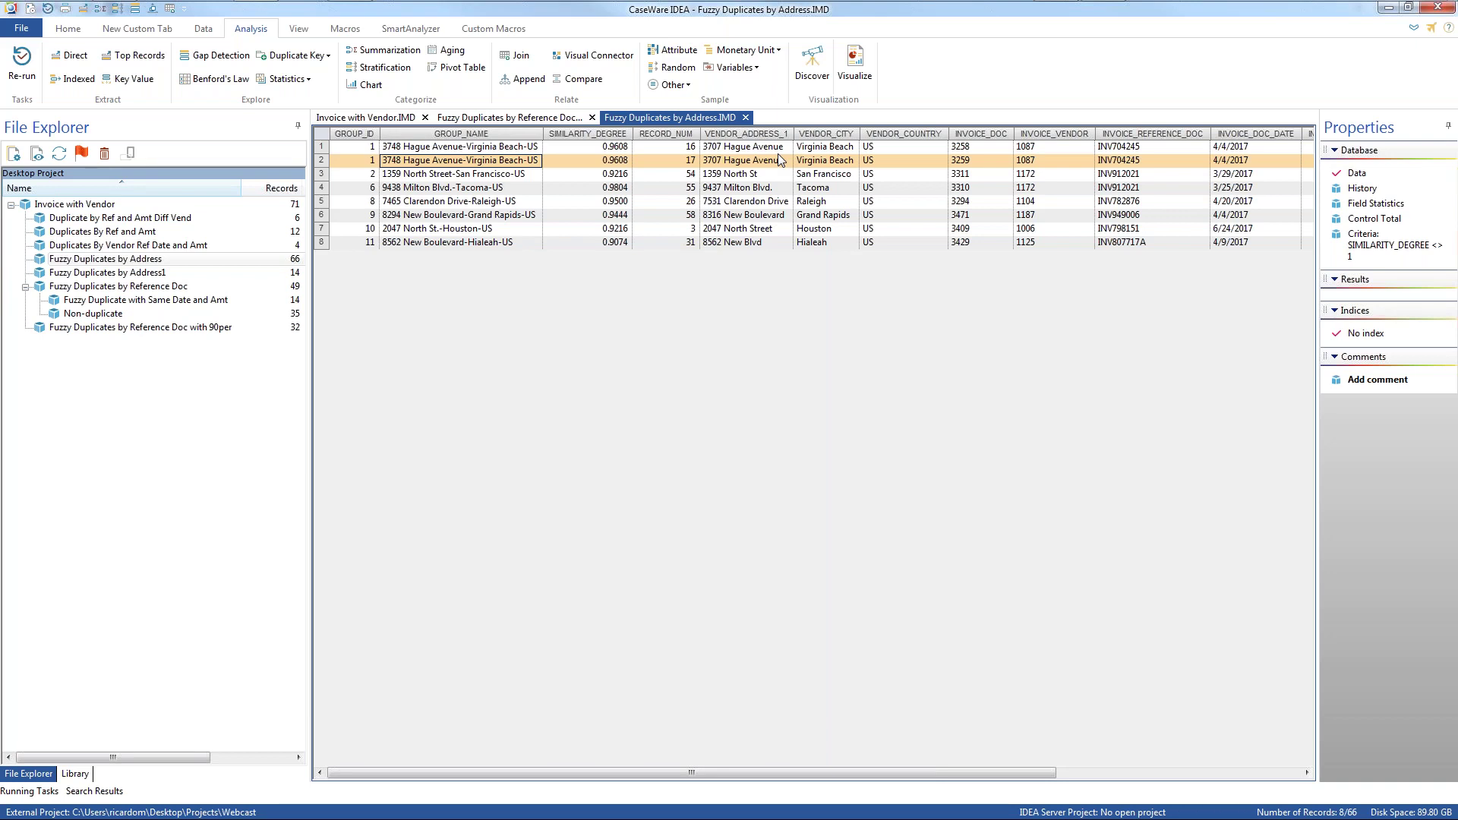
- Close the two open fuzzy duplicate databases and look over the Invoice with Vendor records
left_click(745, 118)
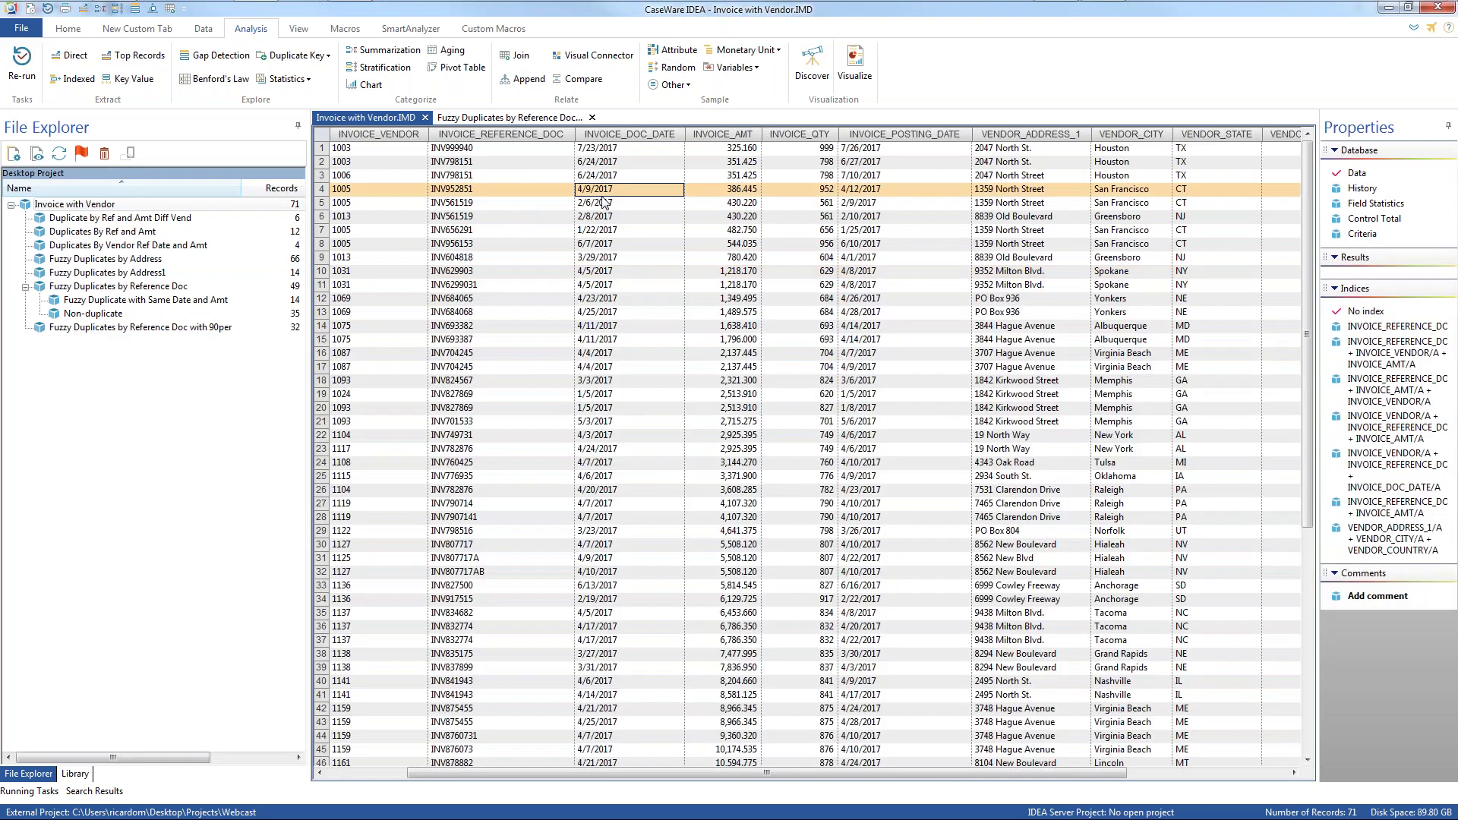
left_click(591, 118)
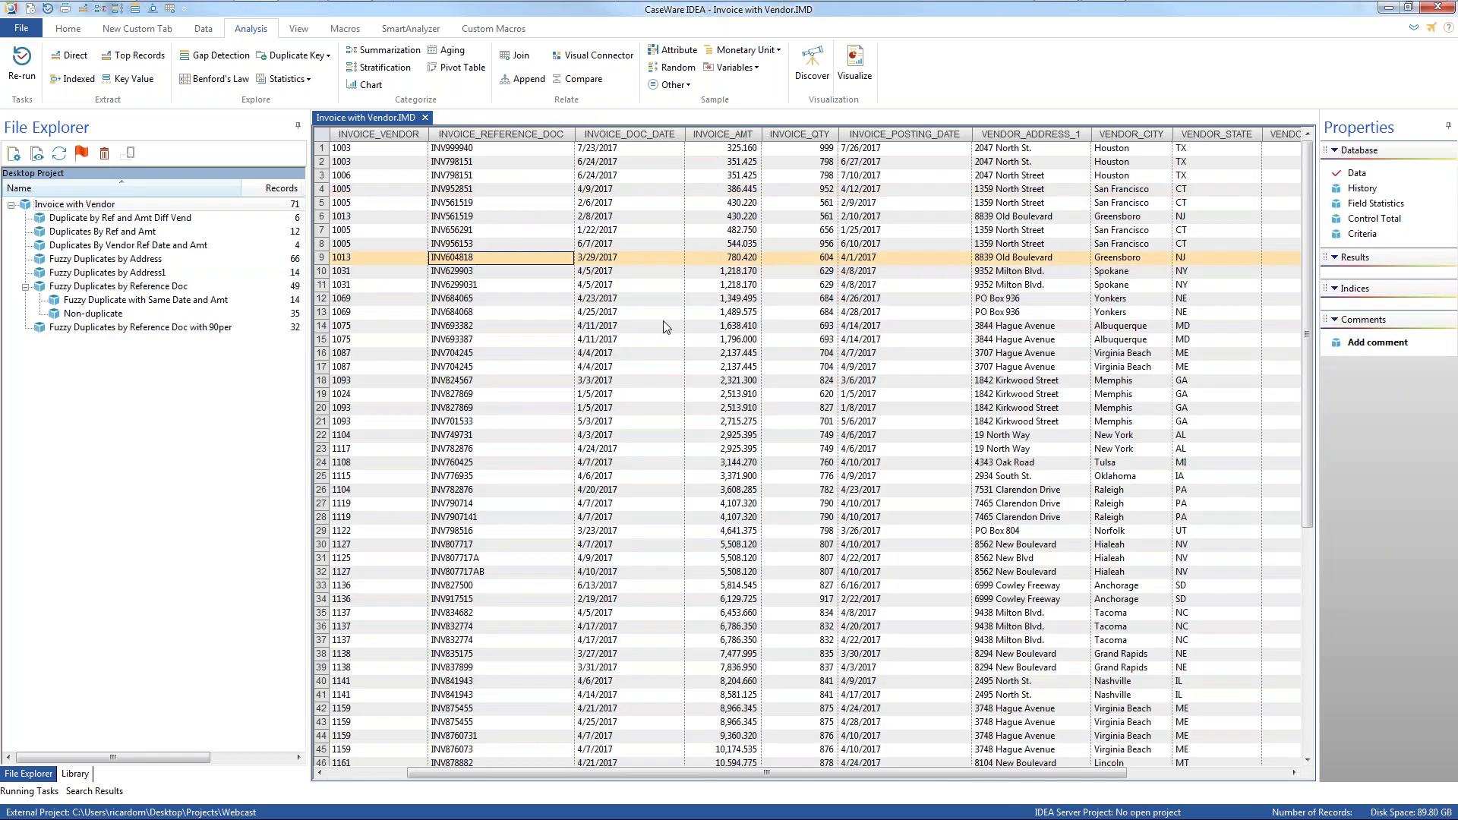
left_click(811, 341)
scroll(811, 341, "left", 1)
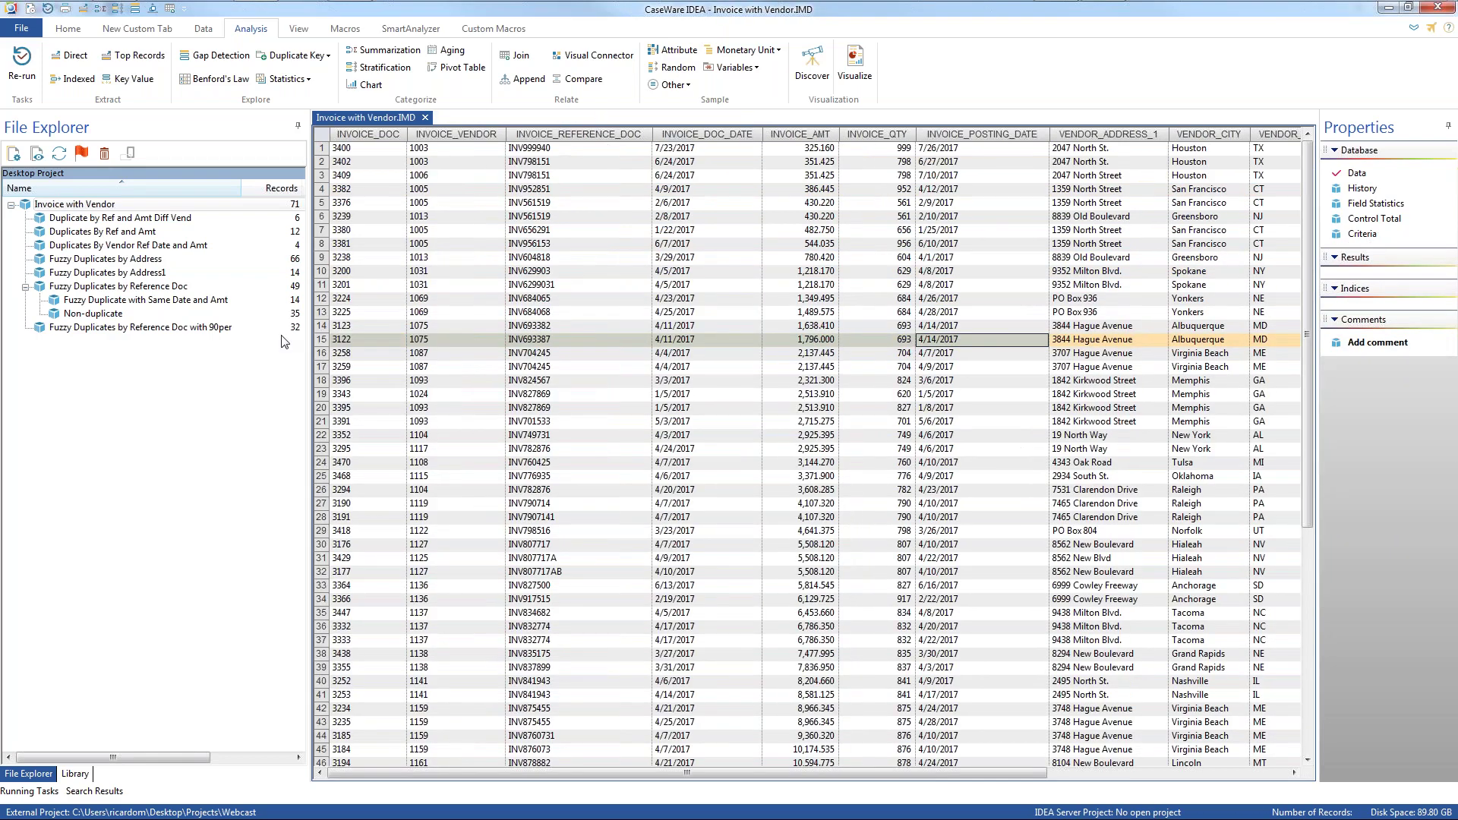
left_click(667, 298)
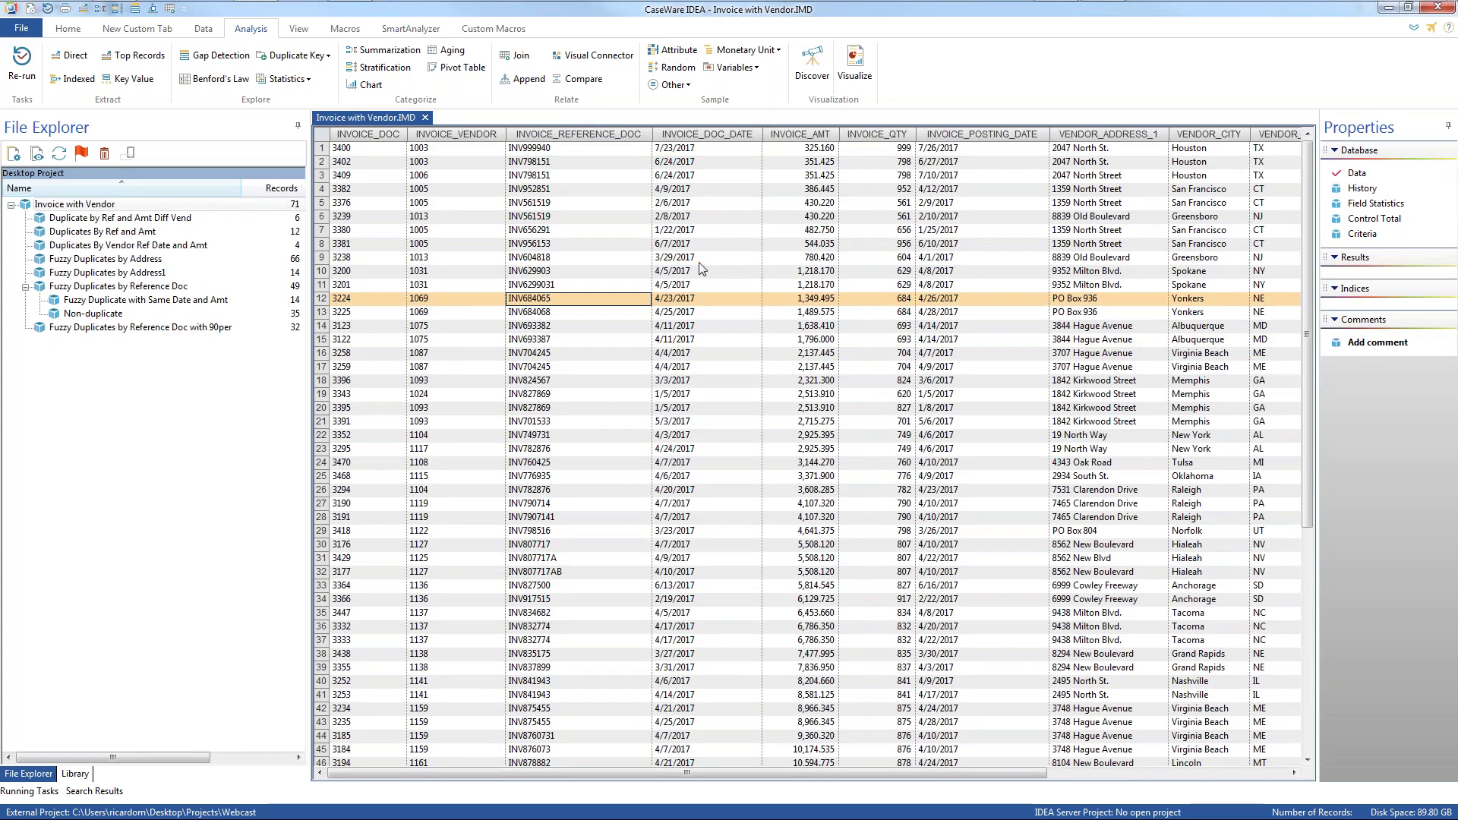
left_click(772, 462)
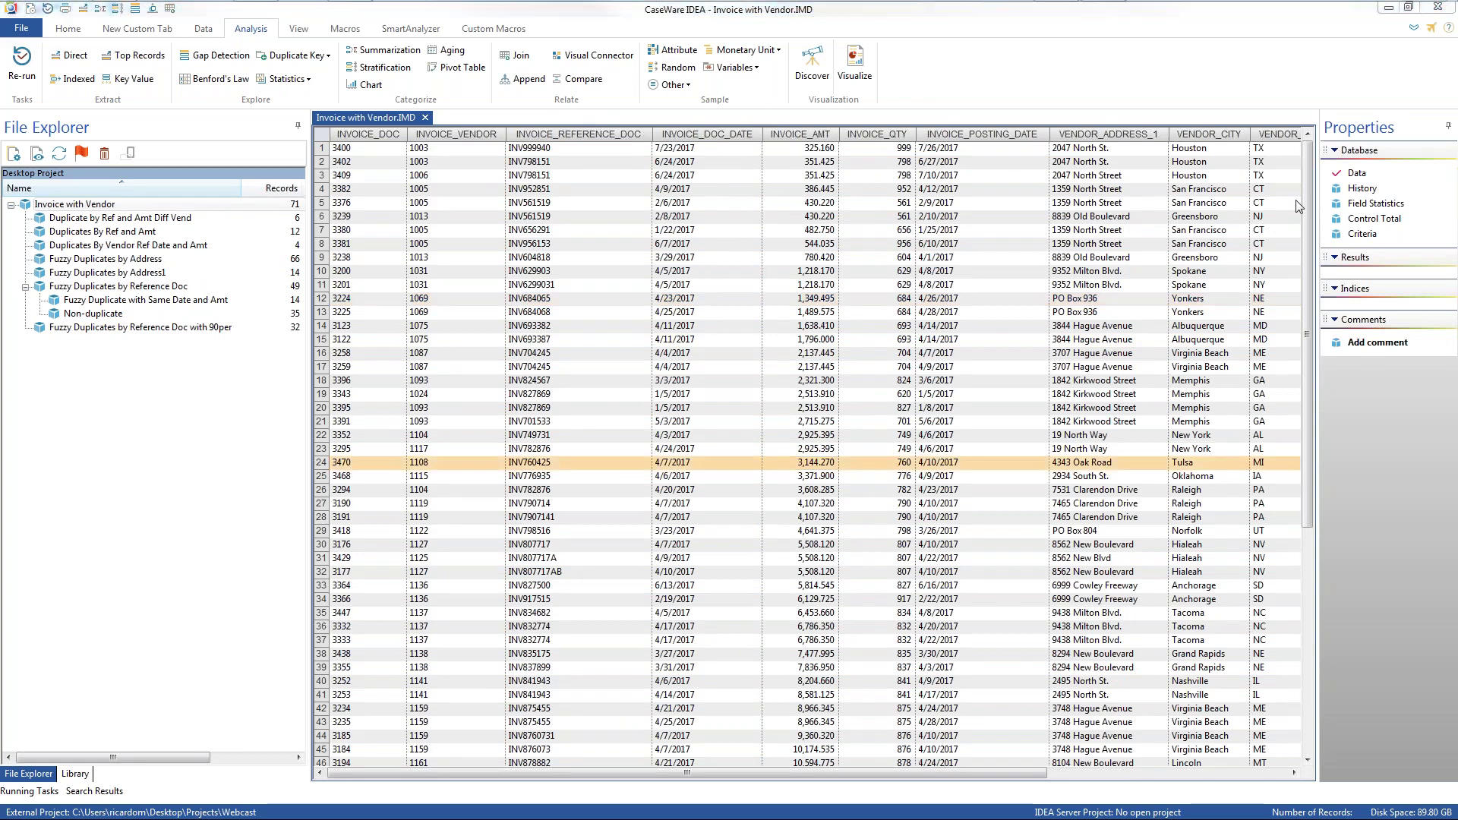
- Switch to the IDEA Slides presentation in PowerPoint and view the slides on detecting duplicates in Excel and exact duplicates in IDEA
mouse_move(214, 7)
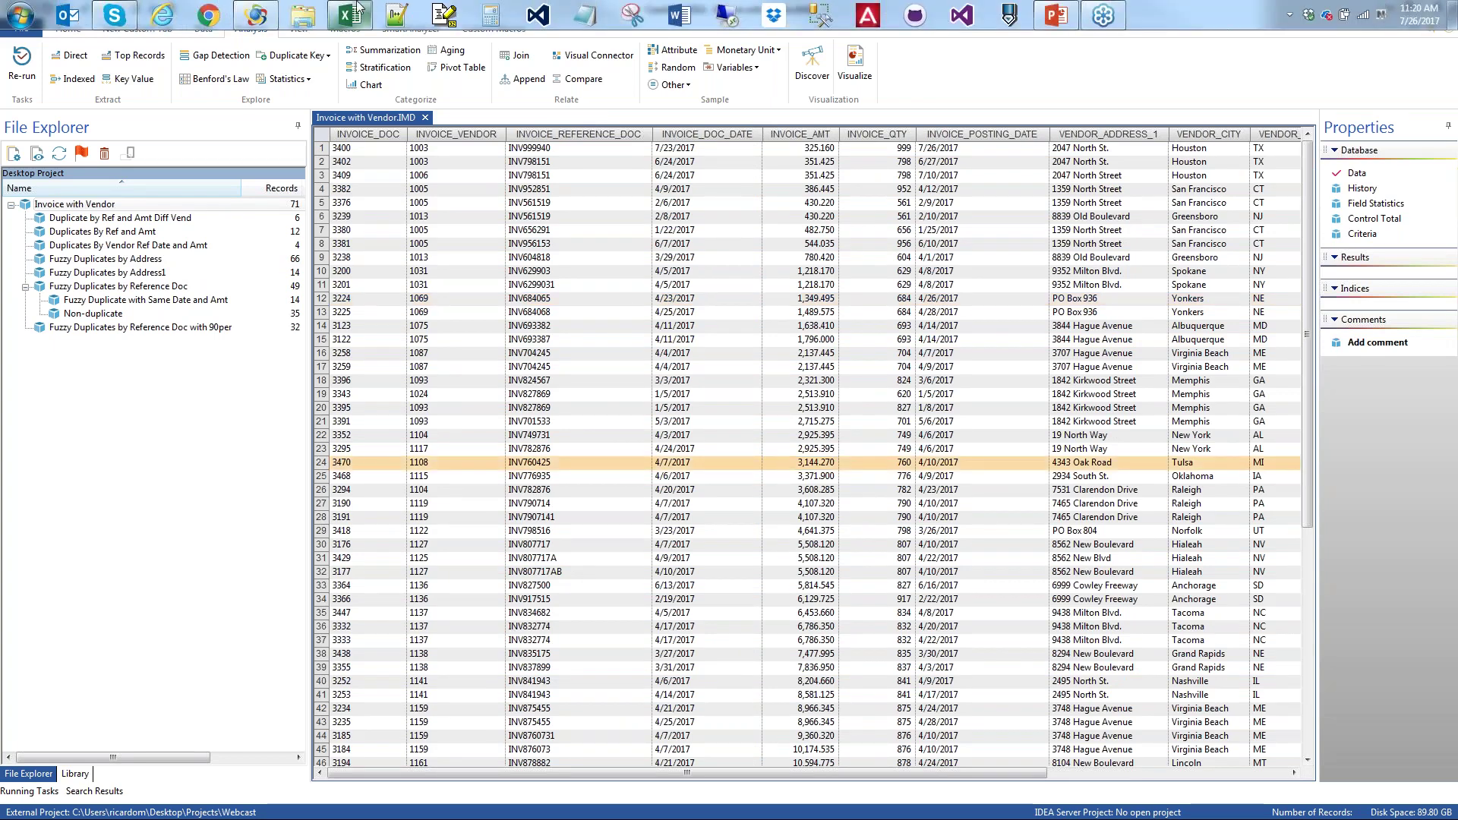
left_click(1056, 15)
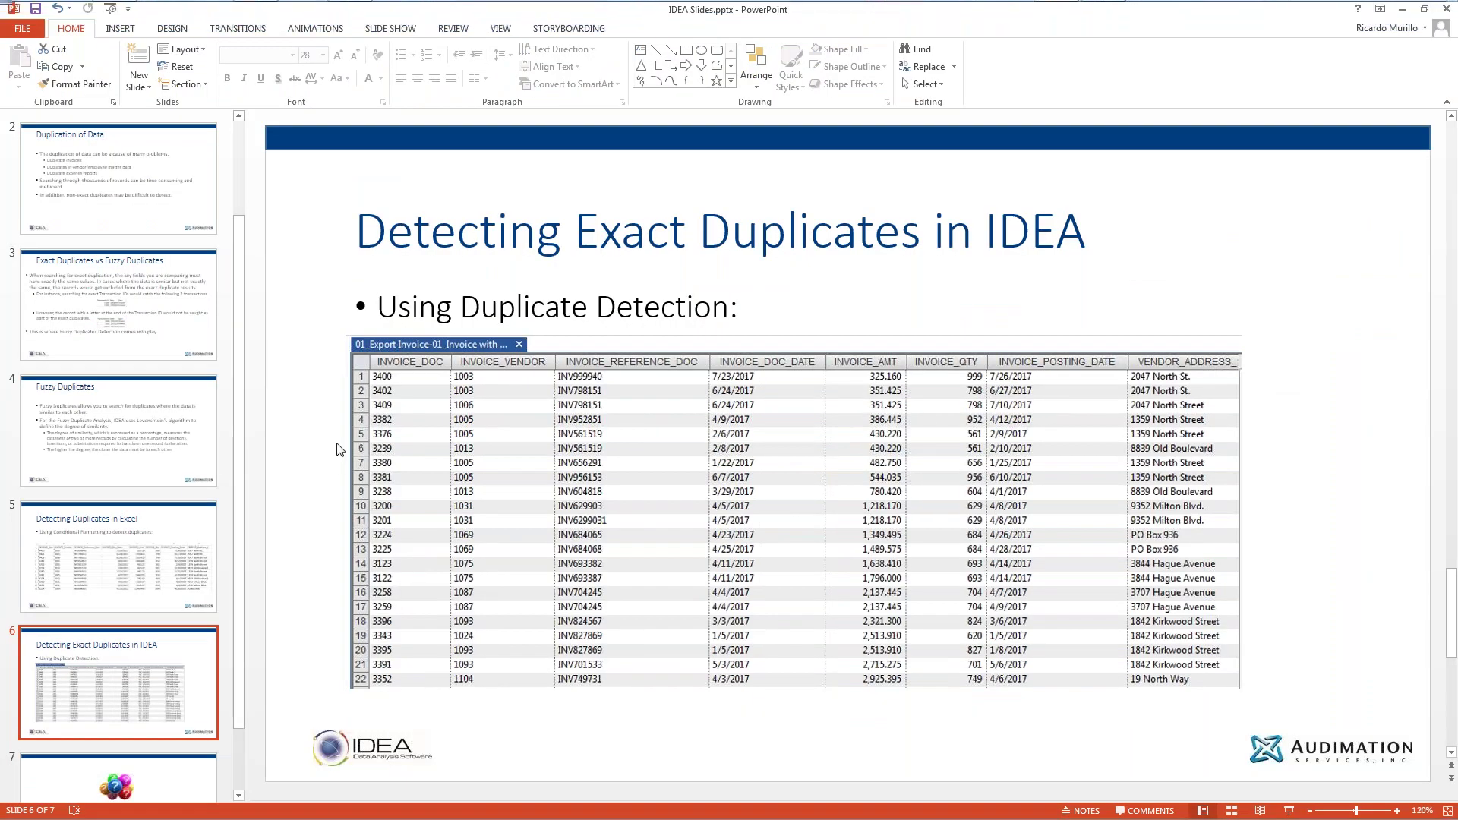
left_click(167, 553)
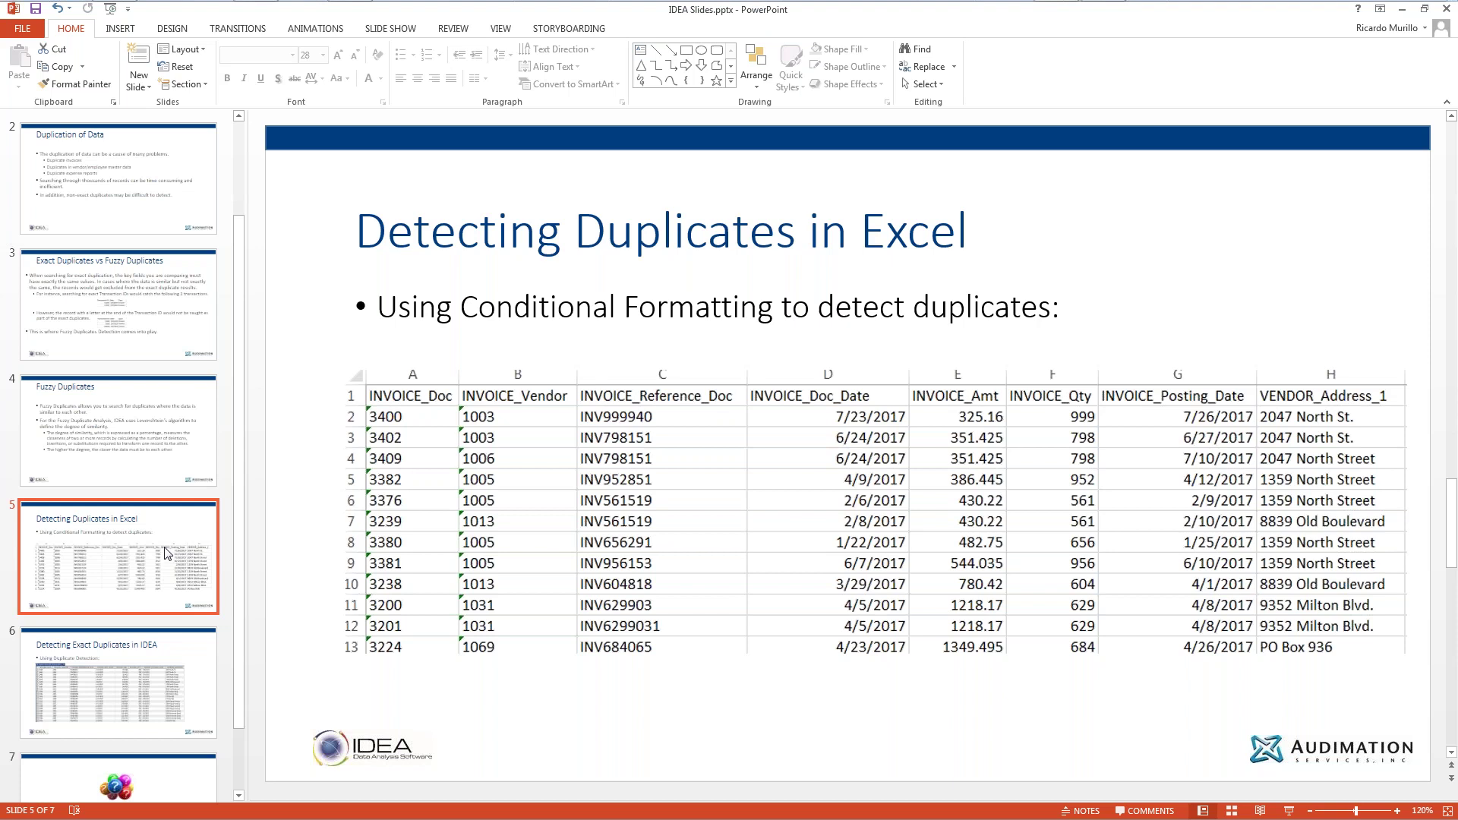
left_click(155, 679)
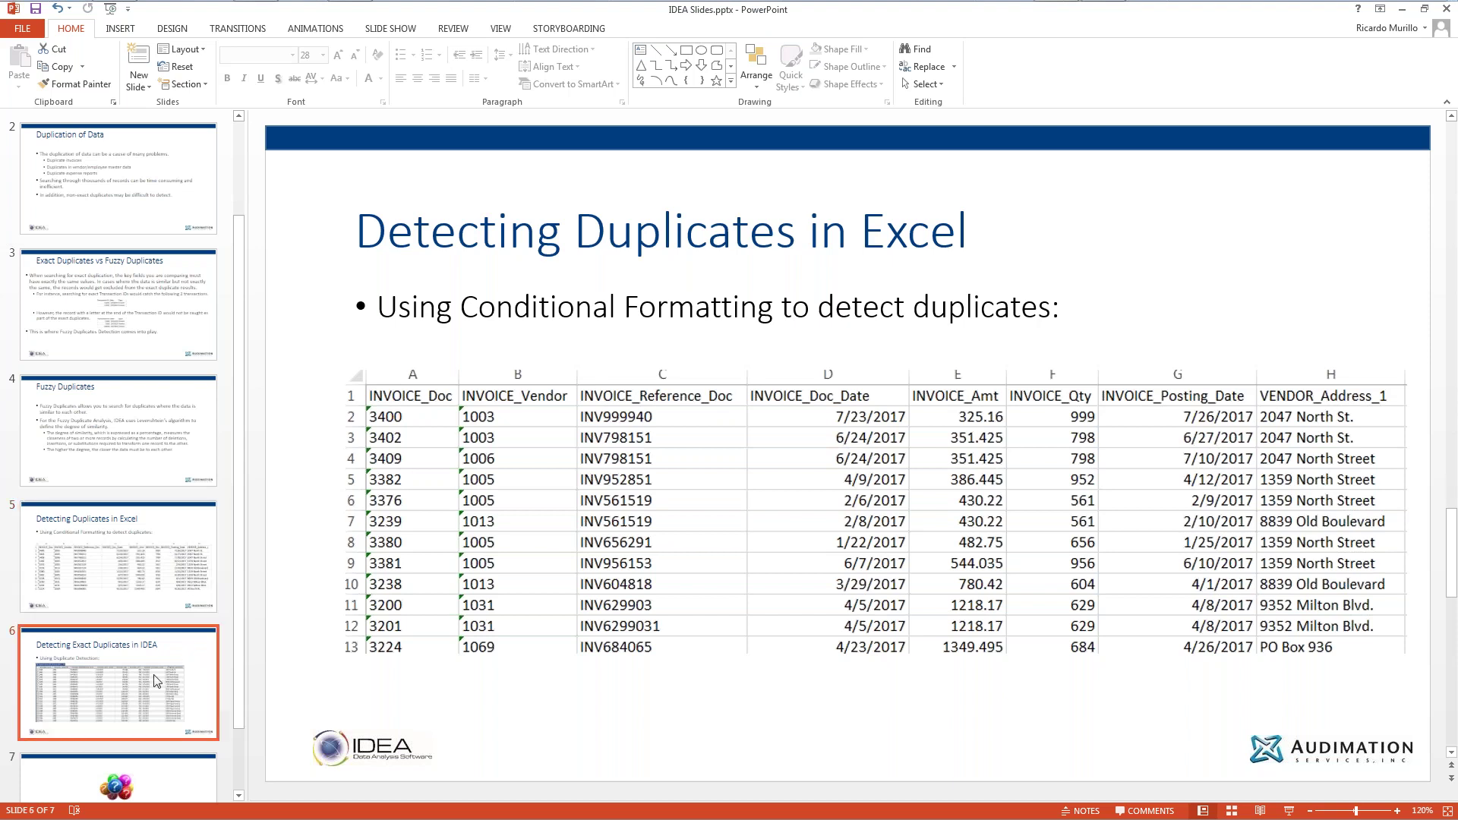